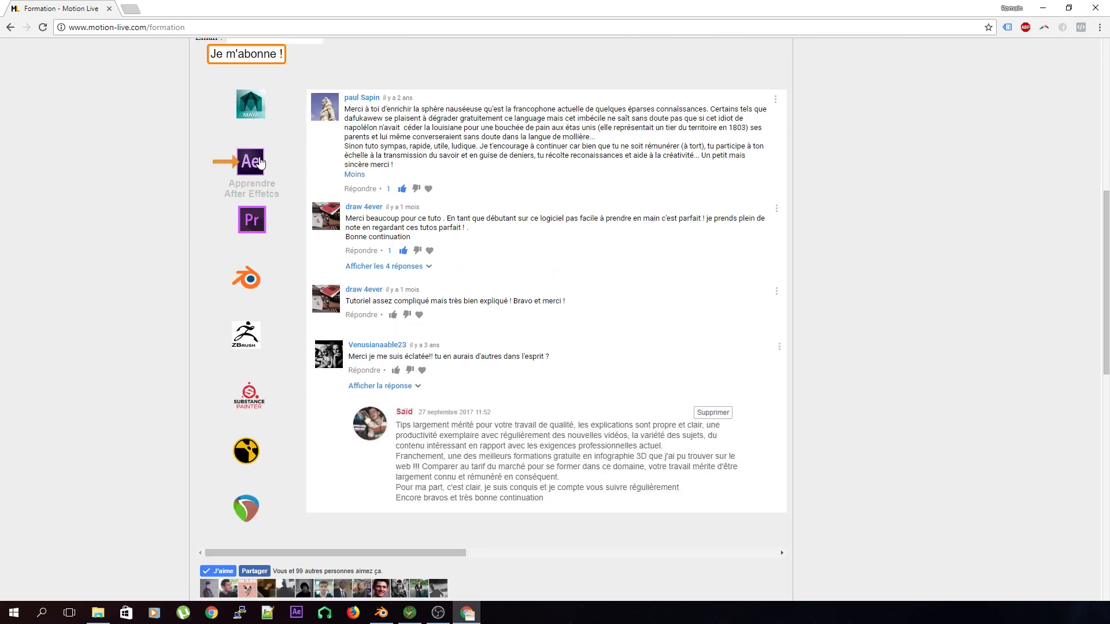
- Display the Maya course playlist on the training page and open the 3D scene download page
{"action": "left_click", "coordinate": [244, 119]}
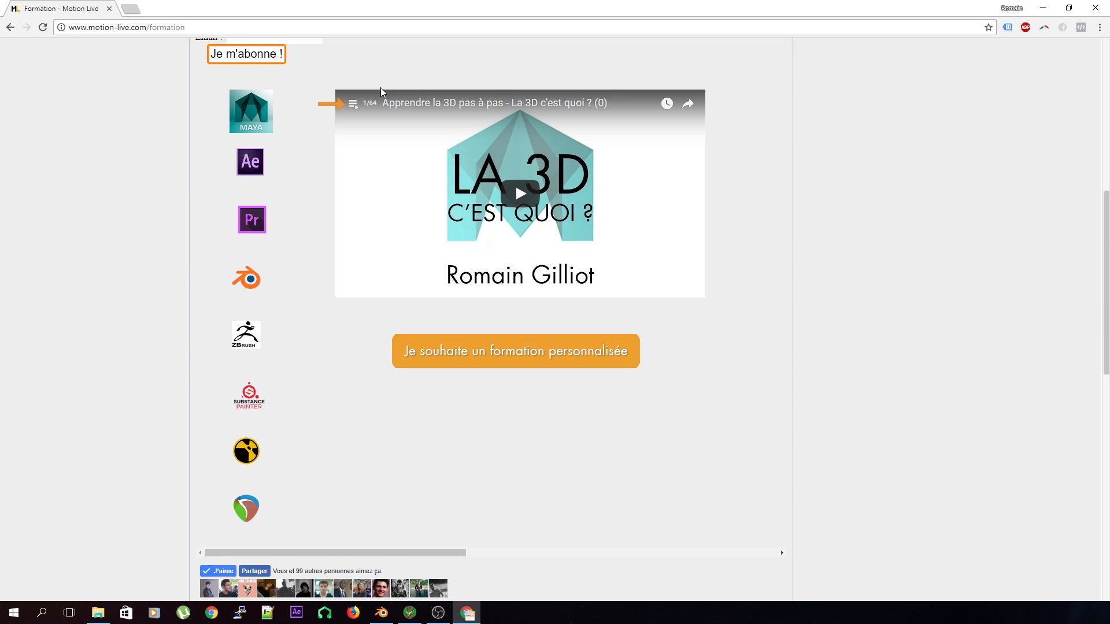
{"action": "scroll", "coordinate": [25, 297], "scroll_direction": "up", "scroll_amount": 6}
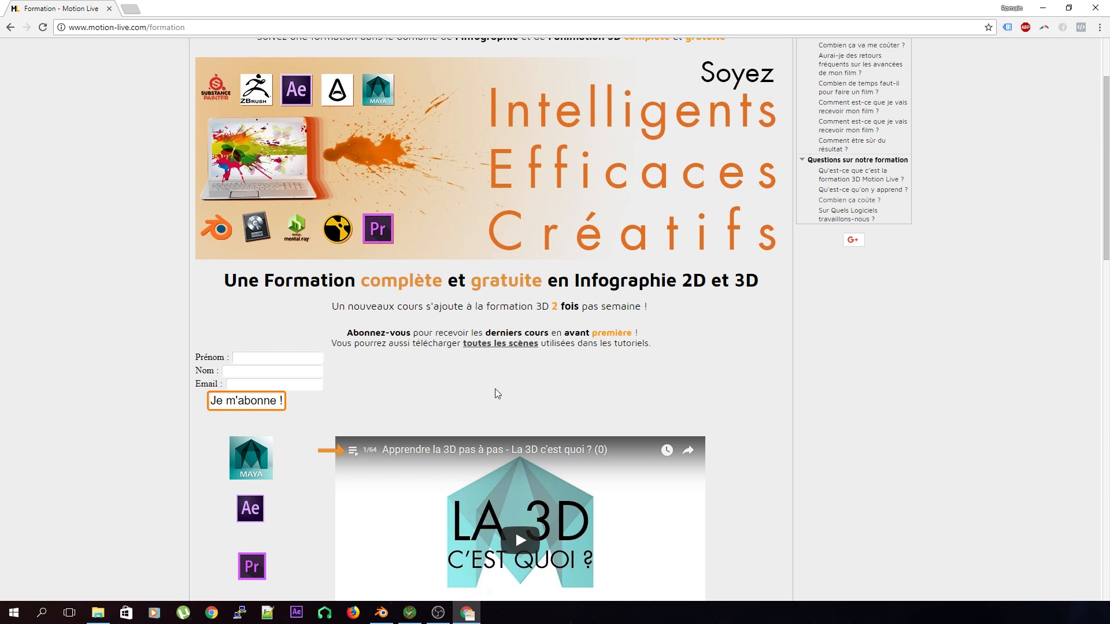
{"action": "left_click", "coordinate": [493, 346]}
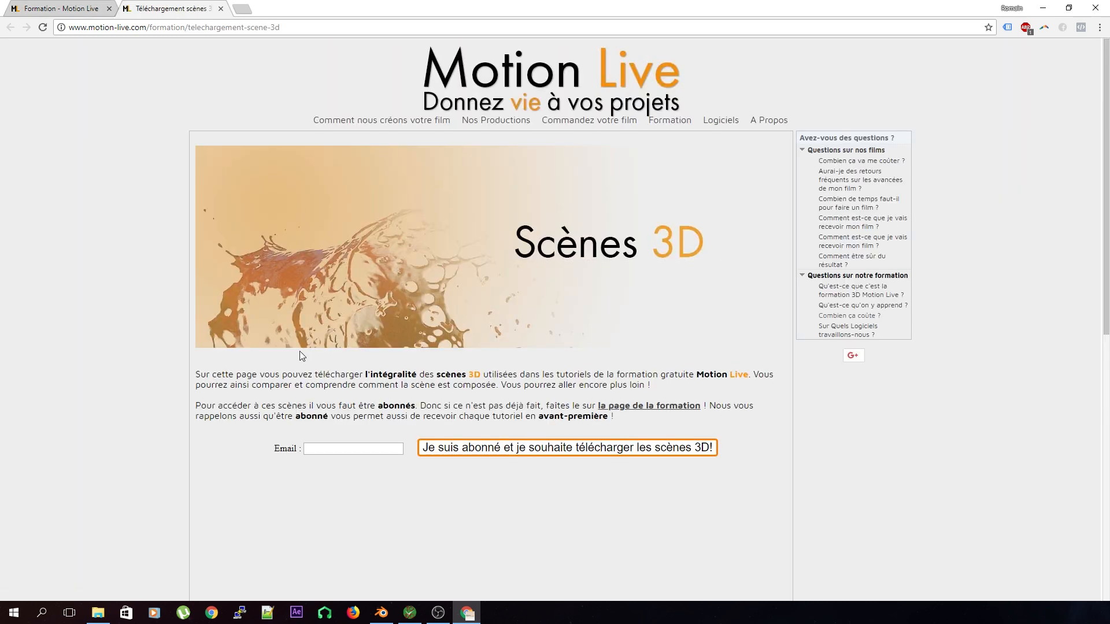
- Fill in the subscriber's e-mail address and request the downloadable 3D scenes
{"action": "left_click", "coordinate": [360, 450]}
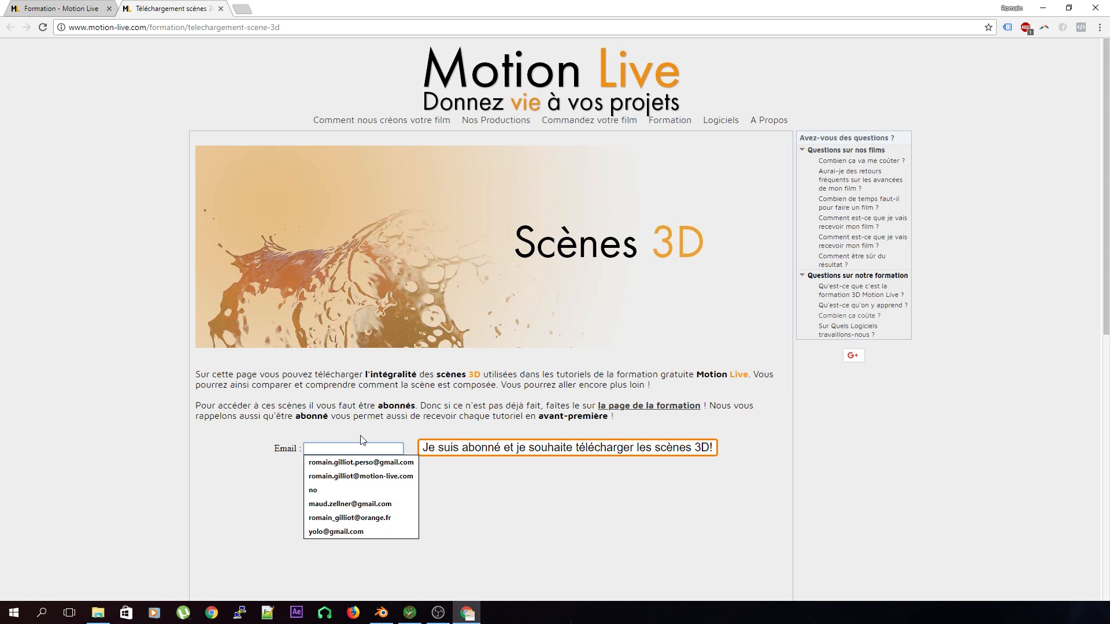
{"action": "key", "text": "Down"}
{"action": "key", "text": "Return"}
{"action": "left_click", "coordinate": [431, 448]}
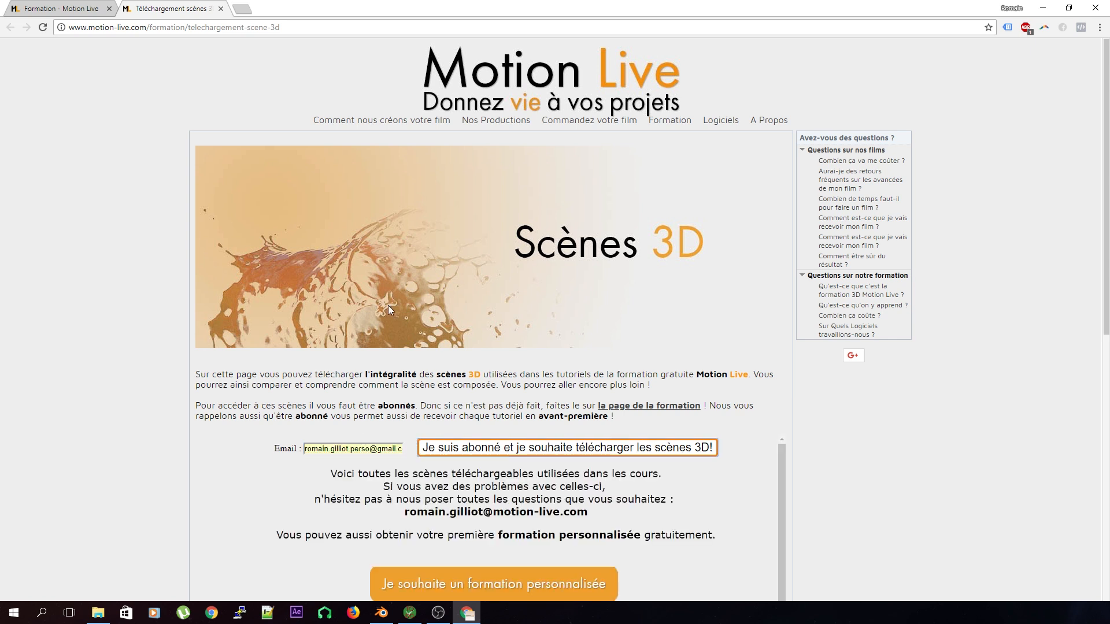
- Browse the list of downloadable 3D scene archives and close the browser to return to Blender
{"action": "scroll", "coordinate": [141, 250], "scroll_direction": "down", "scroll_amount": 8}
{"action": "scroll", "coordinate": [301, 272], "scroll_direction": "down", "scroll_amount": 13}
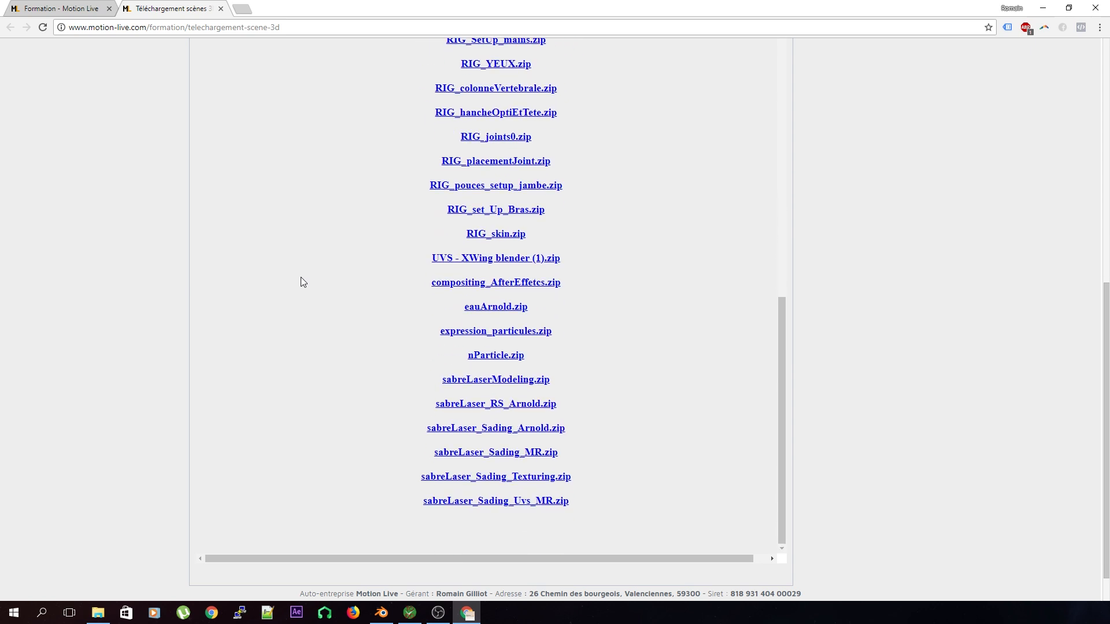
{"action": "scroll", "coordinate": [155, 317], "scroll_direction": "up", "scroll_amount": 4}
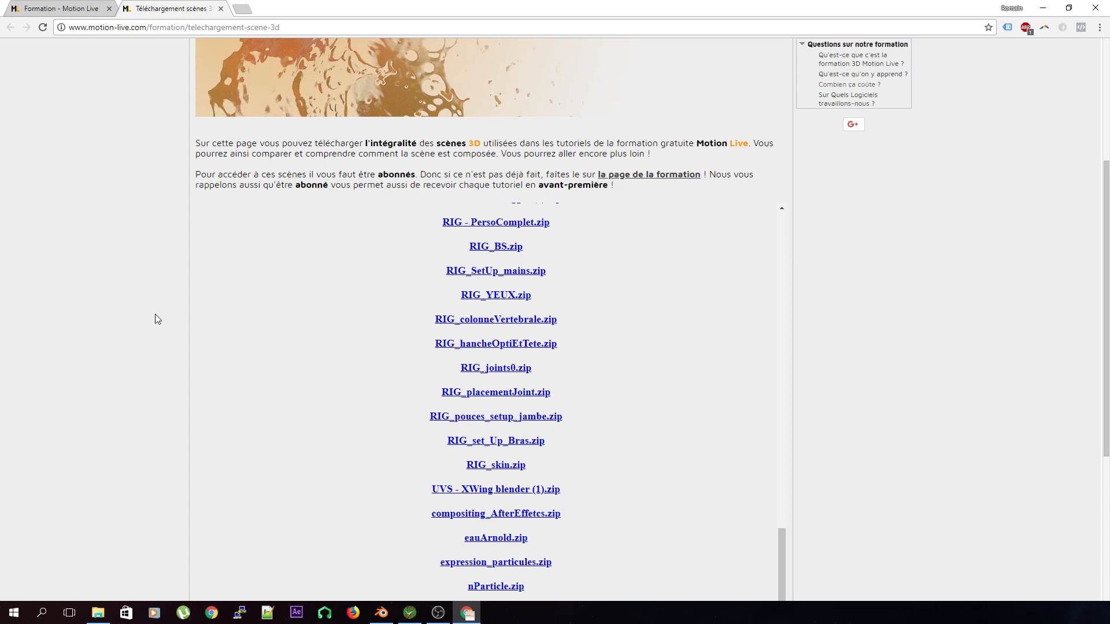
{"action": "scroll", "coordinate": [513, 345], "scroll_direction": "down", "scroll_amount": 3}
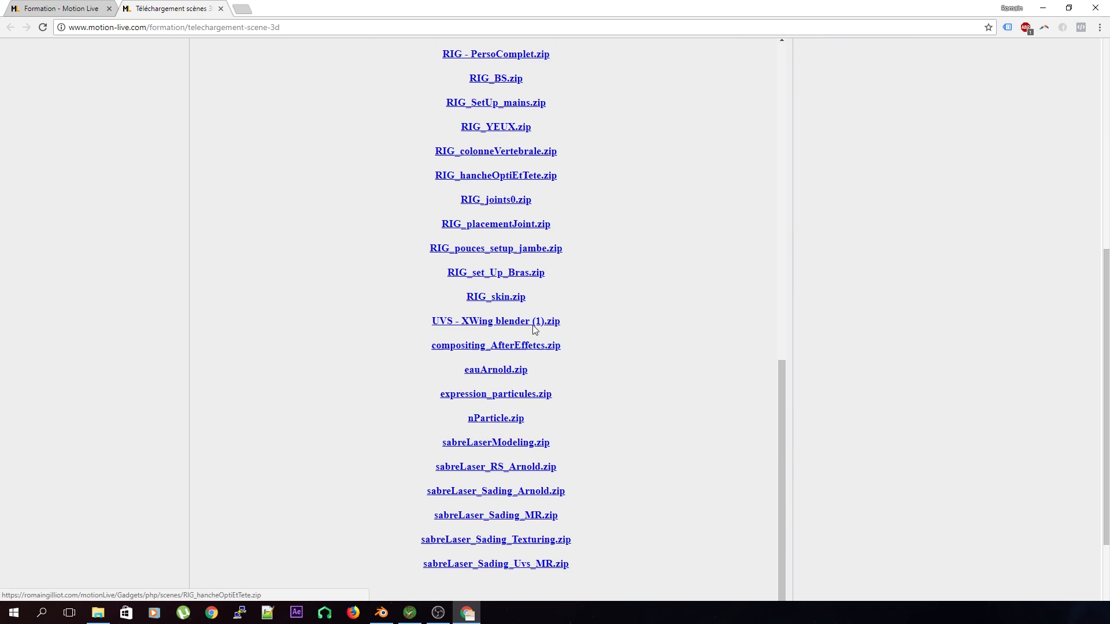
{"action": "scroll", "coordinate": [513, 379], "scroll_direction": "up", "scroll_amount": 6}
{"action": "scroll", "coordinate": [513, 379], "scroll_direction": "up", "scroll_amount": 6}
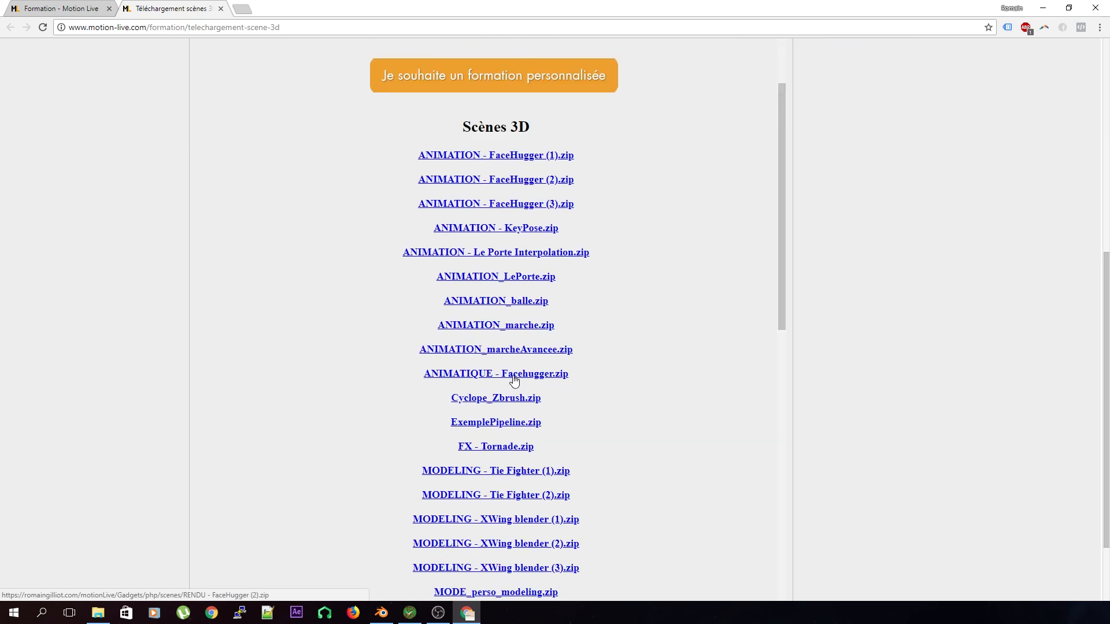
{"action": "left_click", "coordinate": [1097, 7]}
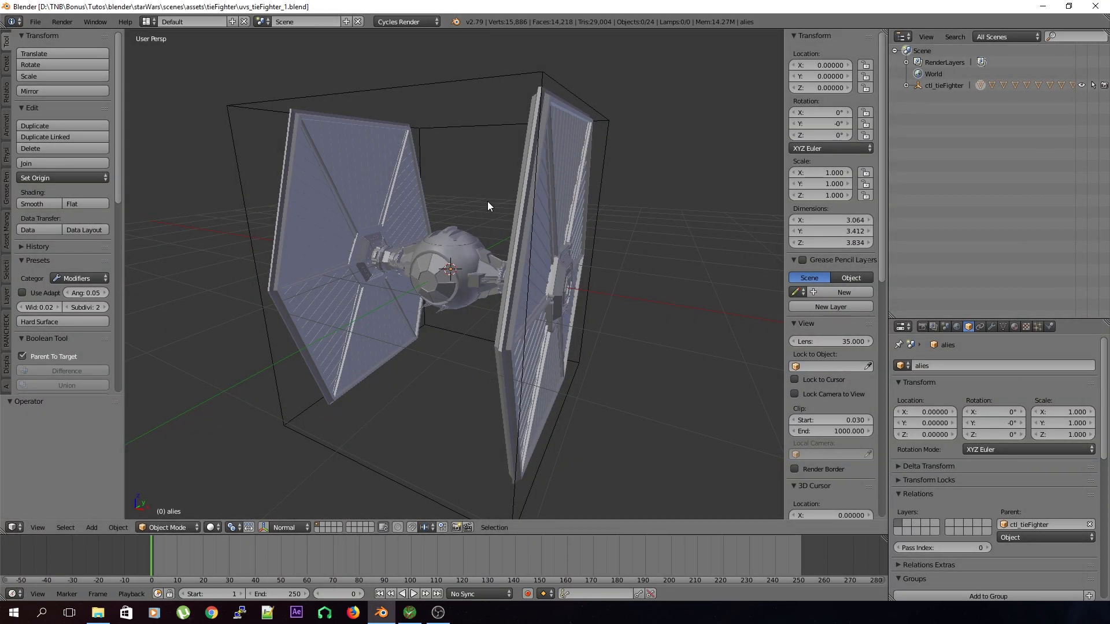
- Select the TIE fighter's wing object and show its Mirror modifier settings
{"action": "middle_click_drag", "start_coordinate": [497, 196], "coordinate": [592, 225]}
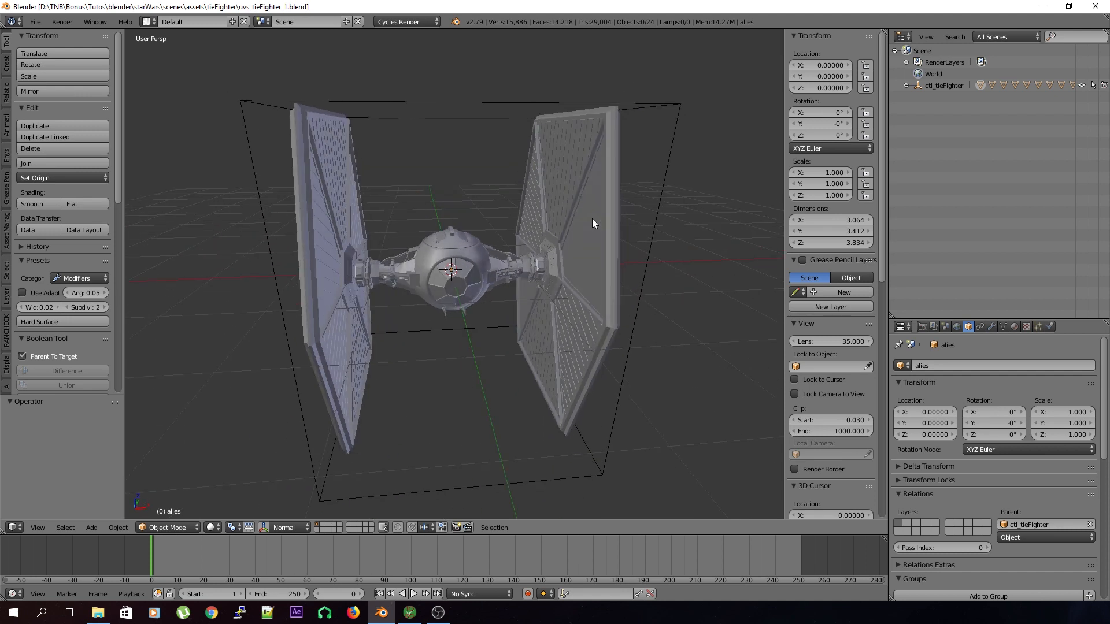
{"action": "right_click", "coordinate": [592, 220]}
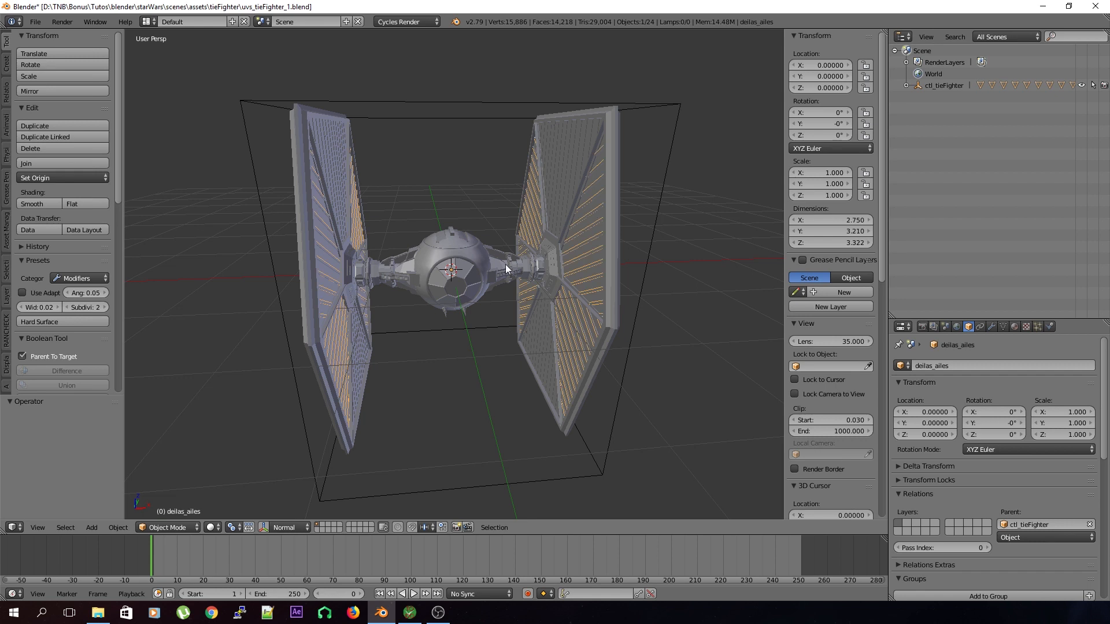
{"action": "right_click", "coordinate": [466, 249]}
{"action": "right_click", "coordinate": [319, 248]}
{"action": "middle_click_drag", "start_coordinate": [283, 284], "coordinate": [264, 324]}
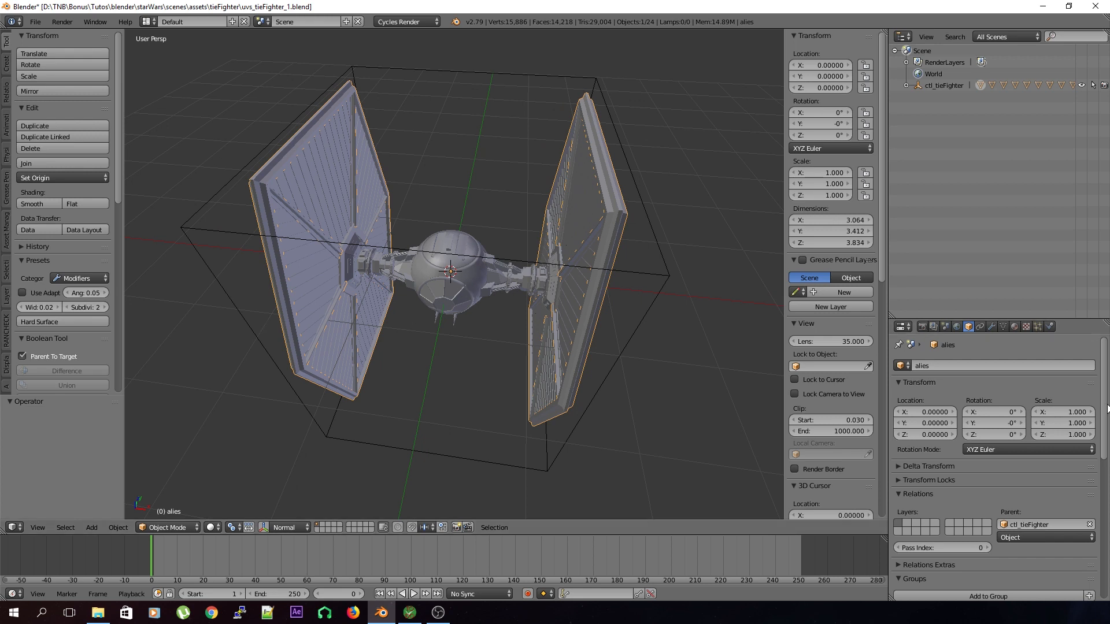
{"action": "left_click", "coordinate": [992, 327]}
{"action": "left_click", "coordinate": [902, 383]}
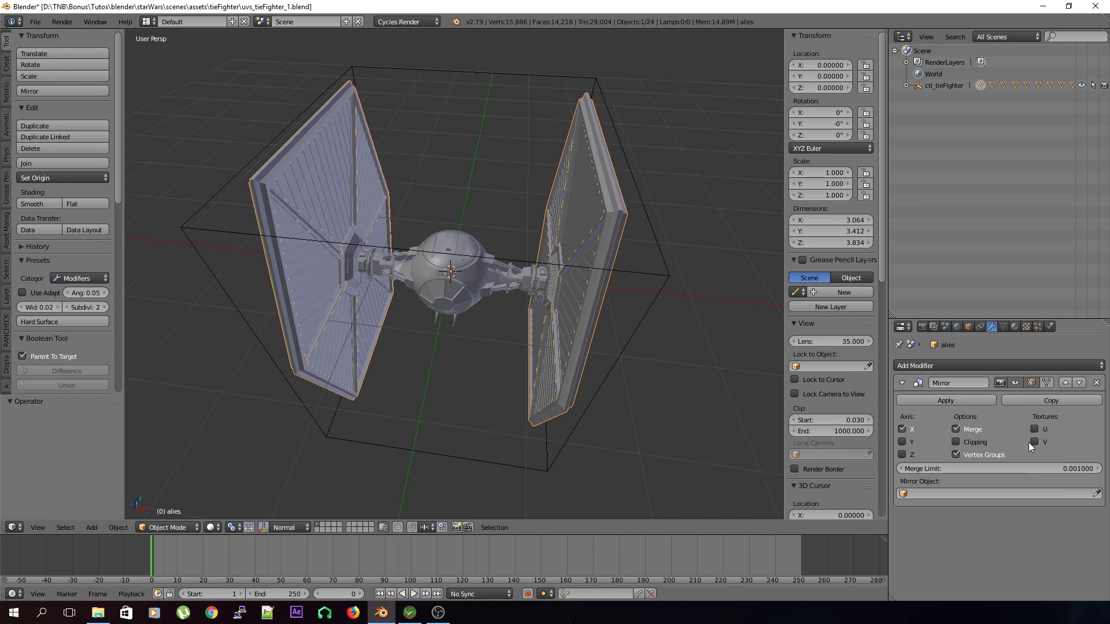
- Move the TIE fighter's wings to the second layer and display only that layer
{"action": "middle_click_drag", "start_coordinate": [477, 345], "coordinate": [567, 334]}
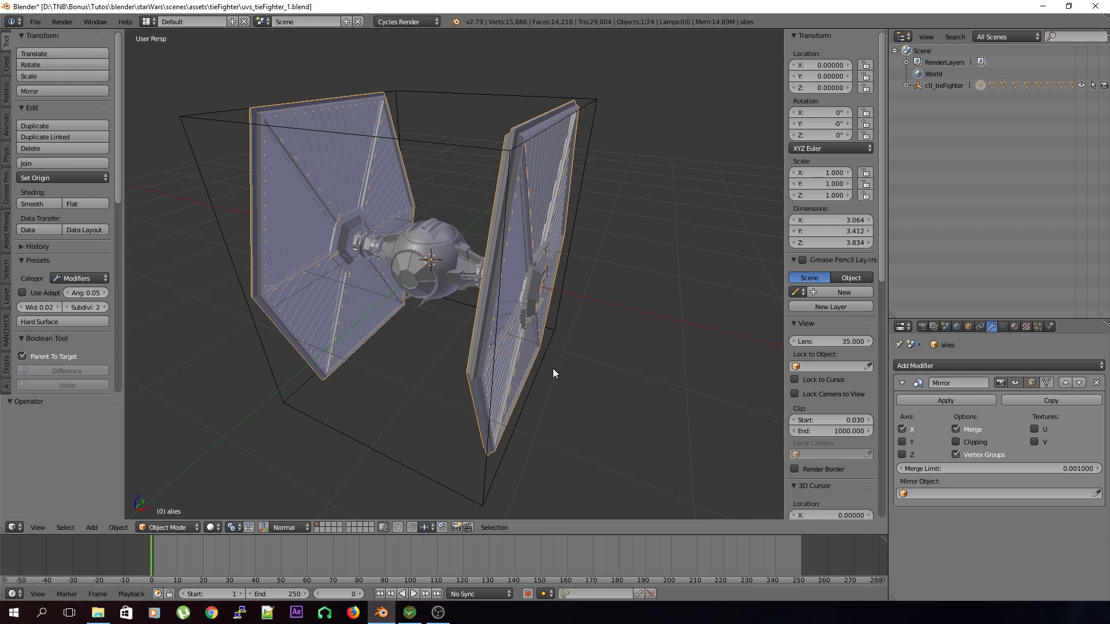
{"action": "key", "text": "m"}
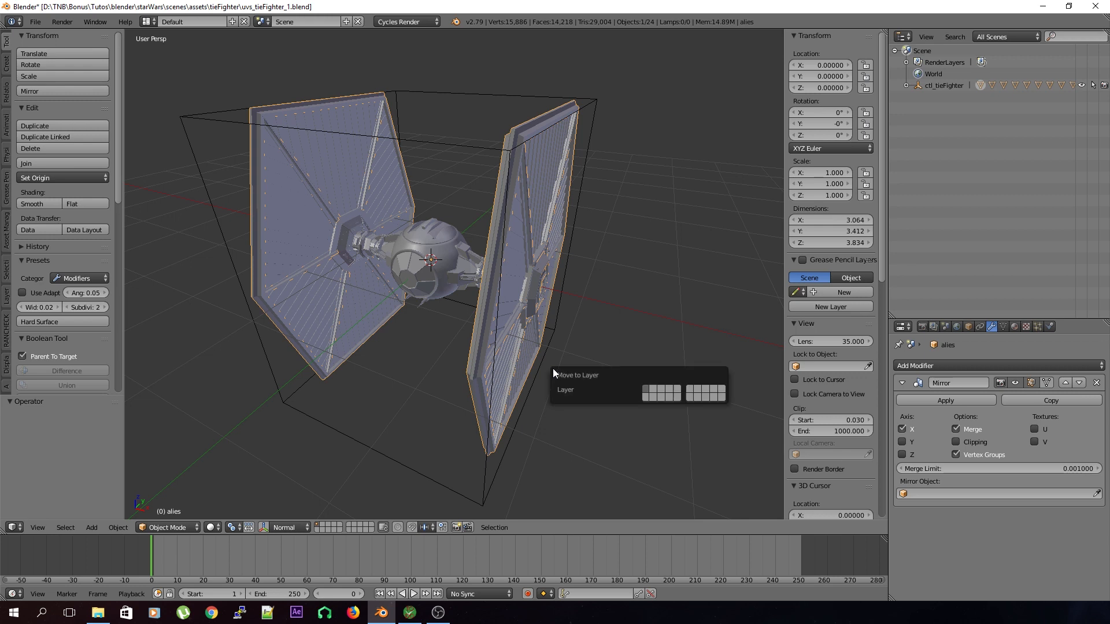
{"action": "left_click", "coordinate": [655, 390]}
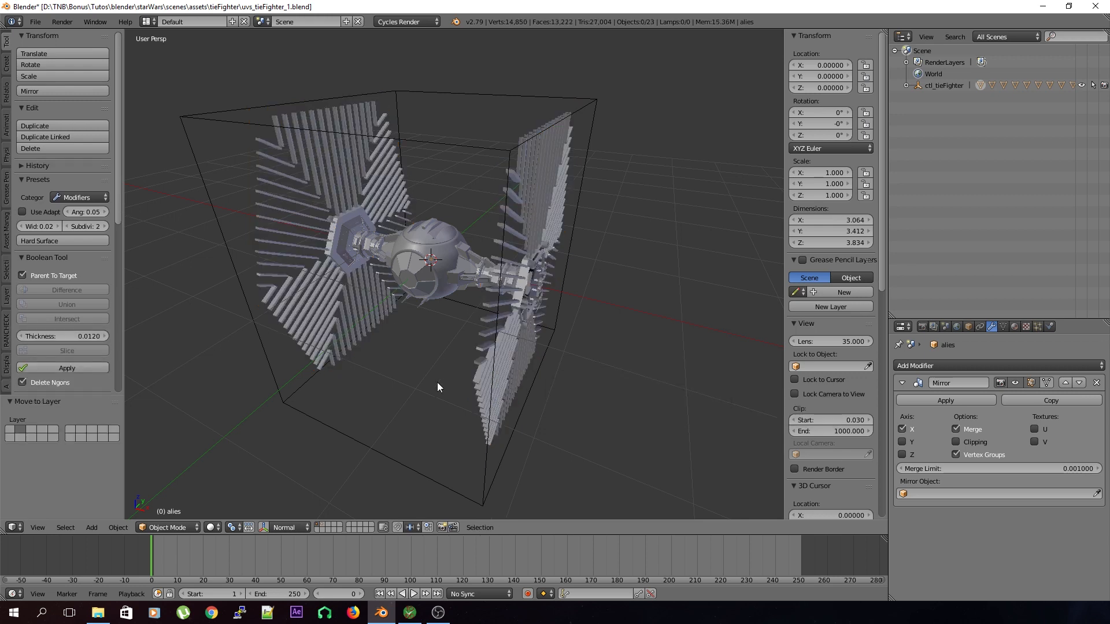
{"action": "left_click", "coordinate": [323, 528]}
{"action": "key", "text": "a"}
{"action": "middle_click_drag", "start_coordinate": [426, 445], "coordinate": [506, 409]}
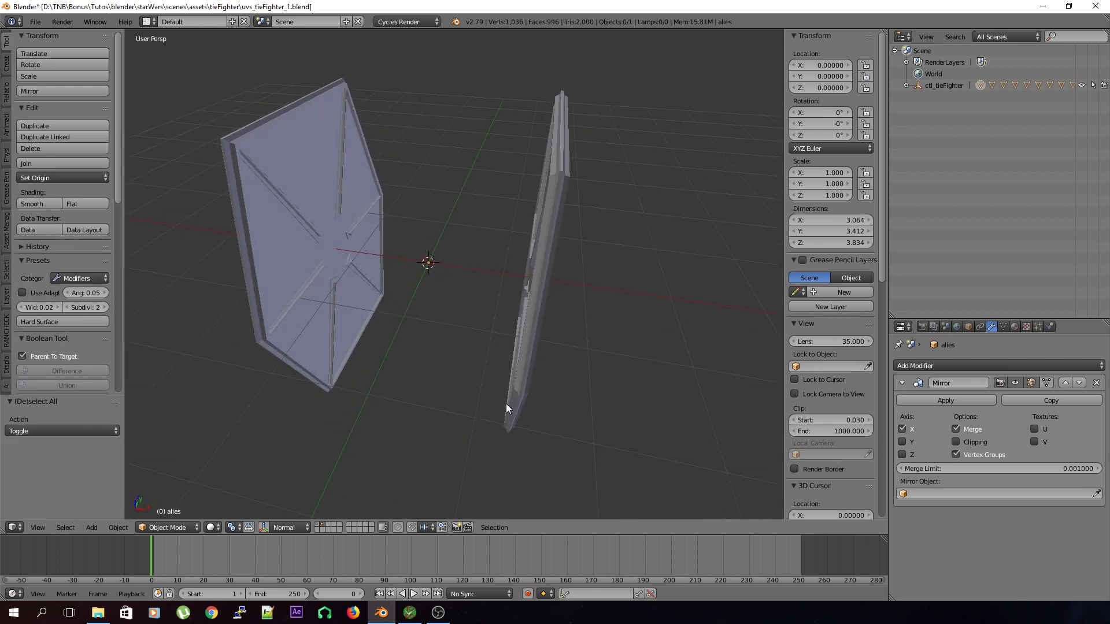
{"action": "middle_click_drag", "start_coordinate": [512, 346], "coordinate": [686, 387]}
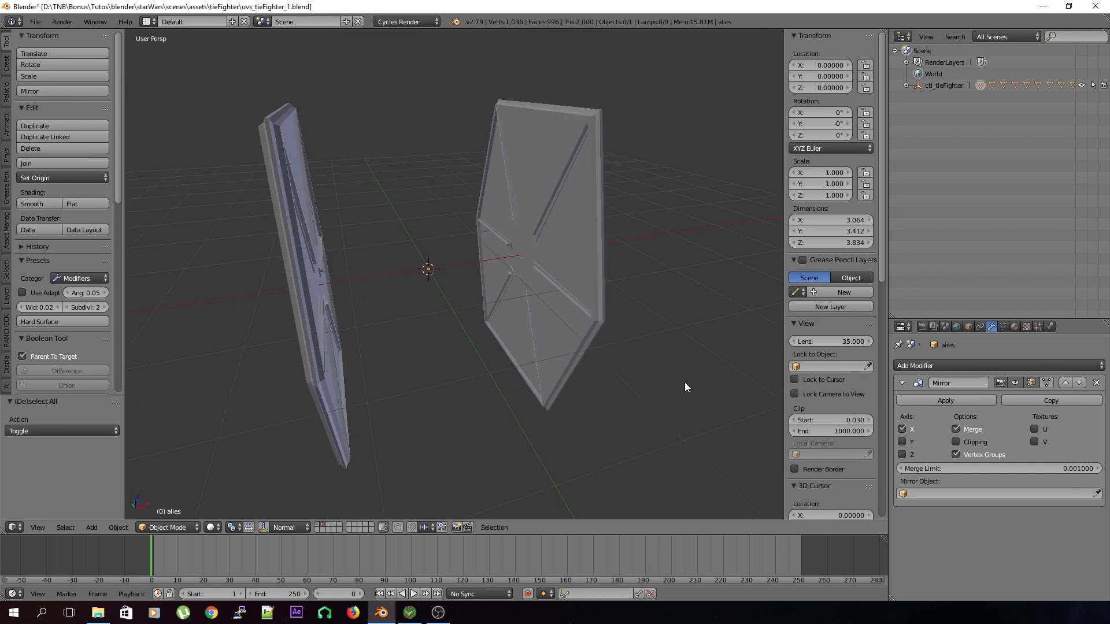
- Split the 3D view side by side with its side panels hidden, and turn the second view into a UV/Image Editor
{"action": "key", "text": "t"}
{"action": "key", "text": "n"}
{"action": "left_click_drag", "start_coordinate": [885, 32], "coordinate": [474, 119]}
{"action": "left_click", "coordinate": [493, 528]}
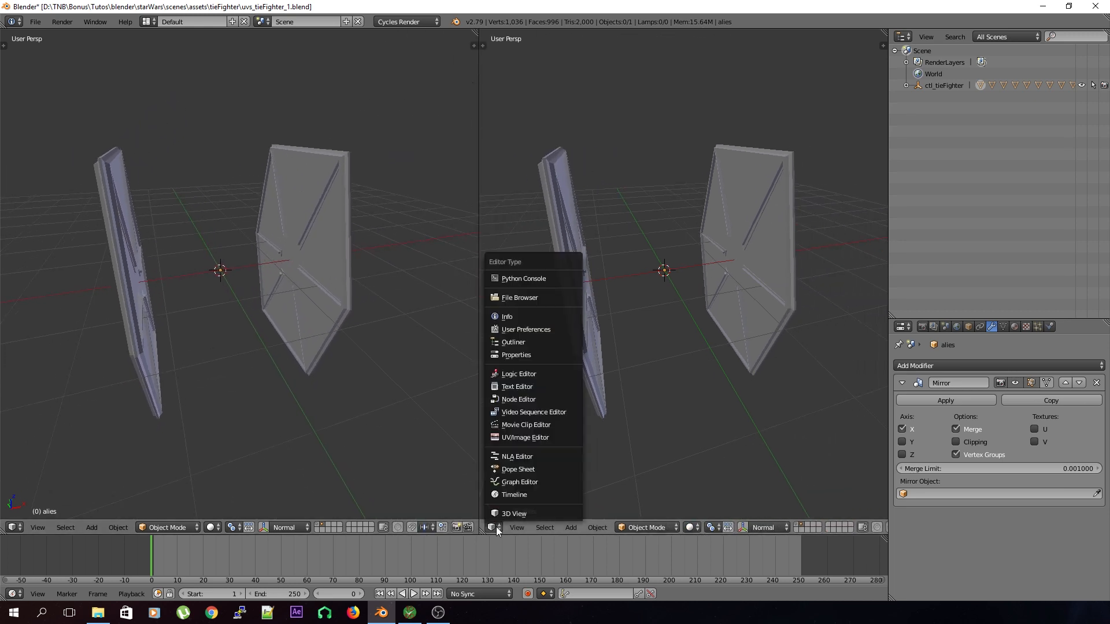
{"action": "left_click", "coordinate": [531, 437]}
{"action": "scroll", "coordinate": [702, 329], "scroll_direction": "up", "scroll_amount": 3}
{"action": "scroll", "coordinate": [702, 329], "scroll_direction": "down", "scroll_amount": 1}
- Examine the wings' mesh structure in Edit Mode and return to Object Mode
{"action": "right_click", "coordinate": [307, 262]}
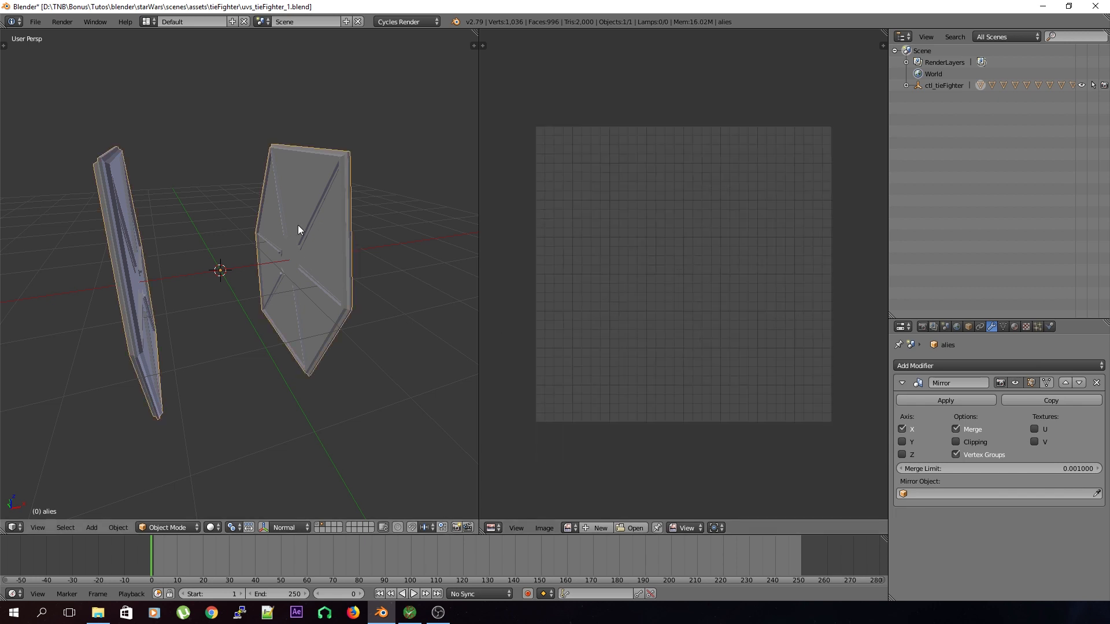
{"action": "key", "text": "Tab"}
{"action": "middle_click_drag", "start_coordinate": [365, 353], "coordinate": [295, 396]}
{"action": "scroll", "coordinate": [324, 347], "scroll_direction": "up", "scroll_amount": 4}
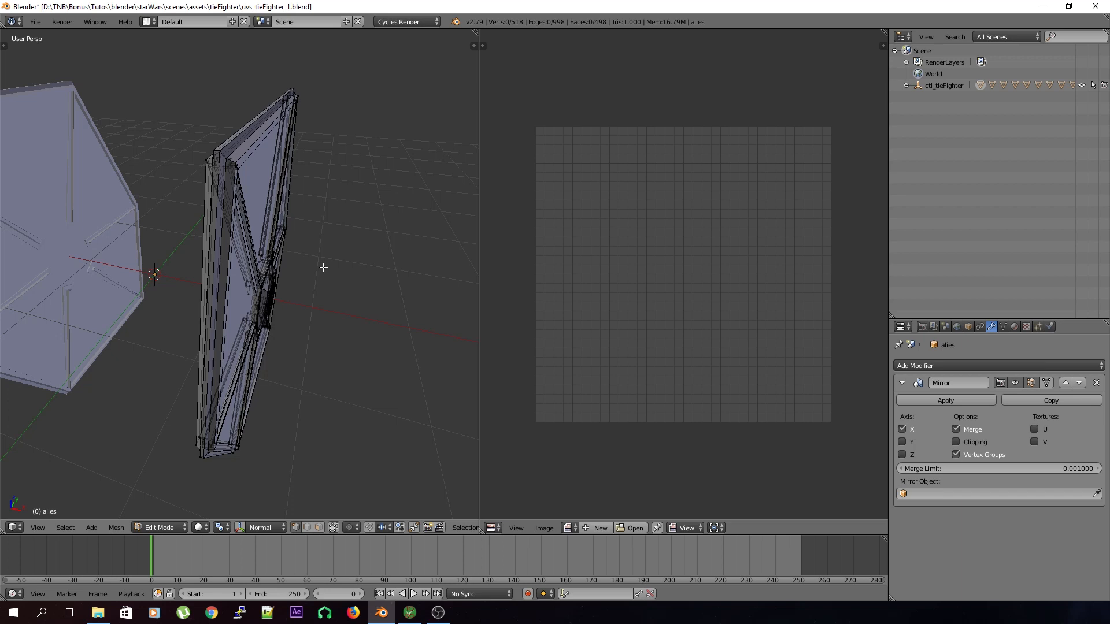
{"action": "middle_click_drag", "start_coordinate": [275, 243], "coordinate": [349, 188]}
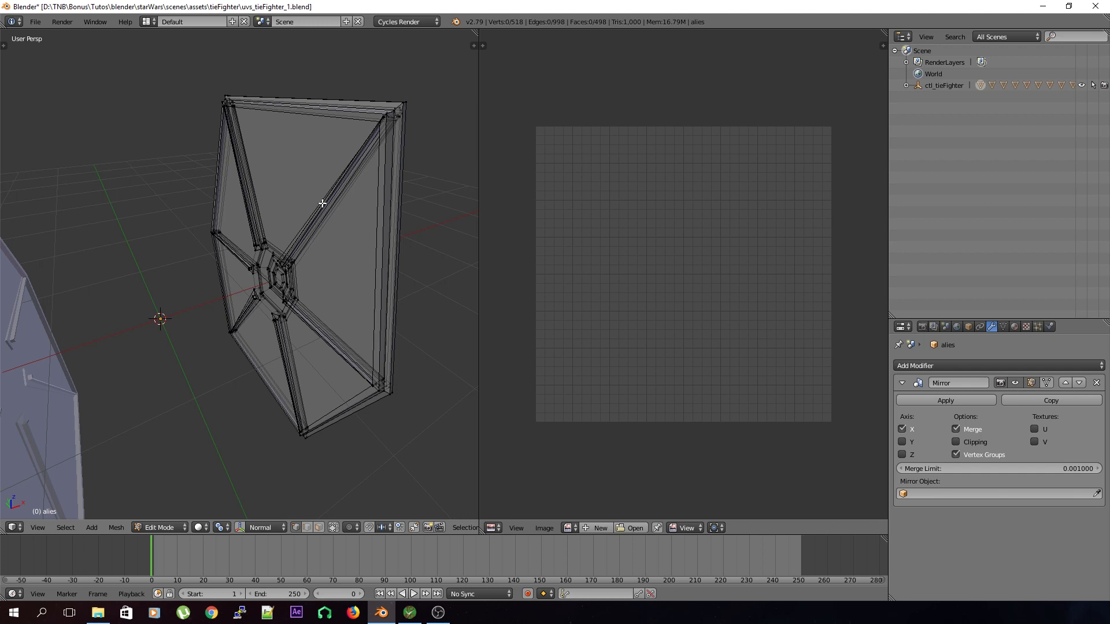
{"action": "key", "text": "Tab"}
- Give the wings a new material with an Emission surface, keeping Cycles Render as the render engine
{"action": "left_click", "coordinate": [1016, 327]}
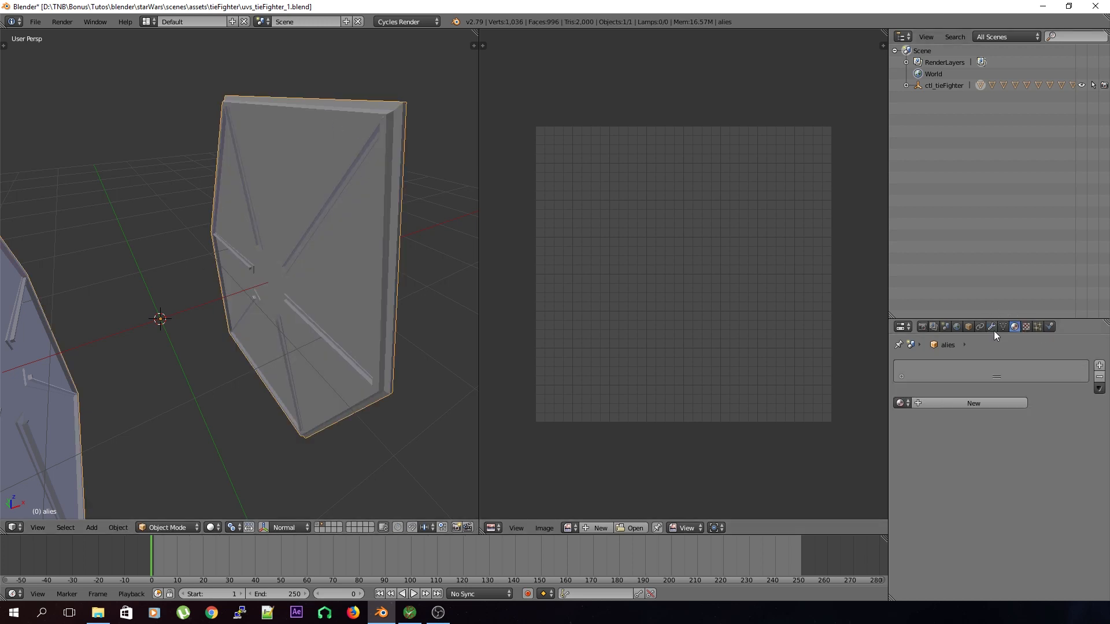
{"action": "left_click", "coordinate": [982, 403]}
{"action": "left_click", "coordinate": [1000, 466]}
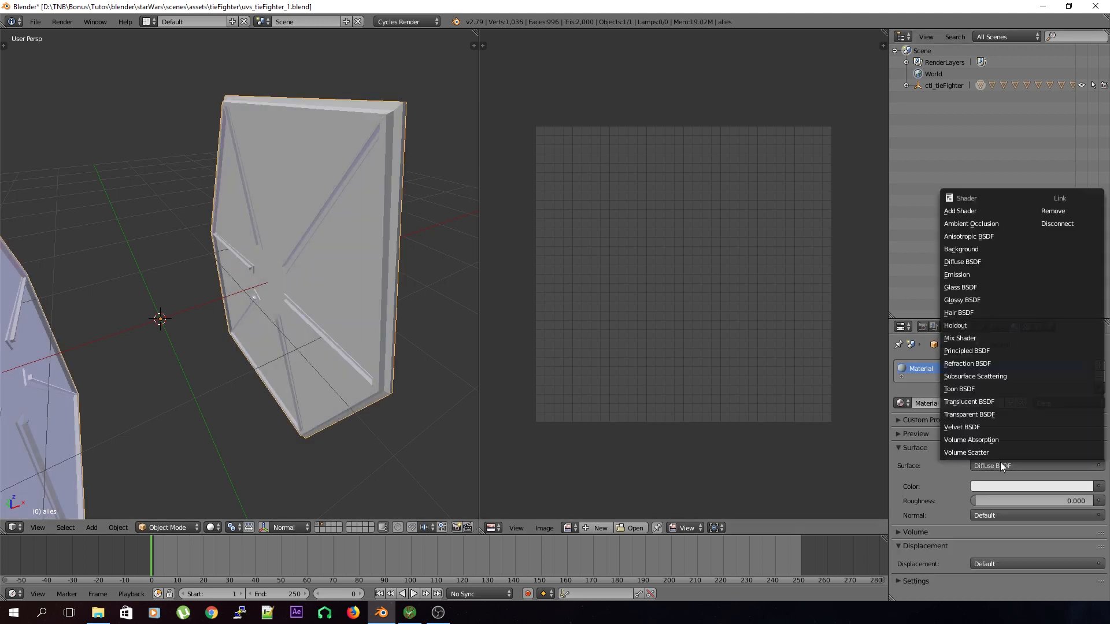
{"action": "left_click", "coordinate": [958, 276]}
{"action": "left_click", "coordinate": [408, 21]}
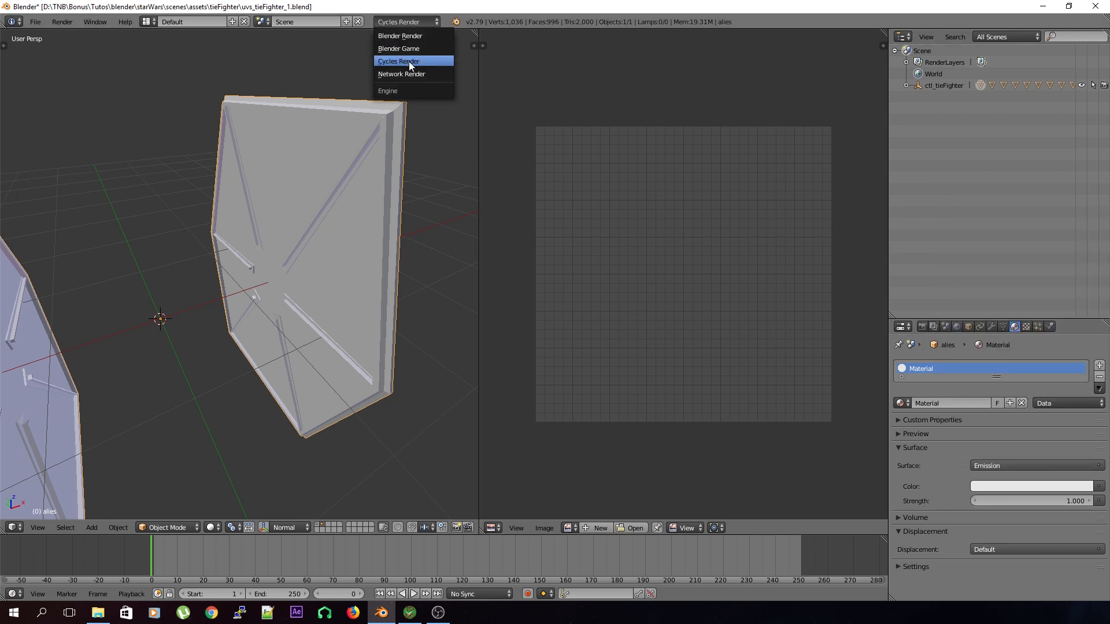
{"action": "left_click", "coordinate": [408, 60]}
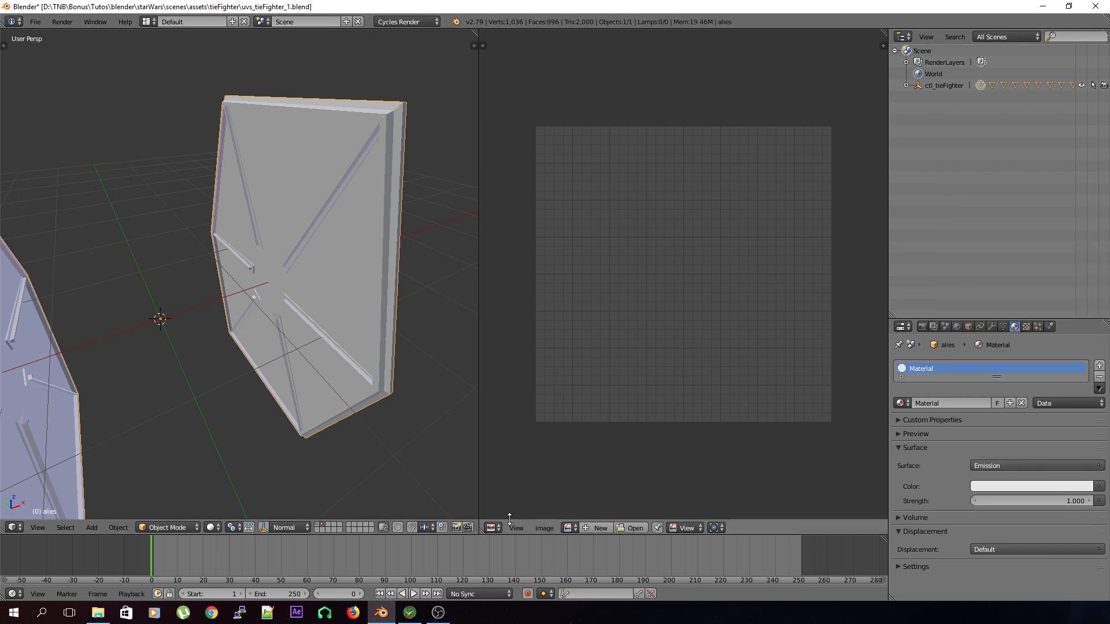
- Start a new image in the UV/Image Editor with width and height set to 2048 px
{"action": "left_click", "coordinate": [493, 528]}
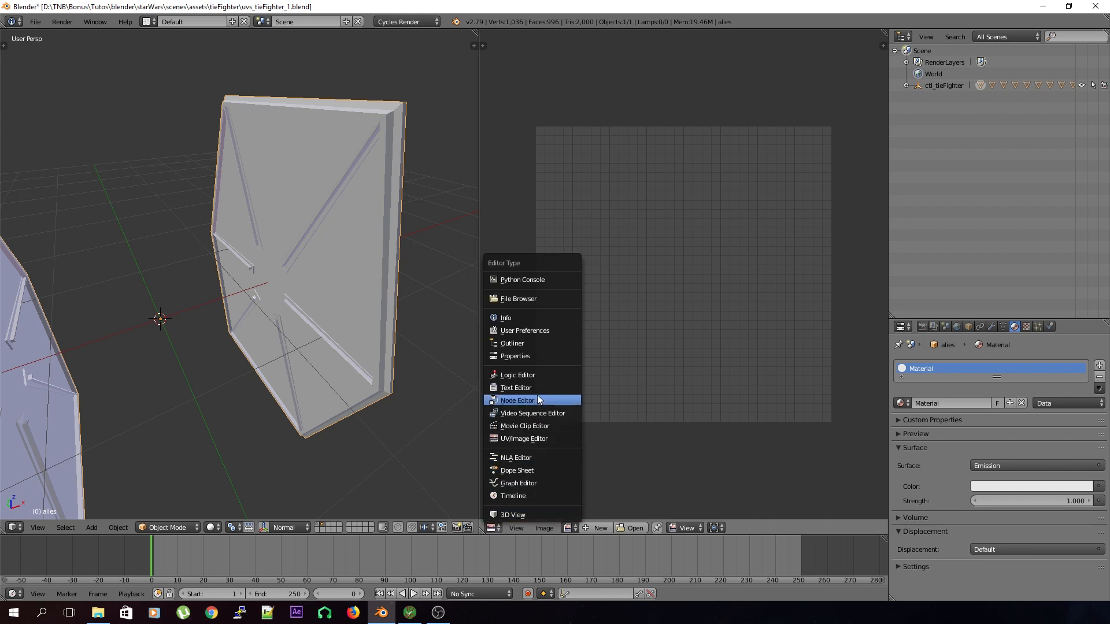
{"action": "left_click", "coordinate": [601, 528]}
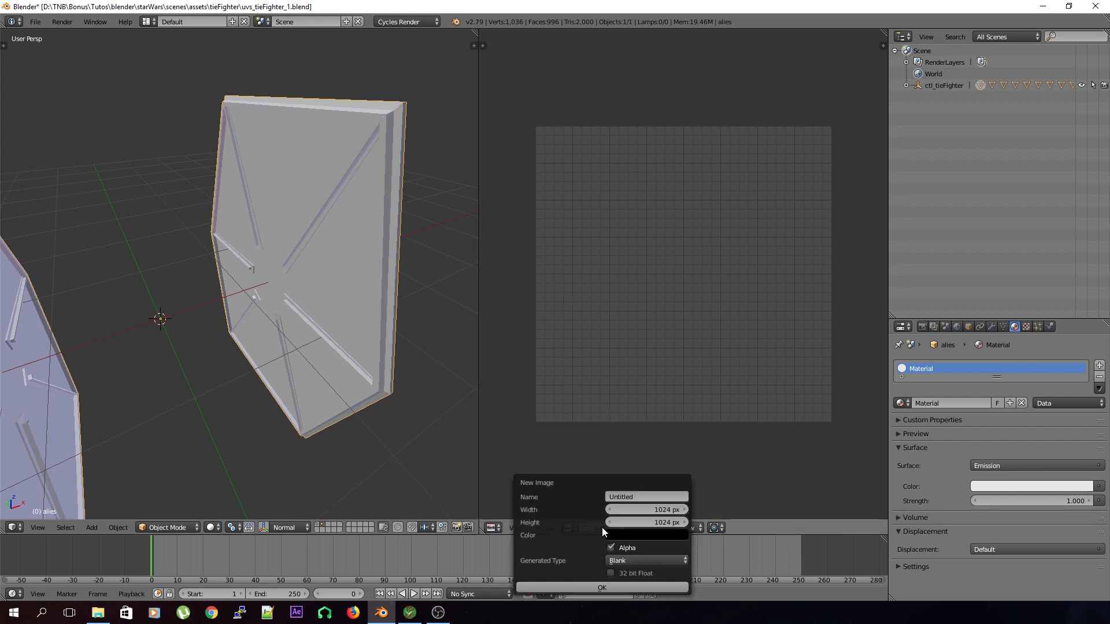
{"action": "left_click", "coordinate": [649, 512]}
{"action": "type", "text": "2048"}
{"action": "left_click", "coordinate": [659, 523]}
{"action": "type", "text": "2048"}
{"action": "key", "text": "Return"}
- Set the new image's generated type to Color Grid and create it
{"action": "left_click", "coordinate": [651, 562]}
{"action": "left_click", "coordinate": [649, 533]}
{"action": "left_click", "coordinate": [649, 560]}
{"action": "left_click", "coordinate": [653, 519]}
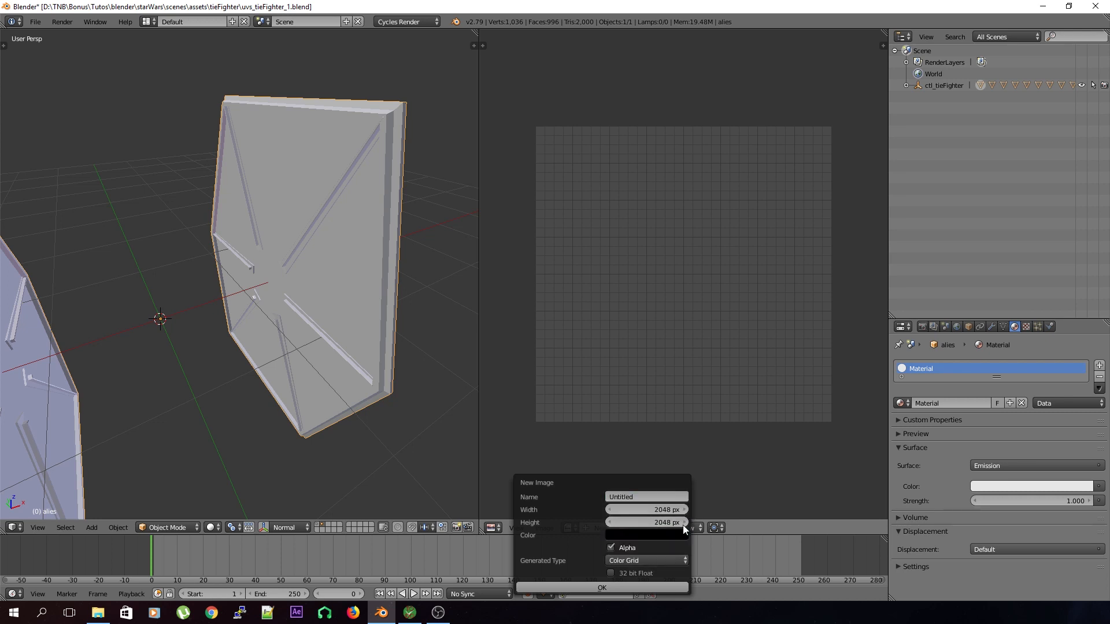
{"action": "left_click", "coordinate": [640, 587]}
{"action": "scroll", "coordinate": [654, 376], "scroll_direction": "down", "scroll_amount": 6}
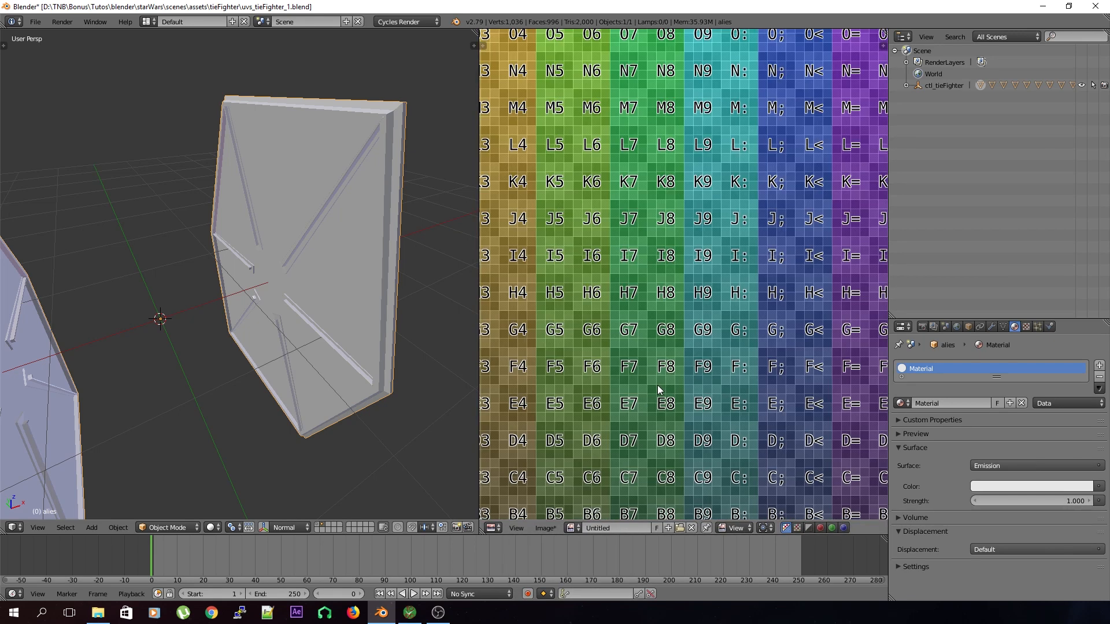
{"action": "scroll", "coordinate": [658, 385], "scroll_direction": "down", "scroll_amount": 2}
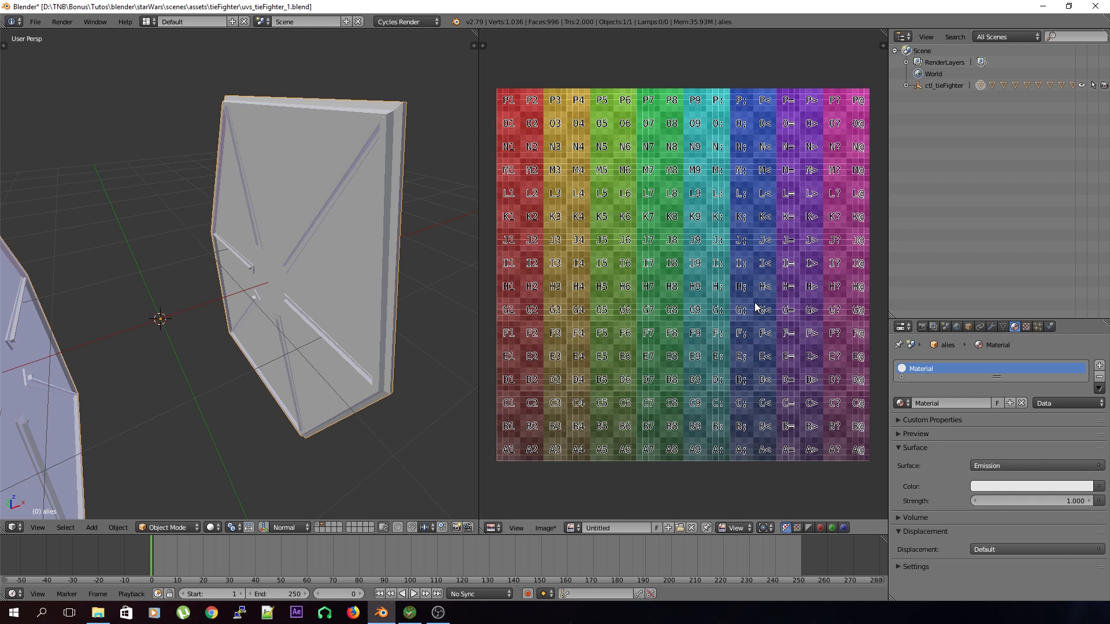
- Feed the Emission colour of the wings' material from an Image Texture that uses the Untitled colour-grid image
{"action": "left_click", "coordinate": [1098, 487]}
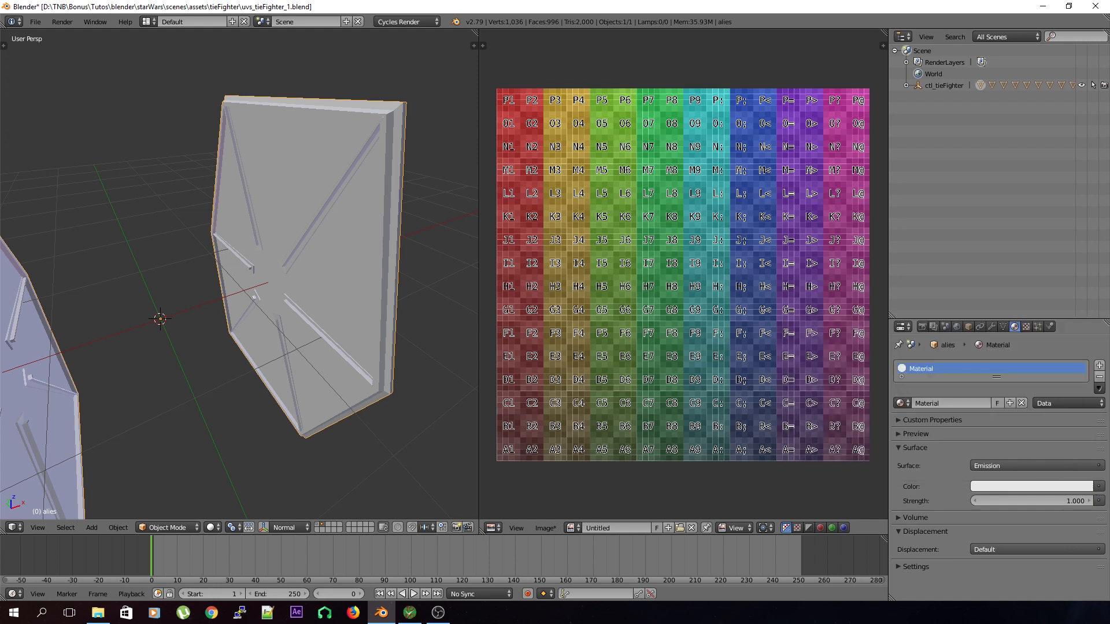
{"action": "left_click", "coordinate": [1098, 487]}
{"action": "left_click", "coordinate": [897, 387]}
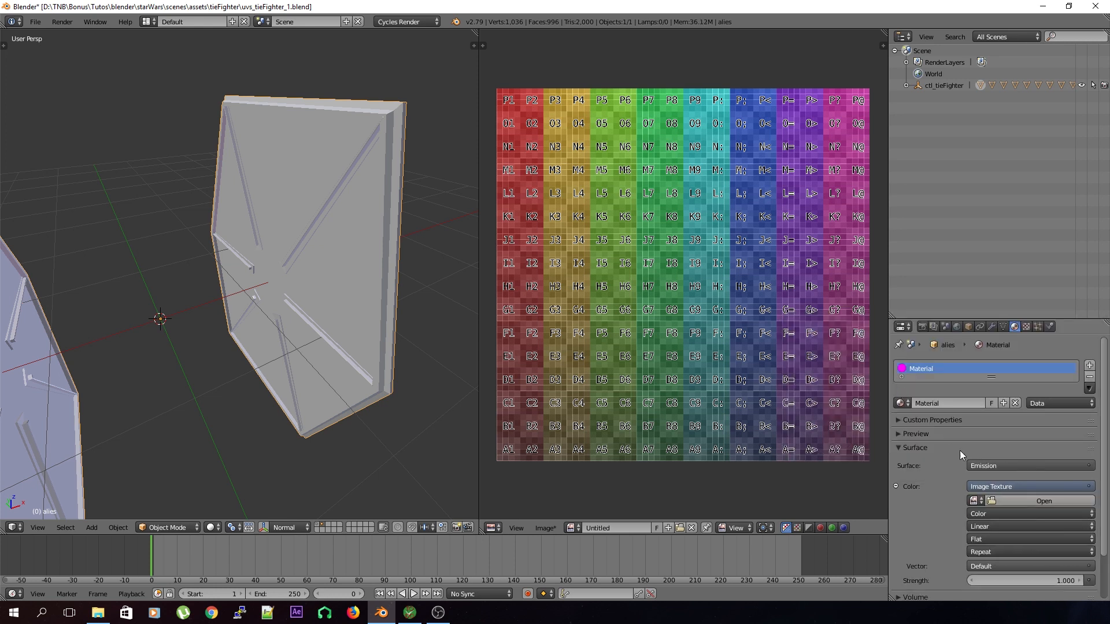
{"action": "scroll", "coordinate": [959, 480], "scroll_direction": "down", "scroll_amount": 2}
{"action": "left_click", "coordinate": [974, 455]}
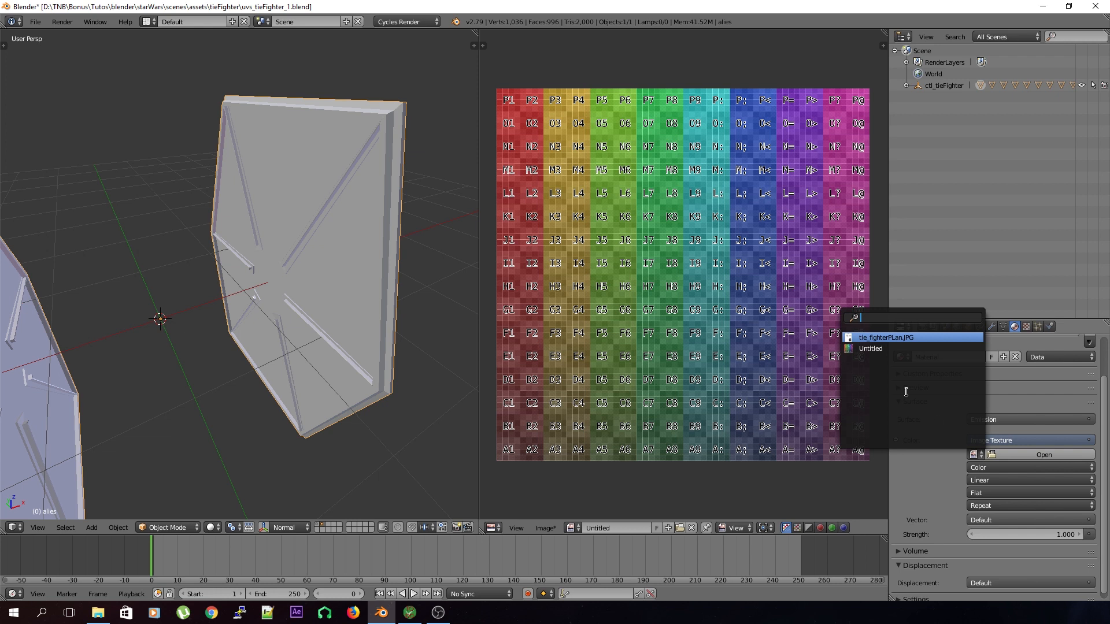
{"action": "left_click", "coordinate": [894, 349]}
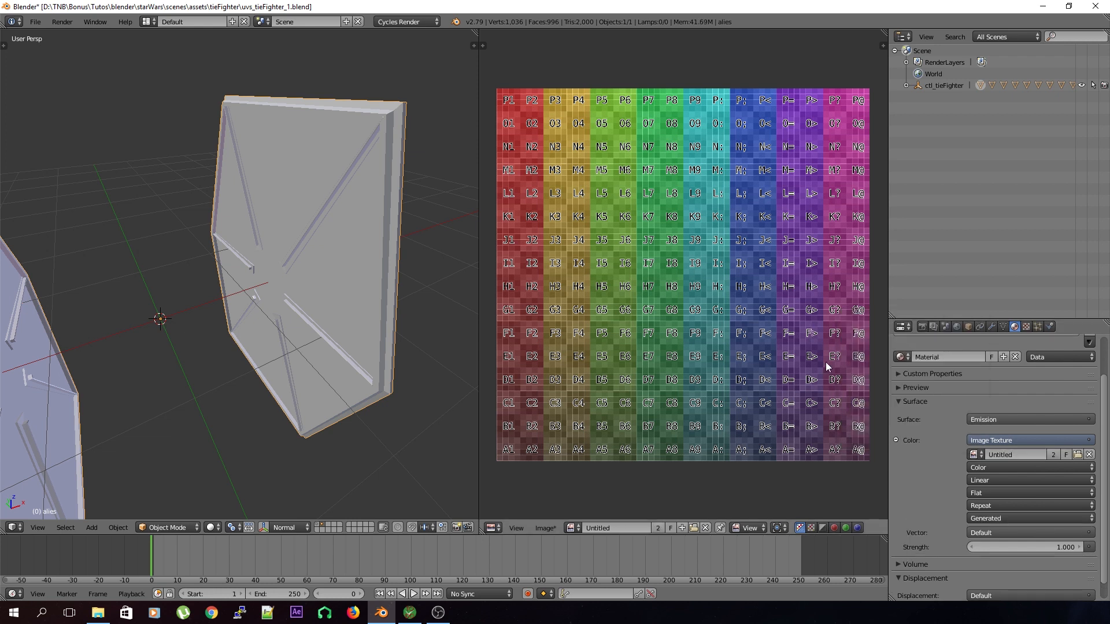
{"action": "left_click", "coordinate": [1034, 493]}
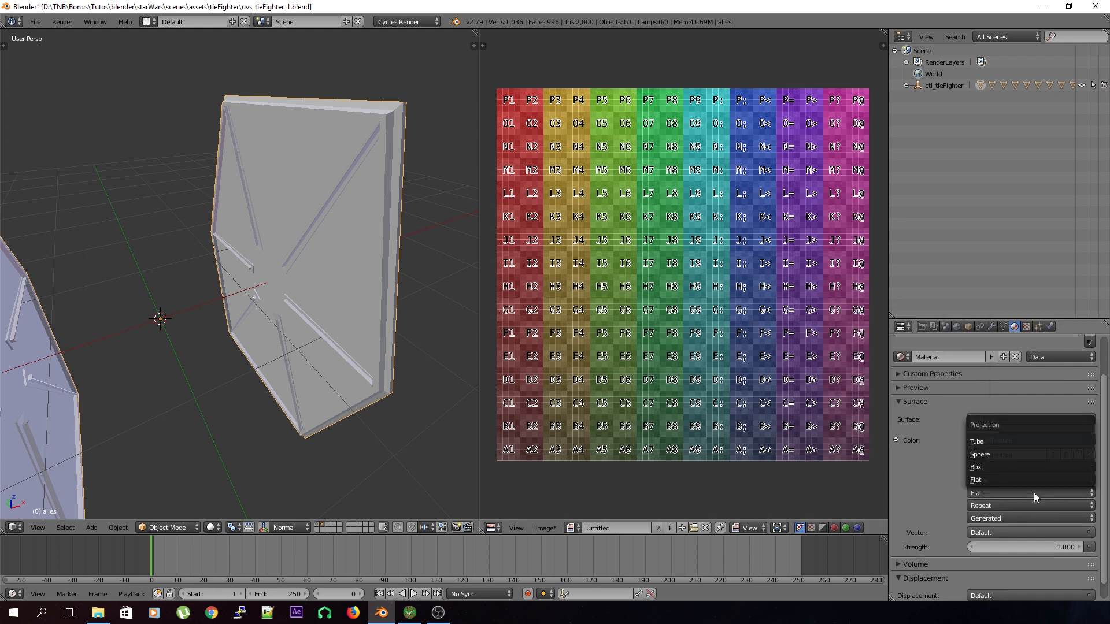
{"action": "left_click", "coordinate": [1028, 519]}
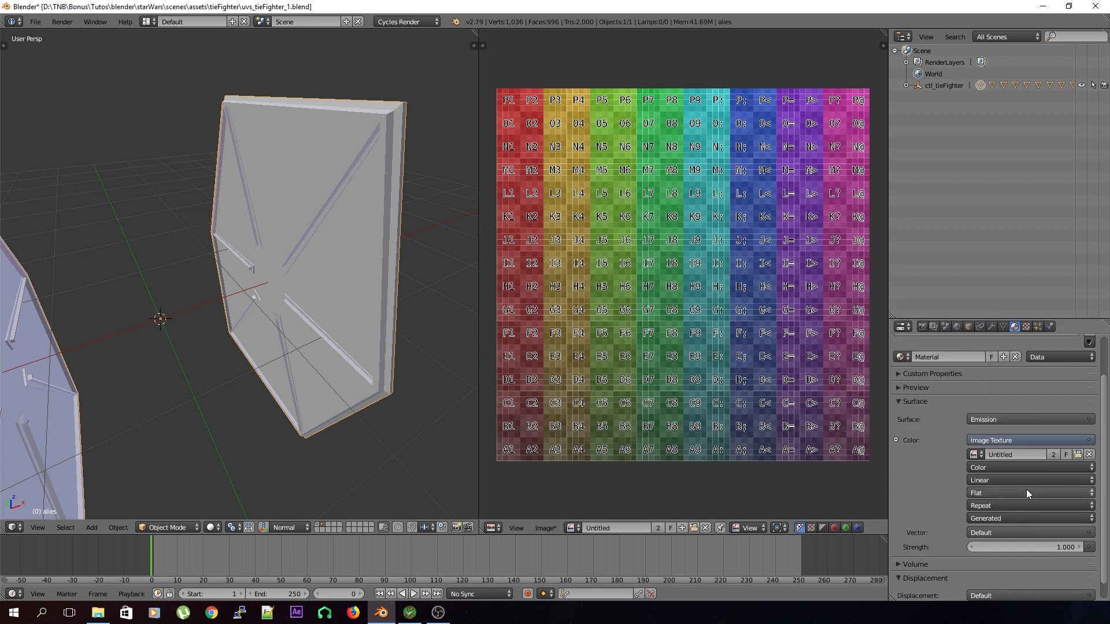
{"action": "left_click", "coordinate": [1019, 518]}
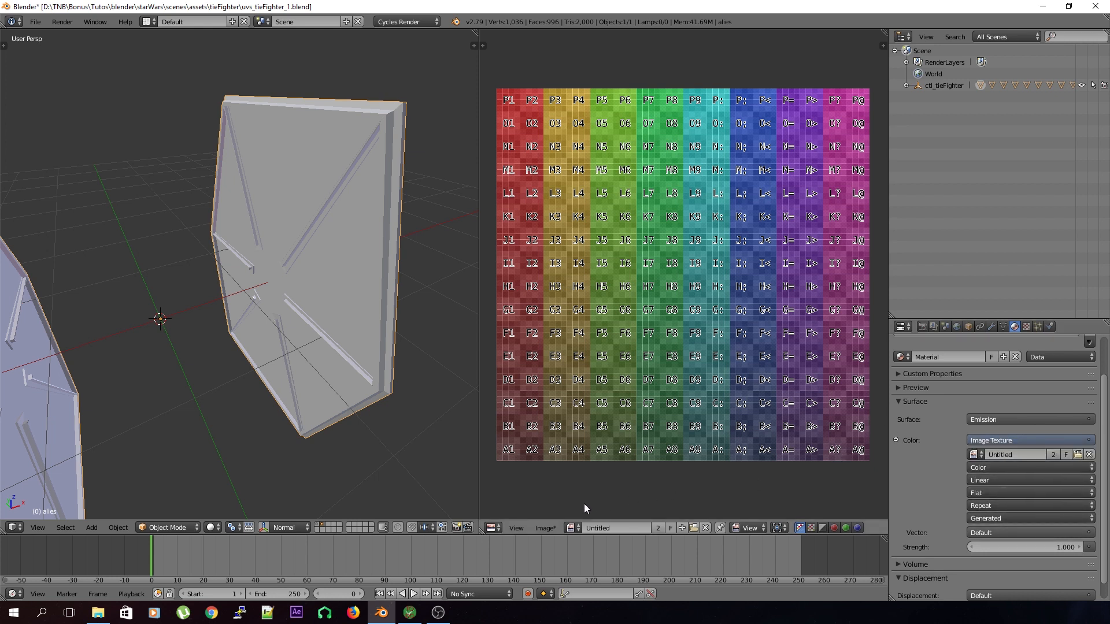
- Show the wings' material nodes in the Node Editor and move the Image Texture node away from the Emission node
{"action": "left_click", "coordinate": [490, 529]}
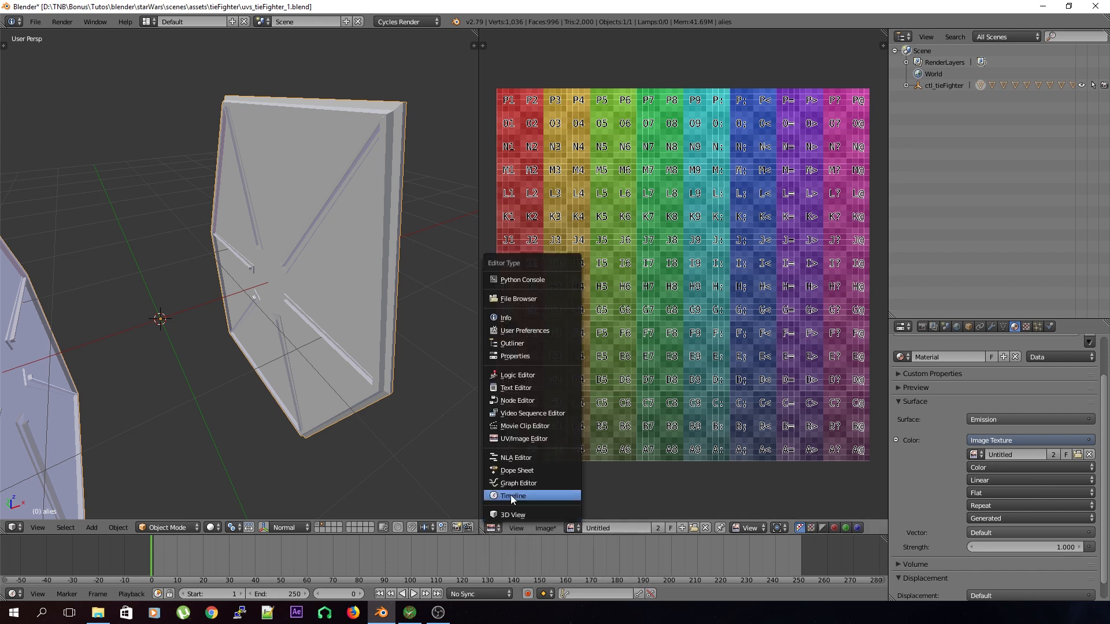
{"action": "left_click", "coordinate": [513, 400]}
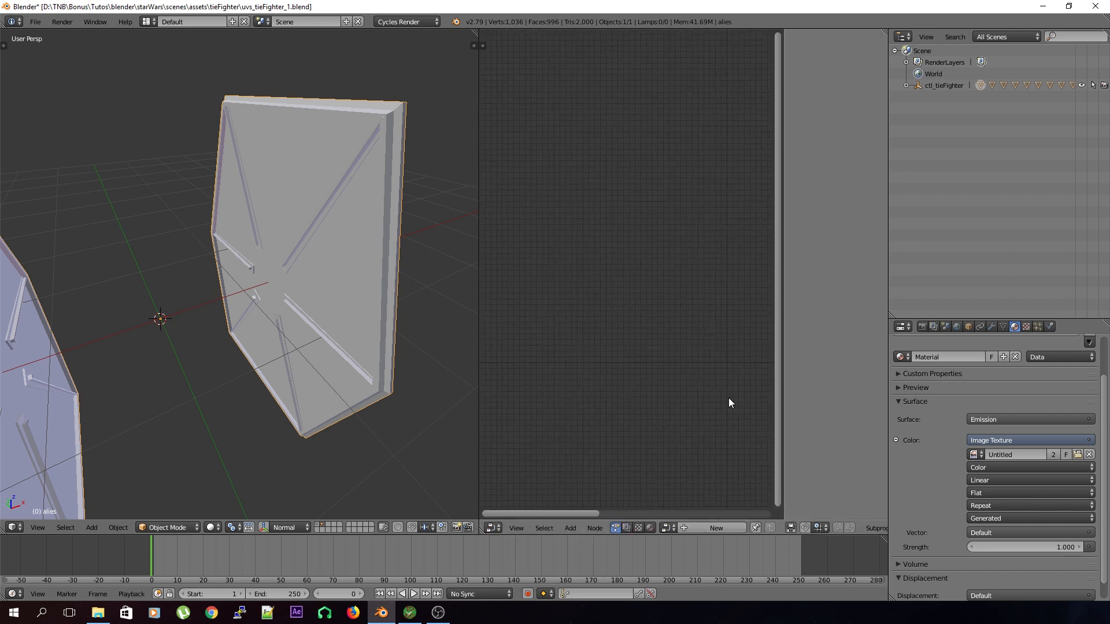
{"action": "left_click", "coordinate": [650, 528]}
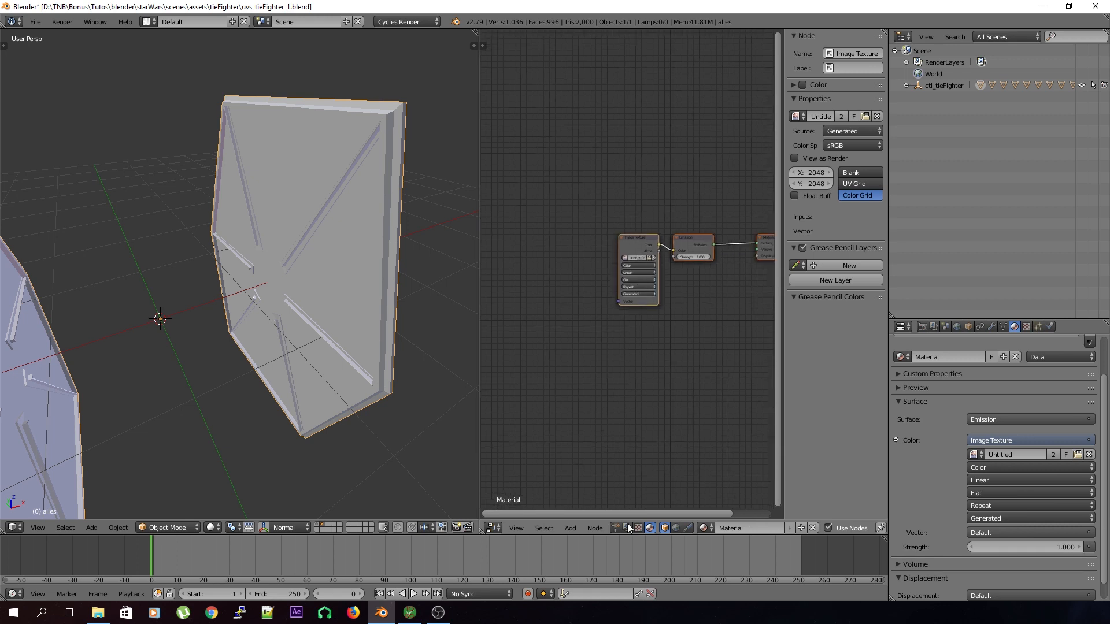
{"action": "scroll", "coordinate": [662, 373], "scroll_direction": "up", "scroll_amount": 3}
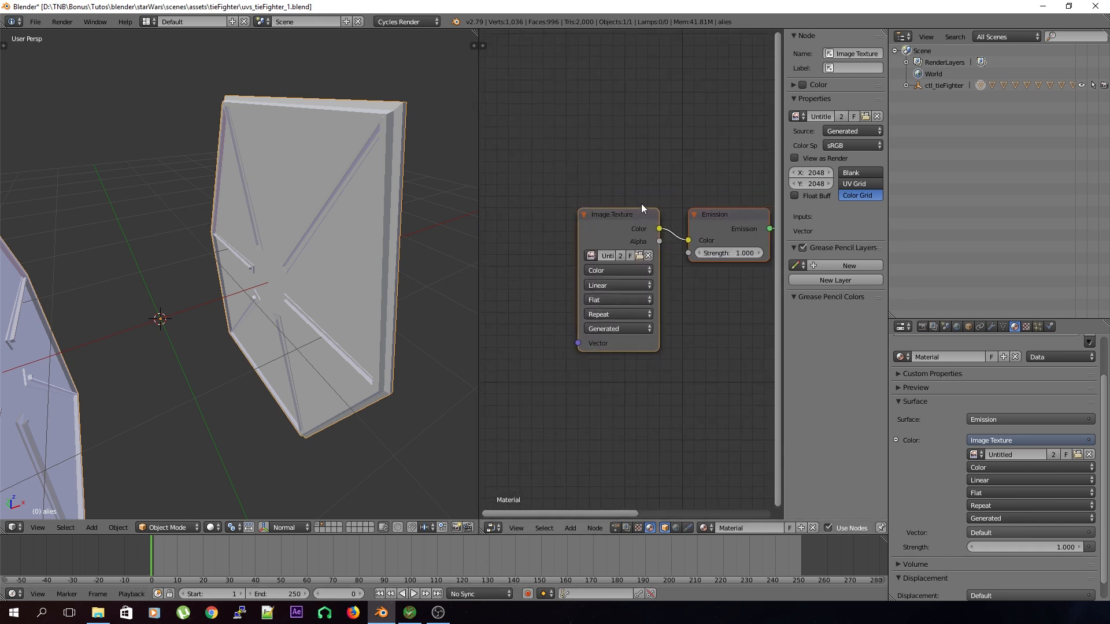
{"action": "left_click_drag", "start_coordinate": [641, 204], "coordinate": [582, 192]}
{"action": "middle_click_drag", "start_coordinate": [614, 351], "coordinate": [682, 336]}
{"action": "left_click", "coordinate": [634, 318]}
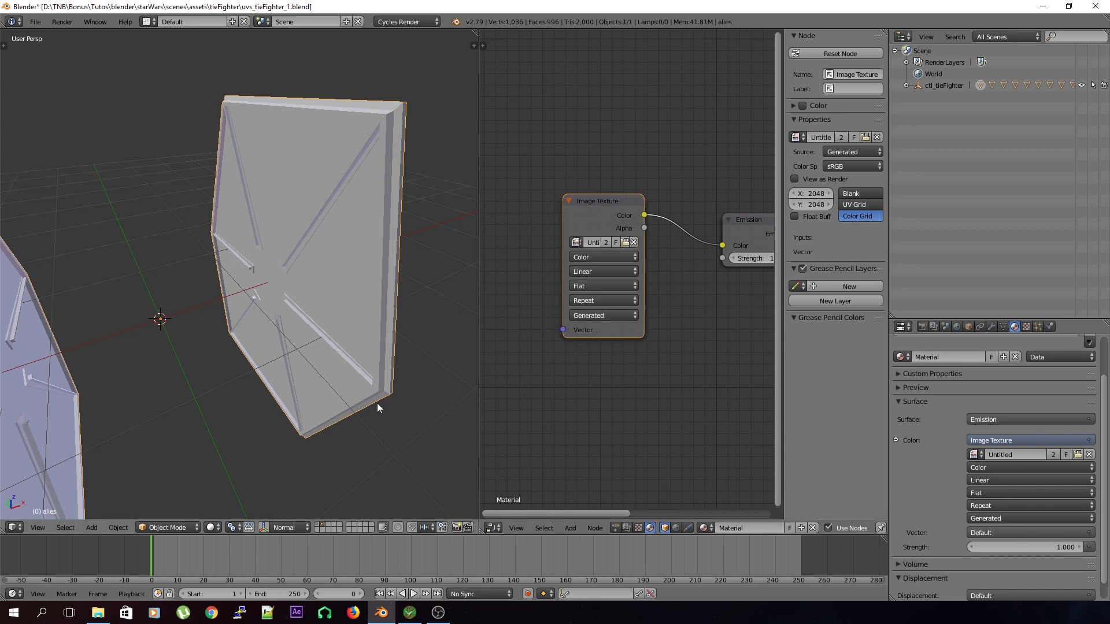
- Set the 3D view's shading to Material and inspect the wings
{"action": "left_click", "coordinate": [212, 529]}
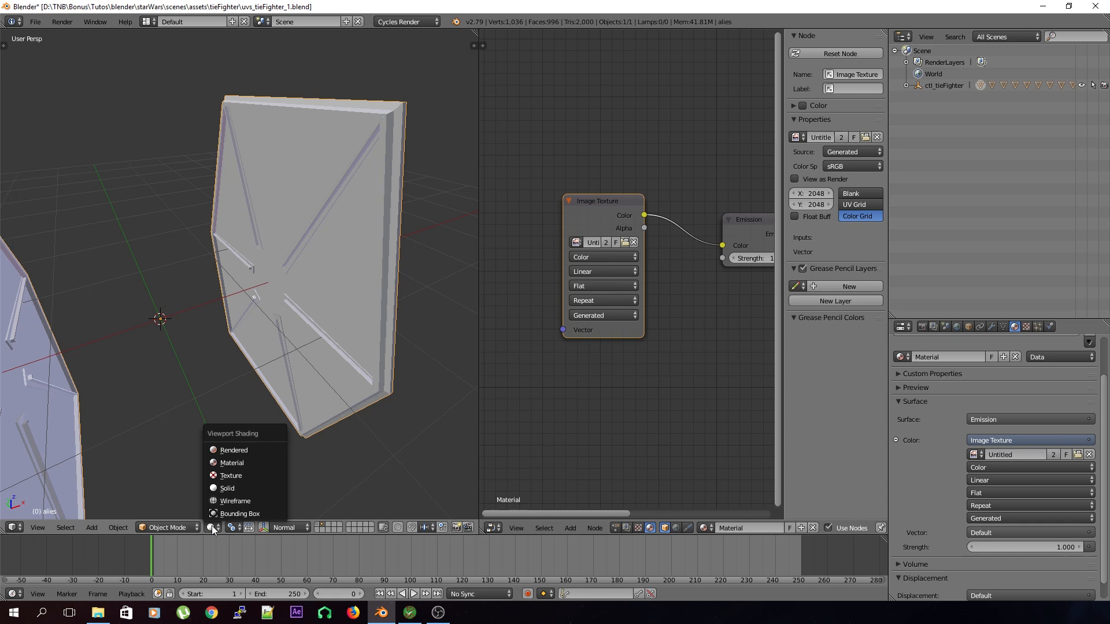
{"action": "left_click", "coordinate": [236, 465]}
{"action": "middle_click_drag", "start_coordinate": [325, 428], "coordinate": [386, 424]}
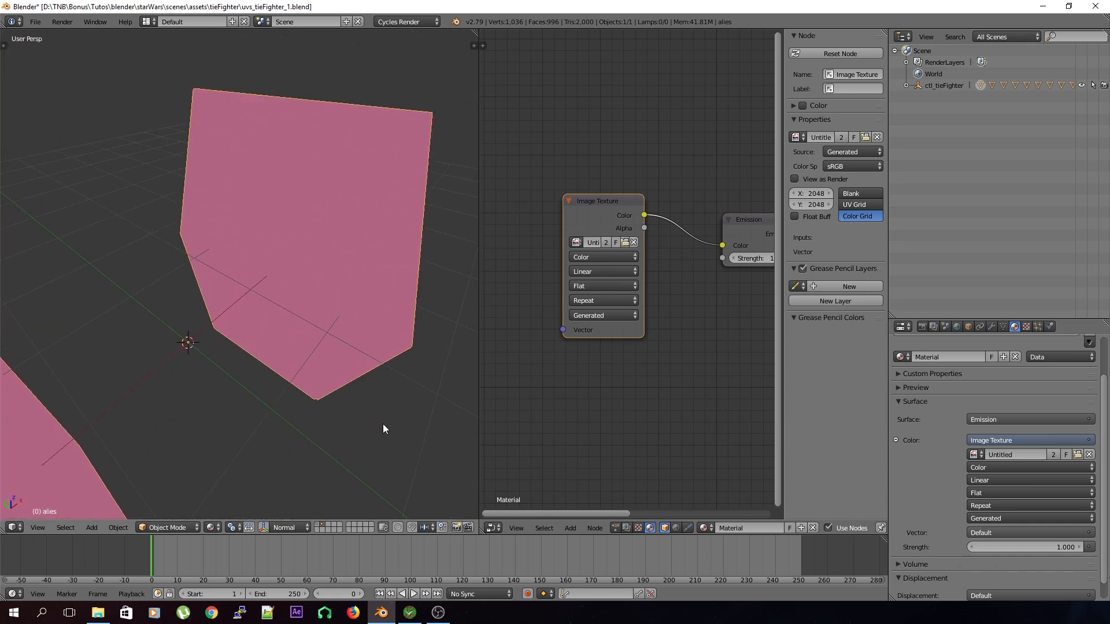
- Try the Box, Sphere and Tube projections on the Image Texture node, and return it to Flat
{"action": "left_click", "coordinate": [598, 302]}
{"action": "left_click", "coordinate": [598, 303]}
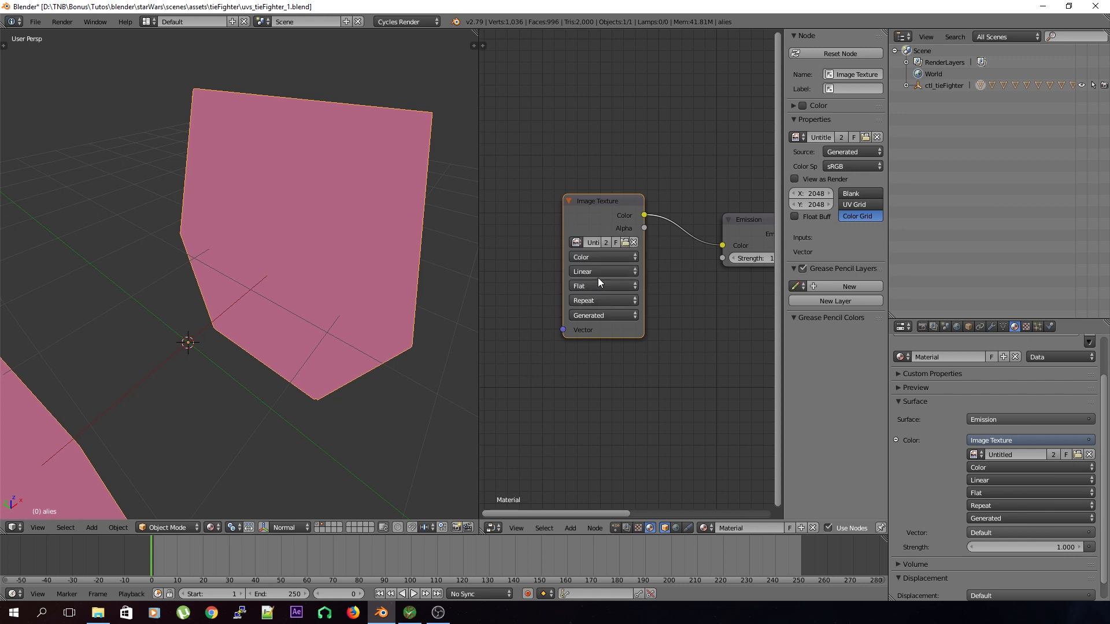
{"action": "left_click", "coordinate": [598, 285]}
{"action": "left_click", "coordinate": [599, 262]}
{"action": "left_click_drag", "start_coordinate": [583, 302], "coordinate": [598, 301]}
{"action": "left_click", "coordinate": [592, 285]}
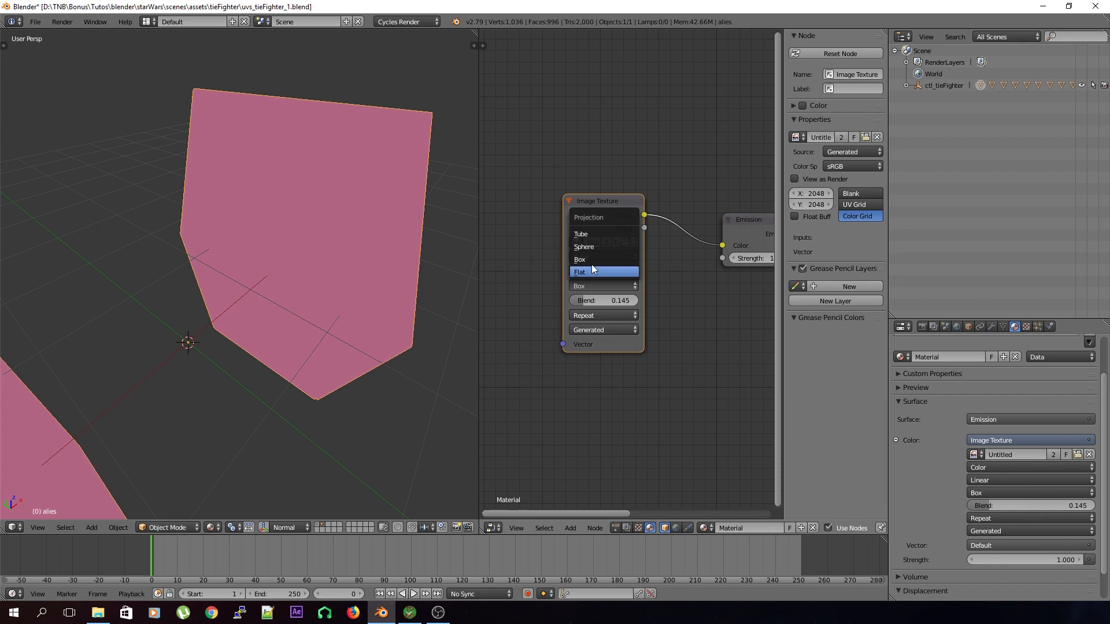
{"action": "left_click", "coordinate": [590, 246]}
{"action": "middle_click_drag", "start_coordinate": [373, 323], "coordinate": [295, 314]}
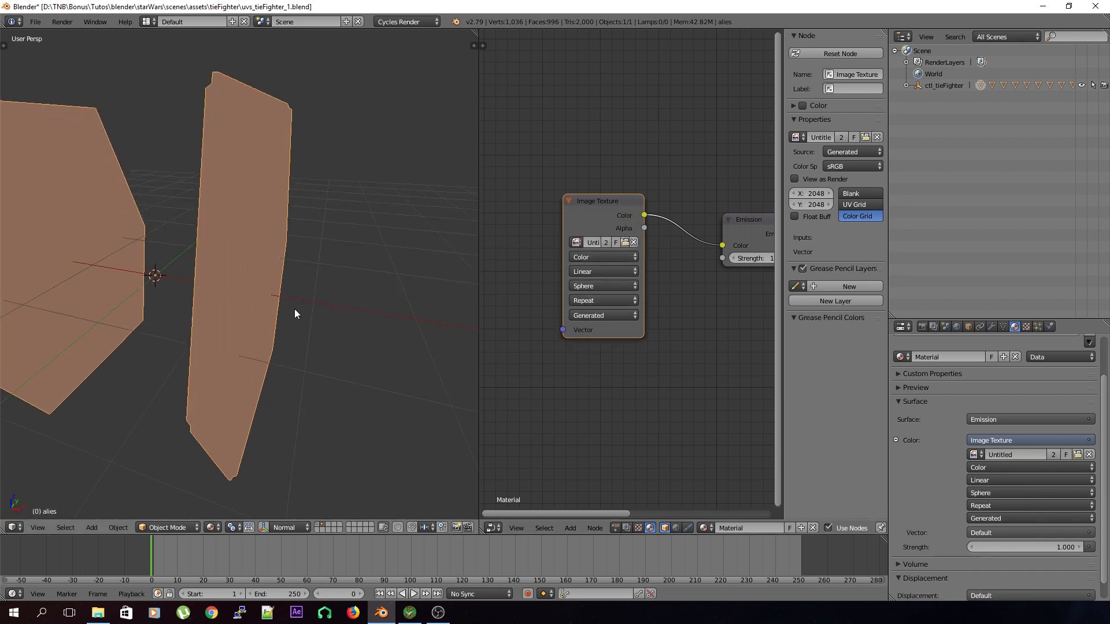
{"action": "left_click", "coordinate": [598, 287]}
{"action": "left_click", "coordinate": [600, 231]}
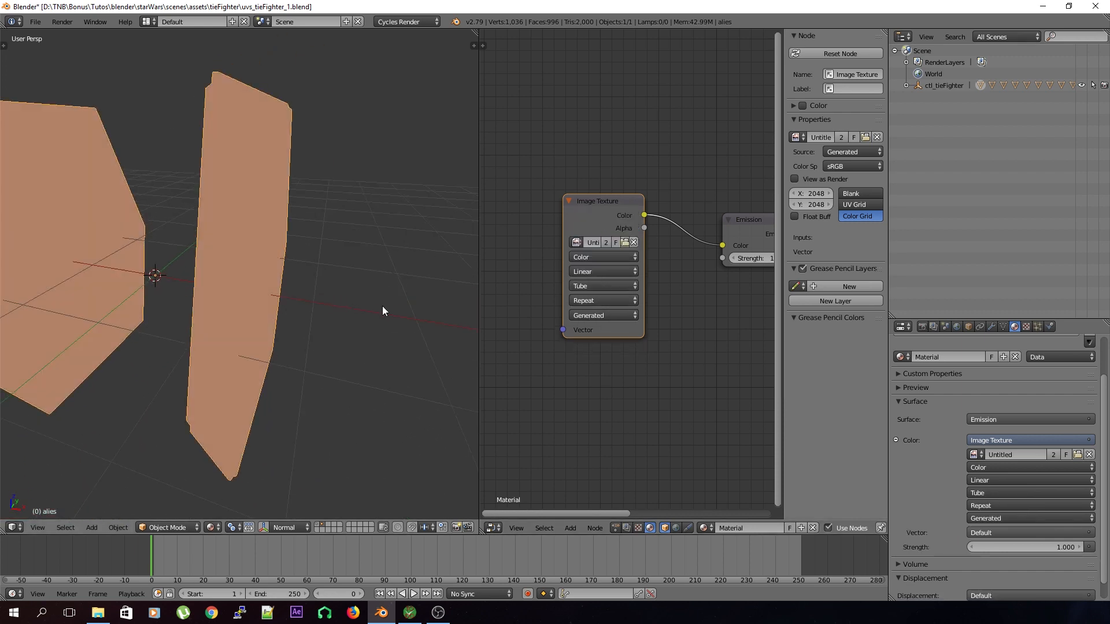
{"action": "middle_click_drag", "start_coordinate": [383, 307], "coordinate": [417, 301]}
{"action": "left_click", "coordinate": [624, 285]}
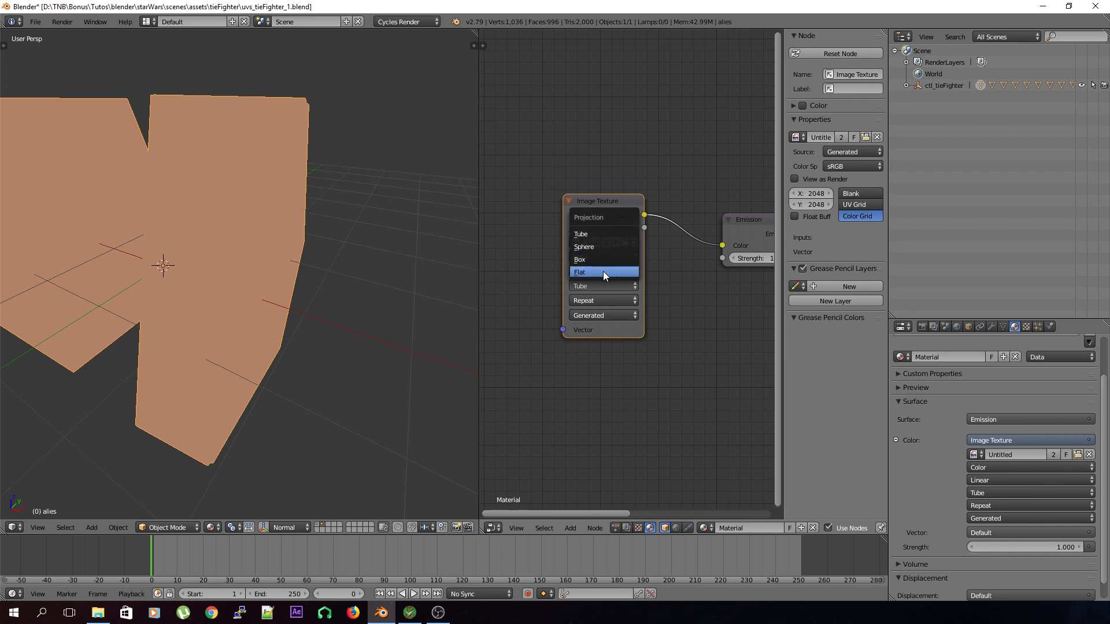
{"action": "left_click", "coordinate": [602, 272]}
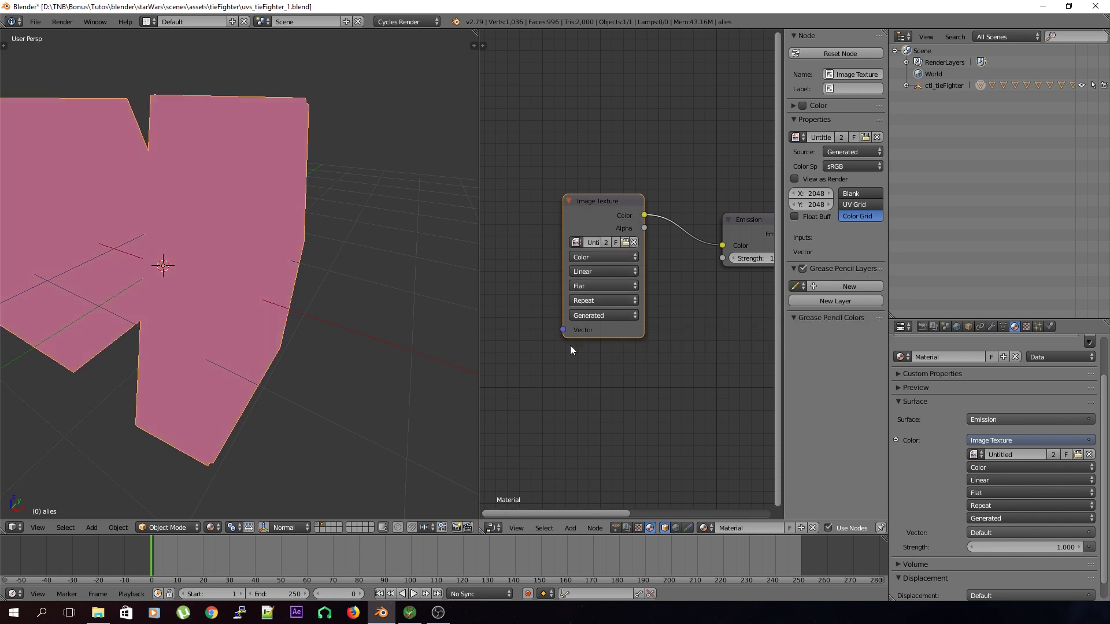
- Add a Texture Coordinate node and place it ahead of the Image Texture node
{"action": "scroll", "coordinate": [568, 372], "scroll_direction": "down", "scroll_amount": 2}
{"action": "middle_click_drag", "start_coordinate": [555, 384], "coordinate": [603, 381]}
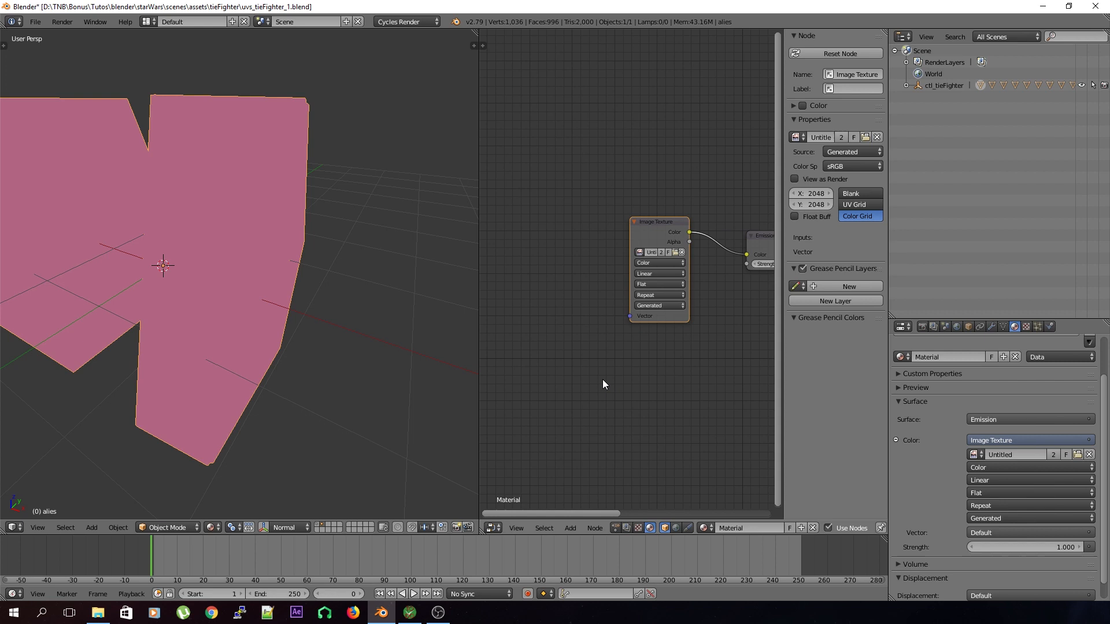
{"action": "key", "text": "shift+a"}
{"action": "left_click", "coordinate": [547, 338]}
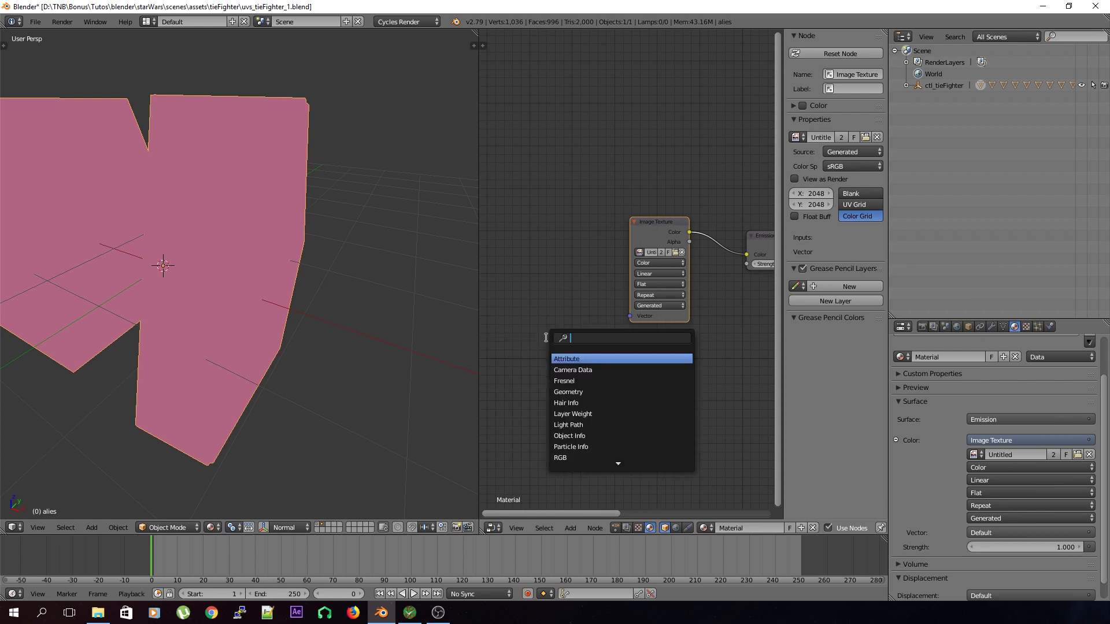
{"action": "type", "text": "uv"}
{"action": "key", "text": "BackSpace"}
{"action": "key", "text": "BackSpace"}
{"action": "type", "text": "coor"}
{"action": "key", "text": "Return"}
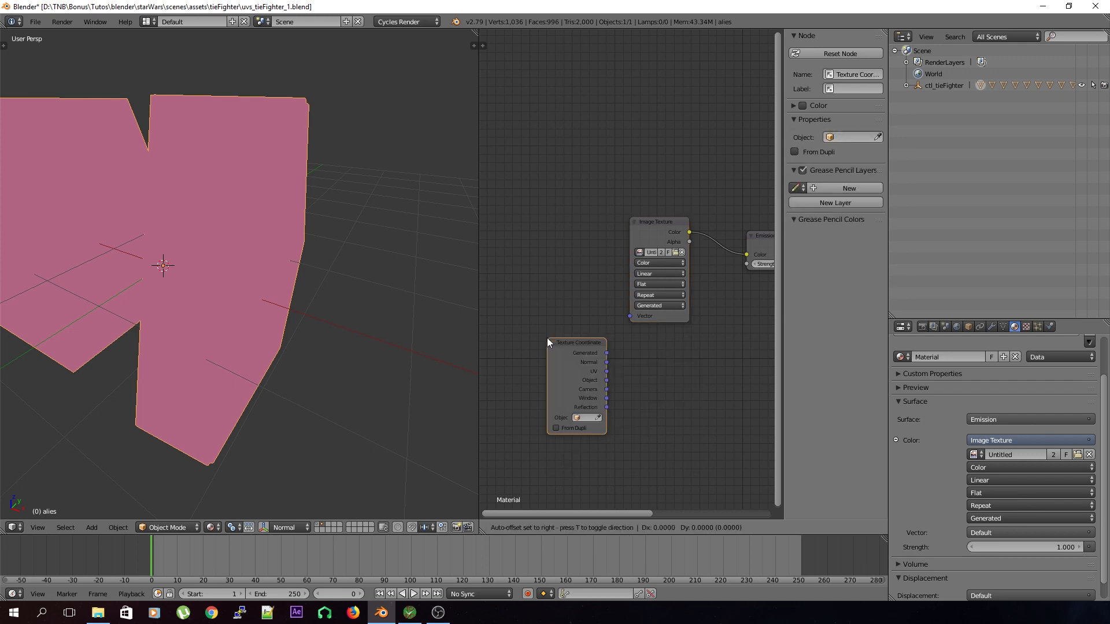
{"action": "left_click", "coordinate": [517, 177]}
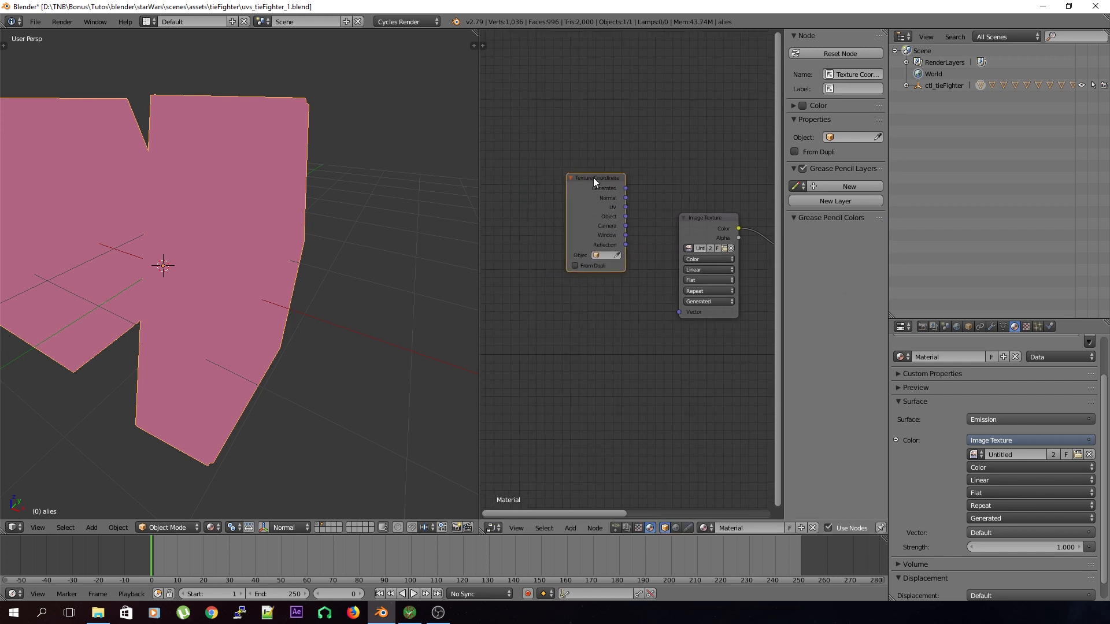
- Connect the Texture Coordinate node's UV output to the Image Texture's Vector input and tidy the node positions
{"action": "left_click_drag", "start_coordinate": [600, 214], "coordinate": [679, 312]}
{"action": "left_click_drag", "start_coordinate": [573, 189], "coordinate": [573, 208]}
{"action": "left_click_drag", "start_coordinate": [732, 261], "coordinate": [725, 250]}
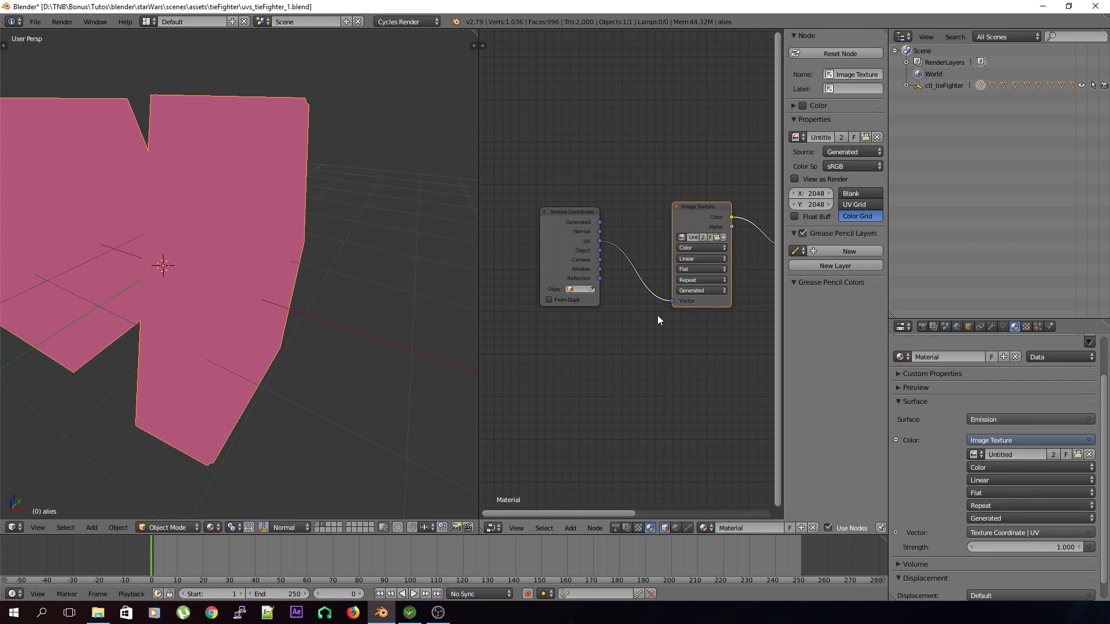
{"action": "scroll", "coordinate": [275, 310], "scroll_direction": "down", "scroll_amount": 4}
{"action": "scroll", "coordinate": [289, 318], "scroll_direction": "up", "scroll_amount": 4}
- Switch the node area back to the UV/Image Editor and show the wings in Edit Mode from the right orthographic view
{"action": "left_click", "coordinate": [493, 528]}
{"action": "left_click", "coordinate": [507, 439]}
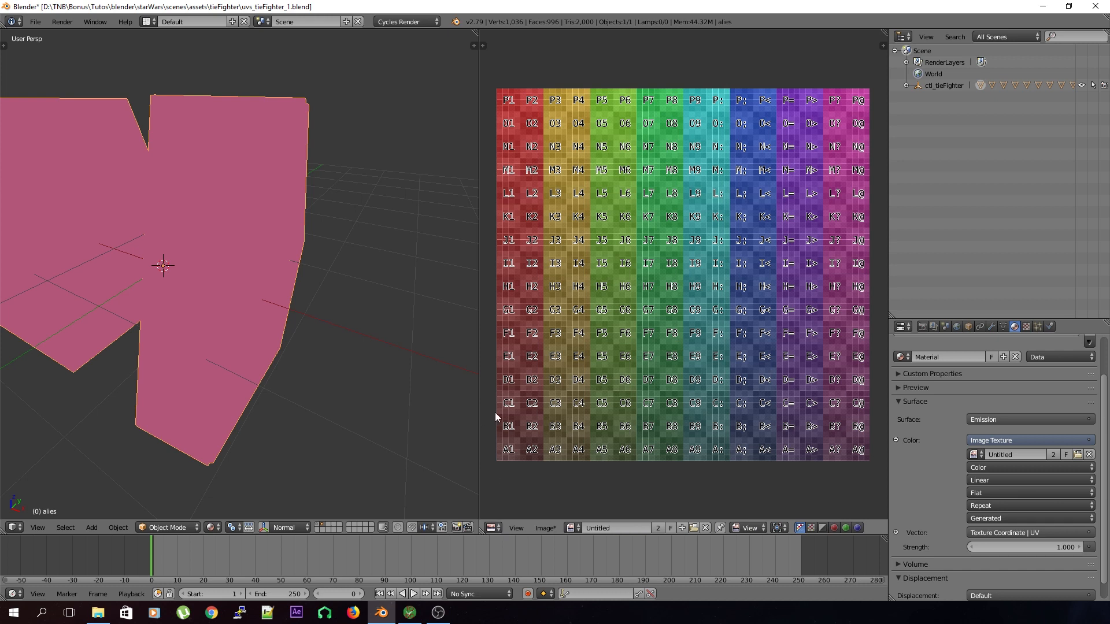
{"action": "key", "text": "Tab"}
{"action": "middle_click_drag", "start_coordinate": [356, 379], "coordinate": [271, 344]}
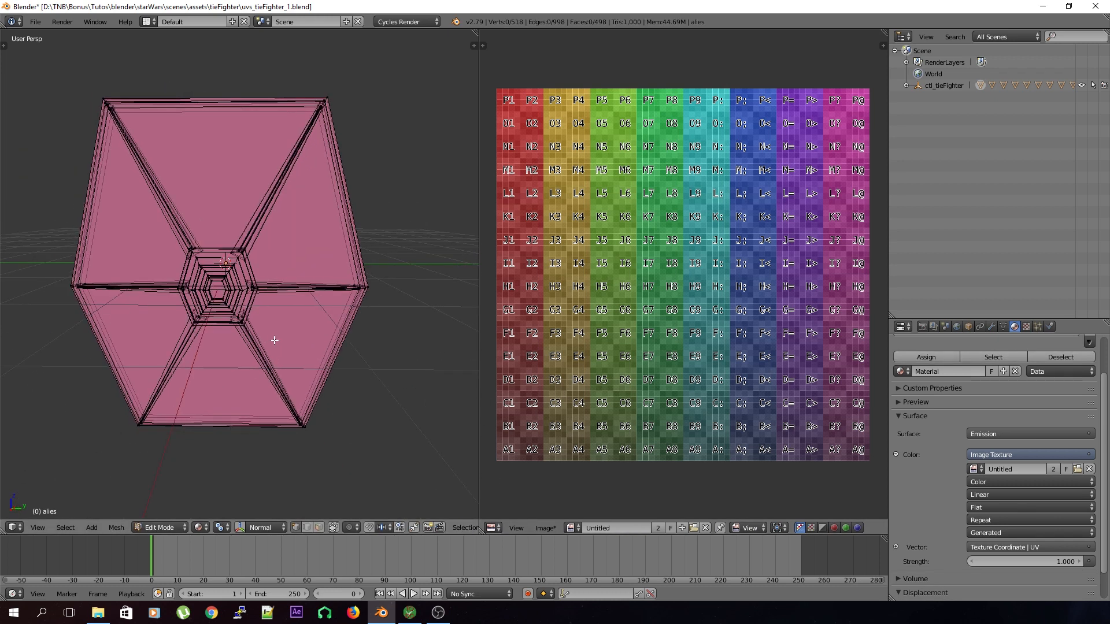
{"action": "key", "text": "KP_7"}
{"action": "key", "text": "KP_3"}
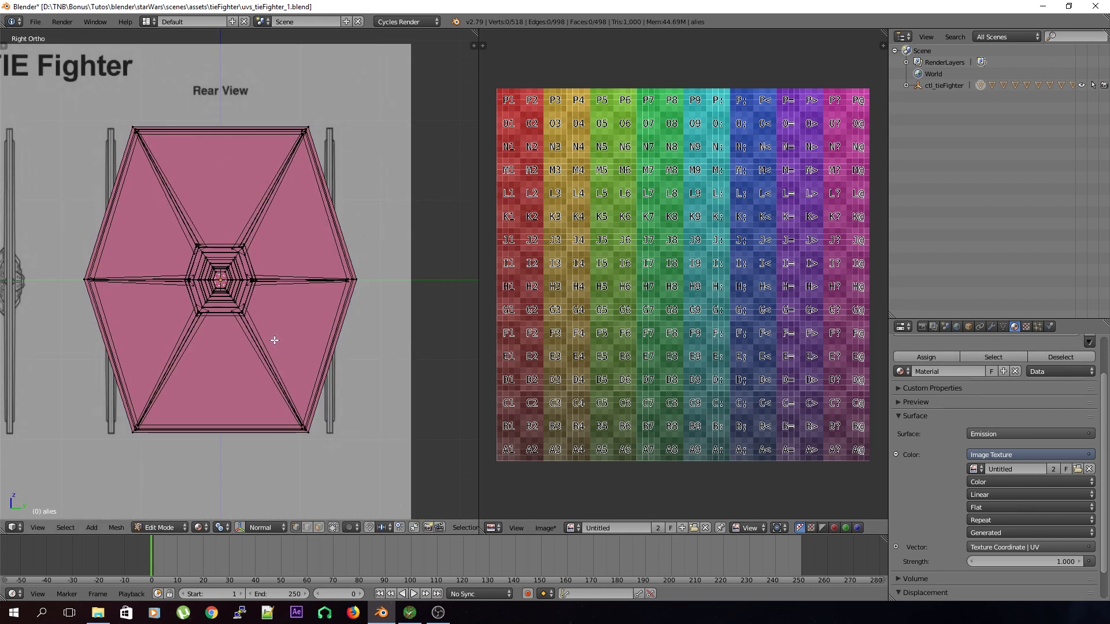
- Unwrap all of the wings' faces with Project From View in wireframe, and enlarge the UVs to nearly fill the colour grid
{"action": "key", "text": "z"}
{"action": "key", "text": "a"}
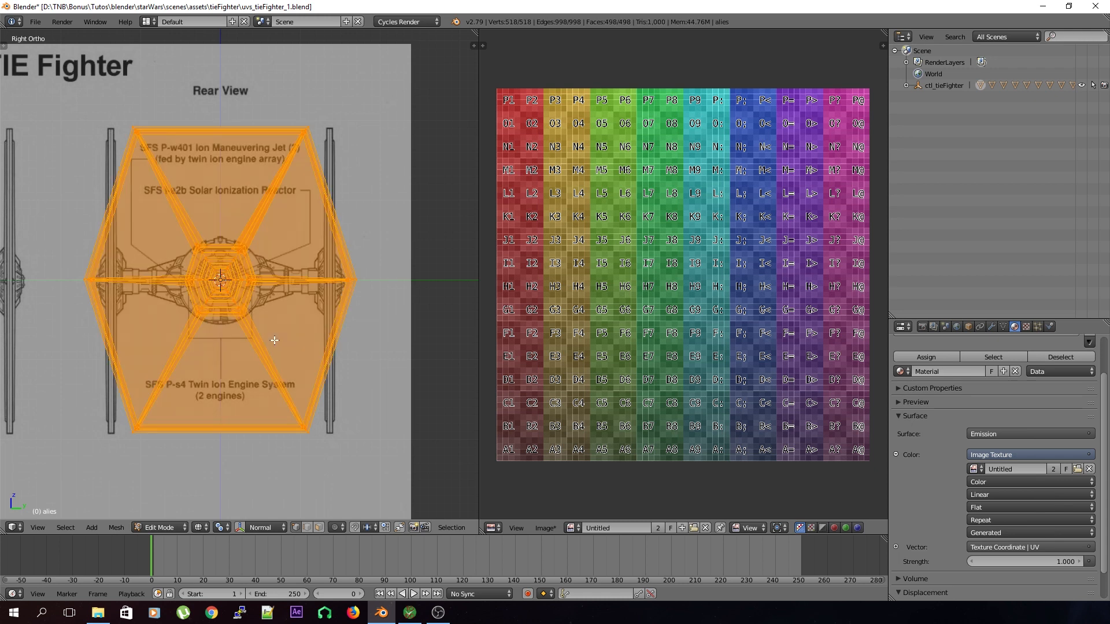
{"action": "key", "text": "u"}
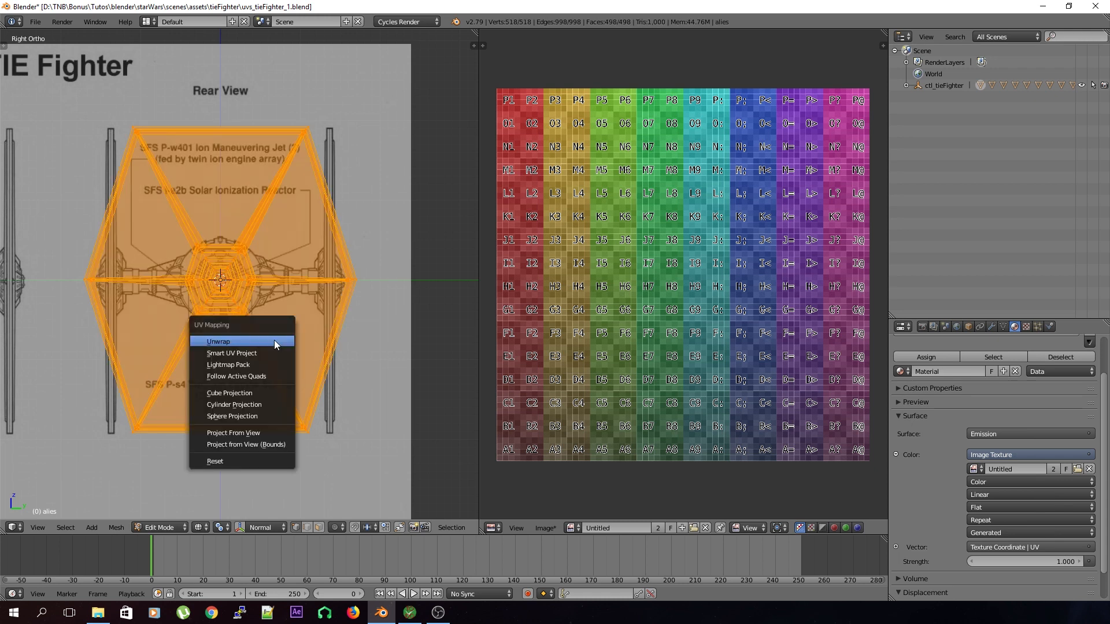
{"action": "left_click", "coordinate": [237, 434]}
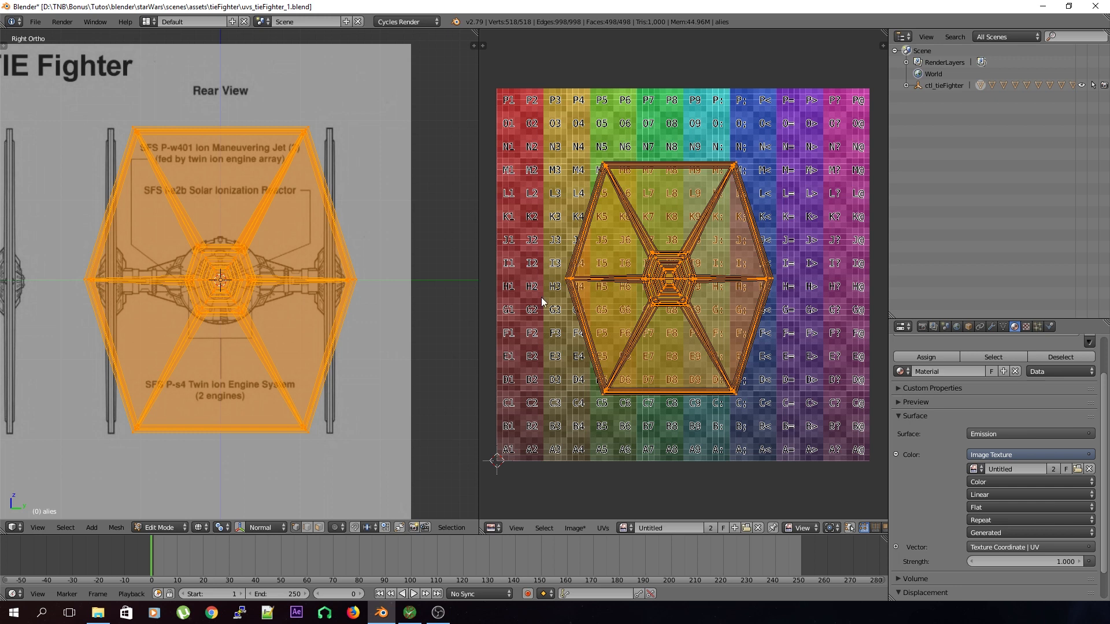
{"action": "key", "text": "s"}
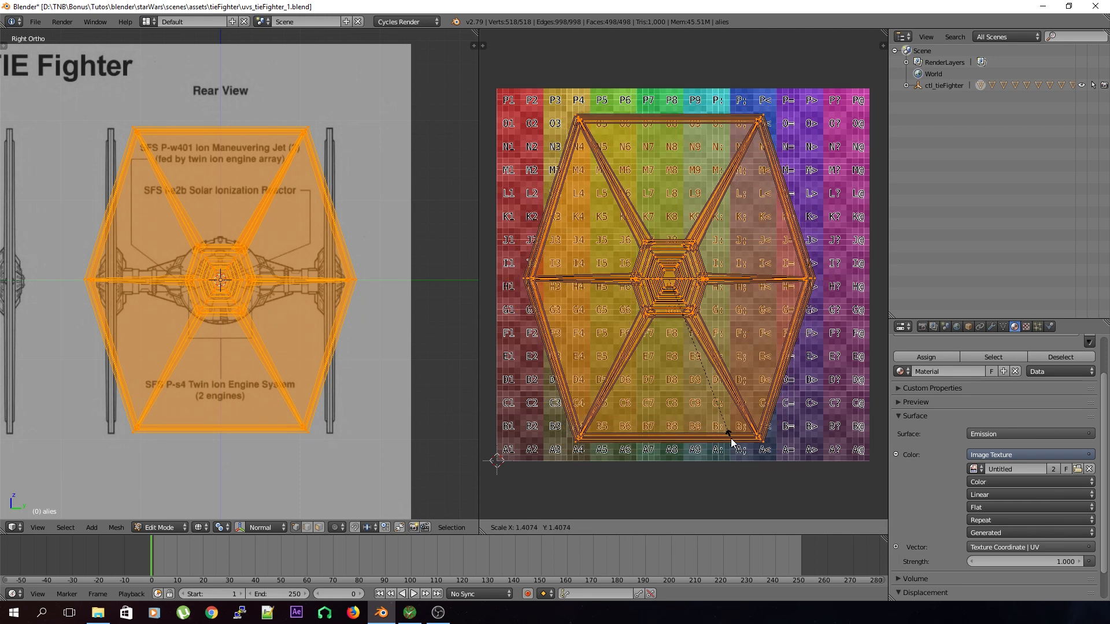
{"action": "left_click", "coordinate": [731, 452]}
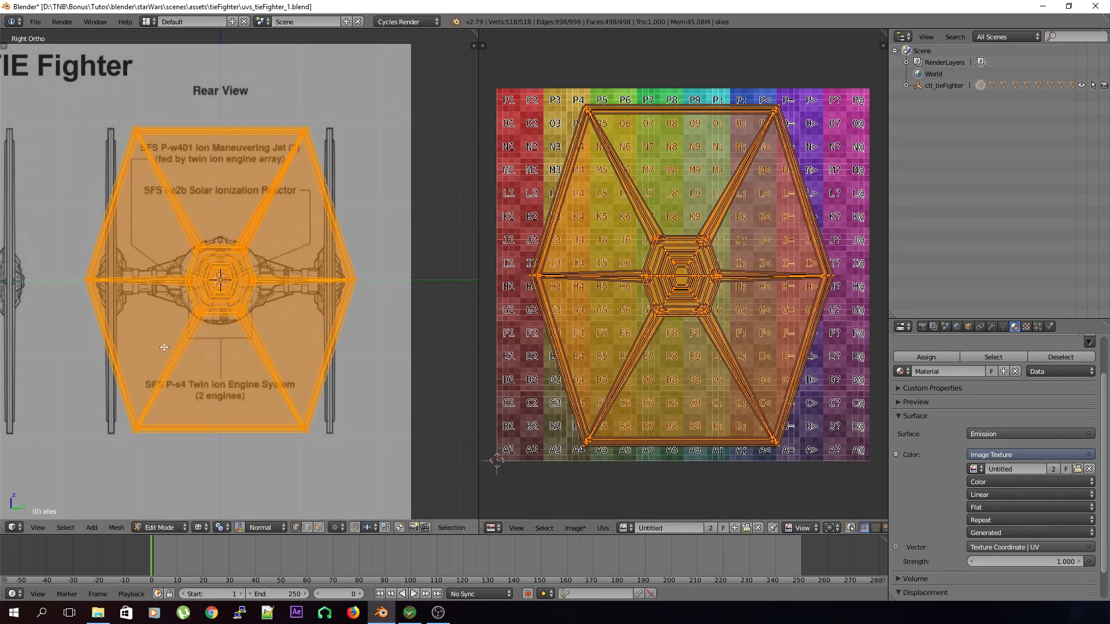
- Return to Object Mode and display both wings at an angle with Rendered viewport shading
{"action": "key", "text": "Tab"}
{"action": "mouse_move", "coordinate": [186, 318]}
{"action": "middle_mouse_down"}
{"action": "mouse_move", "coordinate": [207, 318]}
{"action": "mouse_move", "coordinate": [219, 378]}
{"action": "middle_mouse_up"}
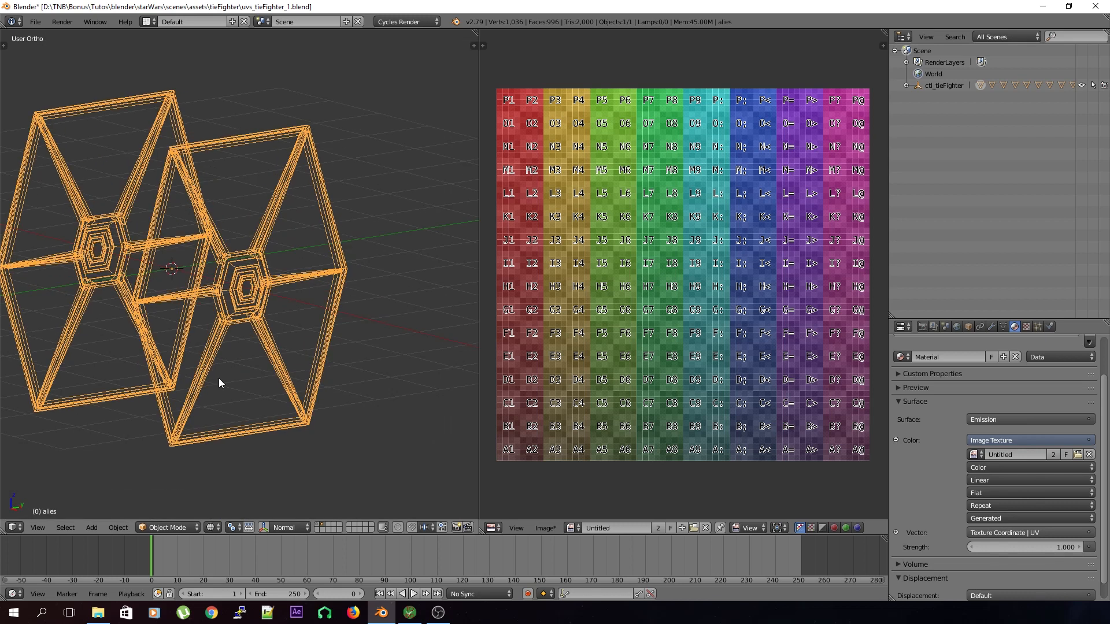
{"action": "key", "text": "z"}
{"action": "left_click", "coordinate": [211, 527]}
{"action": "left_click", "coordinate": [229, 451]}
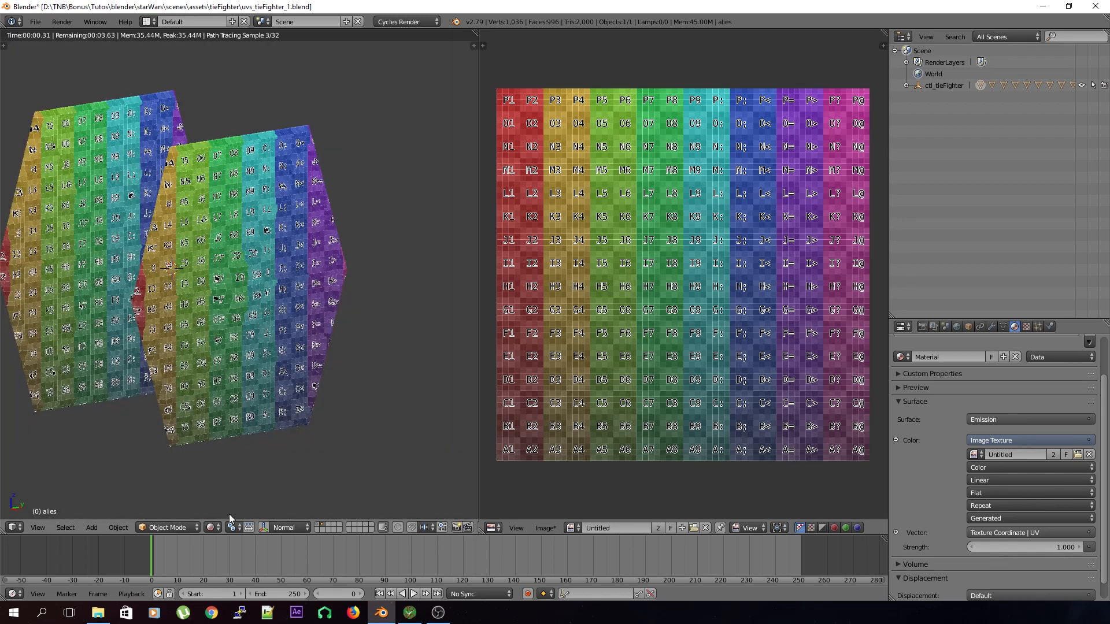
- Switch the viewport to Material shading and view both wings in perspective from several angles
{"action": "left_click", "coordinate": [215, 526]}
{"action": "left_click", "coordinate": [225, 463]}
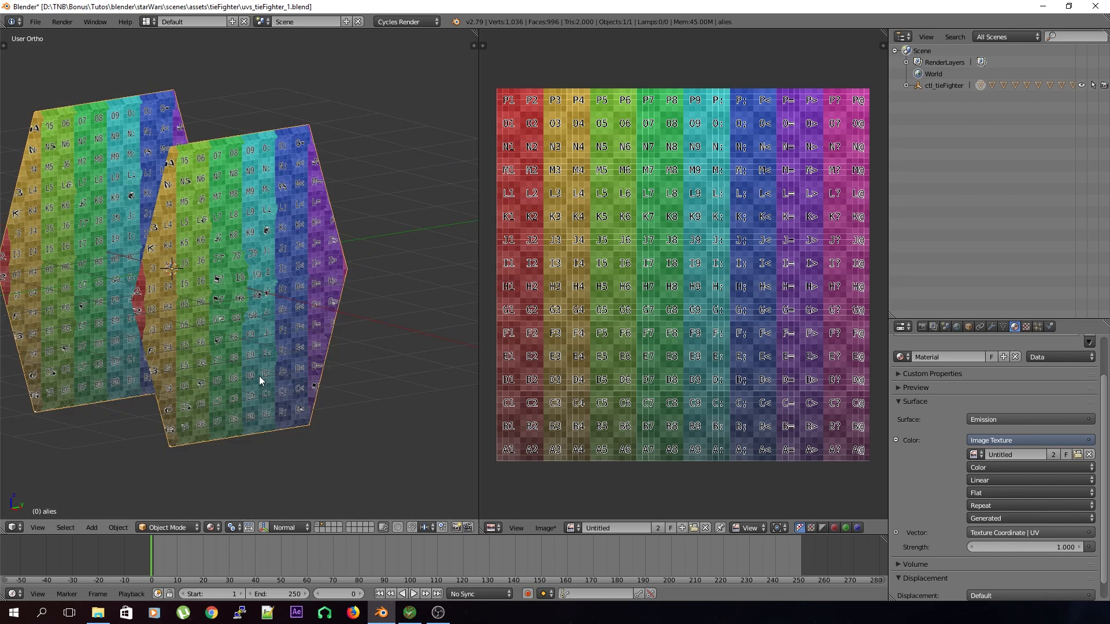
{"action": "middle_click_drag", "start_coordinate": [259, 376], "coordinate": [293, 380]}
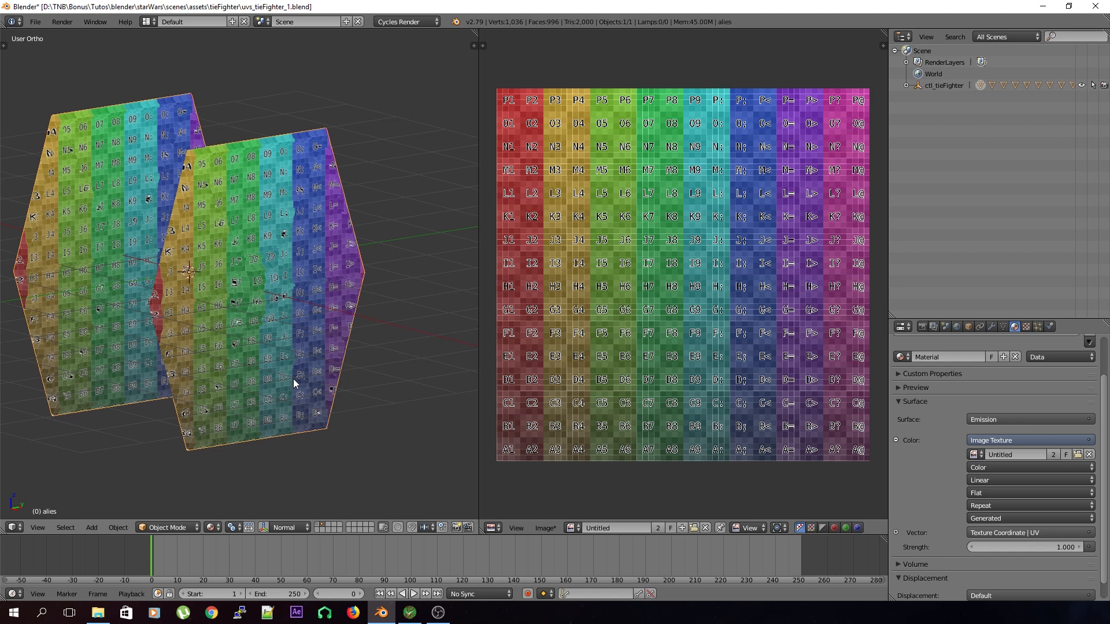
{"action": "key", "text": "KP_5"}
{"action": "middle_click_drag", "start_coordinate": [250, 322], "coordinate": [246, 239]}
{"action": "middle_click_drag", "start_coordinate": [188, 326], "coordinate": [242, 337]}
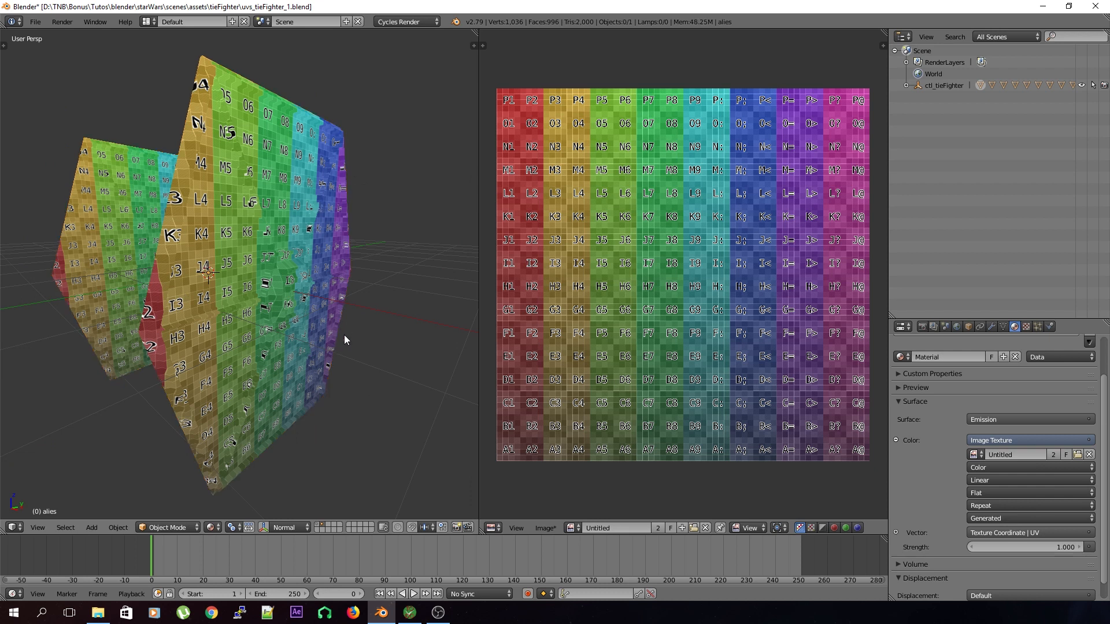
- In Edit Mode with edge selection, select the edge loop around the wing's outer rim and mark it as a seam
{"action": "key", "text": "Tab"}
{"action": "key", "text": "a"}
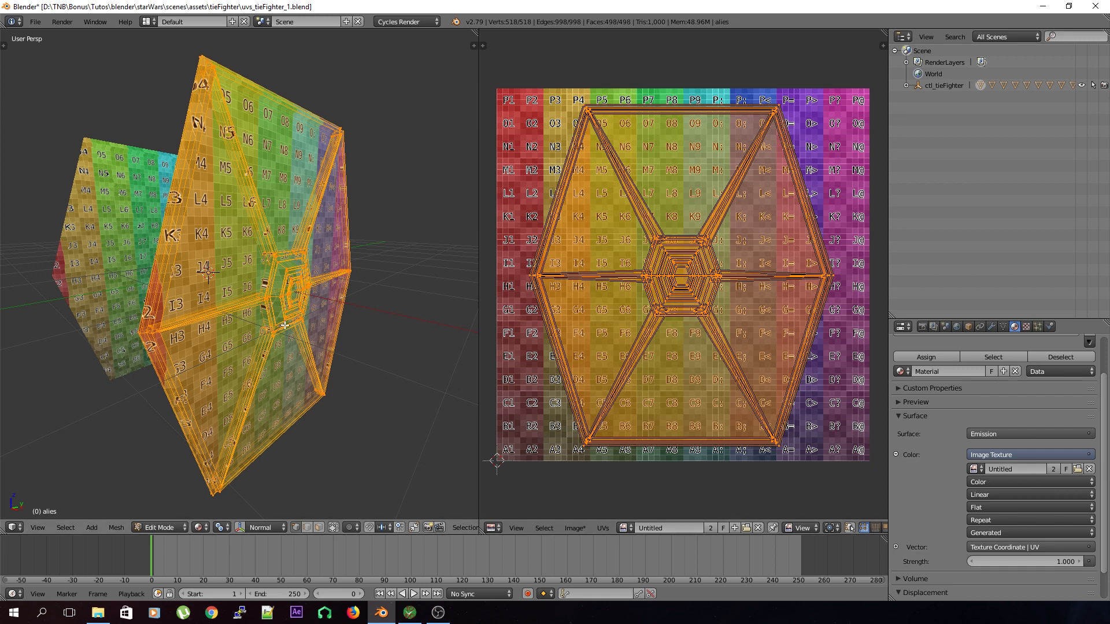
{"action": "key", "text": "a"}
{"action": "mouse_move", "coordinate": [285, 325]}
{"action": "middle_mouse_down"}
{"action": "mouse_move", "coordinate": [267, 342]}
{"action": "mouse_move", "coordinate": [277, 336]}
{"action": "middle_mouse_up"}
{"action": "scroll", "coordinate": [321, 293], "scroll_direction": "up", "scroll_amount": 2}
{"action": "middle_click_drag", "start_coordinate": [334, 279], "coordinate": [224, 381], "text": "shift"}
{"action": "left_click", "coordinate": [307, 528]}
{"action": "middle_click_drag", "start_coordinate": [274, 332], "coordinate": [276, 343]}
{"action": "right_click", "coordinate": [323, 251], "text": "alt"}
{"action": "right_click", "coordinate": [323, 244], "text": "alt"}
{"action": "mouse_move", "coordinate": [366, 288]}
{"action": "middle_mouse_down"}
{"action": "mouse_move", "coordinate": [359, 310]}
{"action": "mouse_move", "coordinate": [365, 293]}
{"action": "middle_mouse_up"}
{"action": "key", "text": "ctrl+e"}
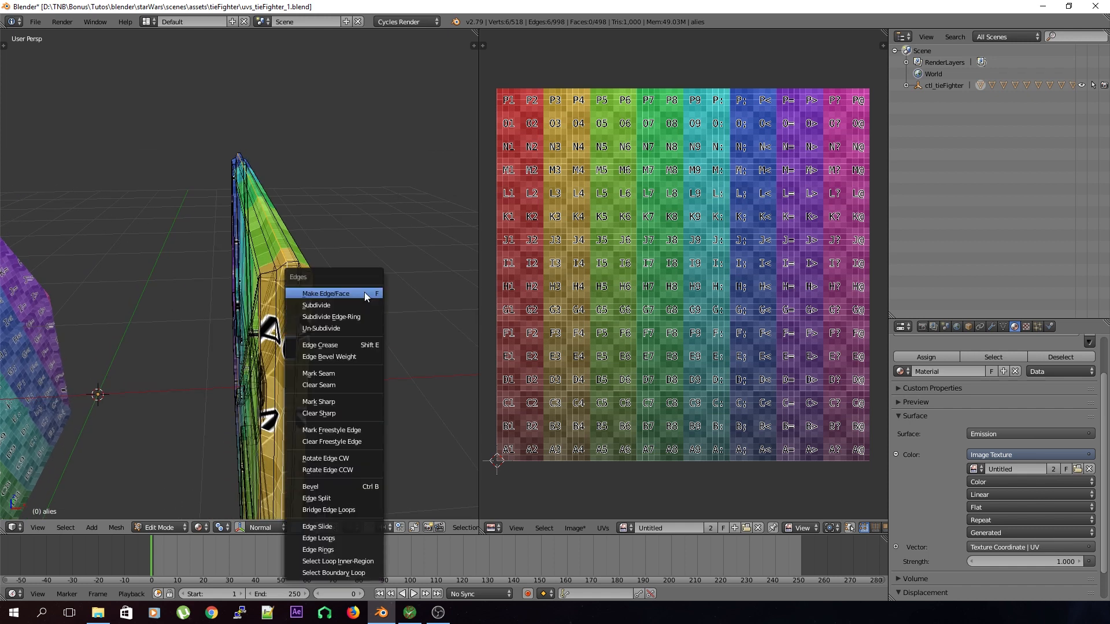
{"action": "left_click", "coordinate": [338, 373]}
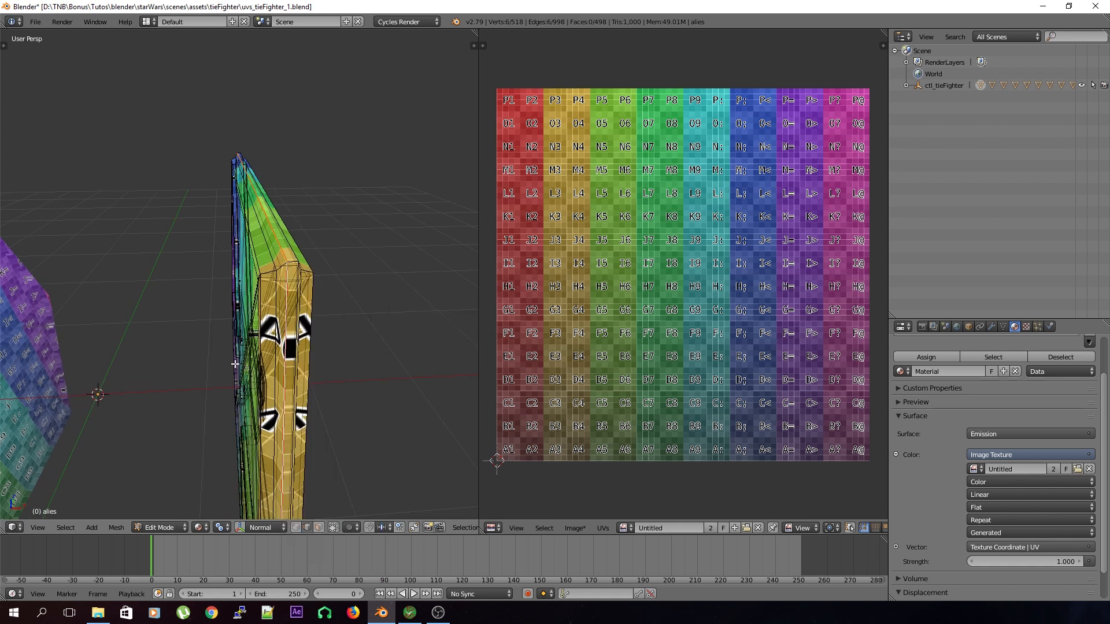
- Unwrap all of the wing's faces along the marked seam and check the grid on the rim
{"action": "key", "text": "a"}
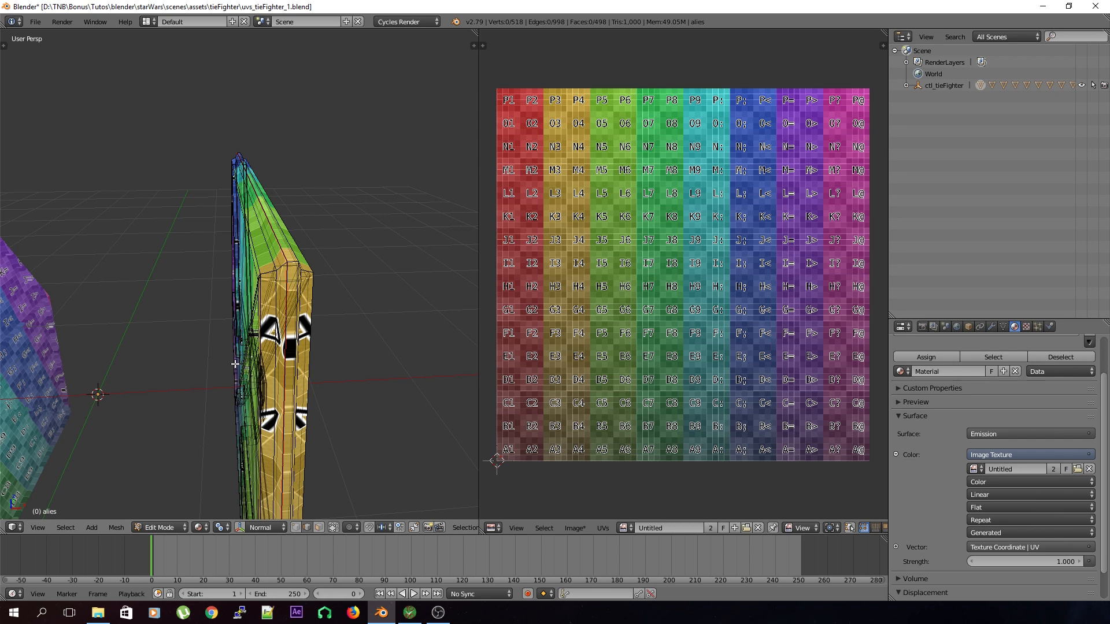
{"action": "key", "text": "a"}
{"action": "key", "text": "u"}
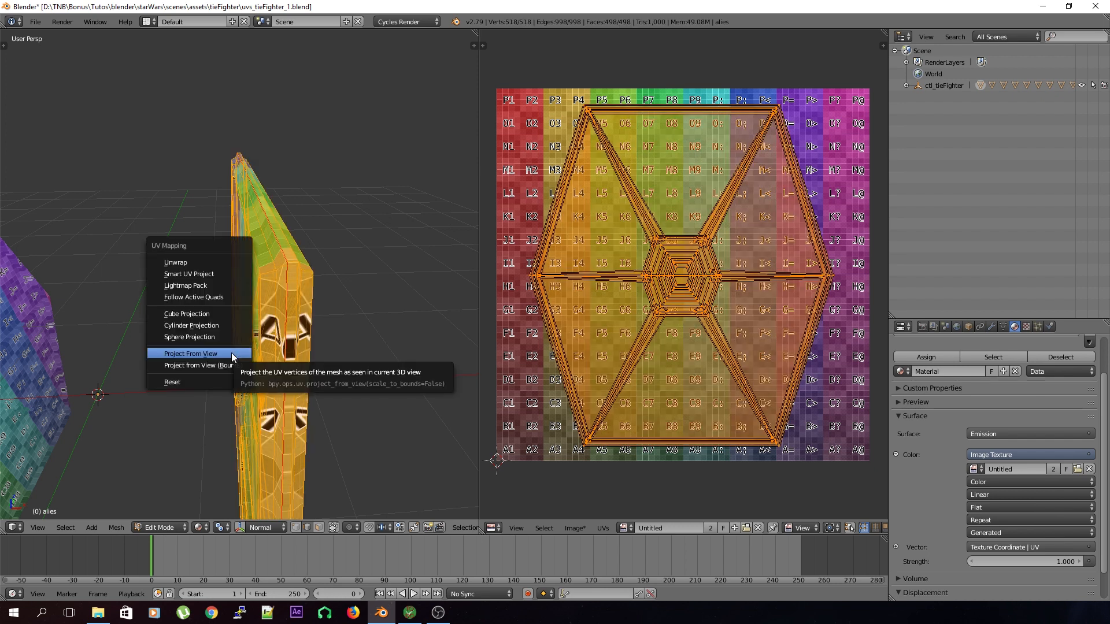
{"action": "left_click", "coordinate": [217, 262]}
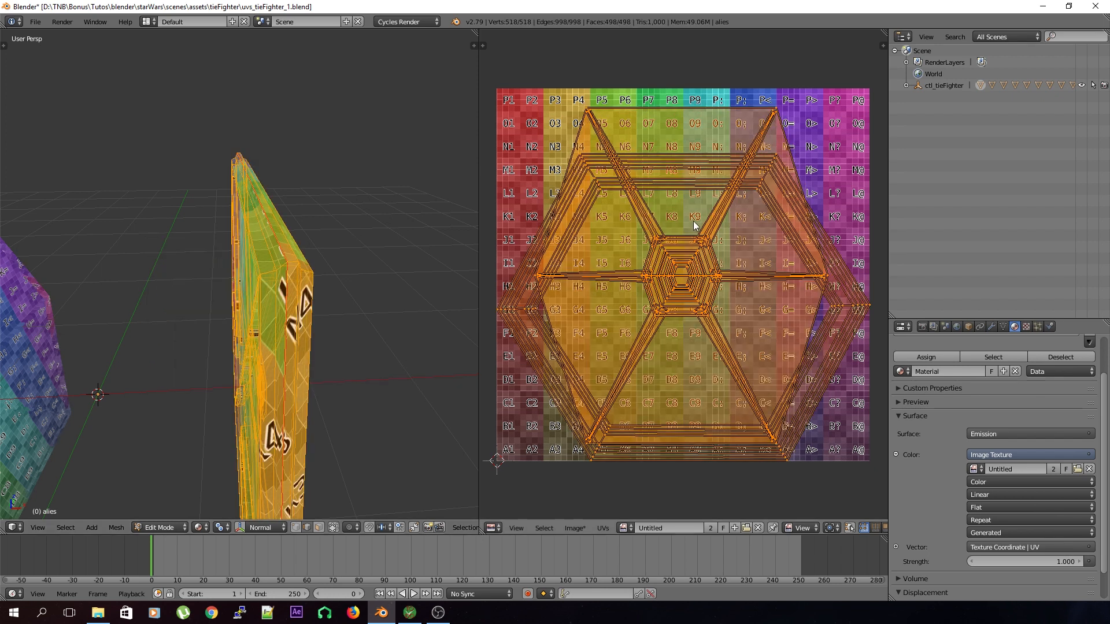
{"action": "scroll", "coordinate": [671, 278], "scroll_direction": "down", "scroll_amount": 3}
{"action": "middle_click_drag", "start_coordinate": [424, 307], "coordinate": [416, 229]}
{"action": "scroll", "coordinate": [752, 336], "scroll_direction": "up", "scroll_amount": 3}
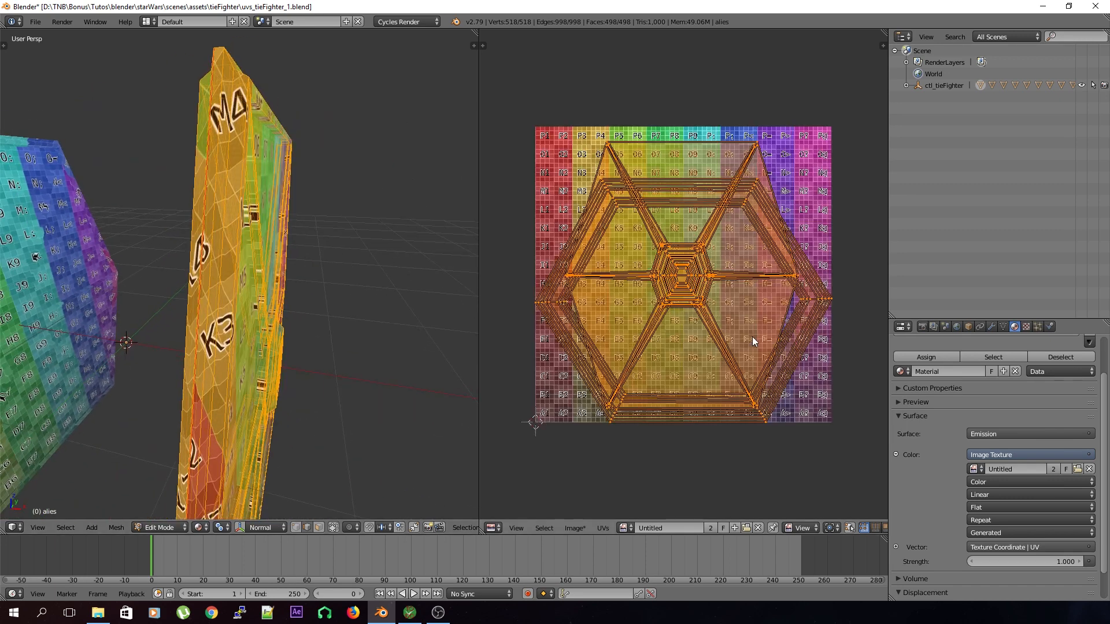
- Show the Unwrap options and try the unwrap with Fill Holes off before turning it back on
{"action": "key", "text": "t"}
{"action": "key", "text": "t"}
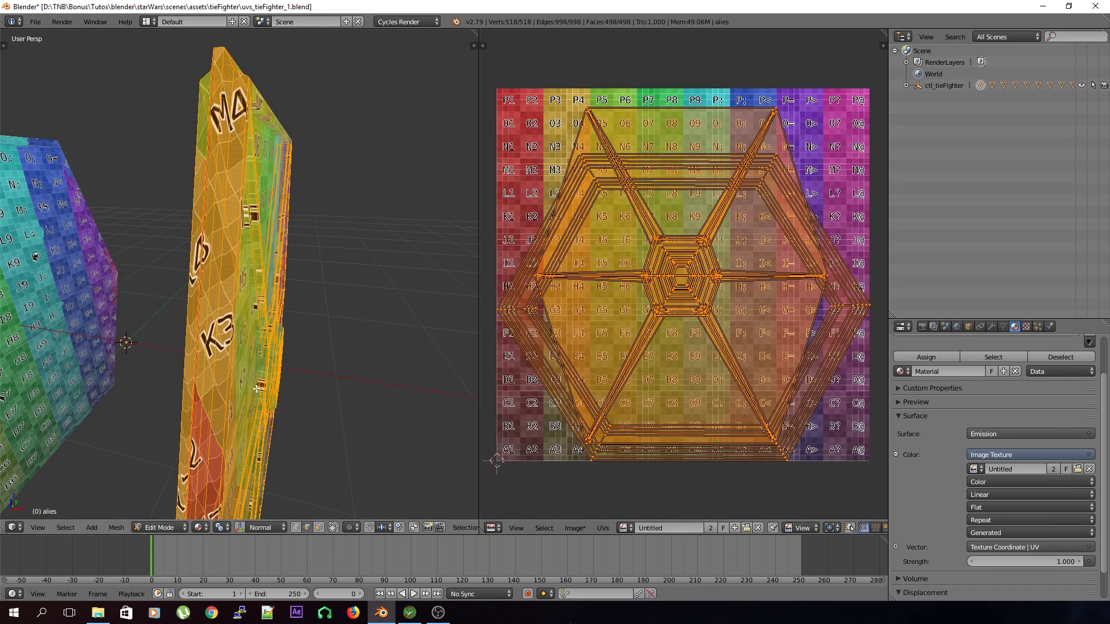
{"action": "key", "text": "t"}
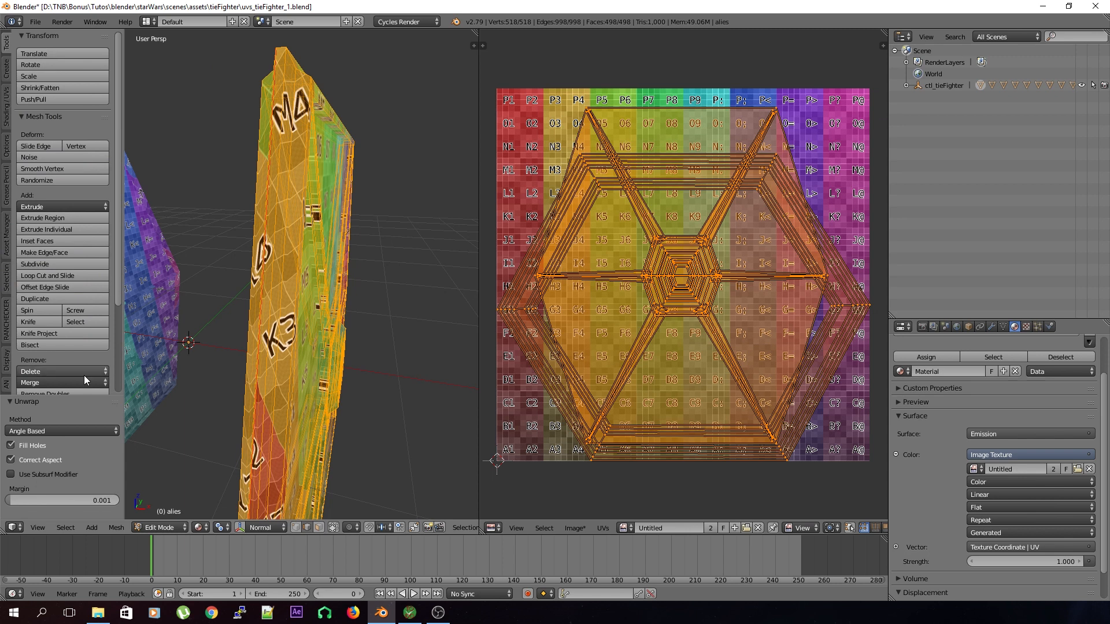
{"action": "left_click", "coordinate": [37, 432]}
{"action": "left_click", "coordinate": [52, 415]}
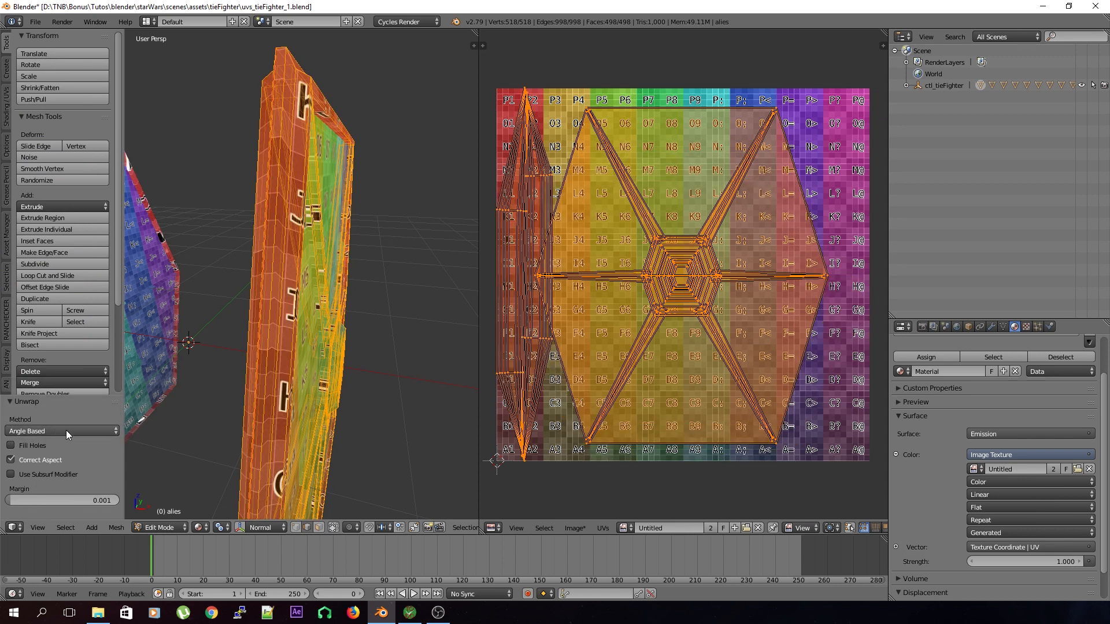
{"action": "left_click", "coordinate": [67, 431]}
{"action": "left_click", "coordinate": [67, 428]}
{"action": "left_click", "coordinate": [49, 446]}
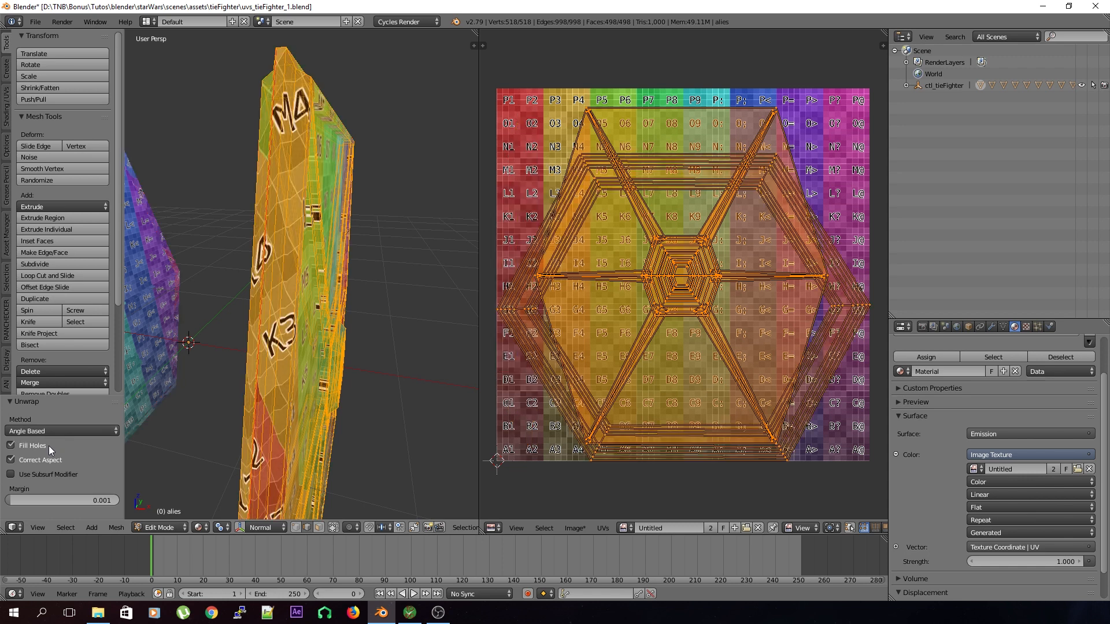
- Set the unwrap method to Conformal and the margin to 0.000, trying the Correct Aspect and Use Subsurf Modifier options
{"action": "left_click", "coordinate": [113, 429]}
{"action": "left_click", "coordinate": [84, 407]}
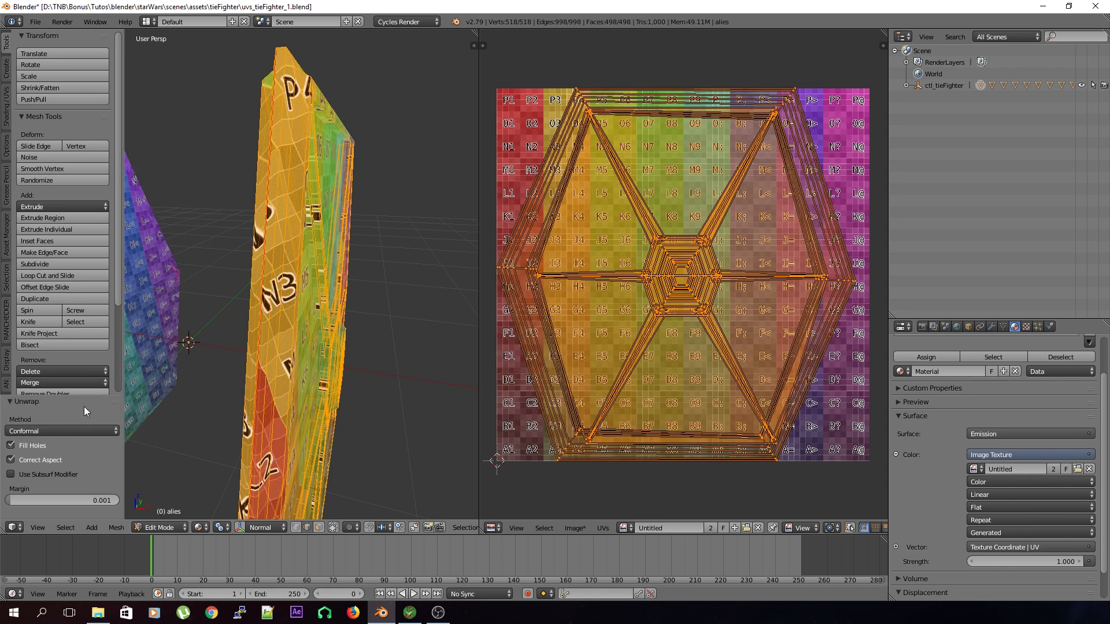
{"action": "left_click", "coordinate": [87, 428]}
{"action": "left_click", "coordinate": [82, 418]}
{"action": "left_click", "coordinate": [92, 429]}
{"action": "left_click", "coordinate": [71, 408]}
{"action": "left_click", "coordinate": [57, 460]}
{"action": "left_click", "coordinate": [70, 473]}
{"action": "left_click", "coordinate": [70, 473]}
{"action": "mouse_move", "coordinate": [32, 500]}
{"action": "left_mouse_down"}
{"action": "mouse_move", "coordinate": [114, 501]}
{"action": "mouse_move", "coordinate": [19, 500]}
{"action": "left_mouse_up"}
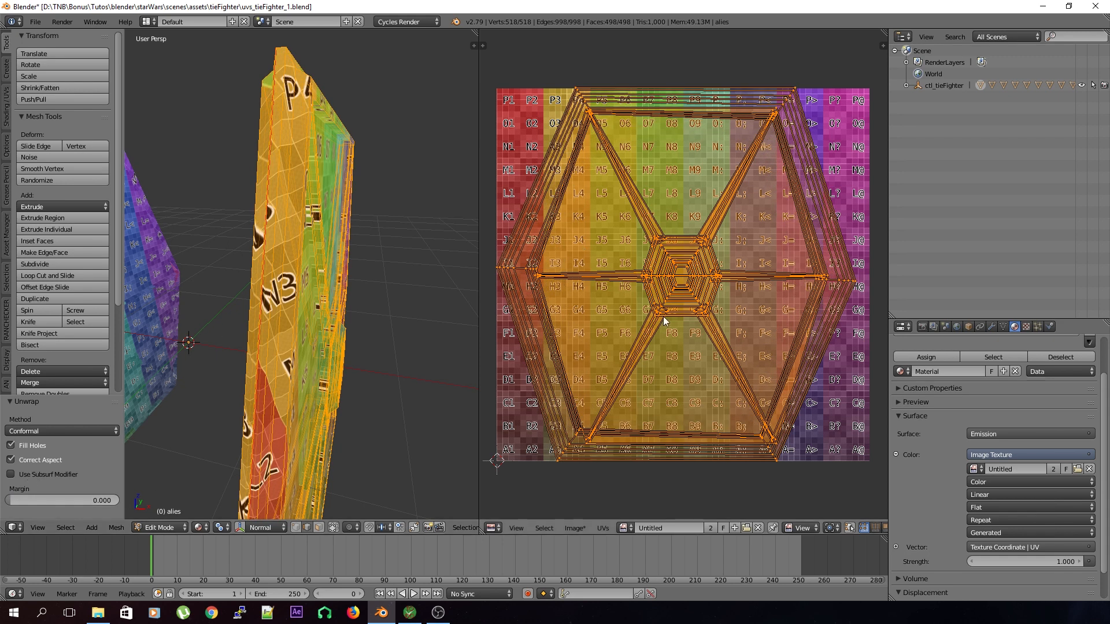
- Scale all of the wing's UVs down slightly so they fit inside the colour grid, and deselect them
{"action": "key", "text": "a"}
{"action": "key", "text": "a"}
{"action": "key", "text": "s"}
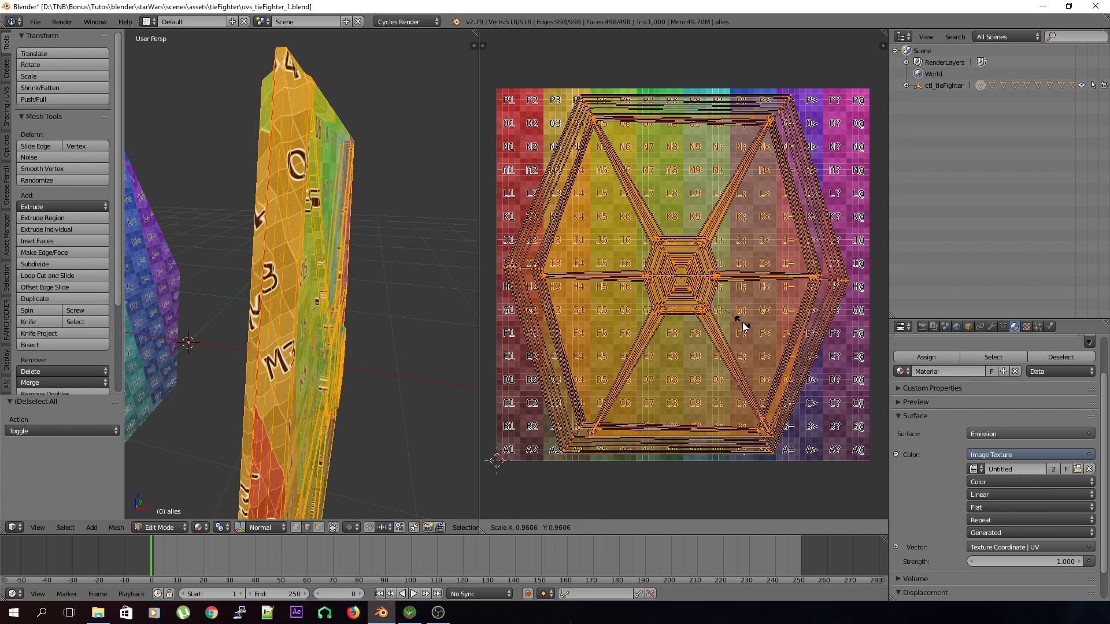
{"action": "left_click", "coordinate": [739, 323]}
{"action": "key", "text": "a"}
- Examine the colour grid on both wings' rims and faces in Object Mode
{"action": "middle_click_drag", "start_coordinate": [400, 304], "coordinate": [237, 204]}
{"action": "key", "text": "Tab"}
{"action": "middle_click_drag", "start_coordinate": [246, 248], "coordinate": [317, 268]}
{"action": "middle_click_drag", "start_coordinate": [370, 375], "coordinate": [296, 319]}
{"action": "middle_click_drag", "start_coordinate": [414, 284], "coordinate": [373, 251]}
{"action": "key", "text": "Right"}
{"action": "middle_click_drag", "start_coordinate": [417, 83], "coordinate": [388, 309]}
- Unwrap all of the wing's faces with Smart UV Project at a 66 degree angle limit and 0.00 island margin
{"action": "key", "text": "Tab"}
{"action": "key", "text": "a"}
{"action": "key", "text": "a"}
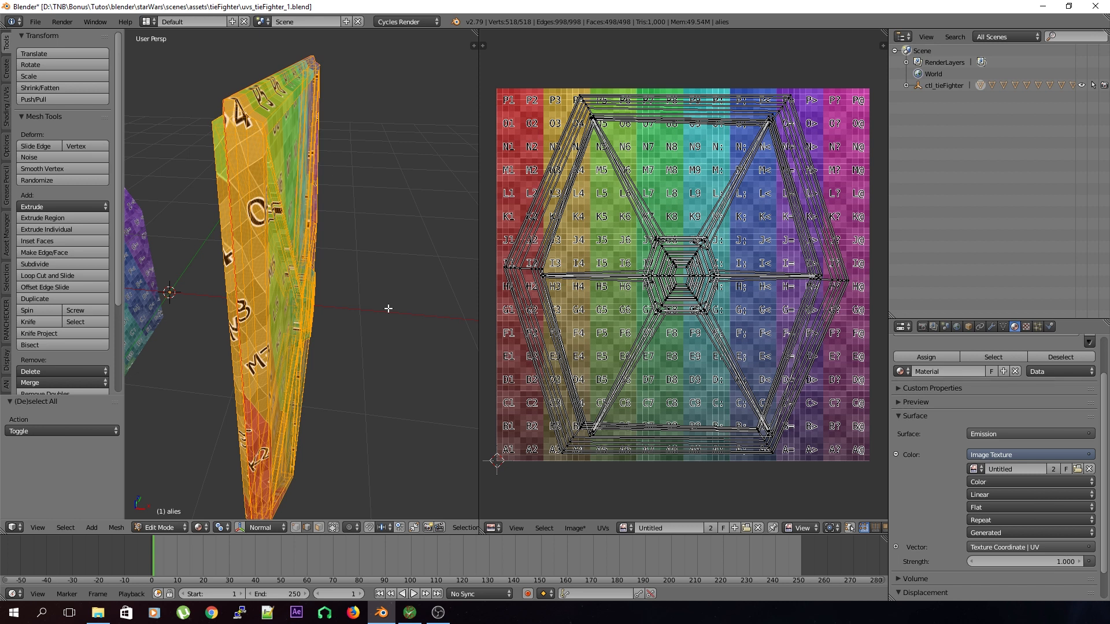
{"action": "key", "text": "u"}
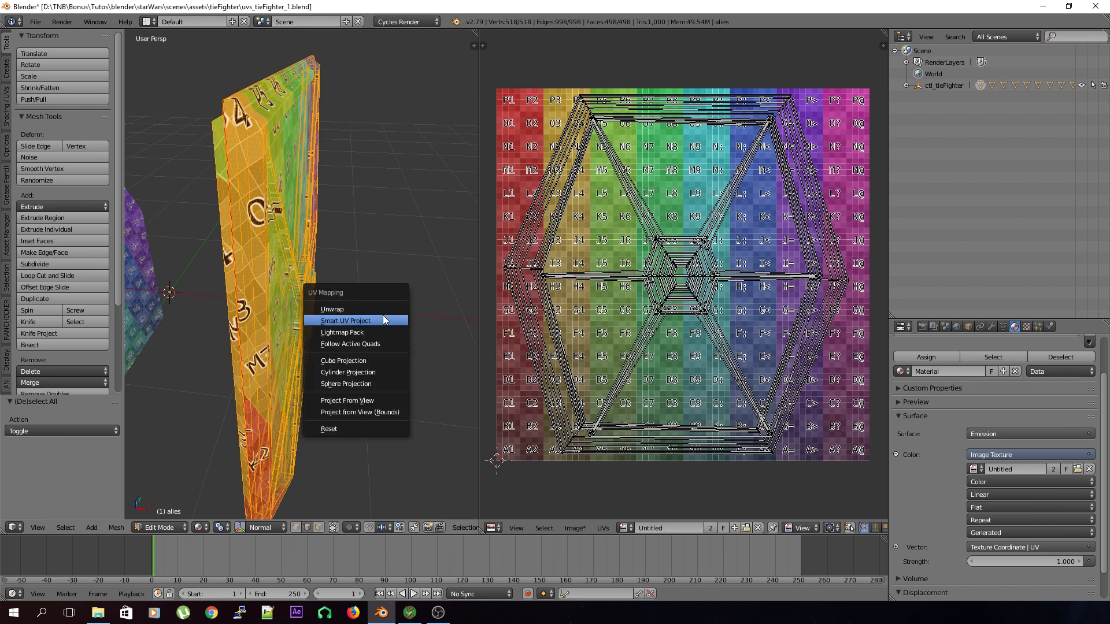
{"action": "left_click", "coordinate": [373, 319]}
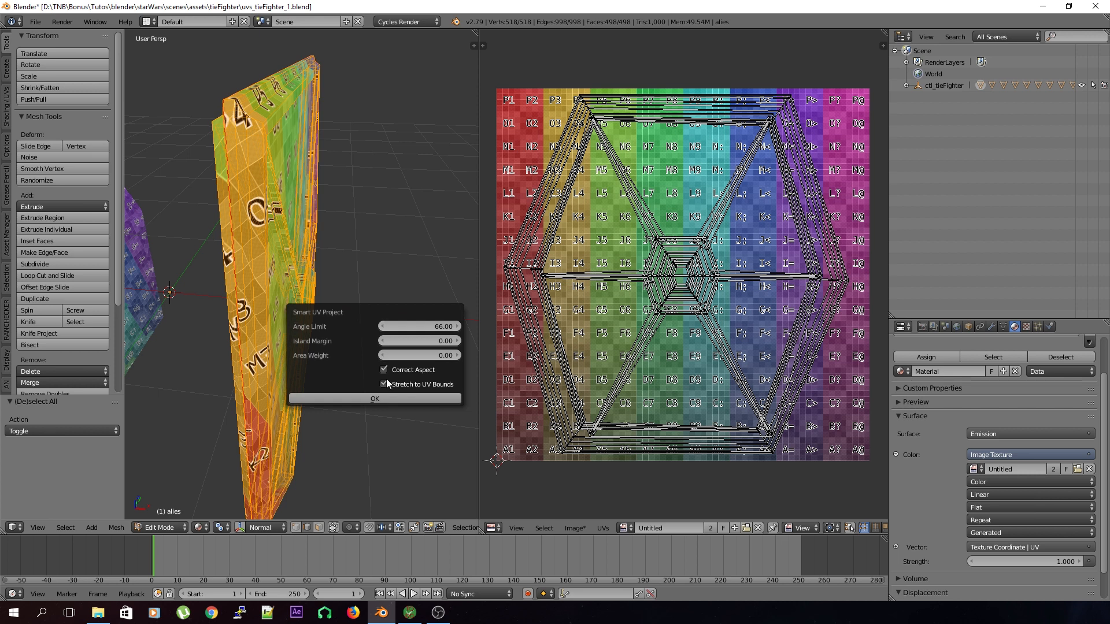
{"action": "left_click", "coordinate": [381, 398]}
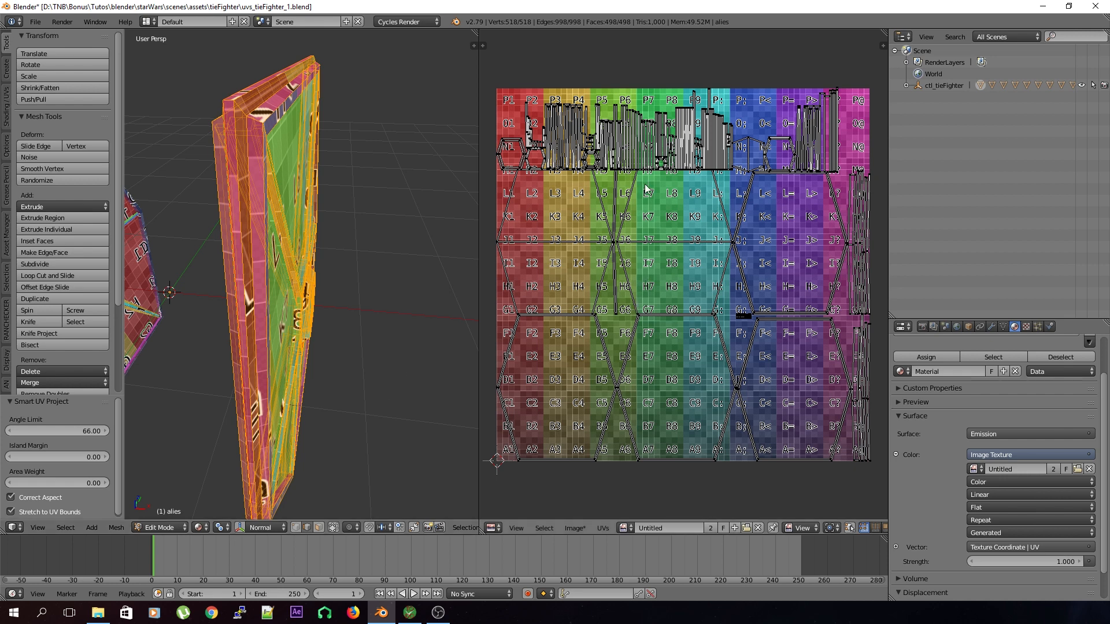
- Examine the Smart UV Project mapping on the wing's panels, struts and central hub with the geometry deselected
{"action": "scroll", "coordinate": [724, 285], "scroll_direction": "up", "scroll_amount": 3}
{"action": "scroll", "coordinate": [723, 292], "scroll_direction": "down", "scroll_amount": 3}
{"action": "middle_click_drag", "start_coordinate": [414, 404], "coordinate": [332, 380]}
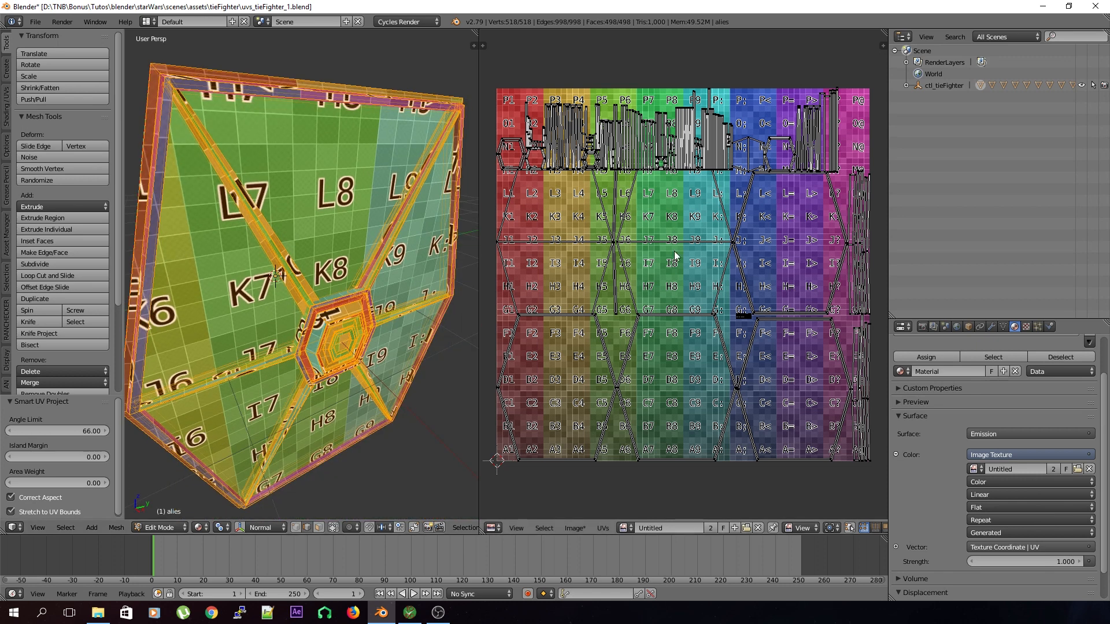
{"action": "middle_click_drag", "start_coordinate": [369, 276], "coordinate": [323, 316]}
{"action": "key", "text": "a"}
{"action": "scroll", "coordinate": [282, 258], "scroll_direction": "up", "scroll_amount": 1}
{"action": "scroll", "coordinate": [324, 315], "scroll_direction": "up", "scroll_amount": 2}
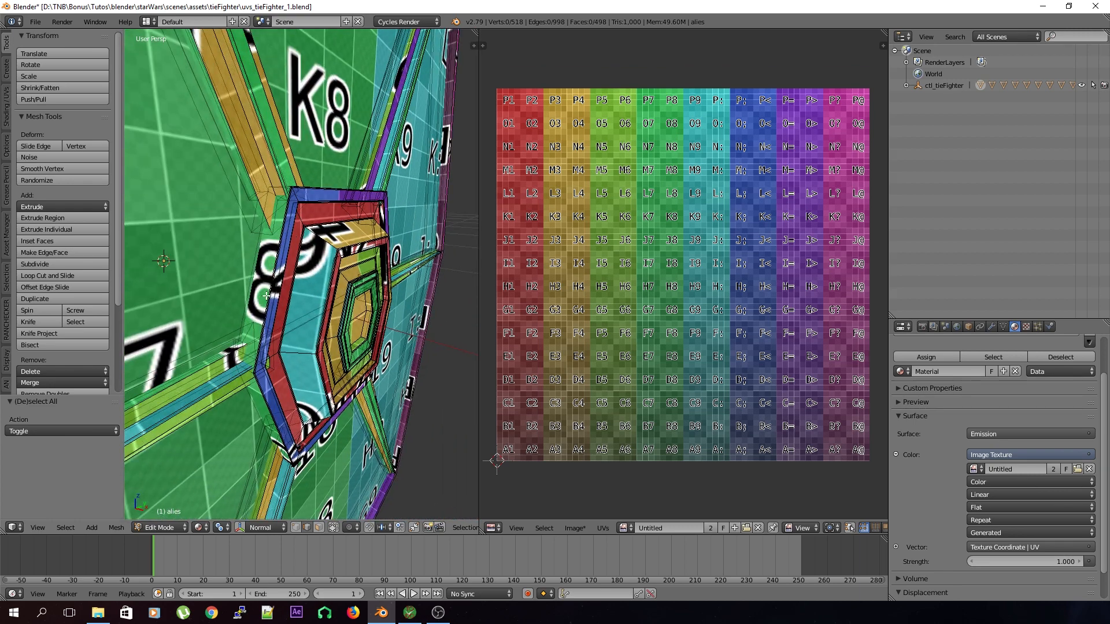
{"action": "middle_click_drag", "start_coordinate": [286, 195], "coordinate": [261, 344]}
{"action": "scroll", "coordinate": [438, 340], "scroll_direction": "down", "scroll_amount": 3}
- Return to Object Mode and compare the grid mapping on the two mirrored wings
{"action": "key", "text": "Tab"}
{"action": "middle_click_drag", "start_coordinate": [287, 281], "coordinate": [324, 377]}
{"action": "scroll", "coordinate": [354, 332], "scroll_direction": "down", "scroll_amount": 5}
{"action": "key", "text": "Tab"}
{"action": "key", "text": "Tab"}
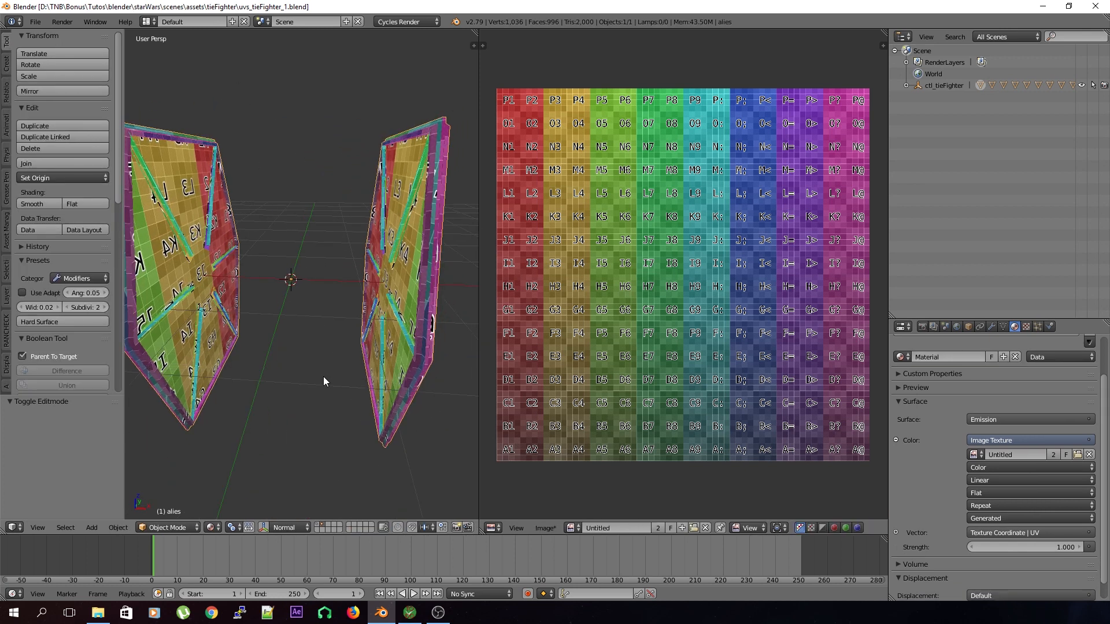
{"action": "middle_click_drag", "start_coordinate": [355, 332], "coordinate": [308, 345]}
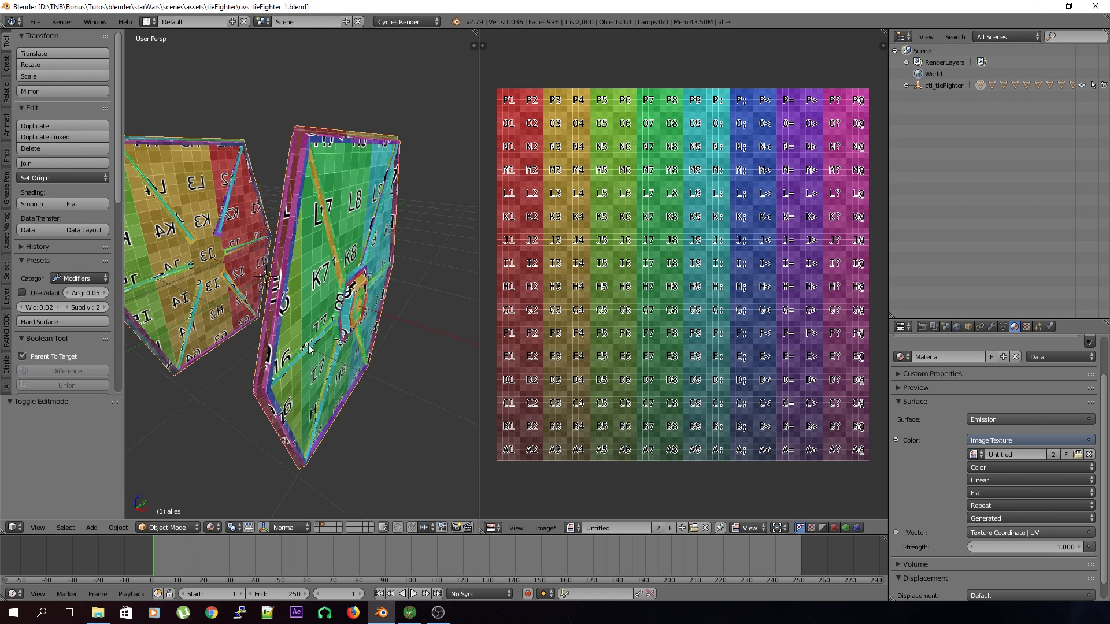
{"action": "middle_click_drag", "start_coordinate": [298, 296], "coordinate": [415, 311]}
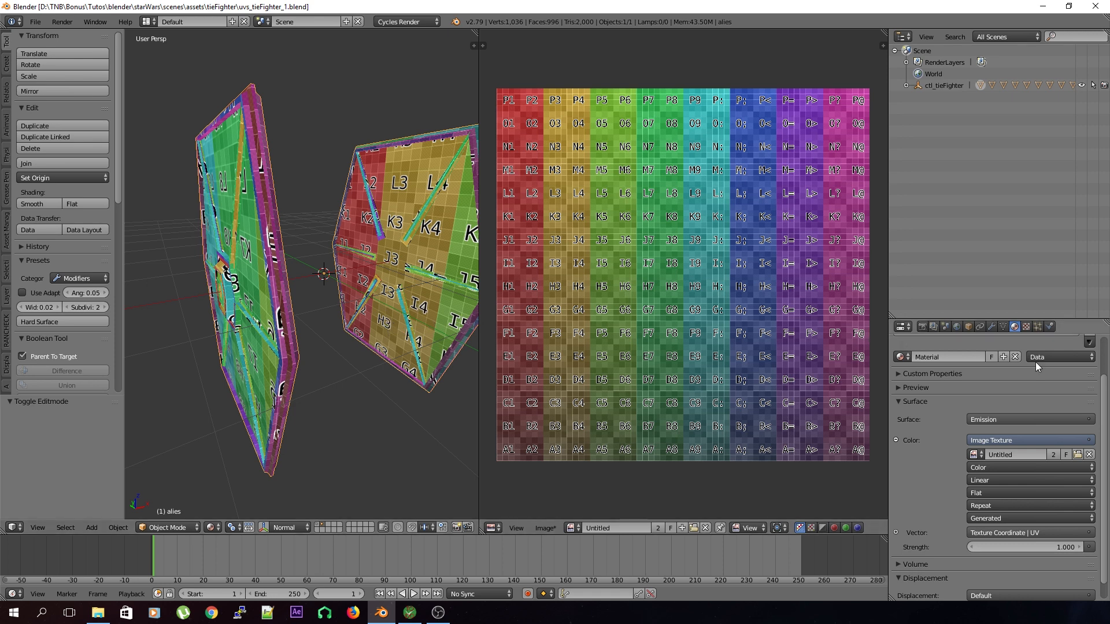
- Open the wings' Mirror modifier settings and select all of the wing's geometry in Edit Mode
{"action": "left_click", "coordinate": [992, 327]}
{"action": "middle_click_drag", "start_coordinate": [495, 411], "coordinate": [339, 383]}
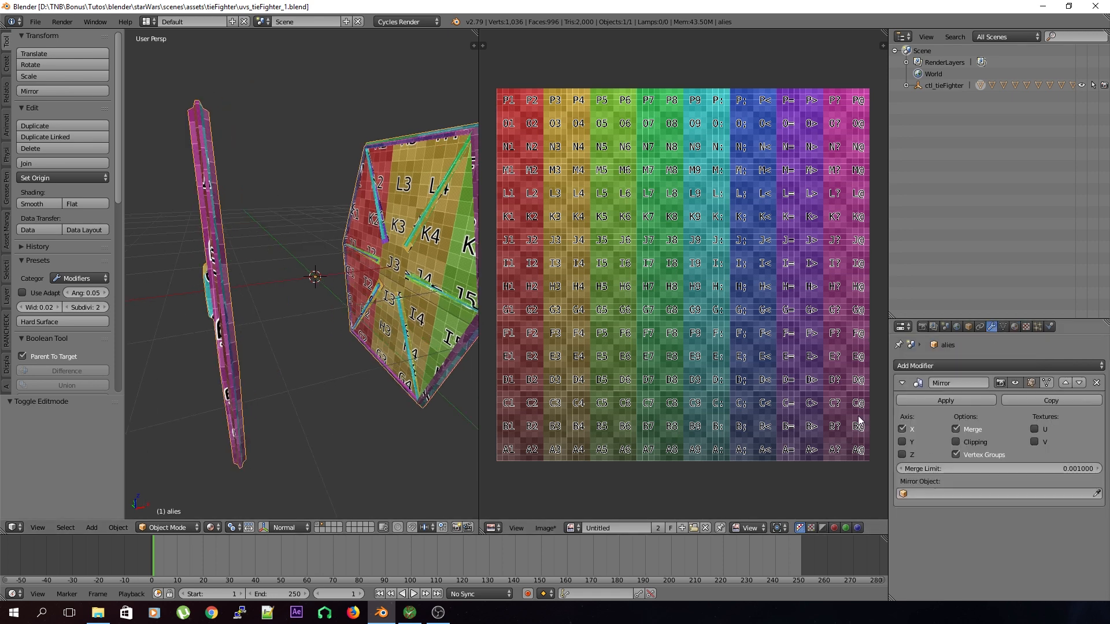
{"action": "key", "text": "Tab"}
{"action": "key", "text": "a"}
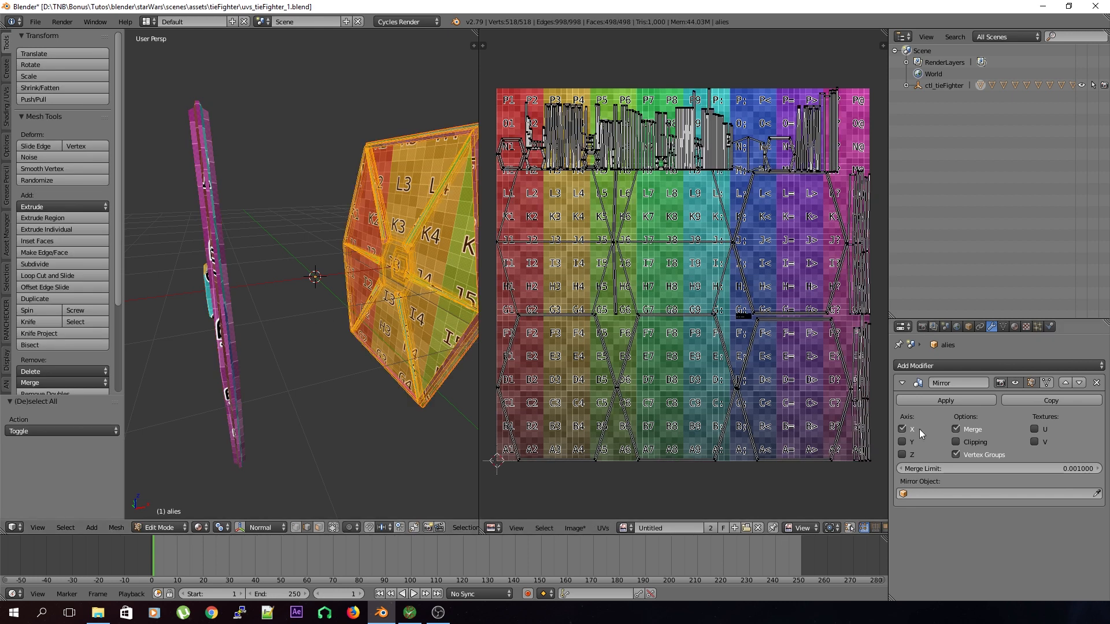
- Try the Mirror modifier's U texture mirroring on and off, comparing the grid on both wings
{"action": "left_click", "coordinate": [1035, 429]}
{"action": "left_click", "coordinate": [1036, 429]}
{"action": "left_click", "coordinate": [1036, 429]}
{"action": "left_click", "coordinate": [1037, 429]}
{"action": "left_click", "coordinate": [1036, 429]}
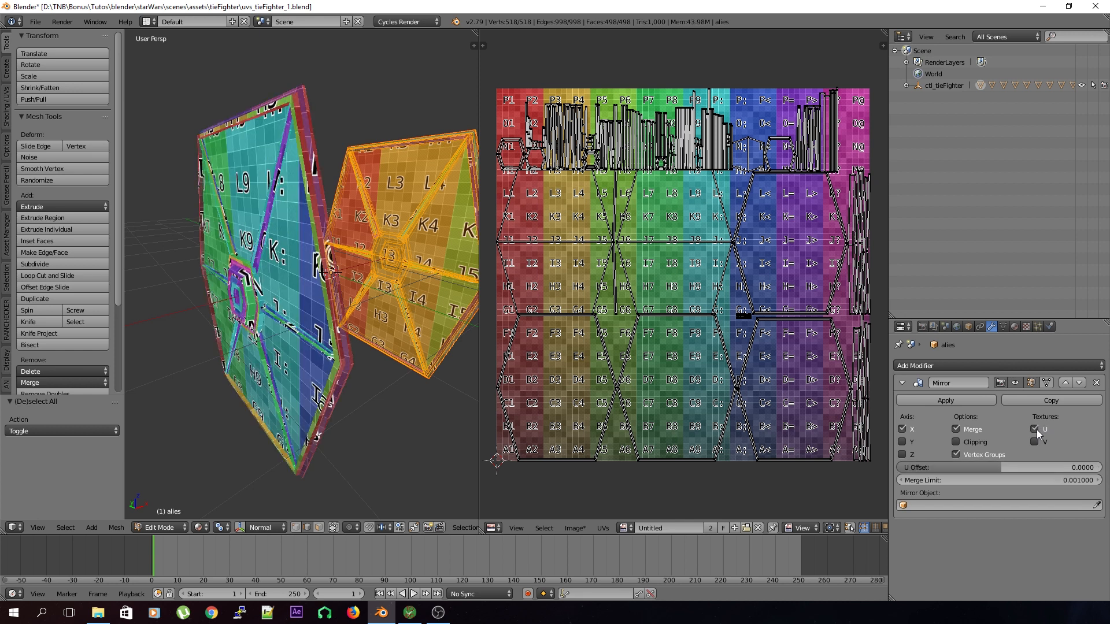
{"action": "middle_click_drag", "start_coordinate": [376, 284], "coordinate": [220, 292]}
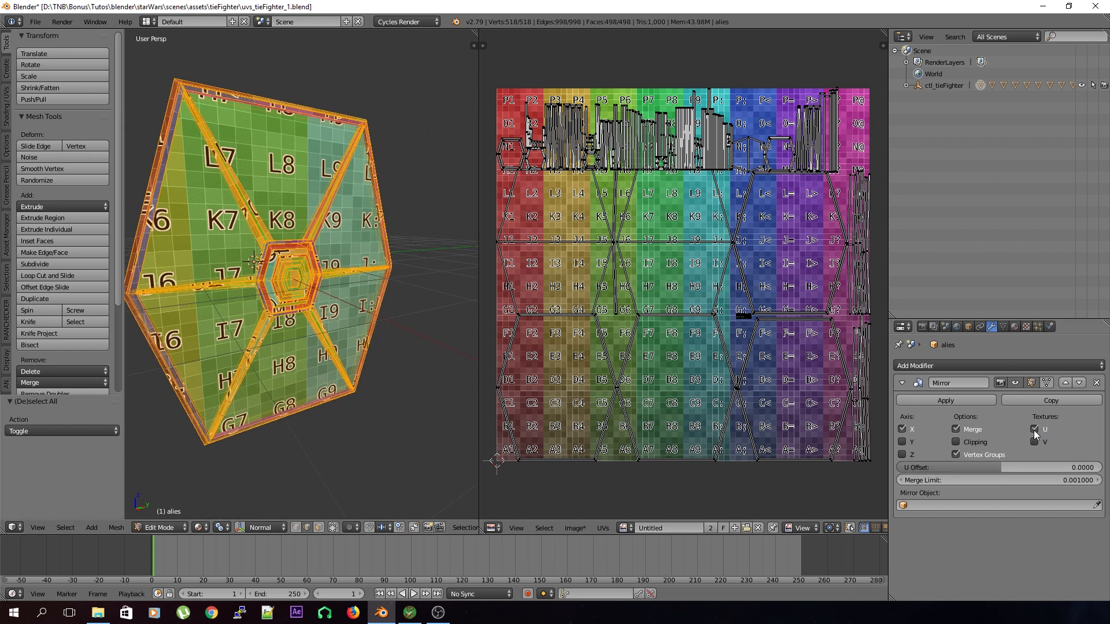
{"action": "left_click", "coordinate": [1034, 429]}
{"action": "left_click", "coordinate": [1035, 430]}
{"action": "left_click", "coordinate": [1036, 430]}
{"action": "left_click", "coordinate": [1036, 430]}
{"action": "middle_click_drag", "start_coordinate": [417, 405], "coordinate": [479, 457]}
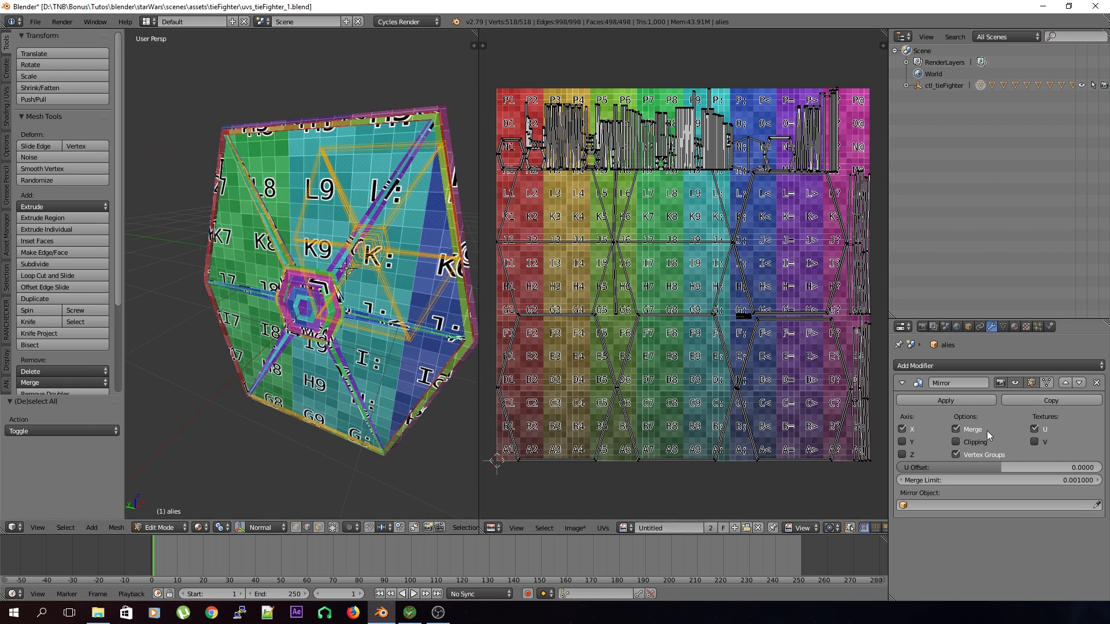
- Try different U Offset values in the Mirror modifier, then turn off U texture mirroring and test the V option
{"action": "left_click_drag", "start_coordinate": [1000, 467], "coordinate": [947, 467]}
{"action": "middle_click_drag", "start_coordinate": [364, 347], "coordinate": [130, 335]}
{"action": "left_click_drag", "start_coordinate": [948, 467], "coordinate": [972, 467]}
{"action": "left_click", "coordinate": [1034, 429]}
{"action": "left_click", "coordinate": [1034, 442]}
{"action": "left_click", "coordinate": [1035, 442]}
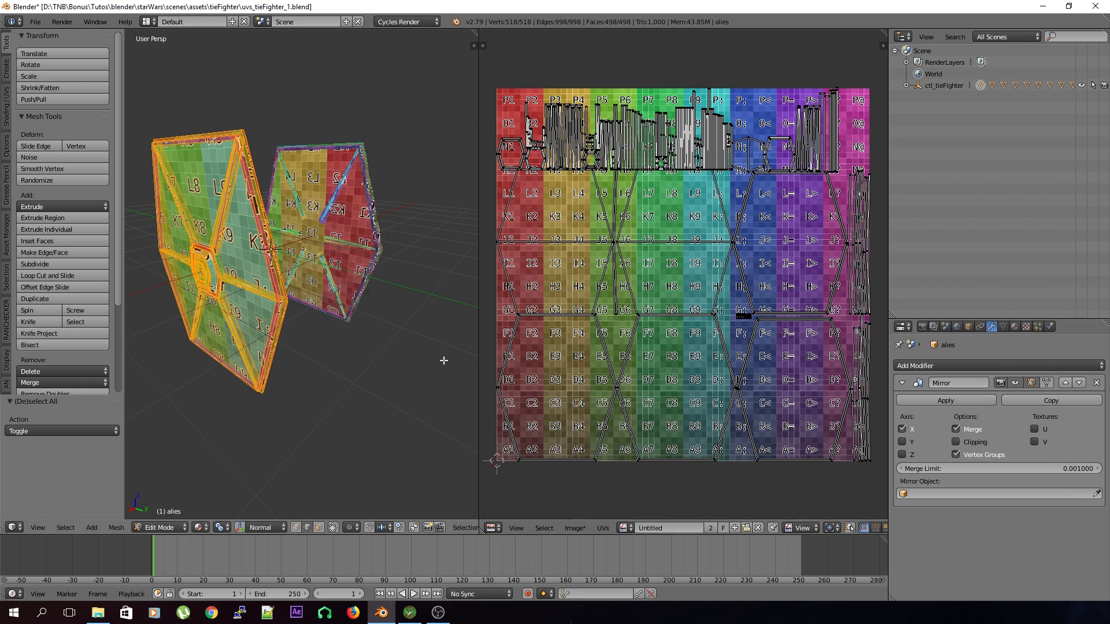
- Try to apply the wings' Mirror modifier and switch back to Object Mode
{"action": "mouse_move", "coordinate": [301, 326]}
{"action": "middle_mouse_down"}
{"action": "mouse_move", "coordinate": [267, 331]}
{"action": "mouse_move", "coordinate": [307, 318]}
{"action": "middle_mouse_up"}
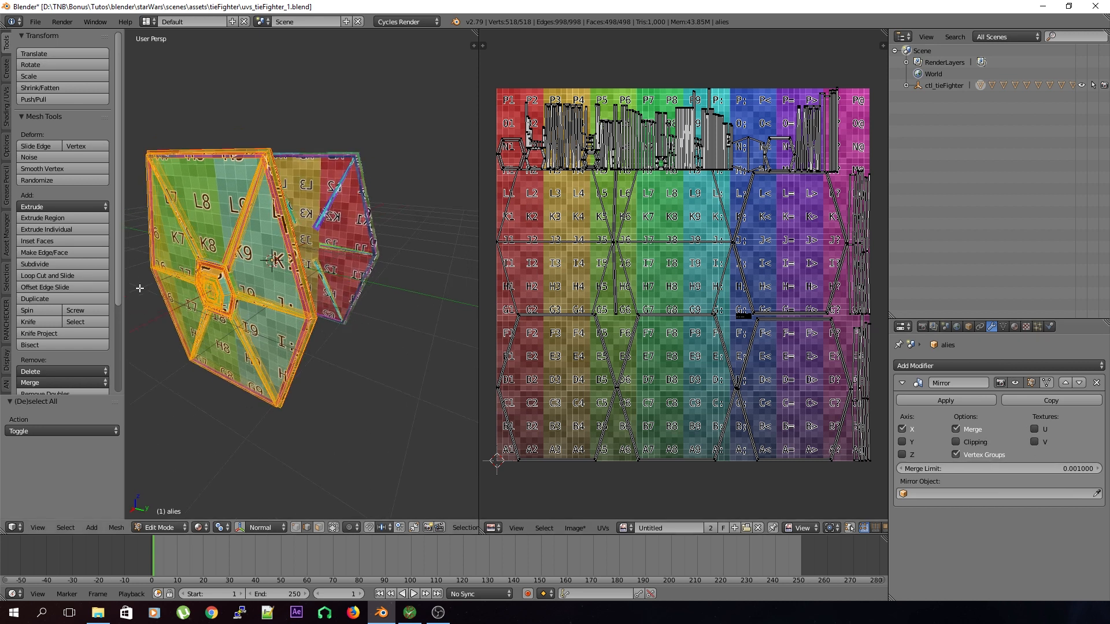
{"action": "left_click", "coordinate": [973, 400]}
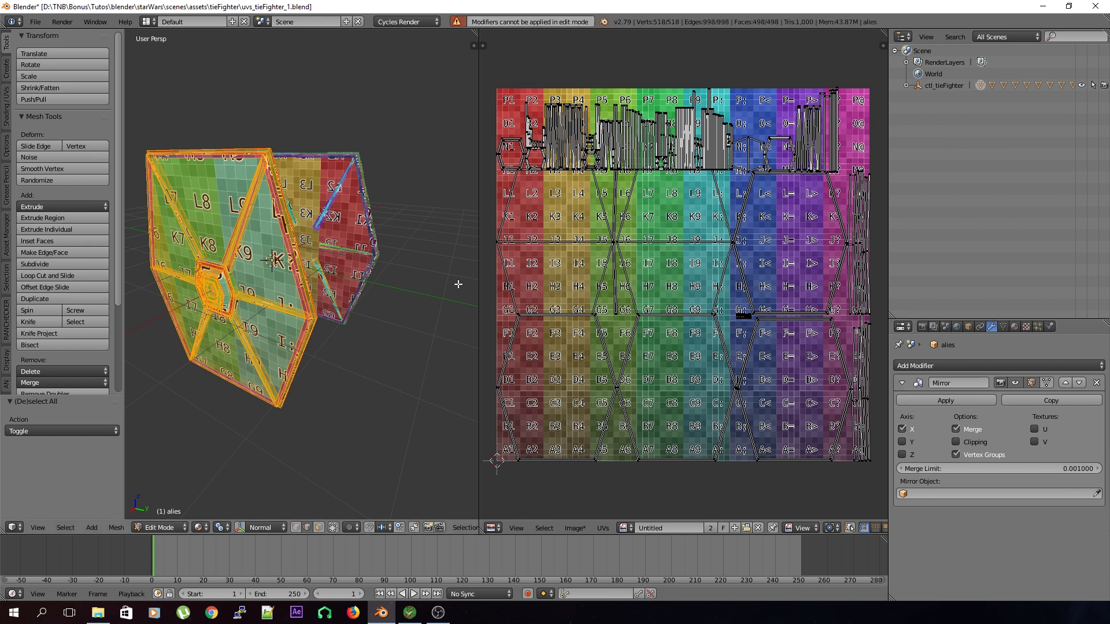
{"action": "key", "text": "Tab"}
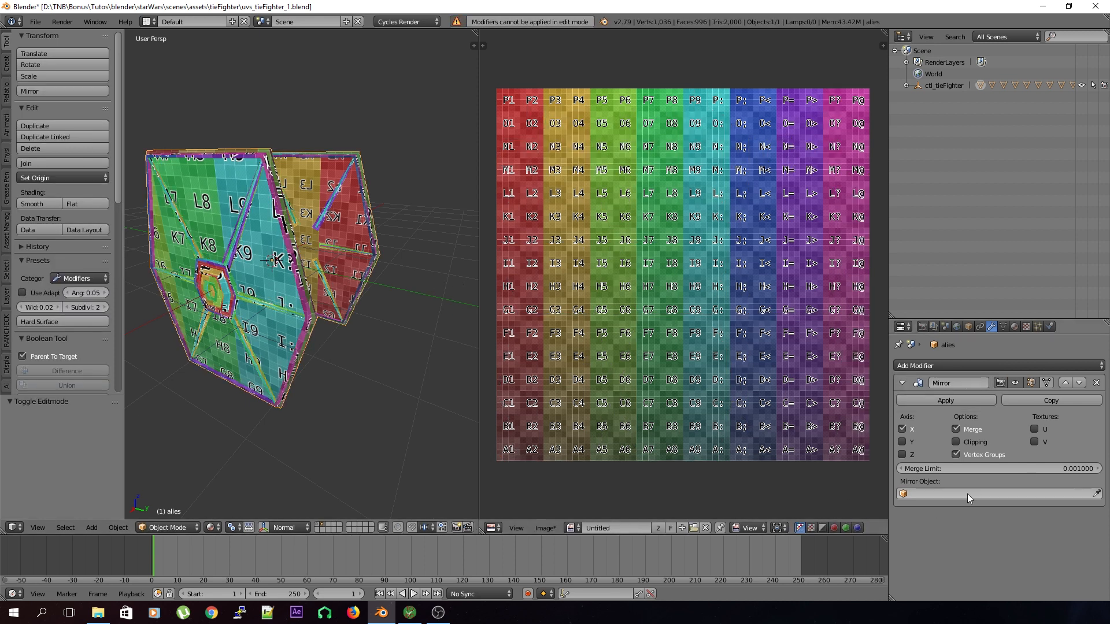
- Apply the wings' Mirror modifier and unwrap all their geometry with Smart UV Project at a 66 angle limit and 0 island margin
{"action": "left_click", "coordinate": [932, 398]}
{"action": "key", "text": "Tab"}
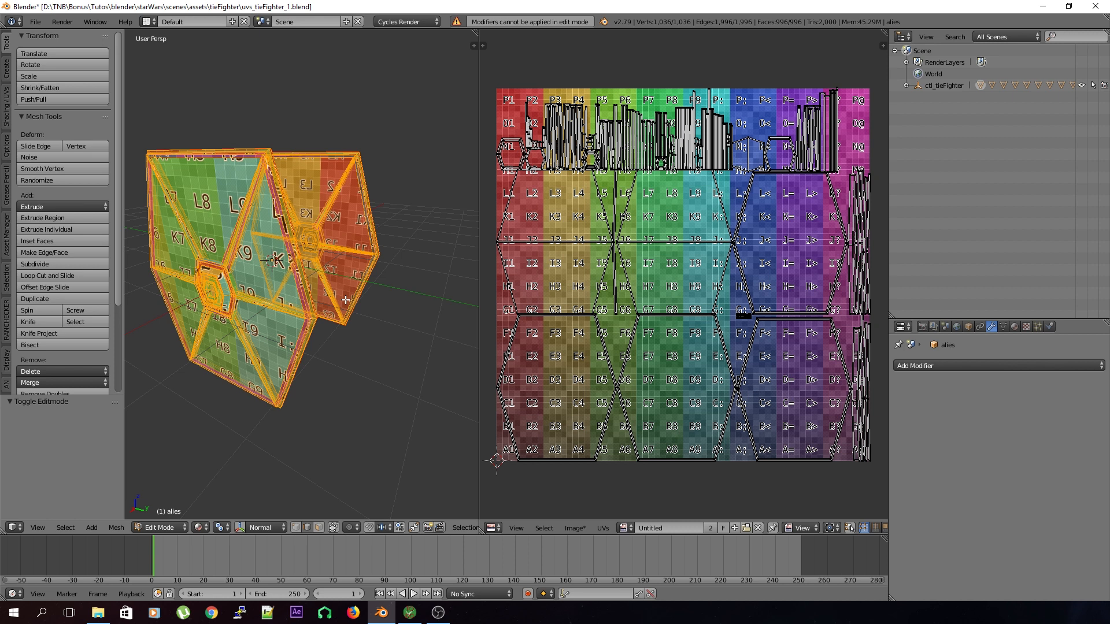
{"action": "key", "text": "a"}
{"action": "key", "text": "a"}
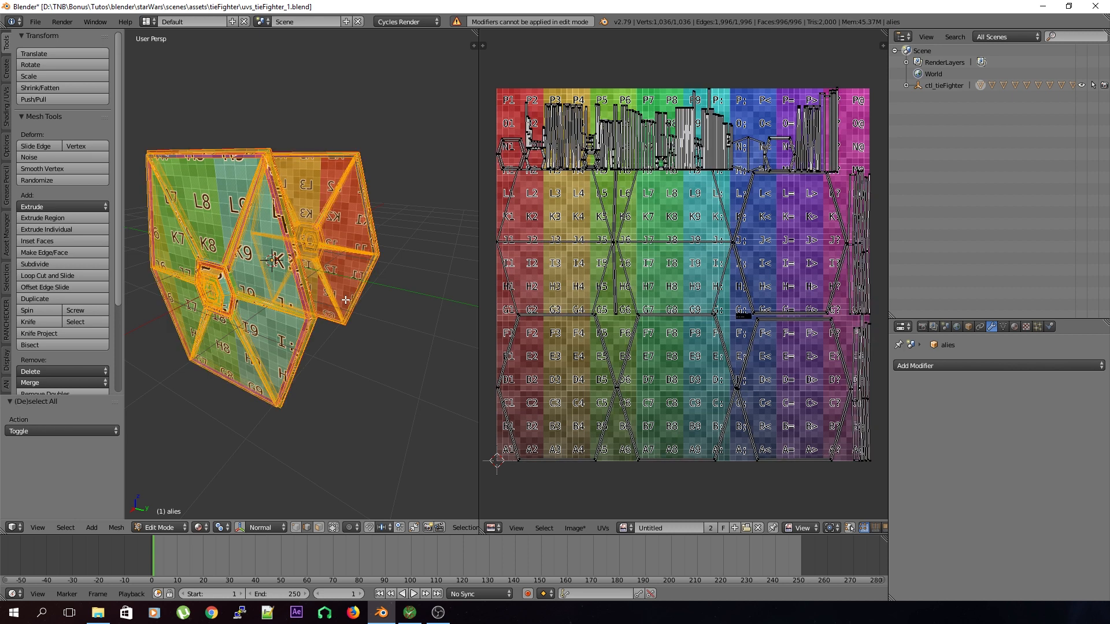
{"action": "key", "text": "u"}
{"action": "left_click", "coordinate": [345, 299]}
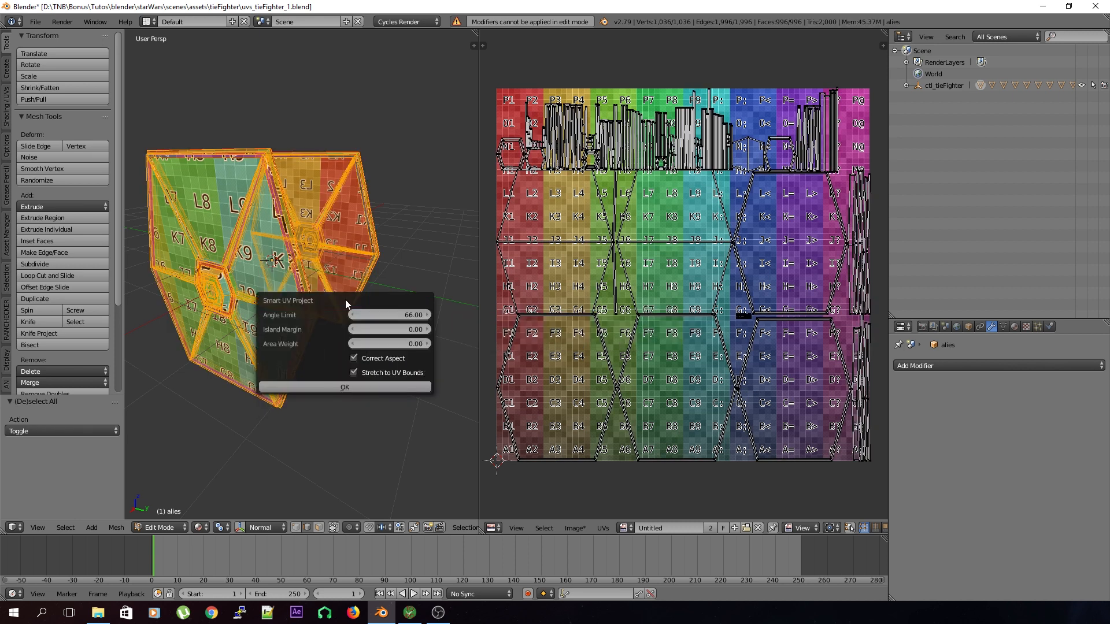
{"action": "left_click", "coordinate": [384, 387]}
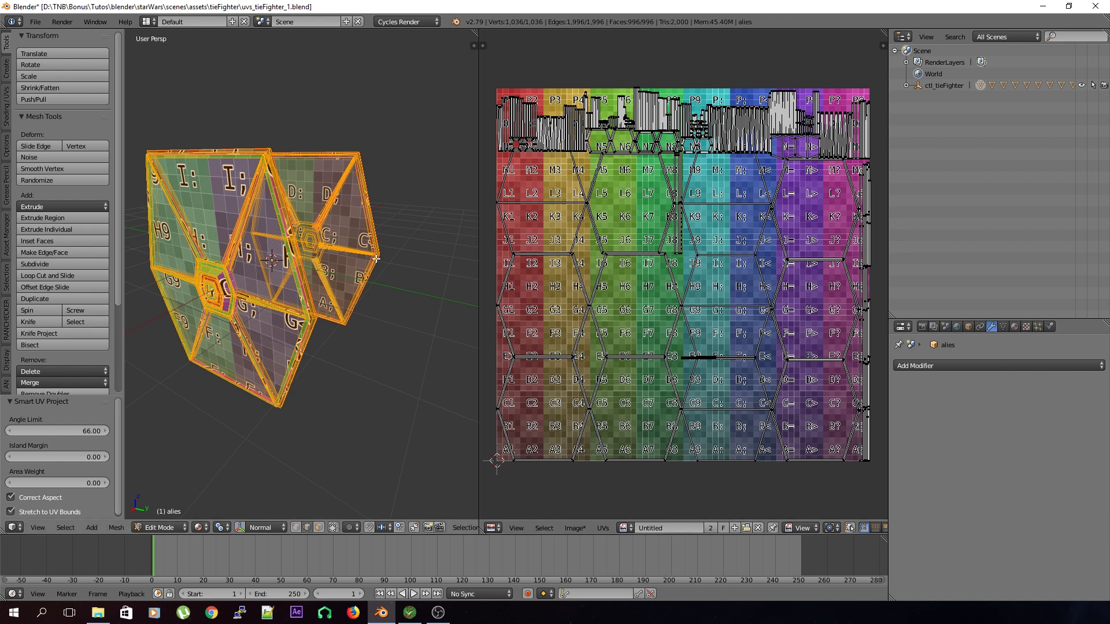
- Deselect the wing geometry, return to Object Mode and save the file over the existing version
{"action": "middle_click_drag", "start_coordinate": [372, 389], "coordinate": [286, 387]}
{"action": "key", "text": "a"}
{"action": "key", "text": "Tab"}
{"action": "key", "text": "ctrl+s"}
{"action": "left_click", "coordinate": [244, 380]}
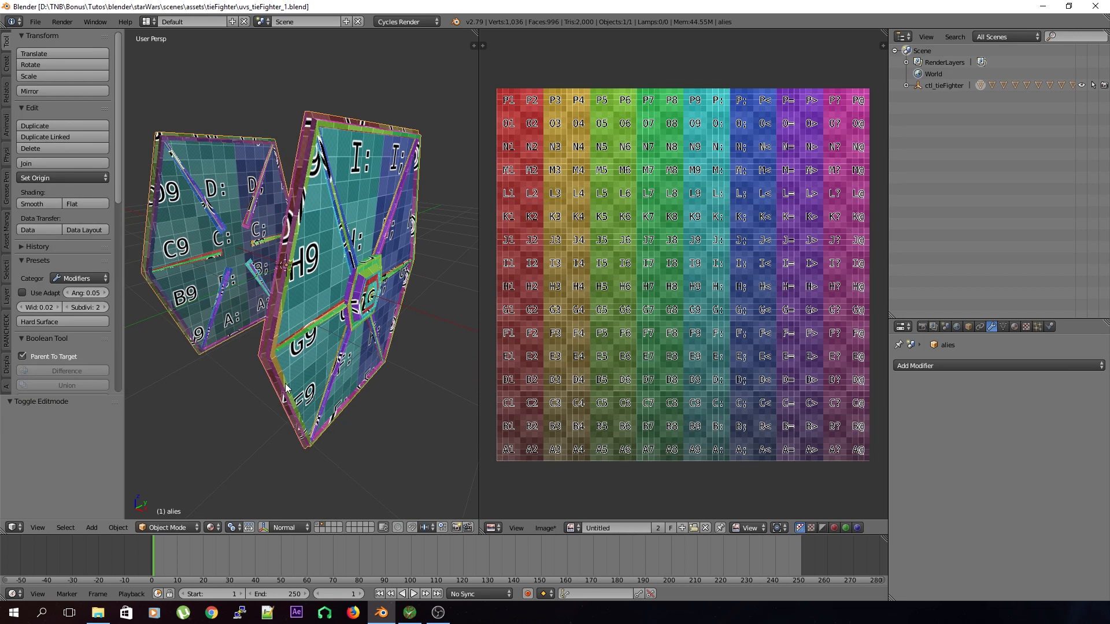
{"action": "middle_click_drag", "start_coordinate": [235, 305], "coordinate": [245, 335]}
{"action": "key", "text": "ctrl+s"}
{"action": "left_click", "coordinate": [245, 335]}
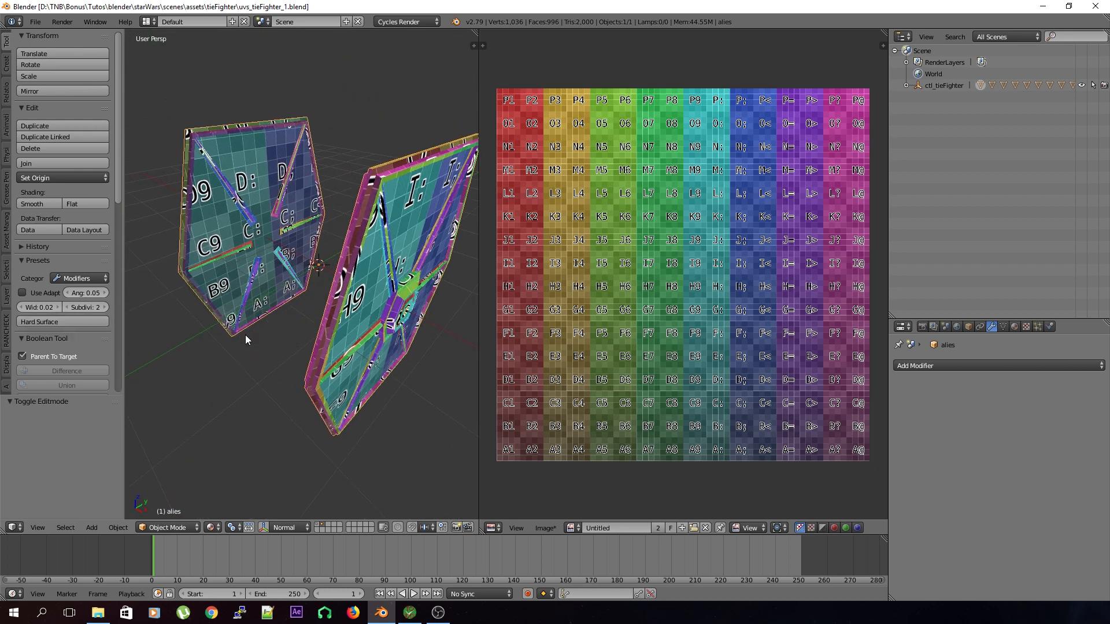
- Move the wings to the first layer and display that layer with the rest of the ship
{"action": "middle_click_drag", "start_coordinate": [245, 334], "coordinate": [334, 314]}
{"action": "key", "text": "m"}
{"action": "left_click", "coordinate": [427, 329]}
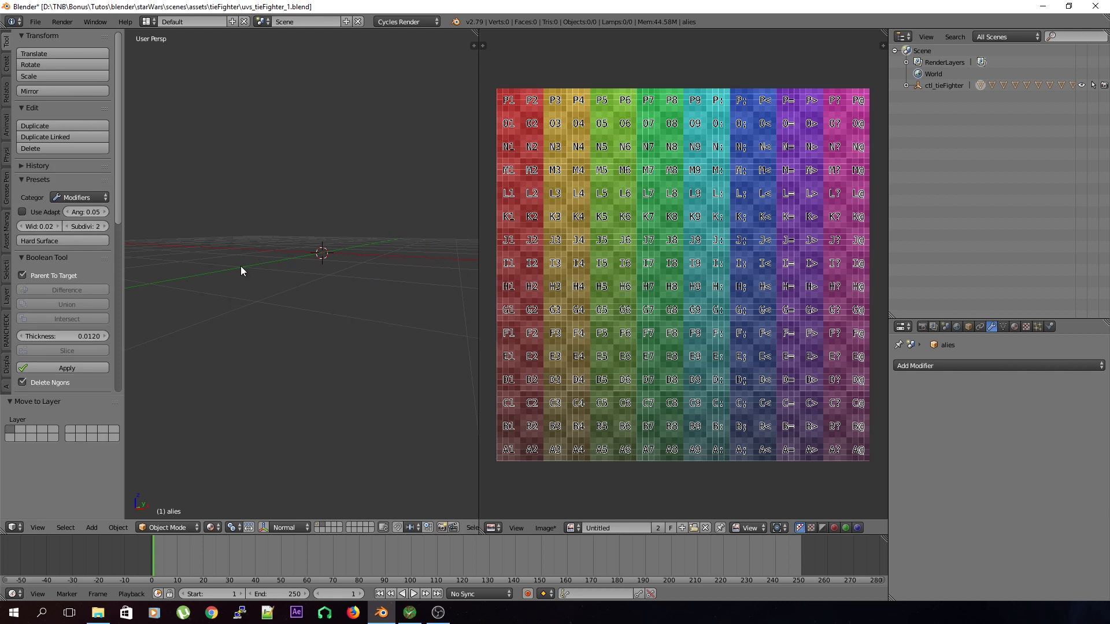
{"action": "left_click", "coordinate": [319, 528]}
{"action": "key", "text": "a"}
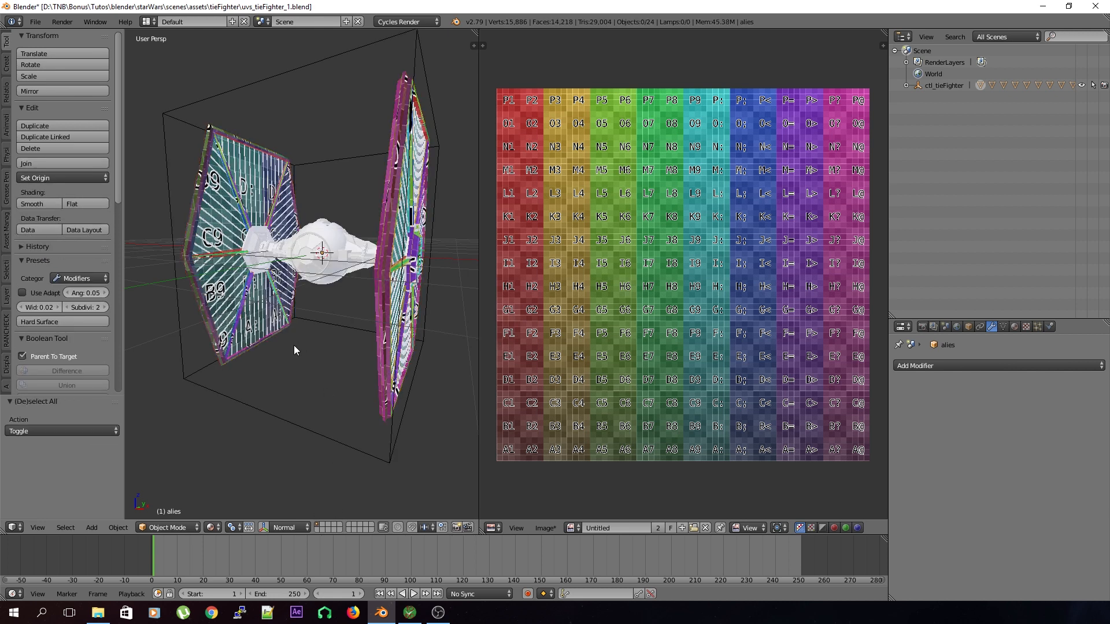
- Select all of the ship's objects with the textured wing as the active one and link its material to them
{"action": "middle_click_drag", "start_coordinate": [294, 346], "coordinate": [408, 370]}
{"action": "key", "text": "a"}
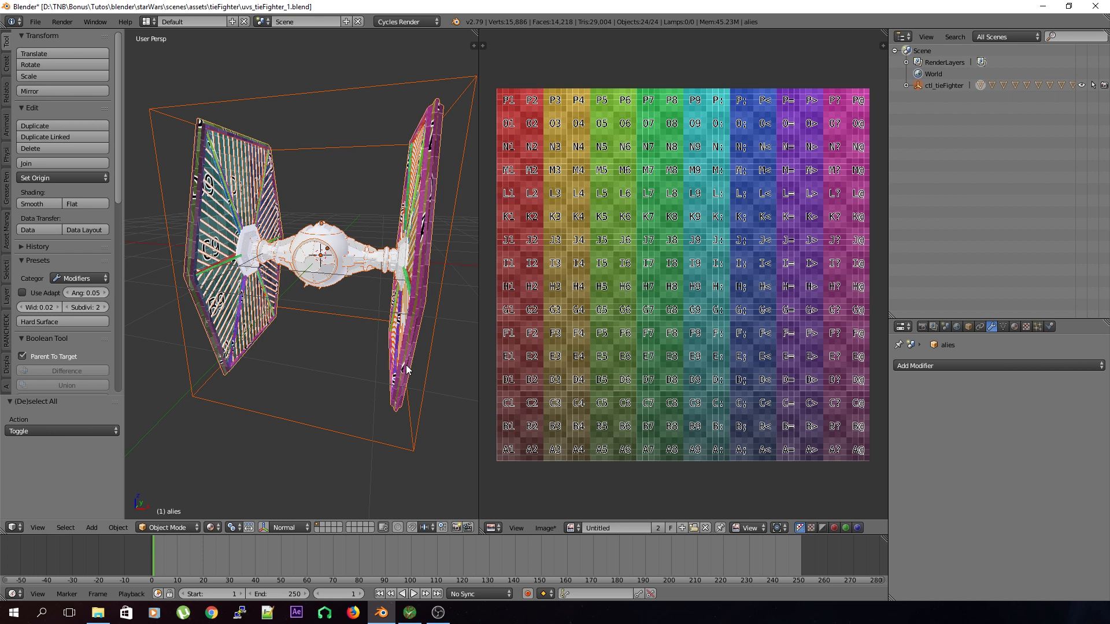
{"action": "right_click", "coordinate": [214, 327], "text": "shift"}
{"action": "right_click", "coordinate": [191, 205], "text": "shift"}
{"action": "key", "text": "ctrl+l"}
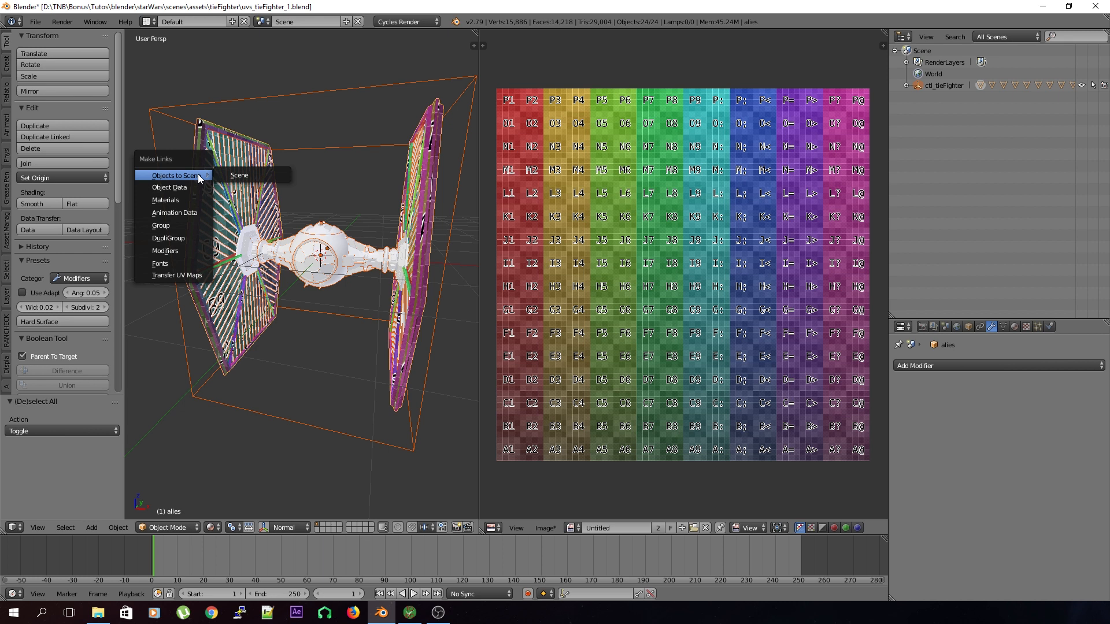
{"action": "key", "text": "Down"}
{"action": "key", "text": "Down"}
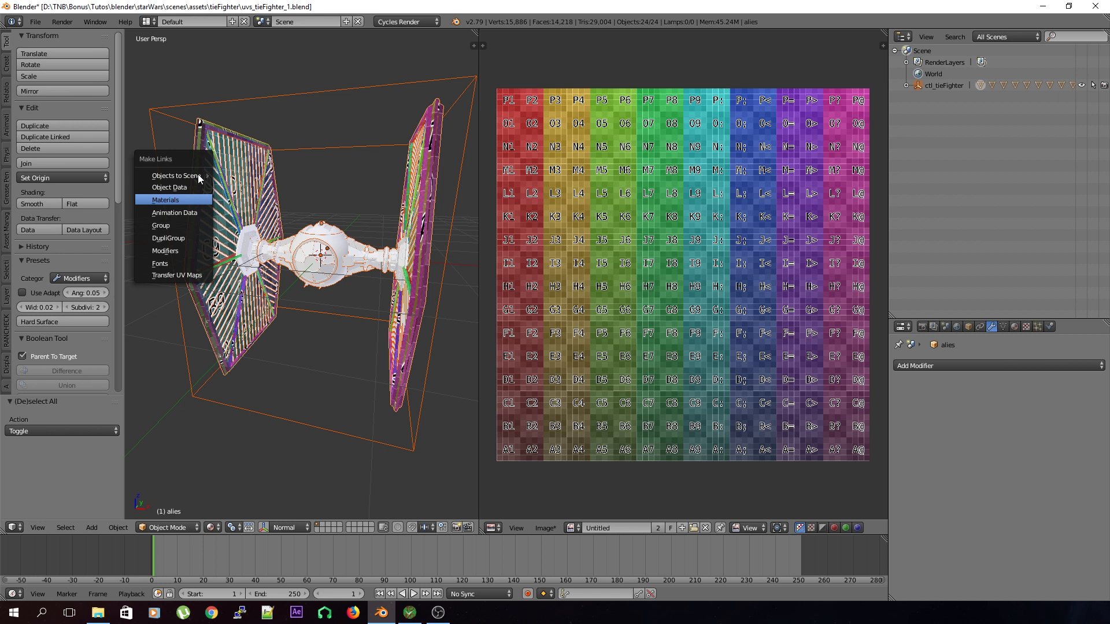
{"action": "key", "text": "Return"}
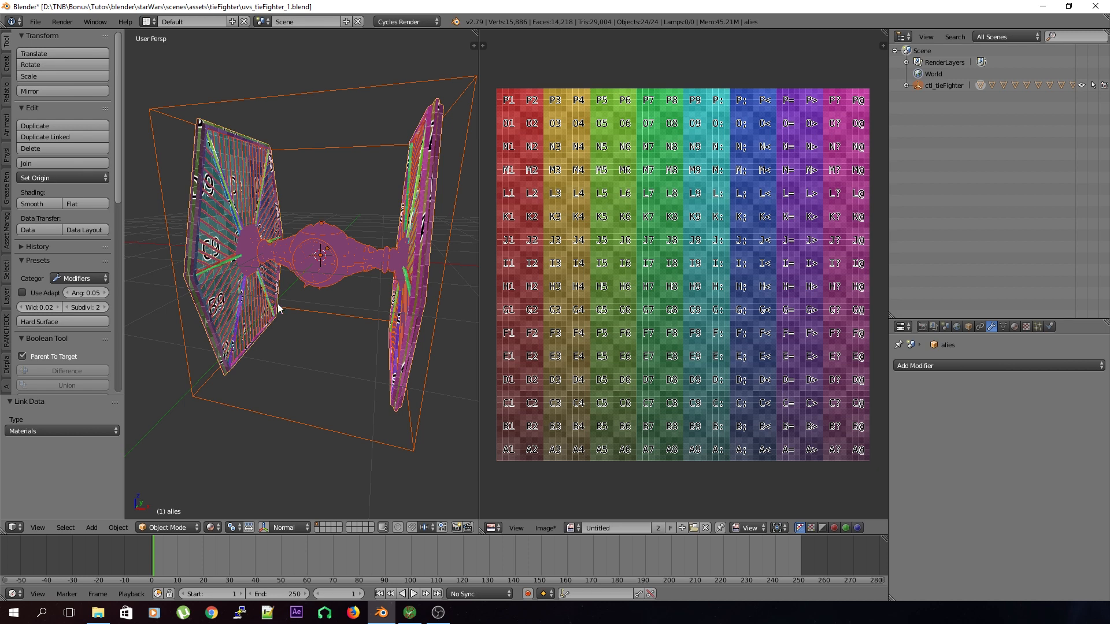
- Deselect all objects and save the file over the existing version
{"action": "key", "text": "a"}
{"action": "middle_click_drag", "start_coordinate": [315, 296], "coordinate": [269, 398]}
{"action": "scroll", "coordinate": [320, 408], "scroll_direction": "up", "scroll_amount": 4}
{"action": "left_click", "coordinate": [324, 383]}
{"action": "middle_click_drag", "start_coordinate": [334, 415], "coordinate": [231, 501]}
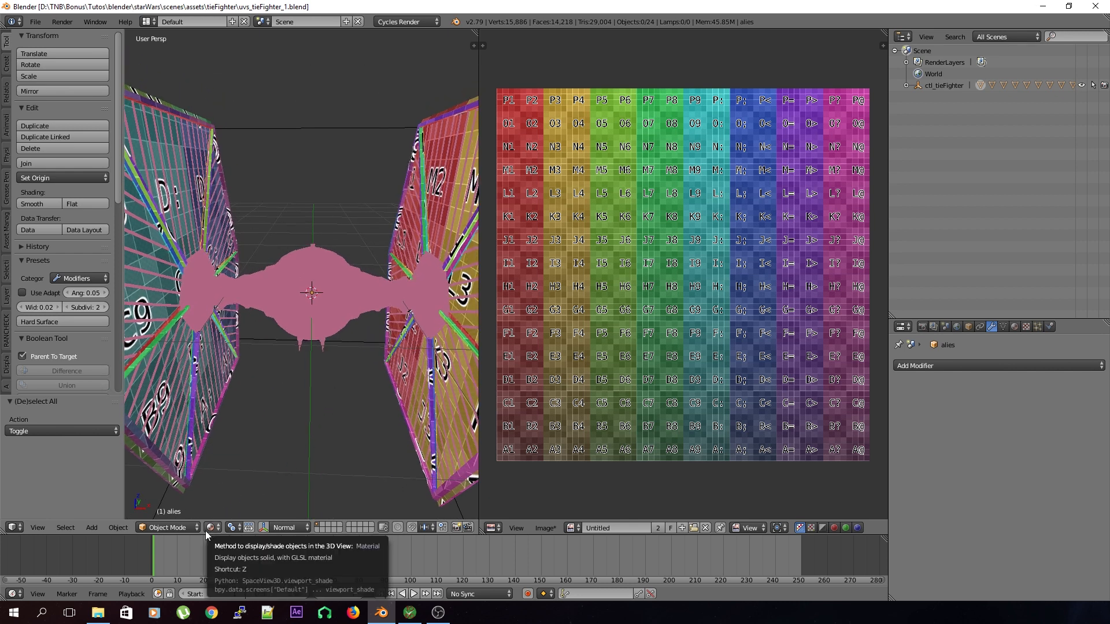
- Hide the tool shelf and turn on Ambient Occlusion in the 3D view's shading settings
{"action": "key", "text": "t"}
{"action": "key", "text": "n"}
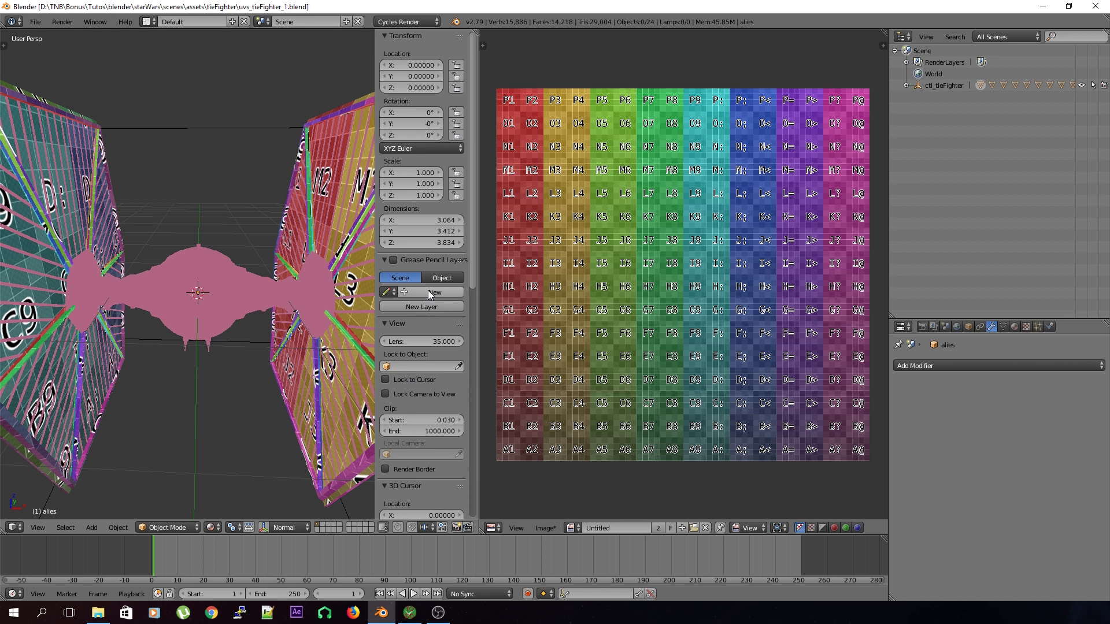
{"action": "scroll", "coordinate": [418, 442], "scroll_direction": "down", "scroll_amount": 5}
{"action": "scroll", "coordinate": [418, 436], "scroll_direction": "down", "scroll_amount": 8}
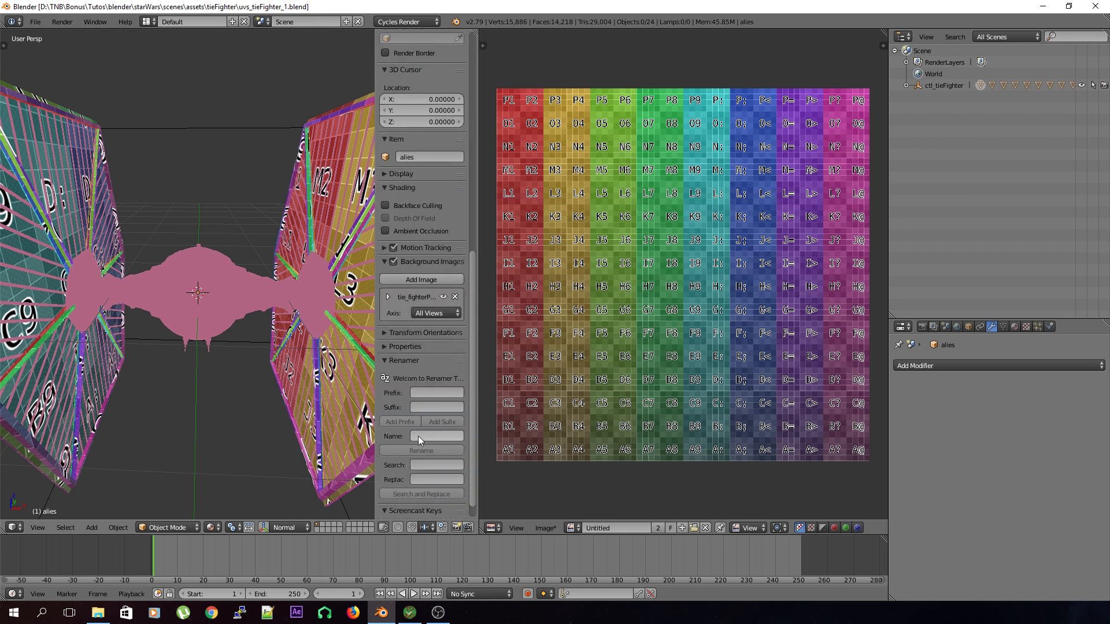
{"action": "left_click", "coordinate": [415, 231]}
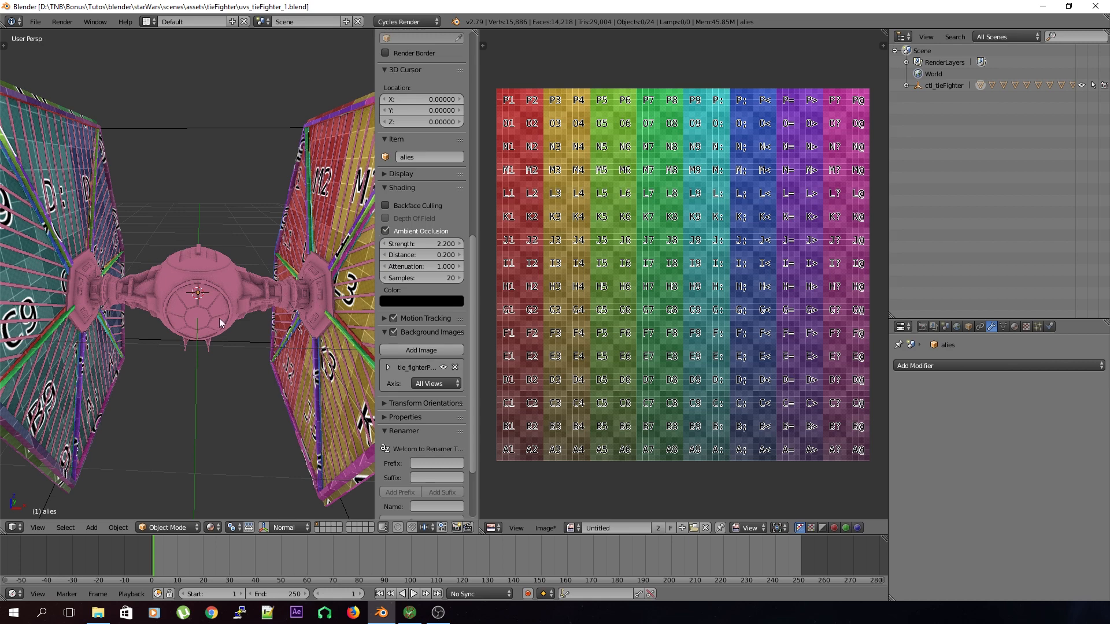
{"action": "key", "text": "n"}
- Move the cockpit object to a separate layer and display only that layer
{"action": "middle_click_drag", "start_coordinate": [220, 328], "coordinate": [258, 388]}
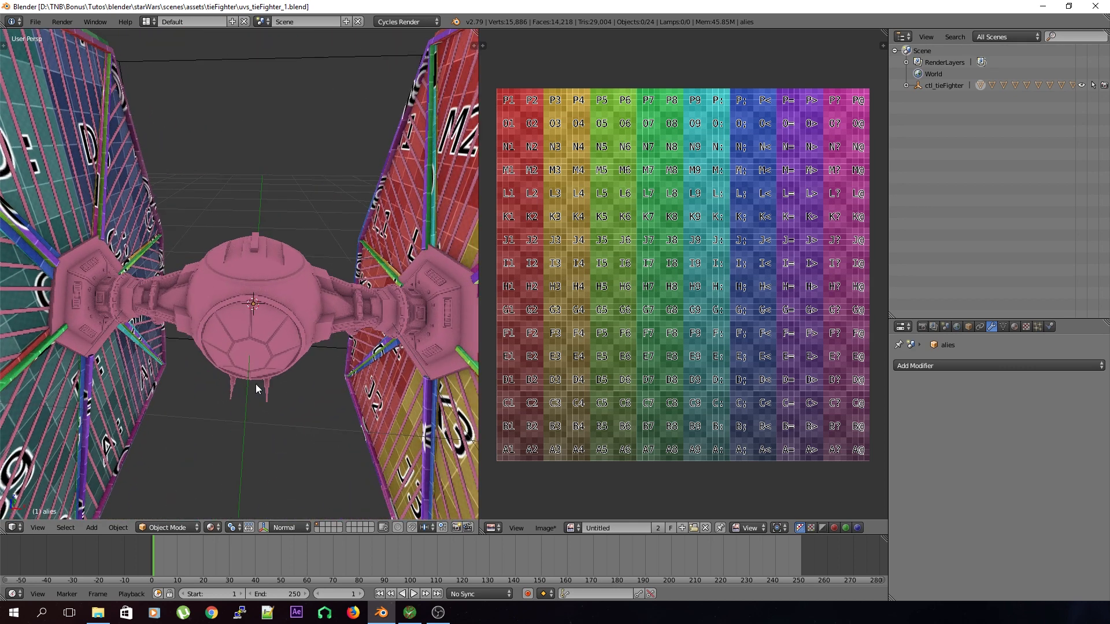
{"action": "right_click", "coordinate": [287, 339]}
{"action": "middle_click_drag", "start_coordinate": [321, 341], "coordinate": [138, 368]}
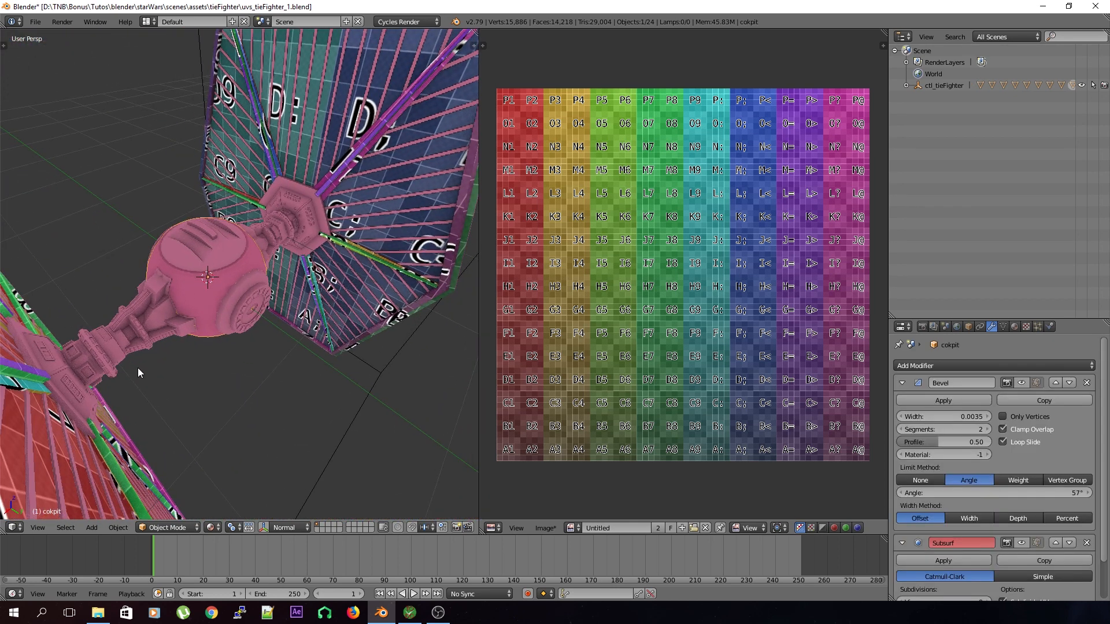
{"action": "key", "text": "m"}
{"action": "left_click", "coordinate": [239, 394]}
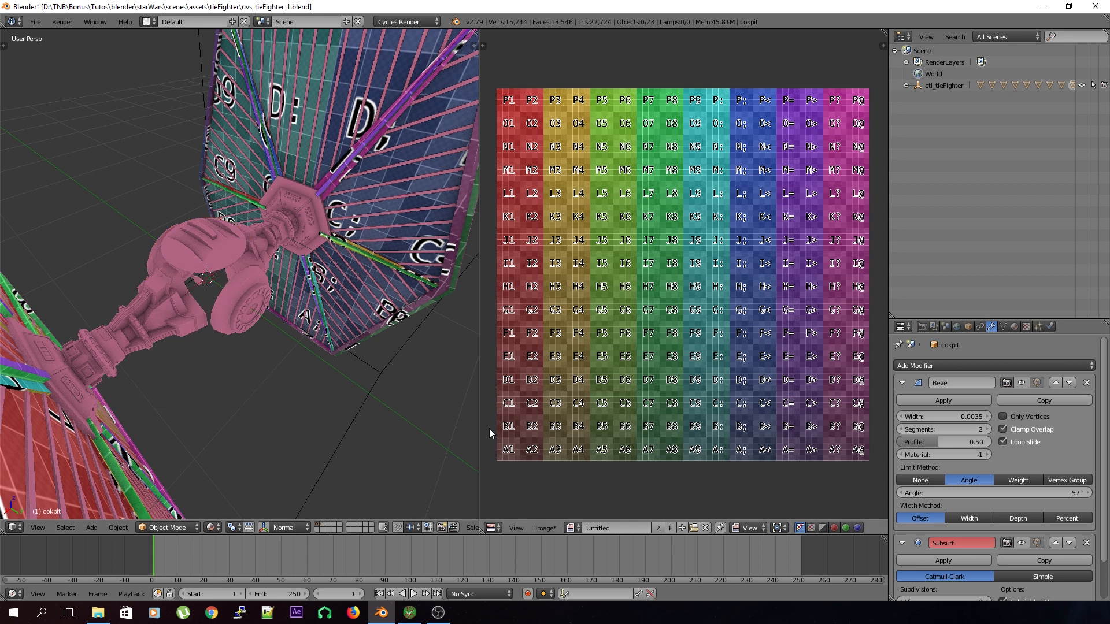
{"action": "left_click", "coordinate": [322, 525]}
- Enter Edit Mode on the cockpit and mark a lengthwise edge loop along its sphere as a seam
{"action": "mouse_move", "coordinate": [253, 404]}
{"action": "middle_mouse_down"}
{"action": "mouse_move", "coordinate": [384, 401]}
{"action": "mouse_move", "coordinate": [303, 432]}
{"action": "mouse_move", "coordinate": [295, 401]}
{"action": "mouse_move", "coordinate": [318, 396]}
{"action": "mouse_move", "coordinate": [315, 411]}
{"action": "mouse_move", "coordinate": [264, 386]}
{"action": "middle_mouse_up"}
{"action": "key", "text": "Tab"}
{"action": "scroll", "coordinate": [286, 402], "scroll_direction": "up", "scroll_amount": 1}
{"action": "right_click", "coordinate": [262, 320], "text": "alt"}
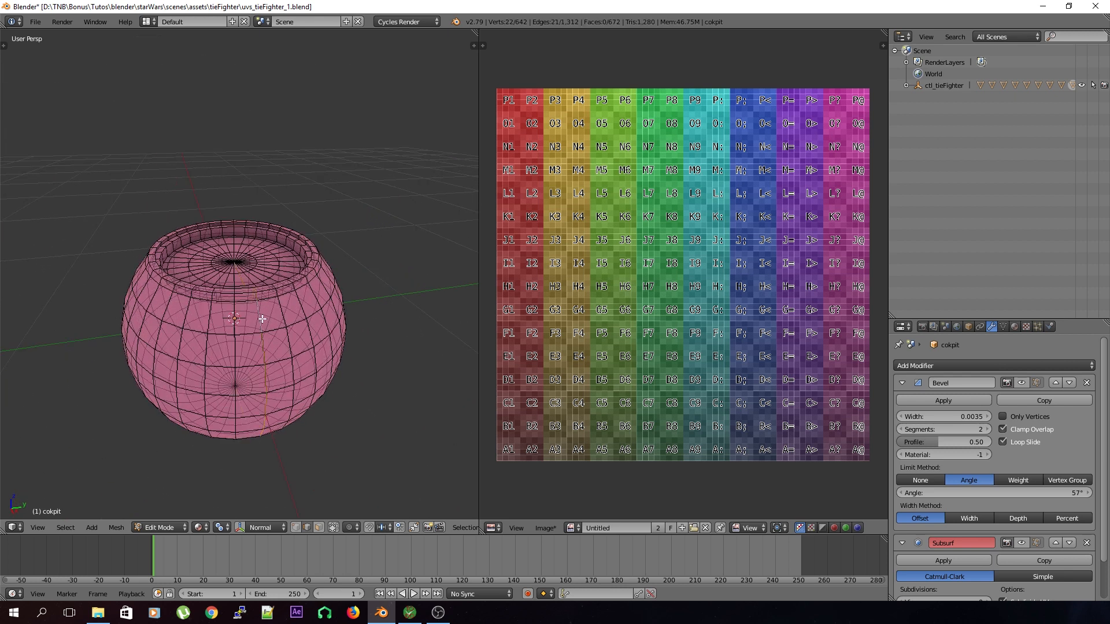
{"action": "key", "text": "ctrl+e"}
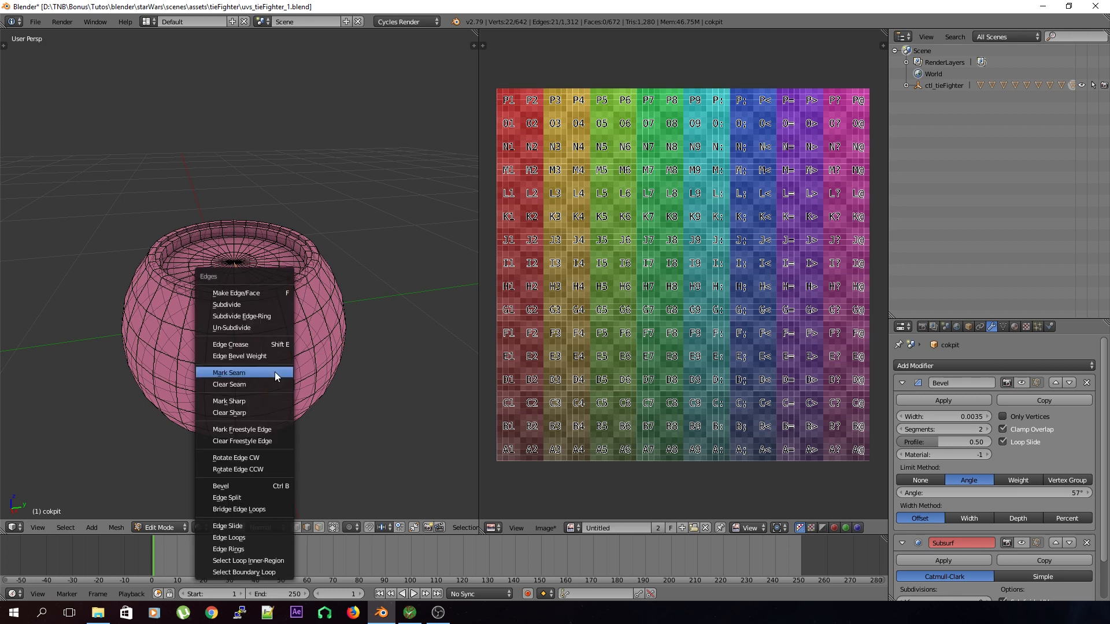
{"action": "left_click", "coordinate": [275, 372]}
- Mark the circular edge loop around the cockpit's recessed cap, at the base of the inner rim, as a seam
{"action": "middle_click_drag", "start_coordinate": [281, 362], "coordinate": [313, 374]}
{"action": "scroll", "coordinate": [313, 375], "scroll_direction": "up", "scroll_amount": 5}
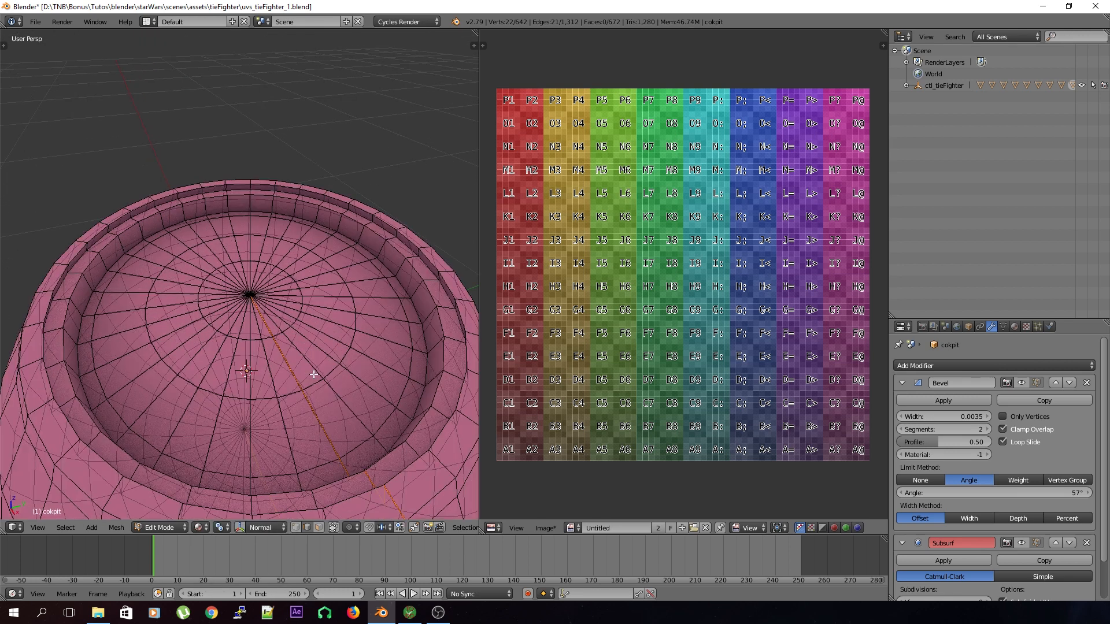
{"action": "right_click", "coordinate": [243, 209], "text": "alt"}
{"action": "middle_click_drag", "start_coordinate": [273, 331], "coordinate": [260, 347]}
{"action": "key", "text": "ctrl+e"}
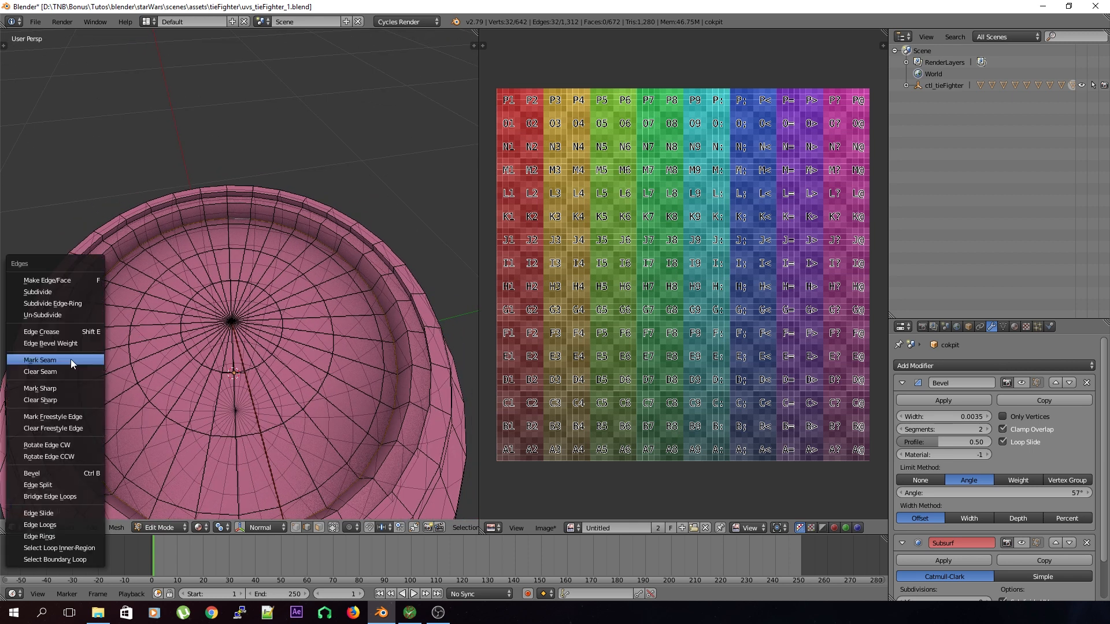
{"action": "left_click", "coordinate": [71, 359]}
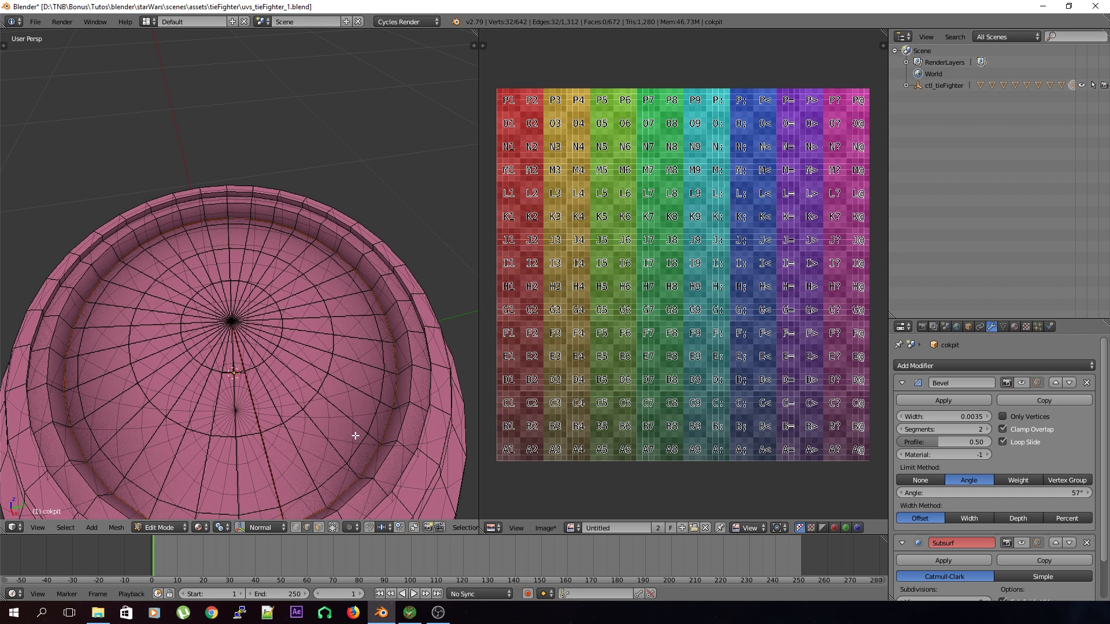
- Select all of the cockpit's geometry and unwrap it along the marked seams
{"action": "middle_click_drag", "start_coordinate": [355, 436], "coordinate": [337, 421]}
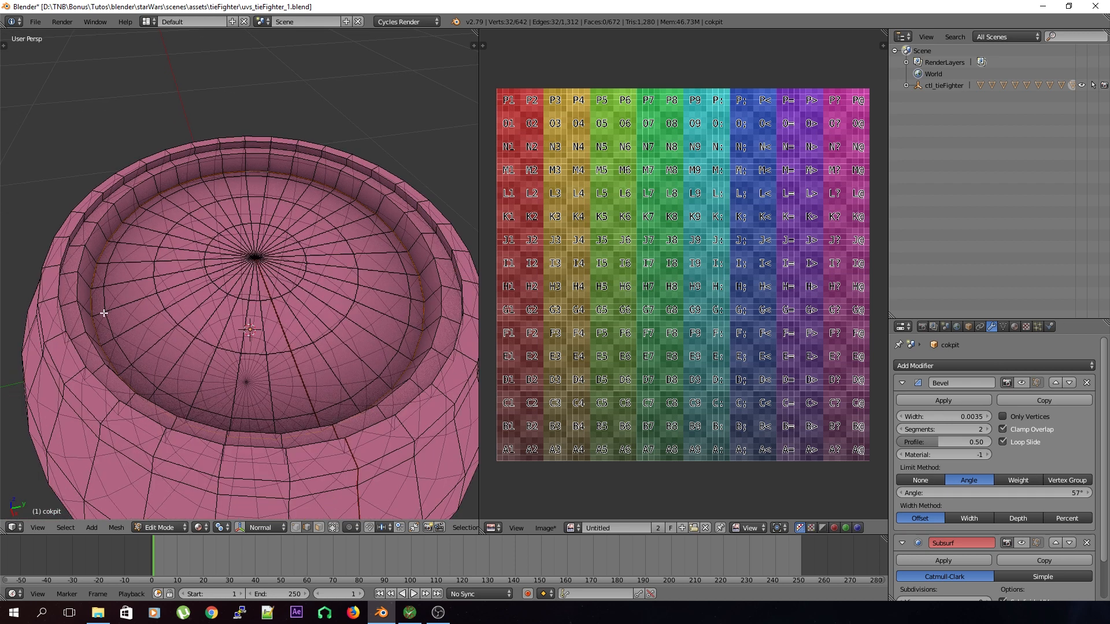
{"action": "scroll", "coordinate": [229, 243], "scroll_direction": "down", "scroll_amount": 4}
{"action": "middle_click_drag", "start_coordinate": [252, 307], "coordinate": [265, 330]}
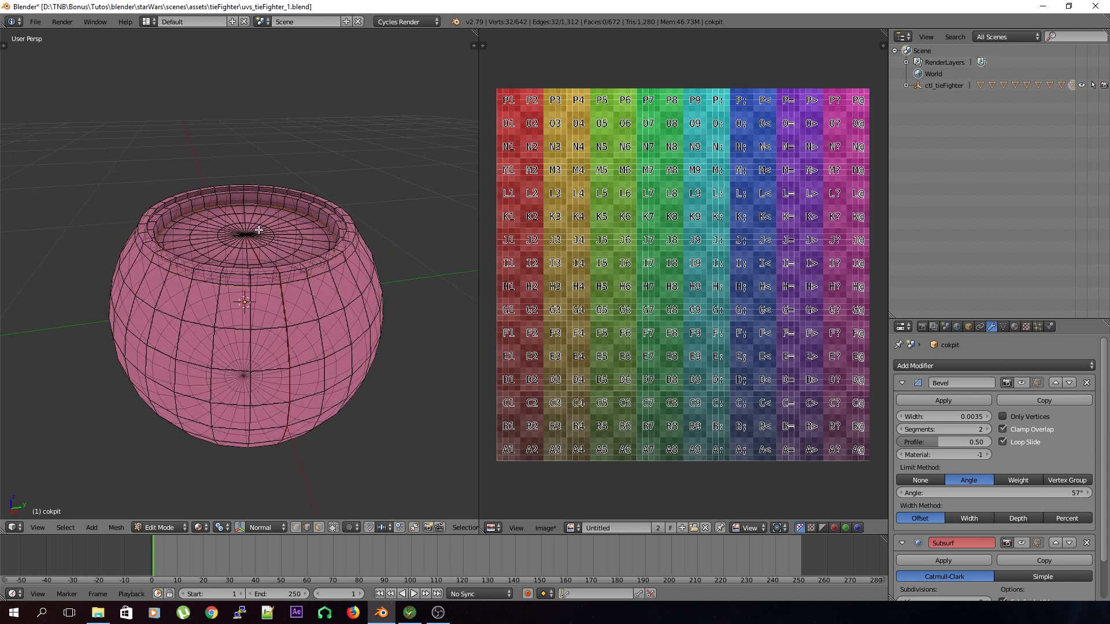
{"action": "middle_click_drag", "start_coordinate": [274, 379], "coordinate": [292, 393]}
{"action": "key", "text": "a"}
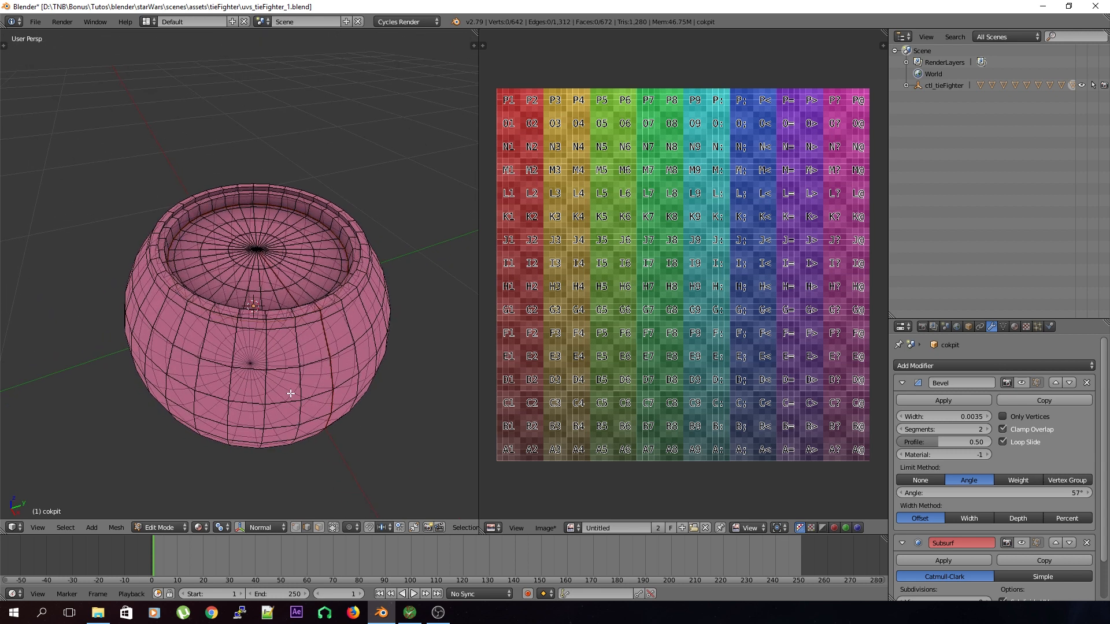
{"action": "key", "text": "a"}
{"action": "key", "text": "u"}
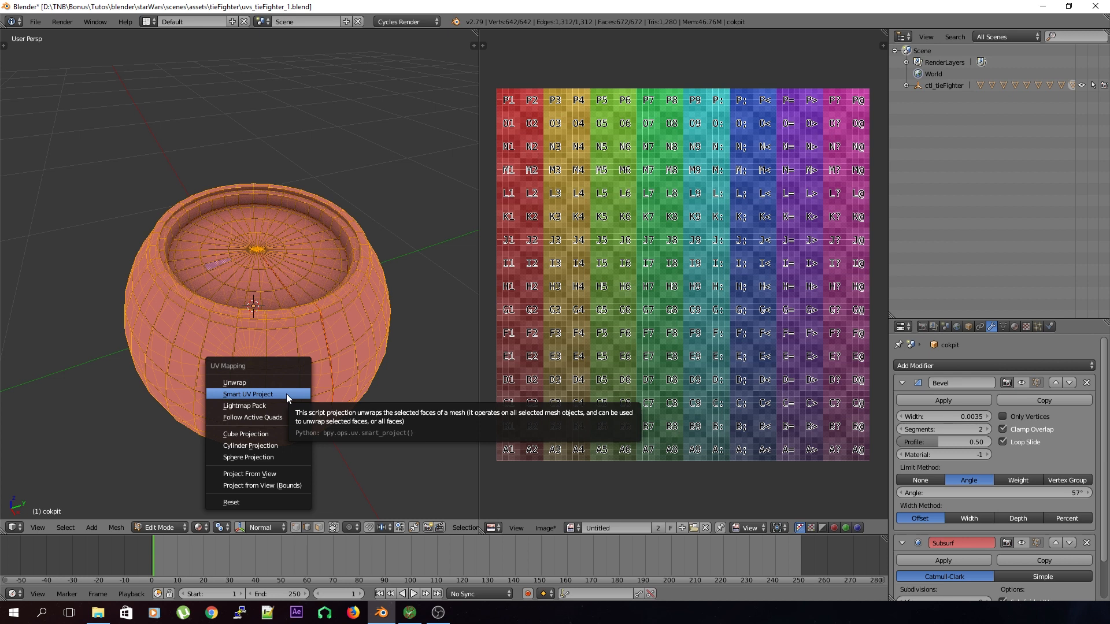
{"action": "left_click", "coordinate": [286, 383]}
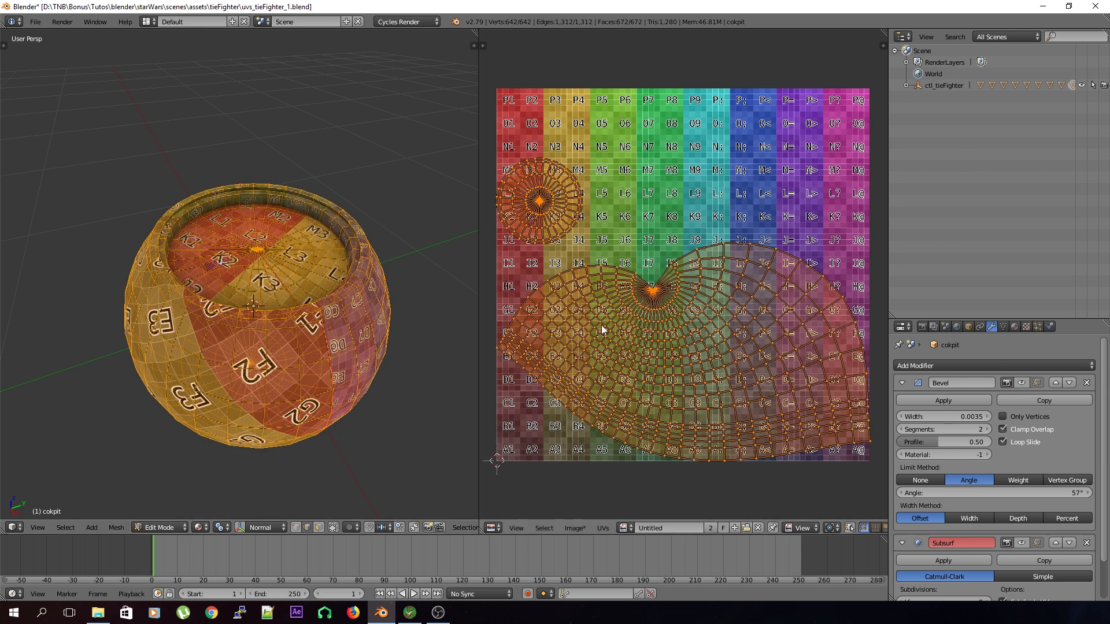
- Deselect the UVs and examine the colour grid around the cockpit for stretching and visible seams
{"action": "key", "text": "a"}
{"action": "key", "text": "a"}
{"action": "middle_click_drag", "start_coordinate": [419, 384], "coordinate": [389, 328]}
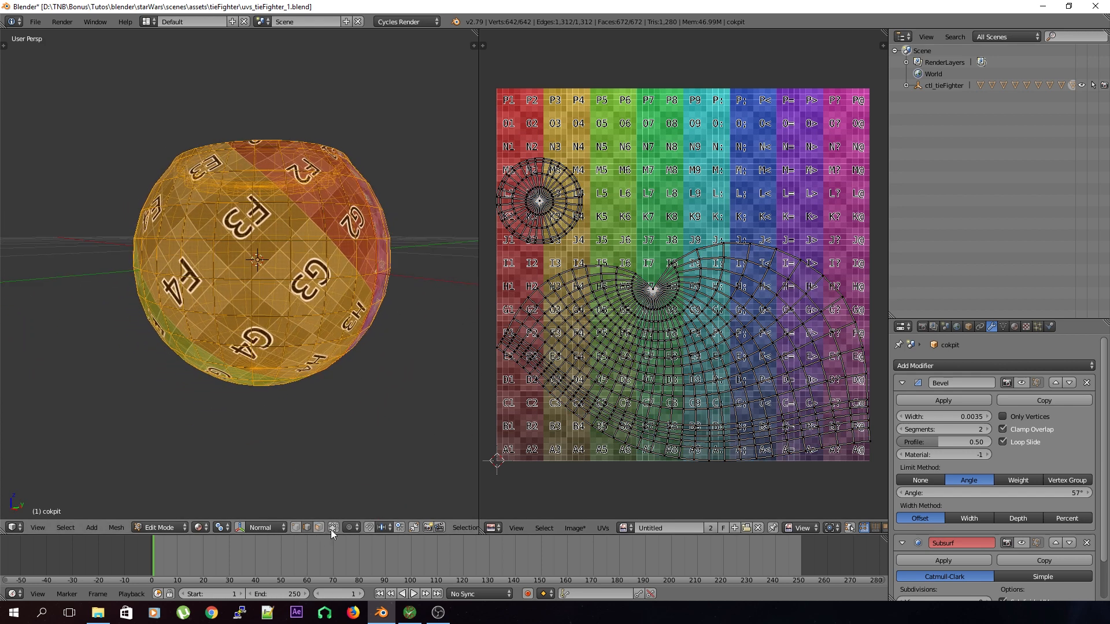
{"action": "middle_click_drag", "start_coordinate": [359, 429], "coordinate": [389, 441]}
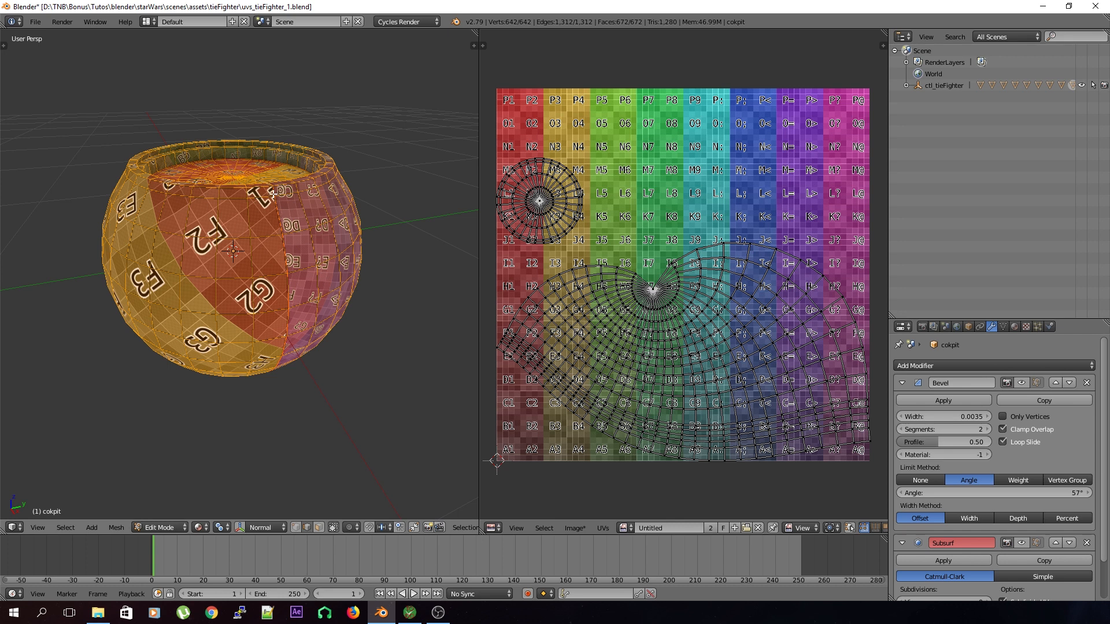
{"action": "middle_click_drag", "start_coordinate": [137, 264], "coordinate": [204, 217]}
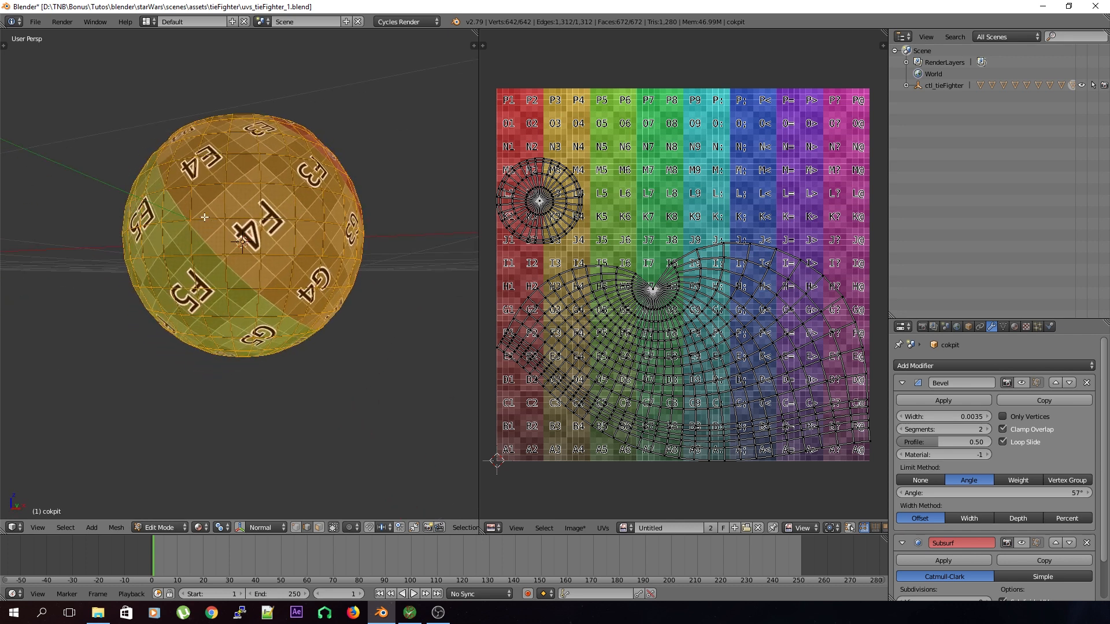
{"action": "middle_click_drag", "start_coordinate": [273, 257], "coordinate": [174, 256]}
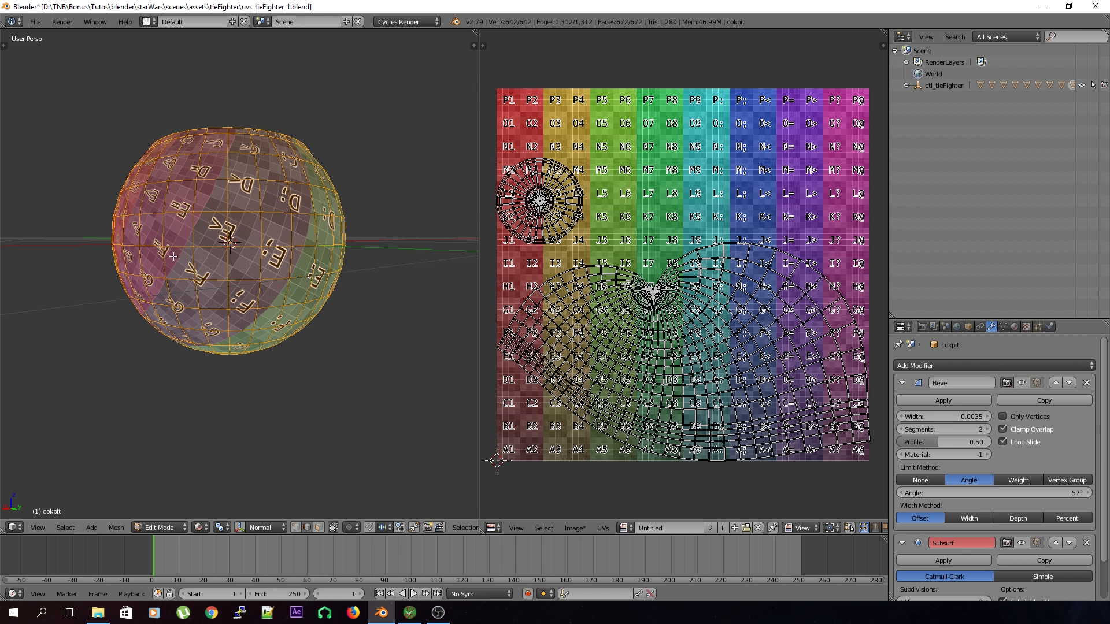
{"action": "middle_click_drag", "start_coordinate": [183, 203], "coordinate": [230, 194]}
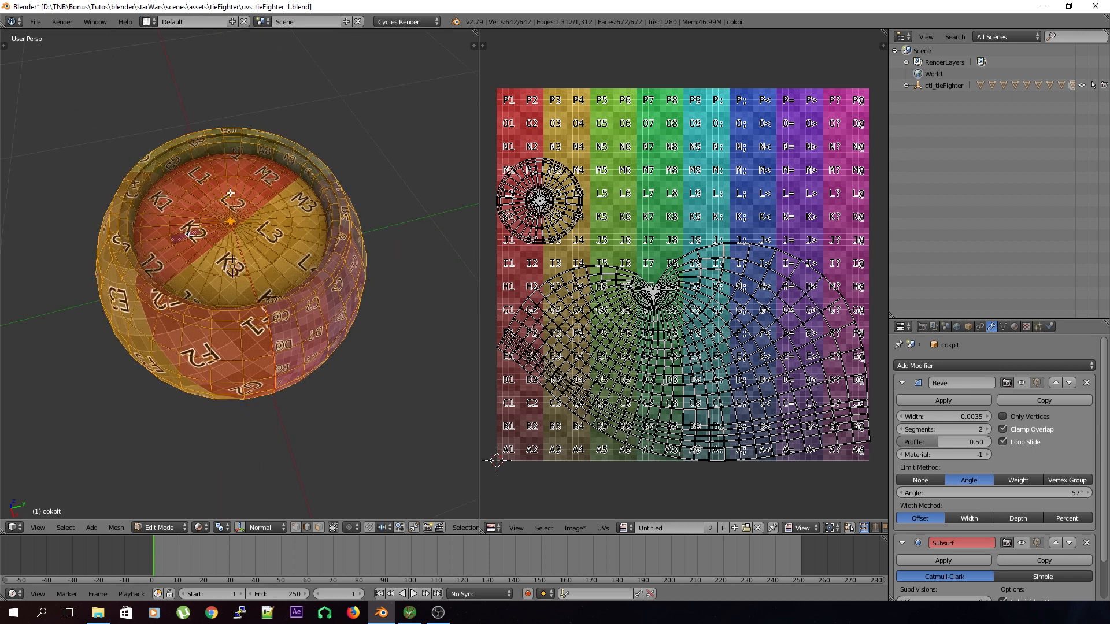
- Mark a second lengthwise edge loop on the opposite side of the cockpit as a seam and unwrap the whole mesh
{"action": "right_click", "coordinate": [217, 183], "text": "alt"}
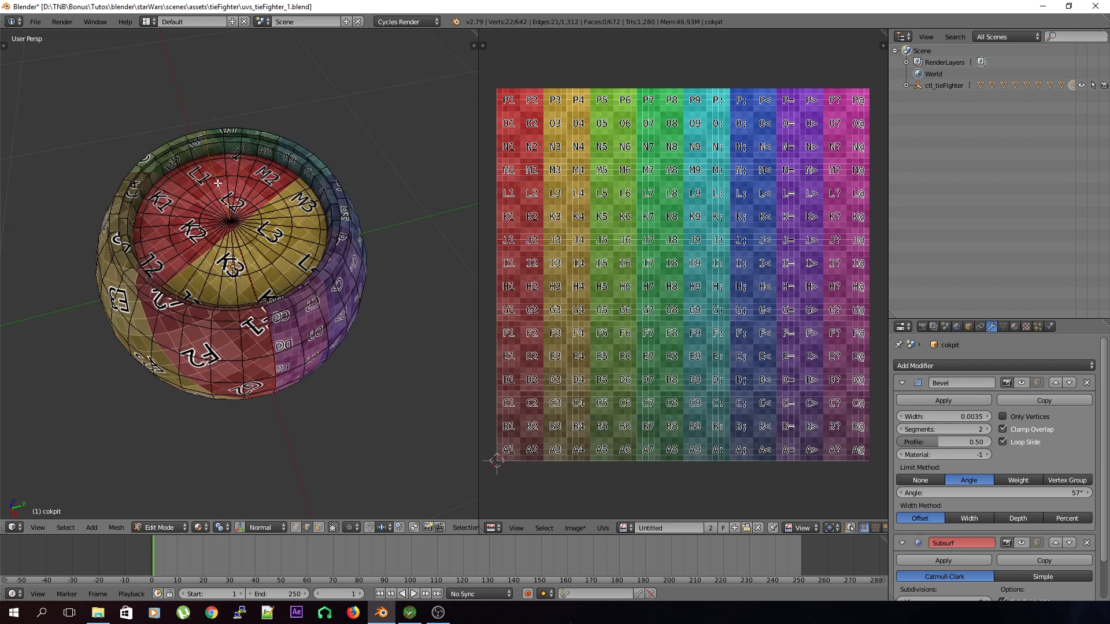
{"action": "key", "text": "ctrl+e"}
{"action": "left_click", "coordinate": [243, 223]}
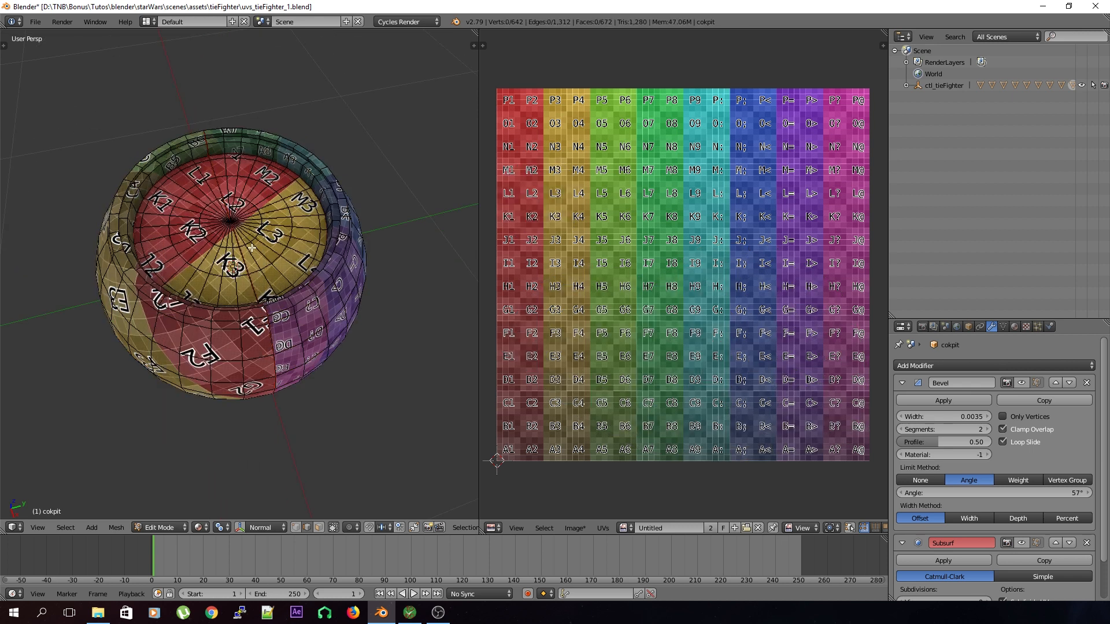
{"action": "key", "text": "a"}
{"action": "key", "text": "u"}
{"action": "left_click", "coordinate": [252, 248]}
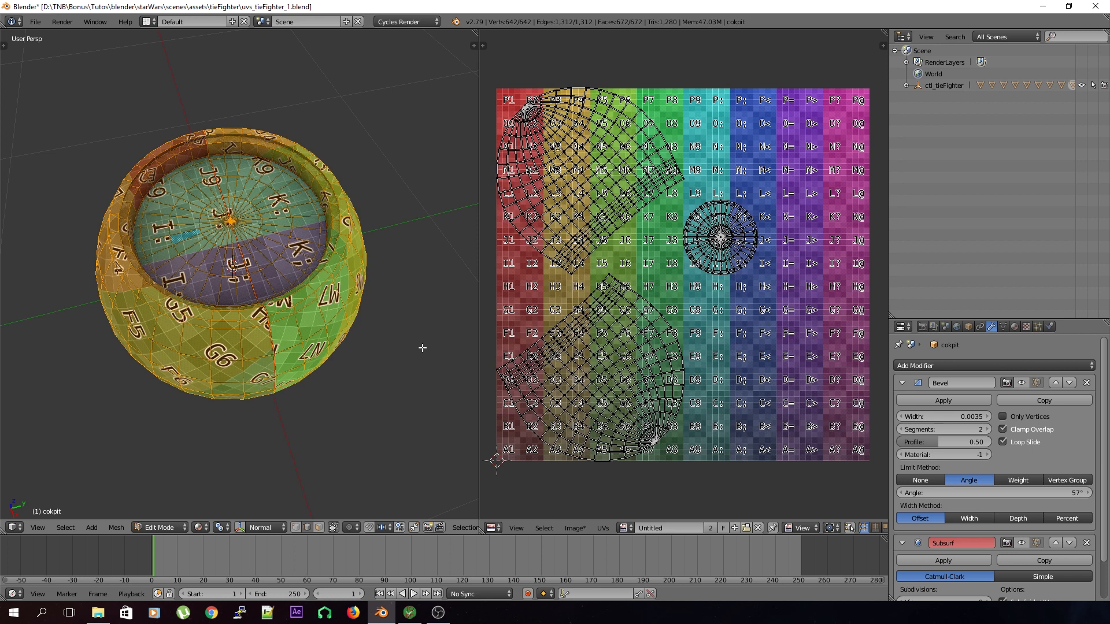
{"action": "middle_click_drag", "start_coordinate": [173, 301], "coordinate": [288, 367]}
{"action": "key", "text": "a"}
{"action": "key", "text": "a"}
{"action": "key", "text": "a"}
{"action": "key", "text": "a"}
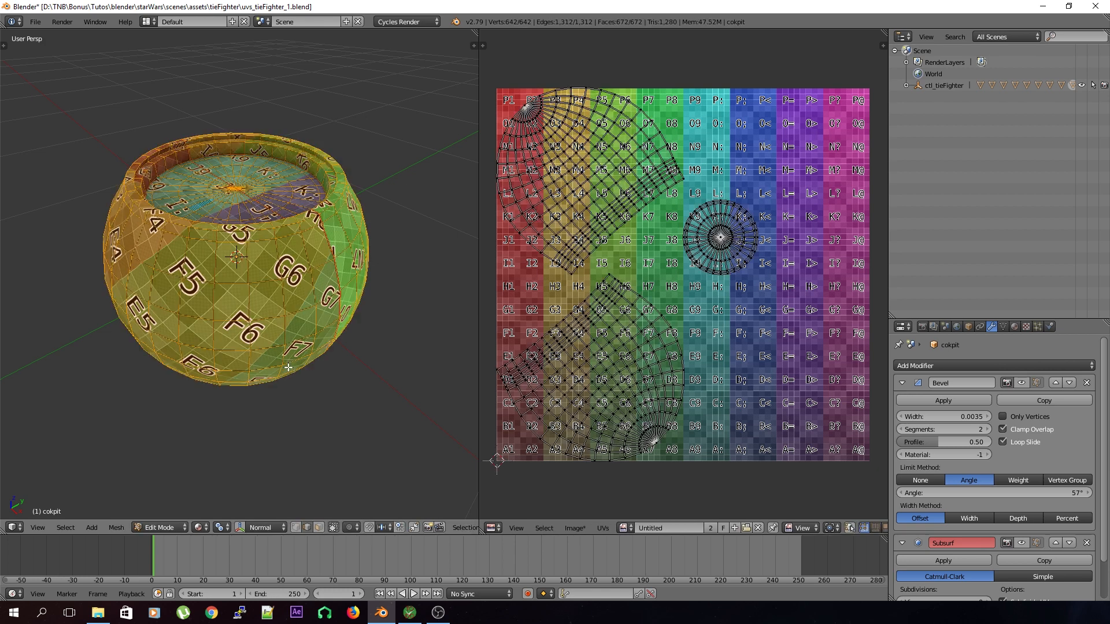
{"action": "key", "text": "l"}
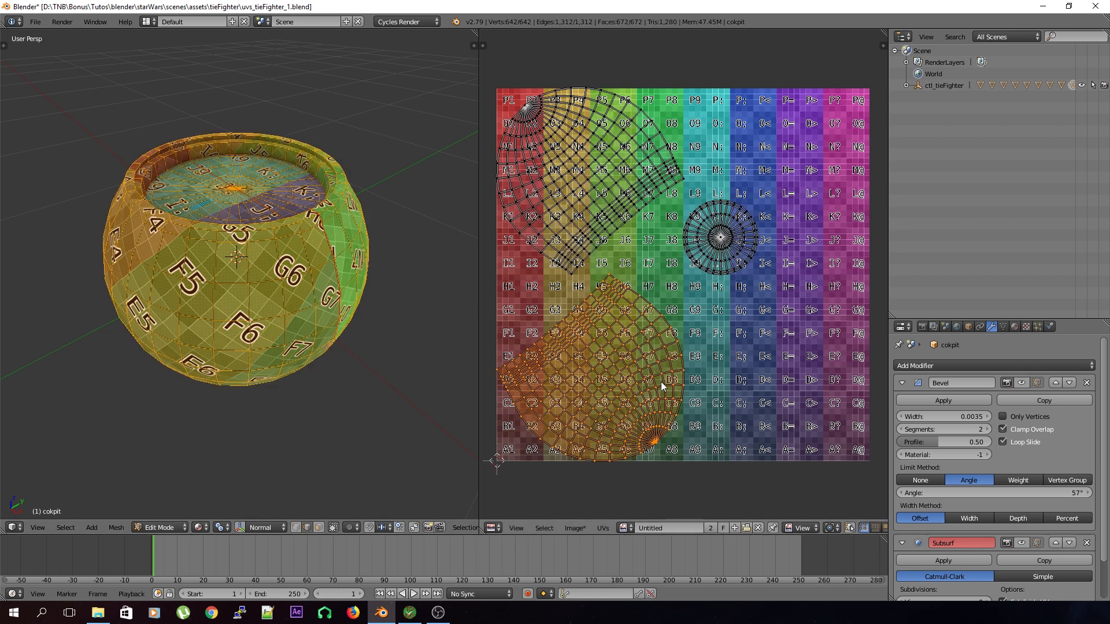
{"action": "key", "text": "g"}
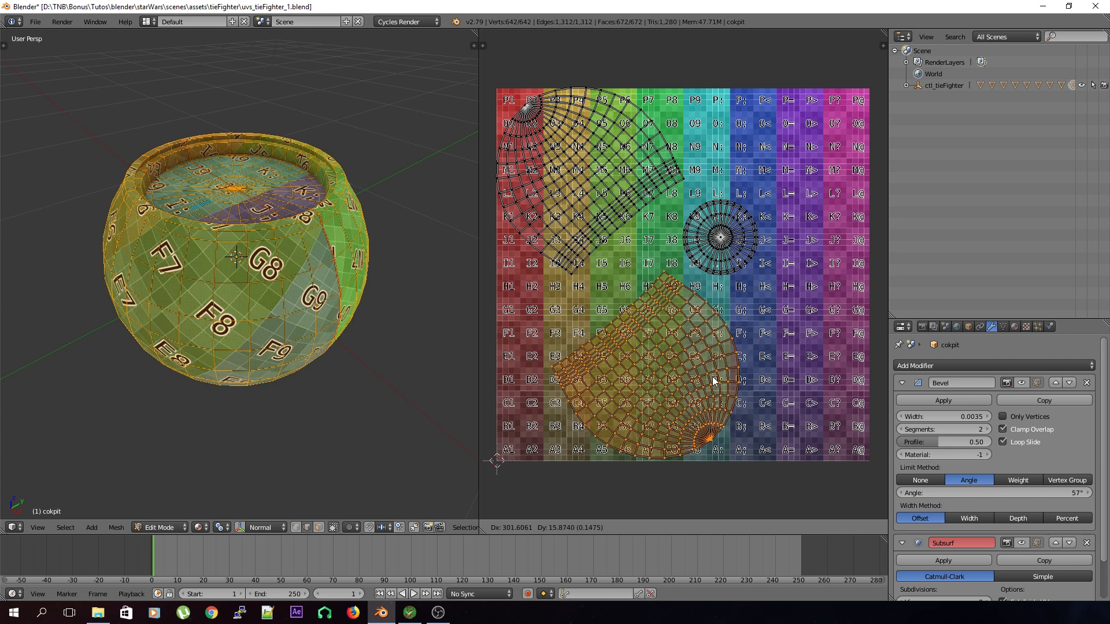
{"action": "right_click", "coordinate": [715, 367]}
- Select the circular cap's UV island and move it out of the way above the colour grid
{"action": "key", "text": "a"}
{"action": "key", "text": "l"}
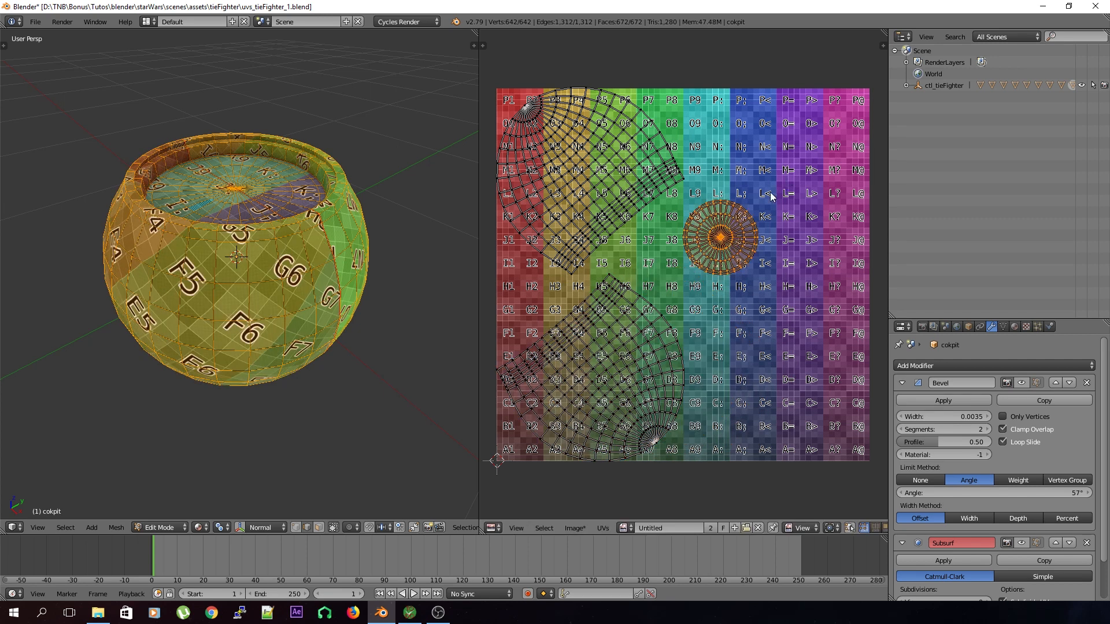
{"action": "key", "text": "g"}
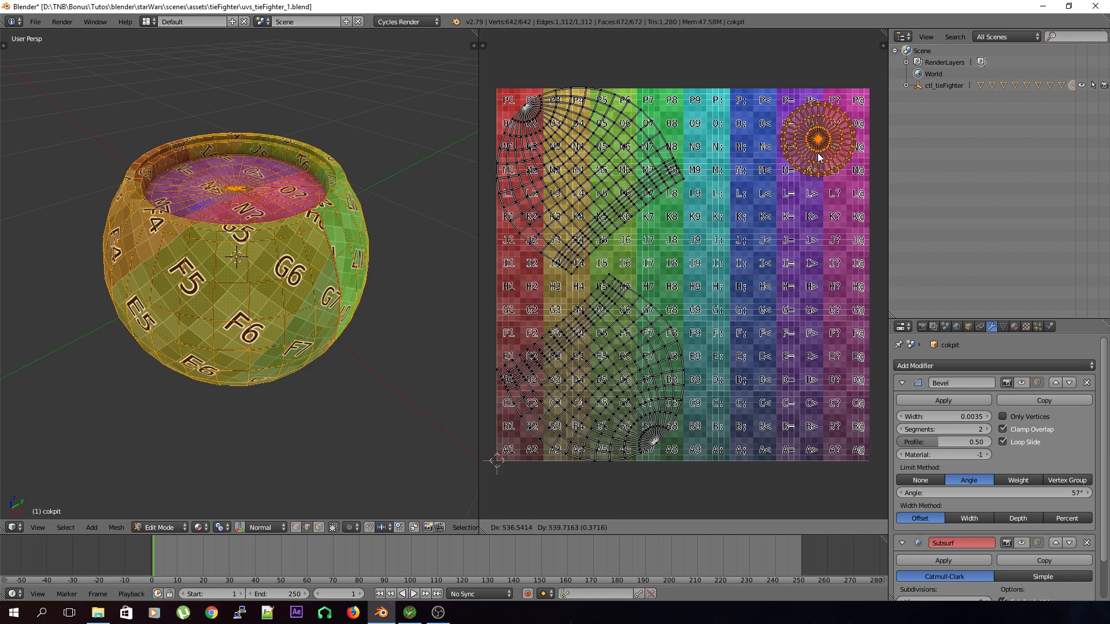
{"action": "left_click", "coordinate": [801, 73]}
- Select the upper half-sphere UV island, enlarge it and position it in the upper-left part of the colour grid
{"action": "key", "text": "a"}
{"action": "key", "text": "l"}
{"action": "key", "text": "r"}
{"action": "right_click", "coordinate": [725, 254]}
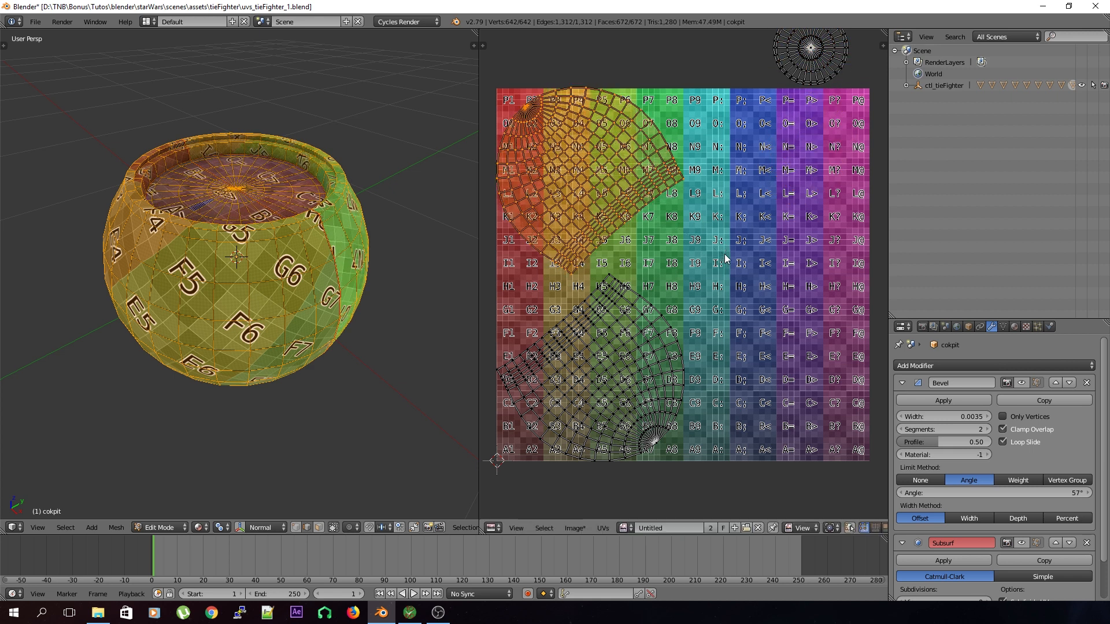
{"action": "key", "text": "s"}
{"action": "left_click", "coordinate": [753, 294]}
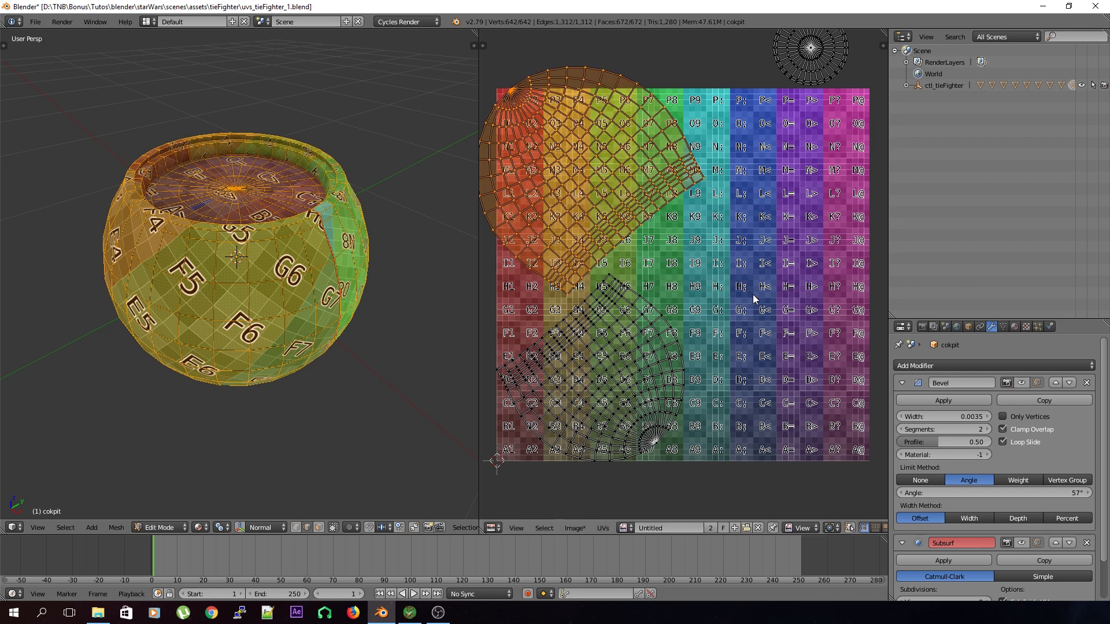
{"action": "key", "text": "g"}
{"action": "left_click", "coordinate": [778, 322]}
{"action": "key", "text": "s"}
{"action": "left_click", "coordinate": [786, 352]}
{"action": "key", "text": "g"}
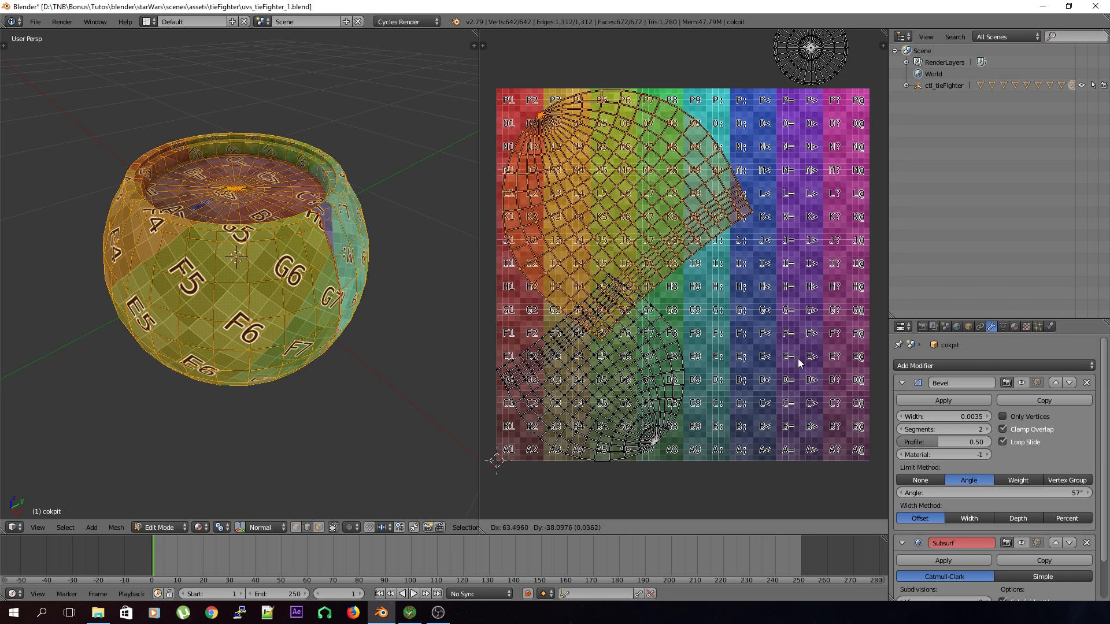
{"action": "left_click", "coordinate": [797, 360]}
- Select the lower half-sphere UV island, scale it up and fit it into the lower-right part of the colour grid
{"action": "right_click", "coordinate": [675, 407]}
{"action": "key", "text": "l"}
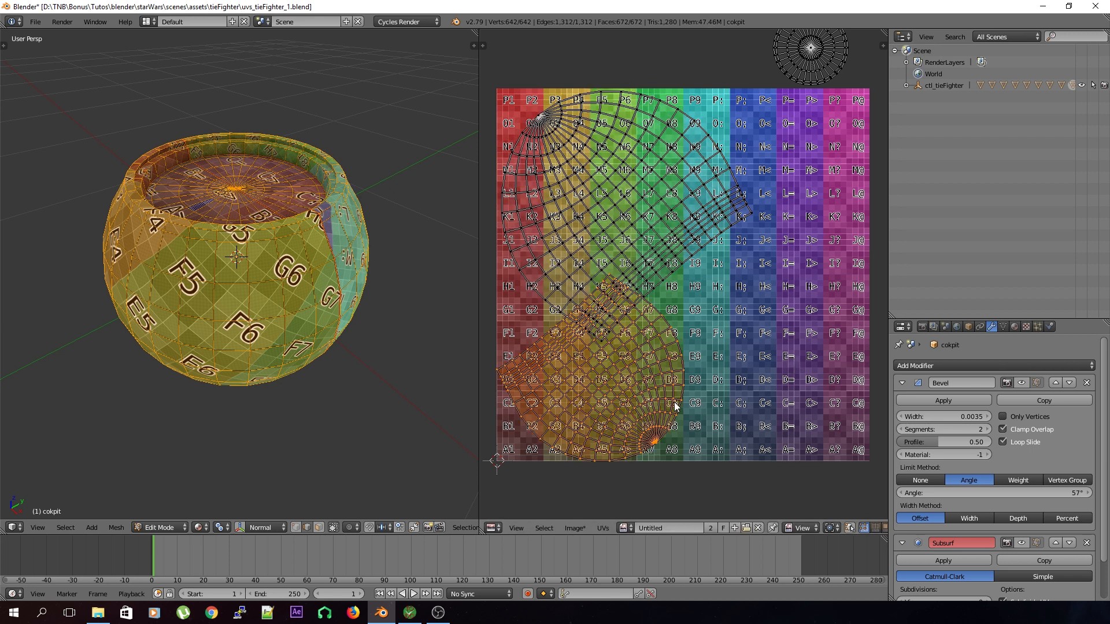
{"action": "key", "text": "g"}
{"action": "left_click", "coordinate": [840, 396]}
{"action": "key", "text": "s"}
{"action": "left_click", "coordinate": [849, 425]}
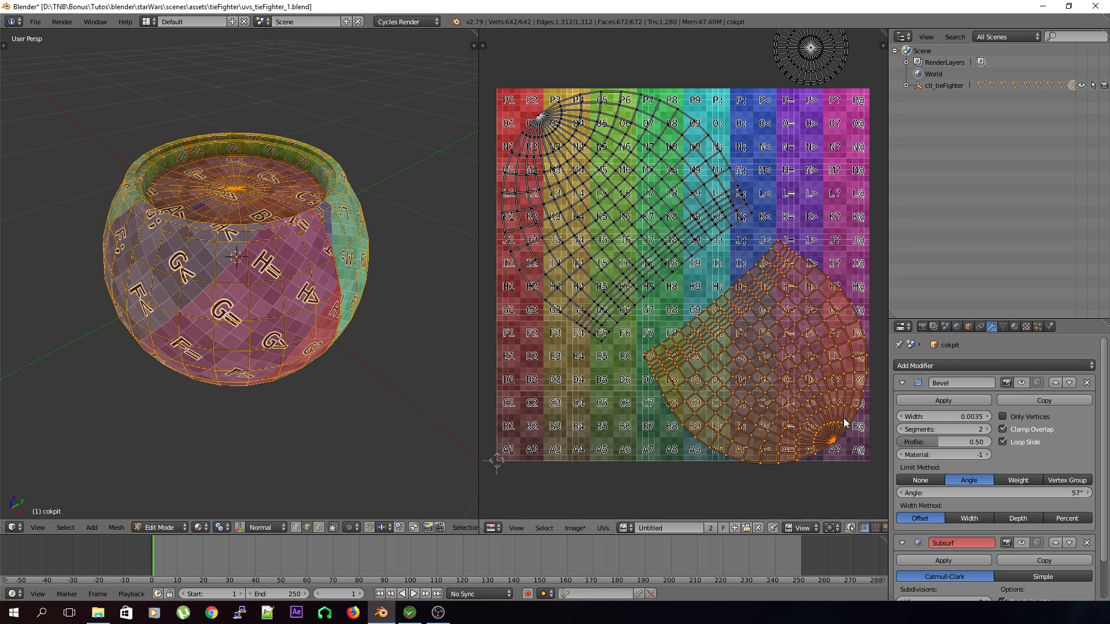
{"action": "key", "text": "g"}
{"action": "left_click", "coordinate": [839, 413]}
- Bring the circular cap's UV island back into the colour grid's upper-right corner and enlarge it to fill the free space
{"action": "key", "text": "a"}
{"action": "key", "text": "l"}
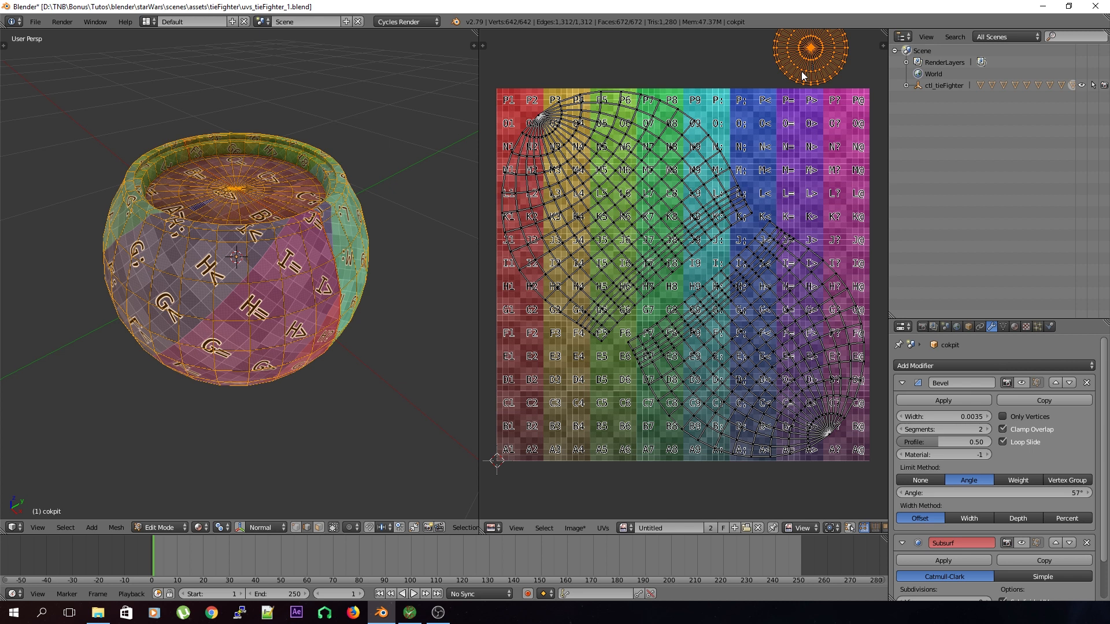
{"action": "key", "text": "g"}
{"action": "left_click", "coordinate": [804, 183]}
{"action": "key", "text": "s"}
{"action": "left_click", "coordinate": [788, 239]}
{"action": "key", "text": "g"}
{"action": "left_click", "coordinate": [841, 246]}
{"action": "key", "text": "s"}
{"action": "left_click", "coordinate": [839, 254]}
- Deselect the UVs, return the cockpit to Object Mode and save over the existing file
{"action": "key", "text": "a"}
{"action": "key", "text": "ctrl+s"}
{"action": "left_click", "coordinate": [831, 261]}
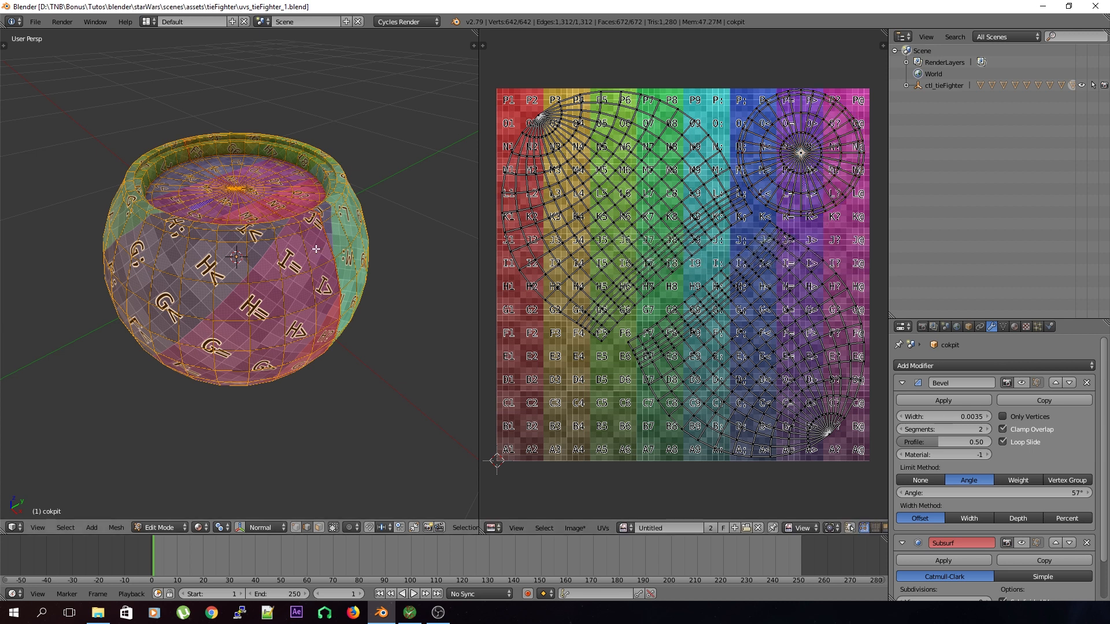
{"action": "key", "text": "Tab"}
{"action": "key", "text": "ctrl+s"}
{"action": "left_click", "coordinate": [351, 266]}
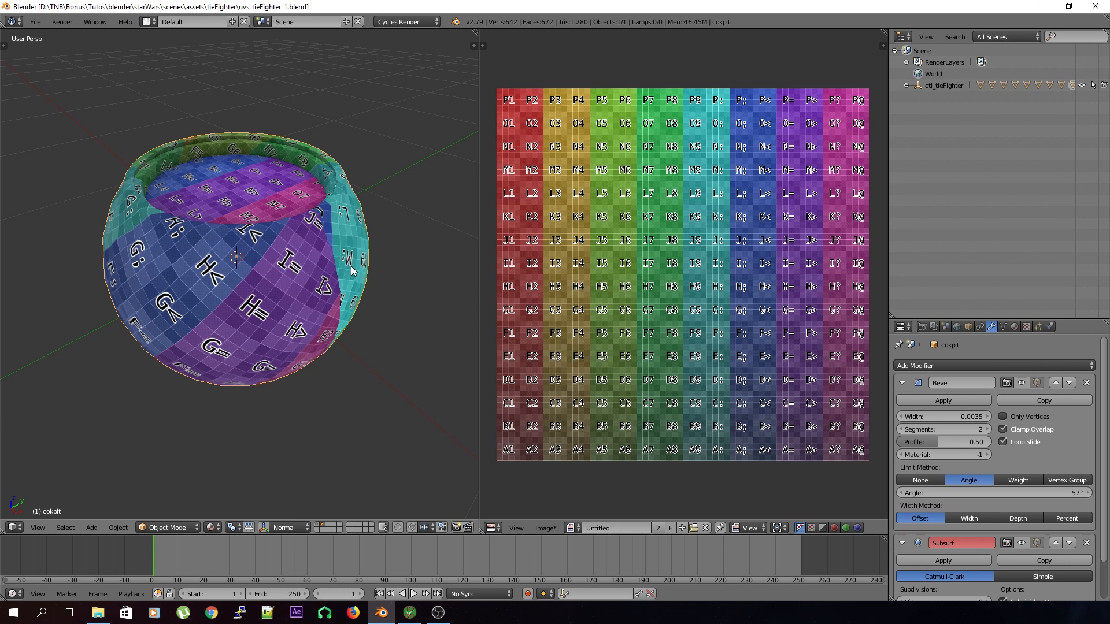
{"action": "key", "text": "ctrl+s"}
{"action": "left_click", "coordinate": [351, 266]}
- Move the unwrapped cockpit to the first layer and display that layer
{"action": "middle_click_drag", "start_coordinate": [418, 290], "coordinate": [347, 258]}
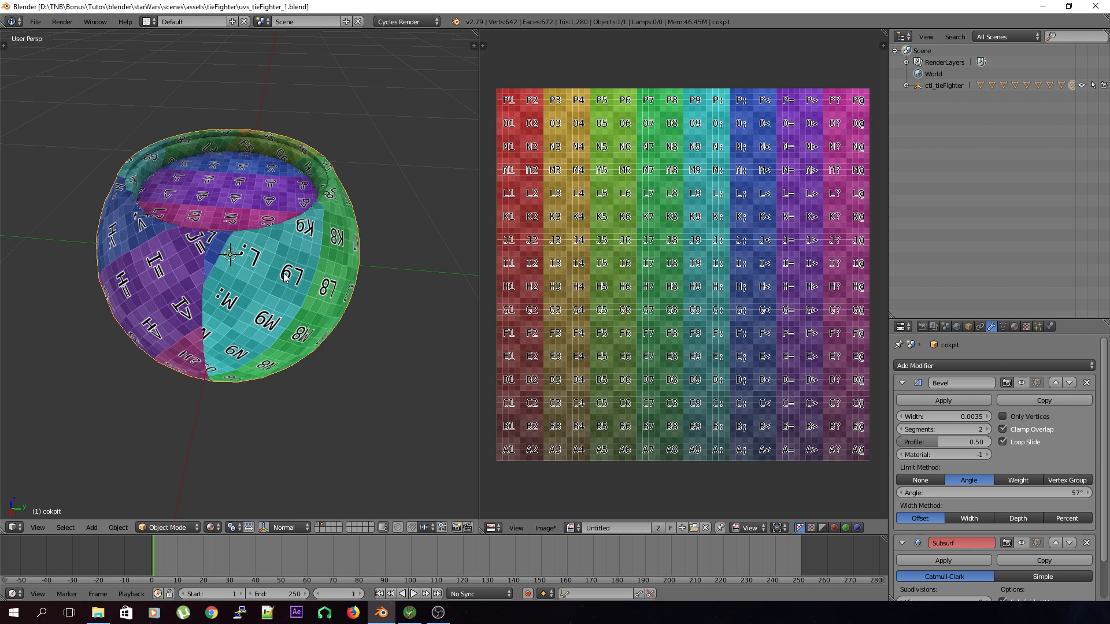
{"action": "key", "text": "m"}
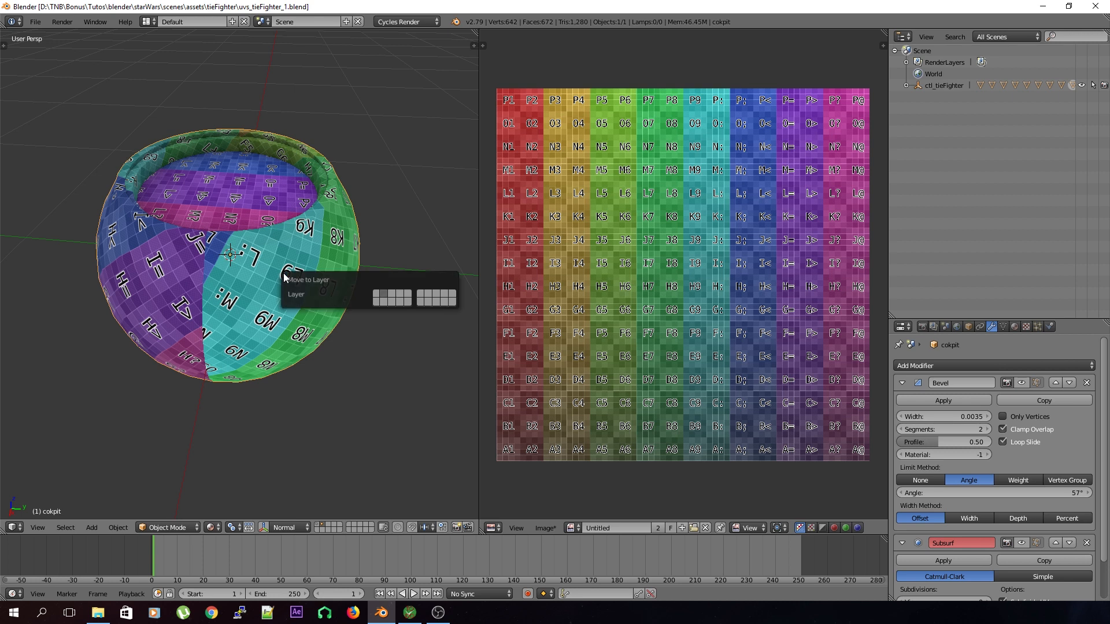
{"action": "left_click", "coordinate": [375, 295]}
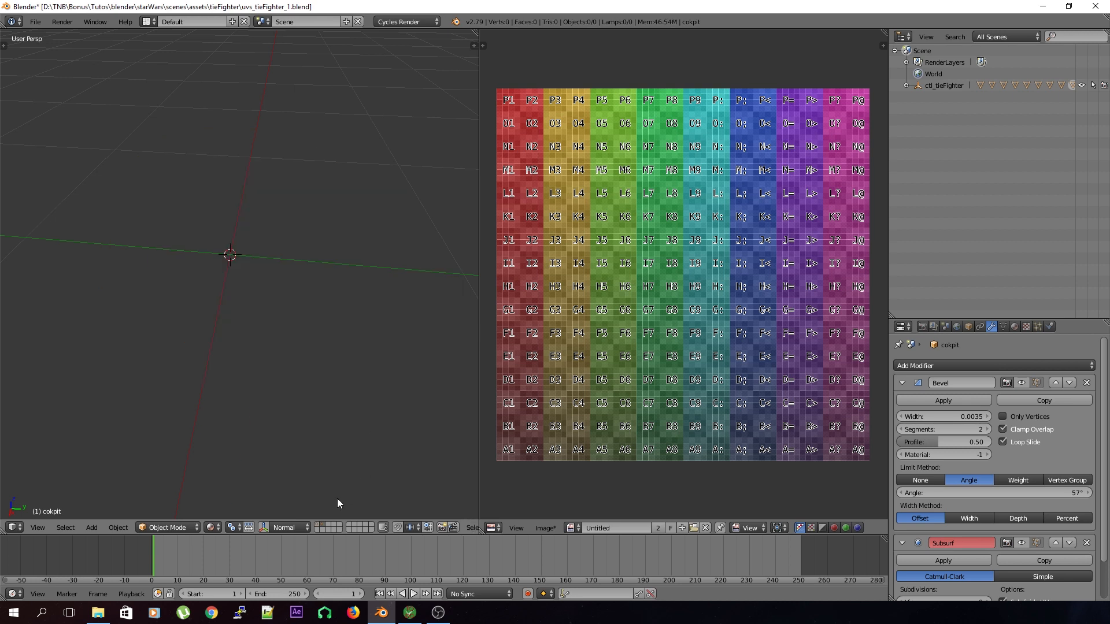
{"action": "left_click", "coordinate": [315, 525]}
- Save over the existing file with the whole TIE fighter displayed
{"action": "scroll", "coordinate": [215, 367], "scroll_direction": "down", "scroll_amount": 4}
{"action": "middle_click_drag", "start_coordinate": [209, 366], "coordinate": [273, 320]}
{"action": "key", "text": "ctrl+s"}
{"action": "left_click", "coordinate": [290, 341]}
- Select the front window glass object vitreCokpit and move it to a separate layer, using solid shading
{"action": "scroll", "coordinate": [282, 335], "scroll_direction": "up", "scroll_amount": 3}
{"action": "scroll", "coordinate": [305, 312], "scroll_direction": "up", "scroll_amount": 1}
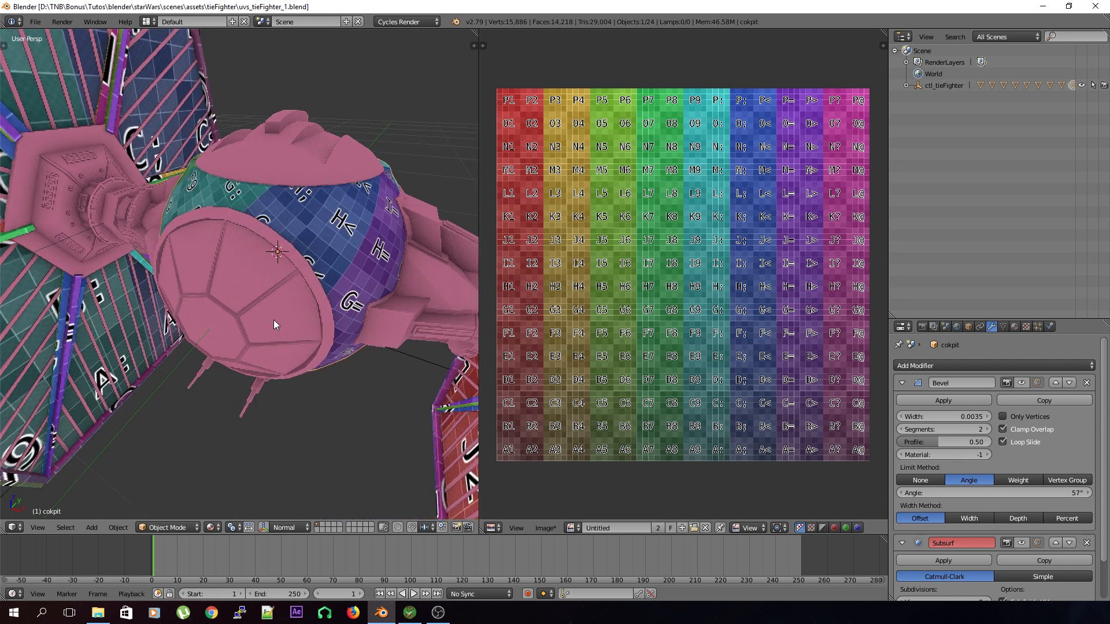
{"action": "right_click", "coordinate": [288, 338]}
{"action": "right_click", "coordinate": [242, 264]}
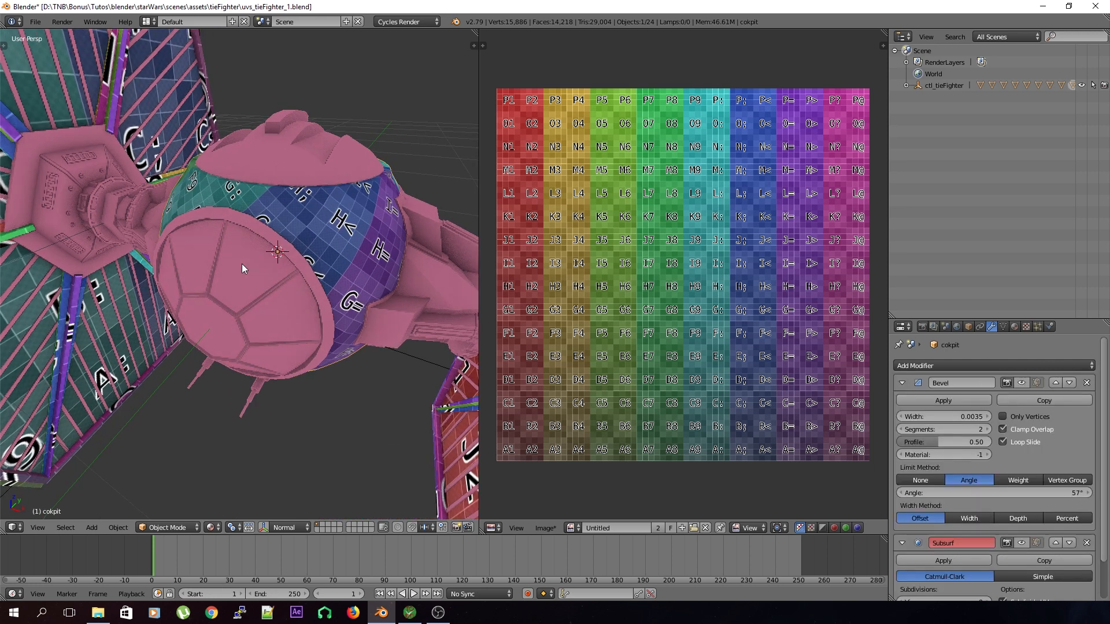
{"action": "right_click", "coordinate": [242, 264]}
{"action": "key", "text": "z"}
{"action": "key", "text": "z"}
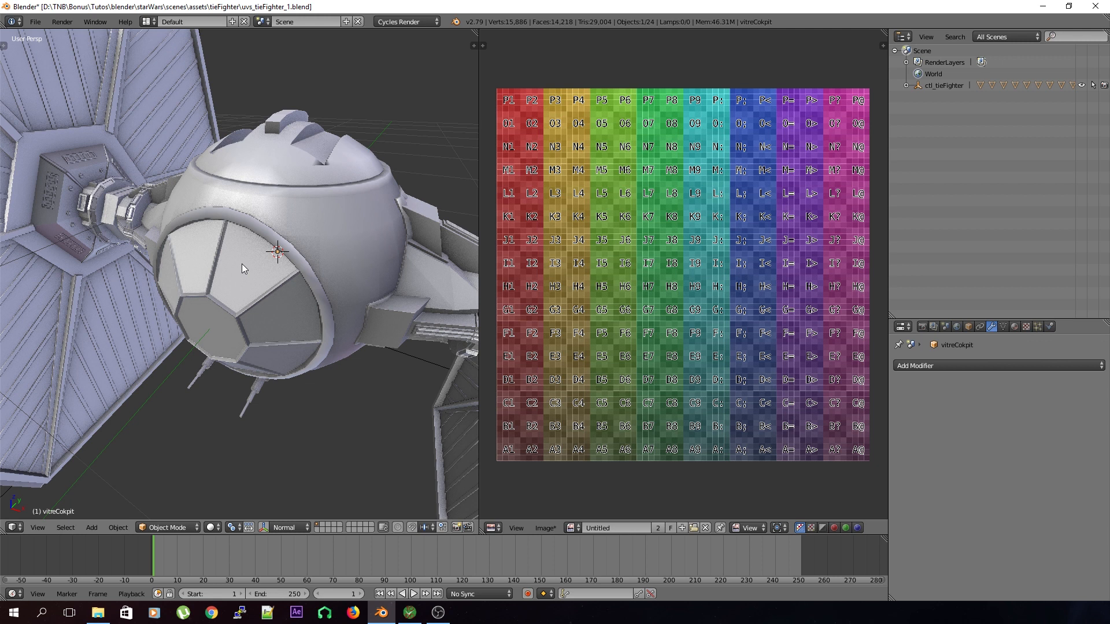
{"action": "key", "text": "x"}
{"action": "left_click", "coordinate": [338, 287]}
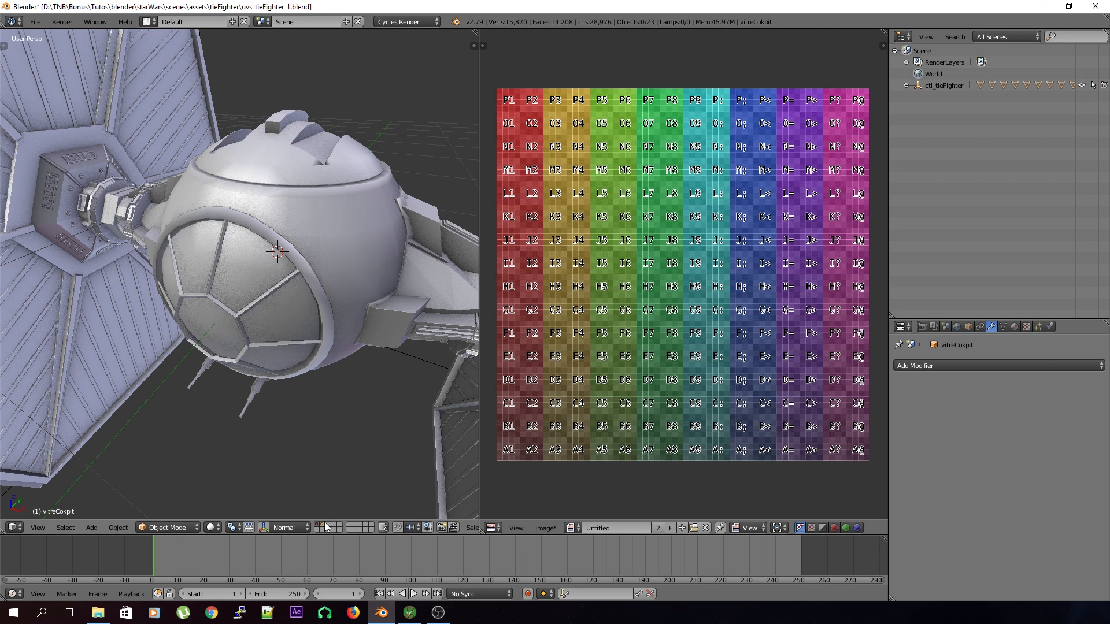
- Display the layer holding the window glass and switch the viewport shading back to show textures
{"action": "left_click", "coordinate": [326, 526]}
{"action": "left_click", "coordinate": [211, 528]}
{"action": "left_click", "coordinate": [225, 451]}
{"action": "left_click", "coordinate": [210, 528]}
{"action": "left_click", "coordinate": [222, 464]}
- From the front view, enter Edit Mode on the window glass and try to unwrap all of its faces
{"action": "middle_click_drag", "start_coordinate": [234, 377], "coordinate": [237, 351]}
{"action": "key", "text": "KP_7"}
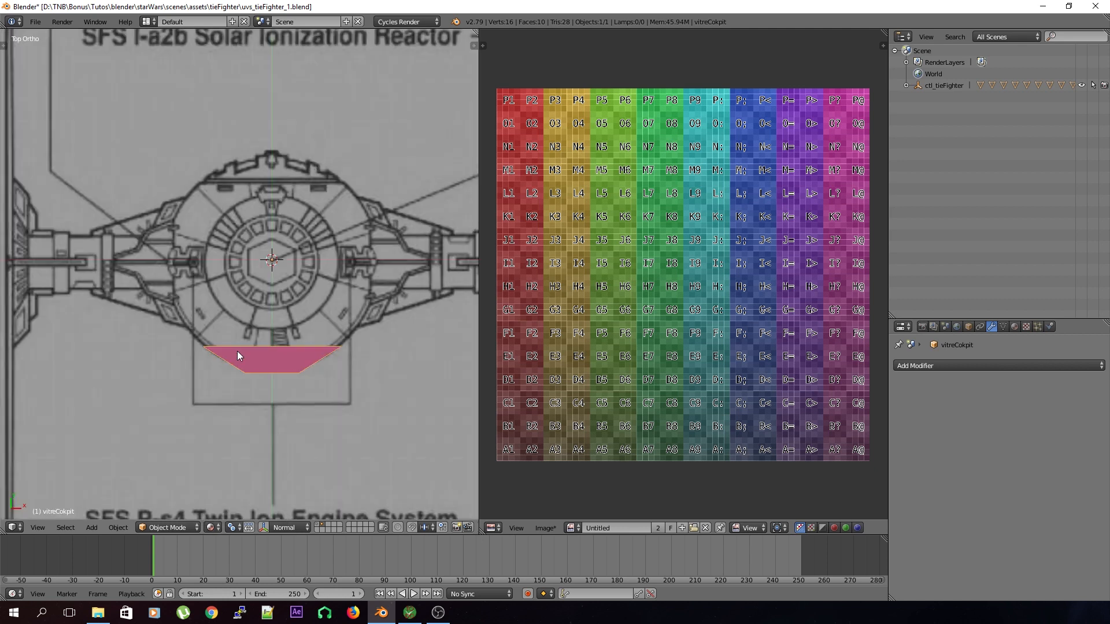
{"action": "key", "text": "KP_1"}
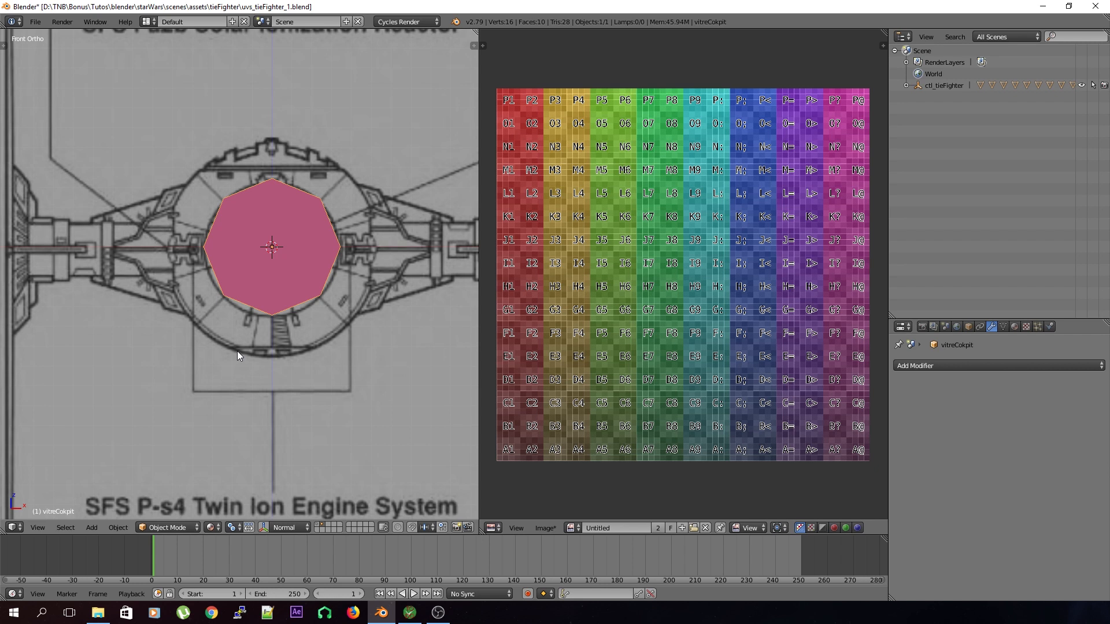
{"action": "key", "text": "Tab"}
{"action": "key", "text": "a"}
{"action": "key", "text": "a"}
{"action": "key", "text": "u"}
{"action": "left_click", "coordinate": [220, 340]}
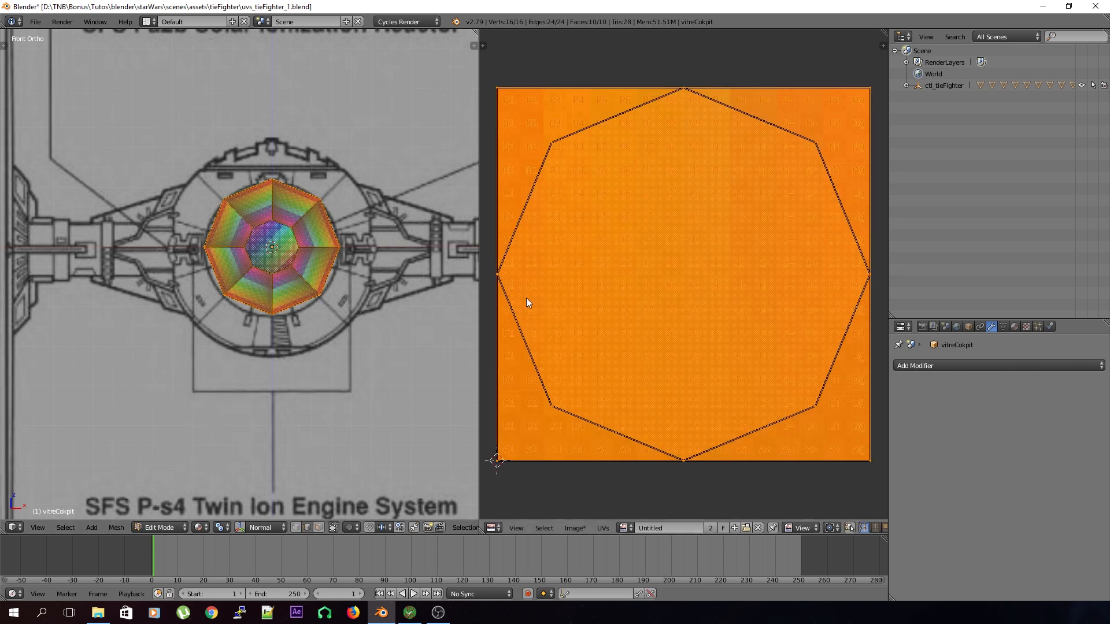
- Try to map the window glass with Project From View from the front
{"action": "scroll", "coordinate": [272, 254], "scroll_direction": "up", "scroll_amount": 5}
{"action": "scroll", "coordinate": [283, 260], "scroll_direction": "down", "scroll_amount": 4}
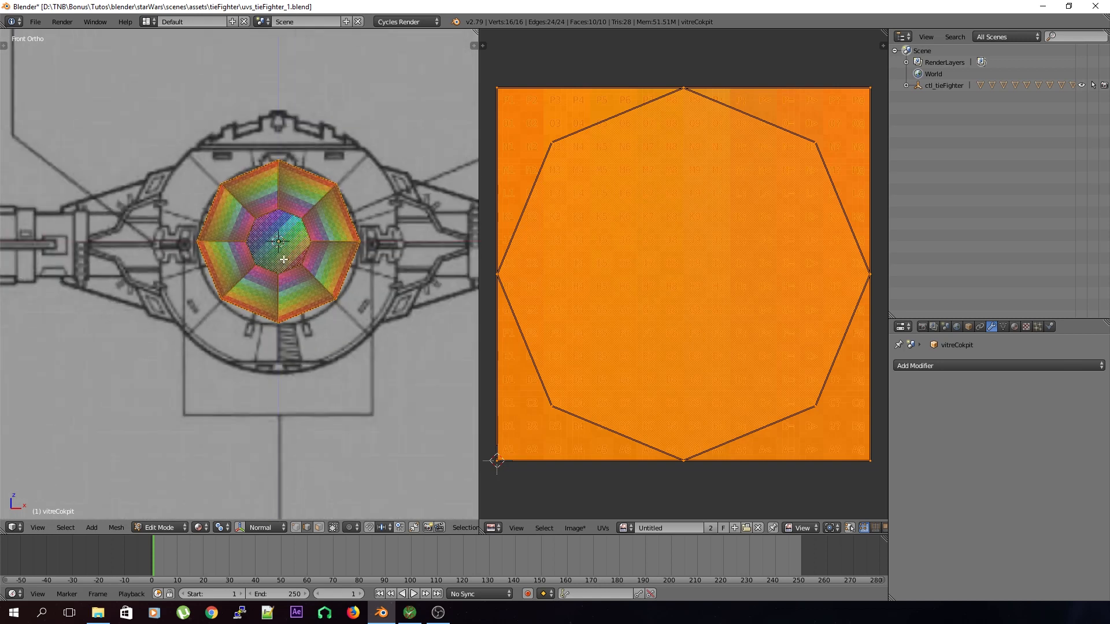
{"action": "key", "text": "u"}
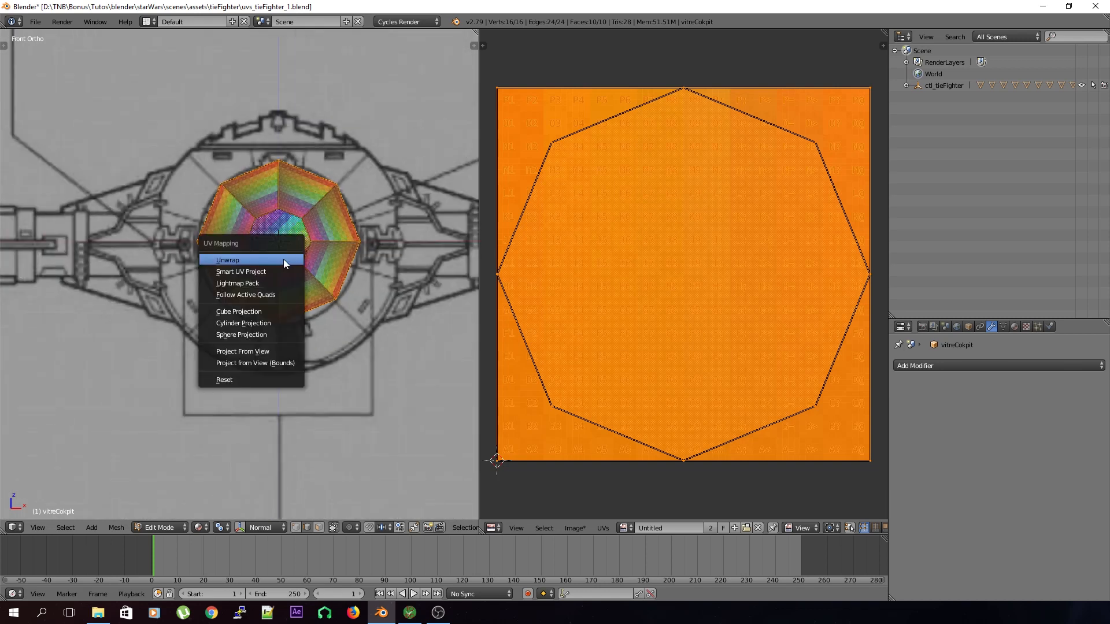
{"action": "left_click", "coordinate": [276, 352]}
- Return to Object Mode and examine the colour grid on the back and sides of the window glass
{"action": "key", "text": "Tab"}
{"action": "middle_click_drag", "start_coordinate": [277, 351], "coordinate": [283, 273]}
{"action": "scroll", "coordinate": [276, 258], "scroll_direction": "down", "scroll_amount": 3}
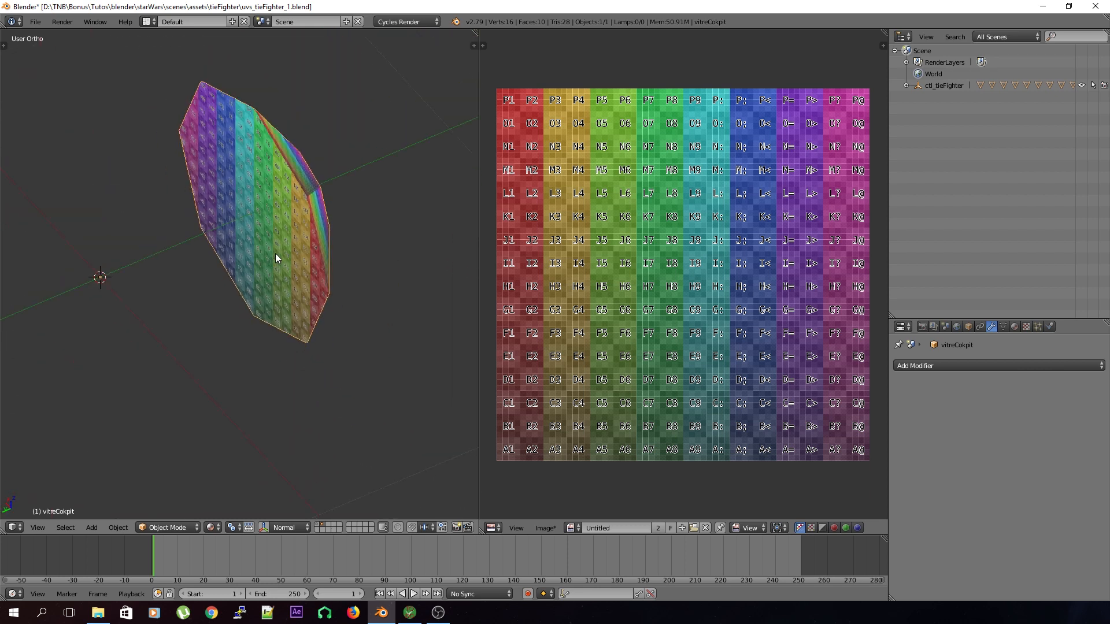
{"action": "key", "text": "a"}
{"action": "middle_click_drag", "start_coordinate": [275, 253], "coordinate": [231, 255]}
{"action": "key", "text": "Tab"}
{"action": "key", "text": "Tab"}
{"action": "right_click", "coordinate": [231, 275]}
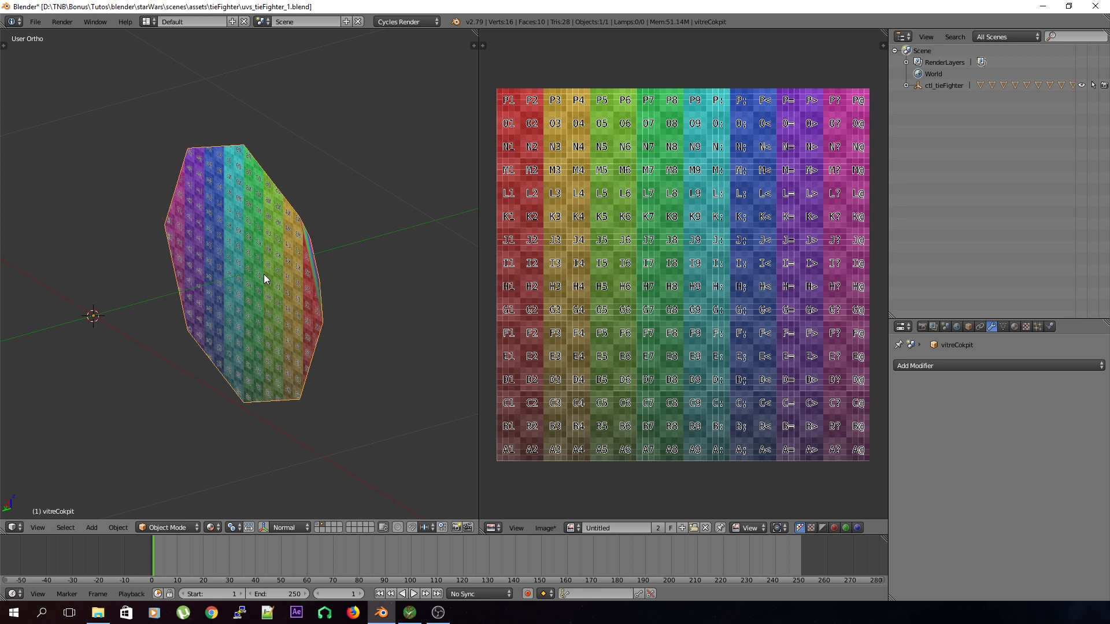
- Delete the large octagonal back face of the window glass in Edit Mode, using face selection
{"action": "key", "text": "Tab"}
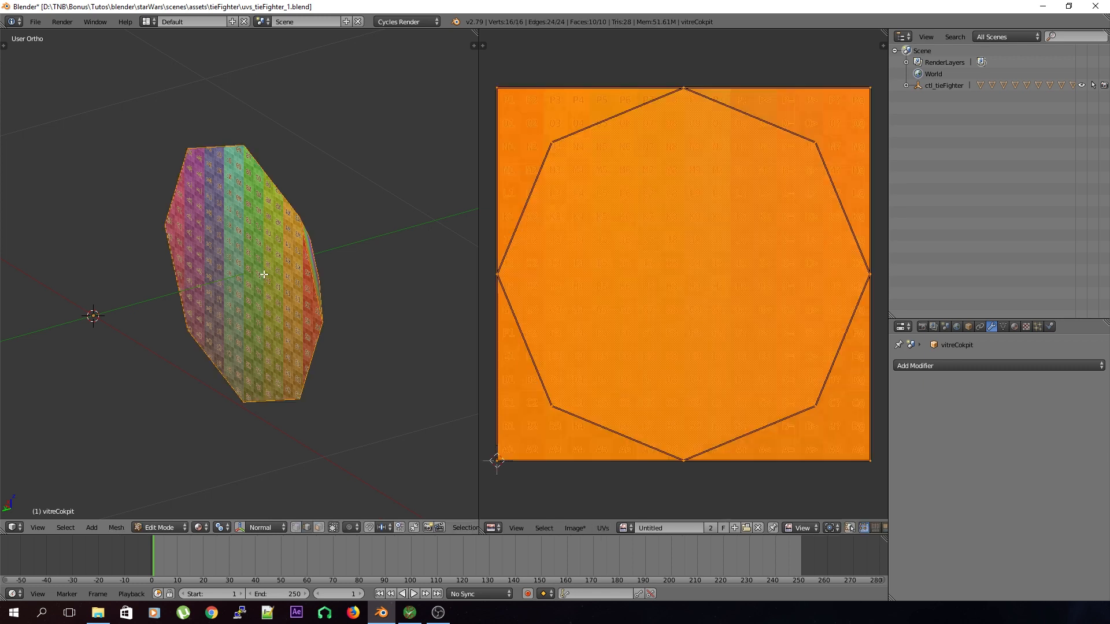
{"action": "left_click", "coordinate": [319, 528]}
{"action": "right_click", "coordinate": [240, 305]}
{"action": "key", "text": "x"}
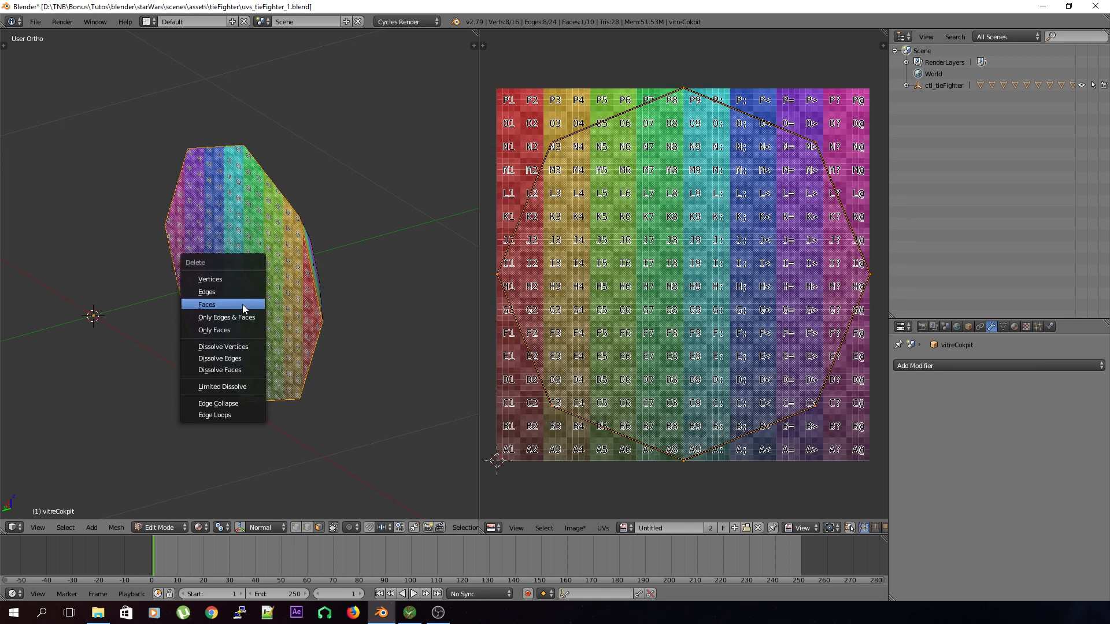
{"action": "left_click", "coordinate": [241, 304]}
- Select all remaining faces of the window glass and unwrap them
{"action": "middle_click_drag", "start_coordinate": [249, 346], "coordinate": [142, 321]}
{"action": "key", "text": "a"}
{"action": "key", "text": "u"}
{"action": "left_click", "coordinate": [139, 324]}
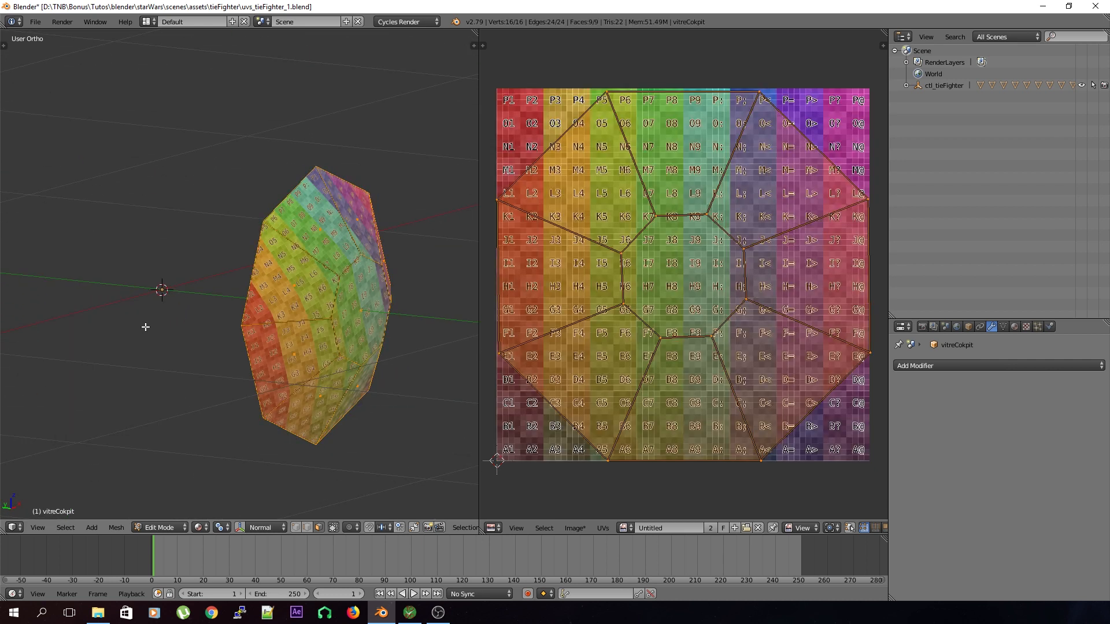
- Deselect the window glass, save over the existing file and check the colour grid across its panes
{"action": "key", "text": "a"}
{"action": "key", "text": "ctrl+s"}
{"action": "middle_click_drag", "start_coordinate": [296, 353], "coordinate": [276, 379]}
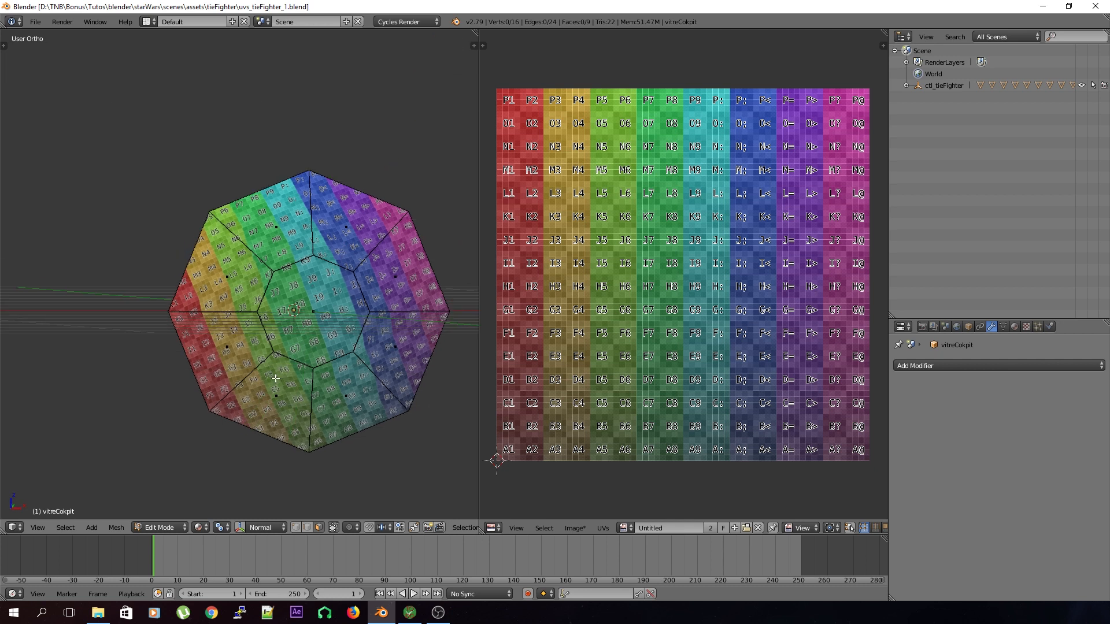
{"action": "key", "text": "ctrl+s"}
{"action": "left_click", "coordinate": [276, 379]}
{"action": "middle_click_drag", "start_coordinate": [276, 379], "coordinate": [18, 405]}
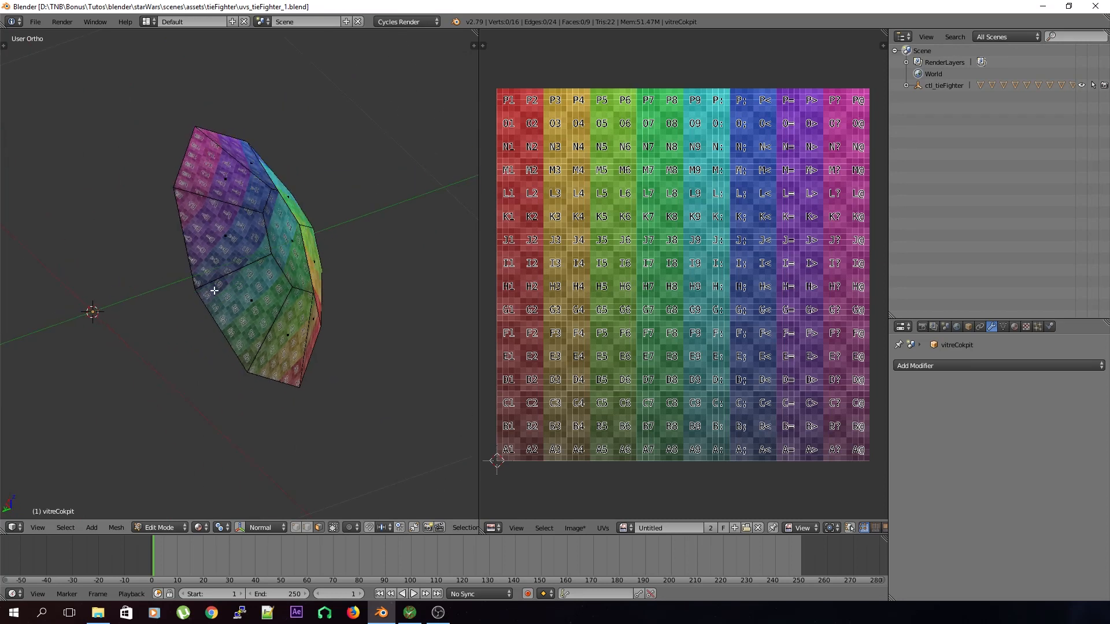
- Return to Object Mode, save over the existing file, move the window glass to the first layer and show the whole ship
{"action": "key", "text": "Tab"}
{"action": "key", "text": "ctrl+s"}
{"action": "left_click", "coordinate": [403, 353]}
{"action": "middle_click_drag", "start_coordinate": [394, 364], "coordinate": [203, 354]}
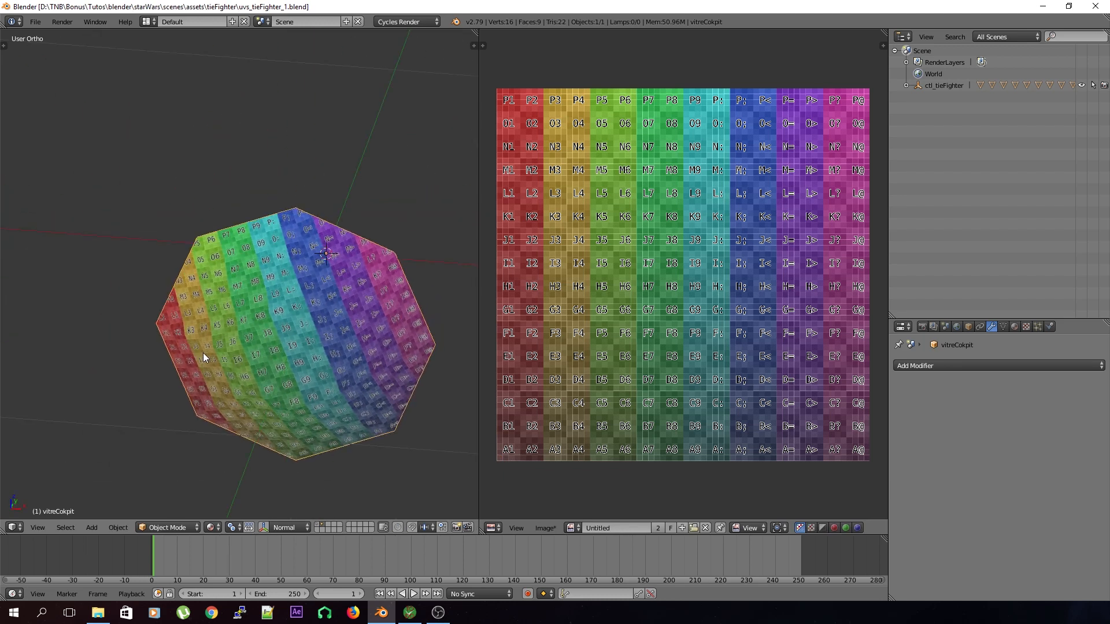
{"action": "key", "text": "x"}
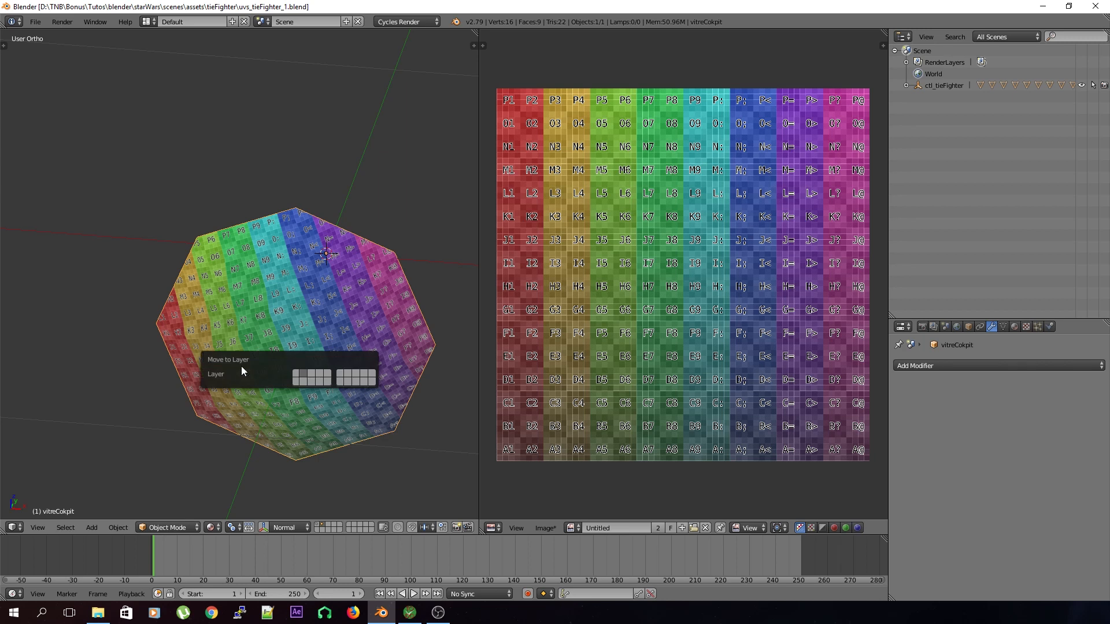
{"action": "left_click", "coordinate": [296, 376]}
{"action": "key", "text": "ctrl+z"}
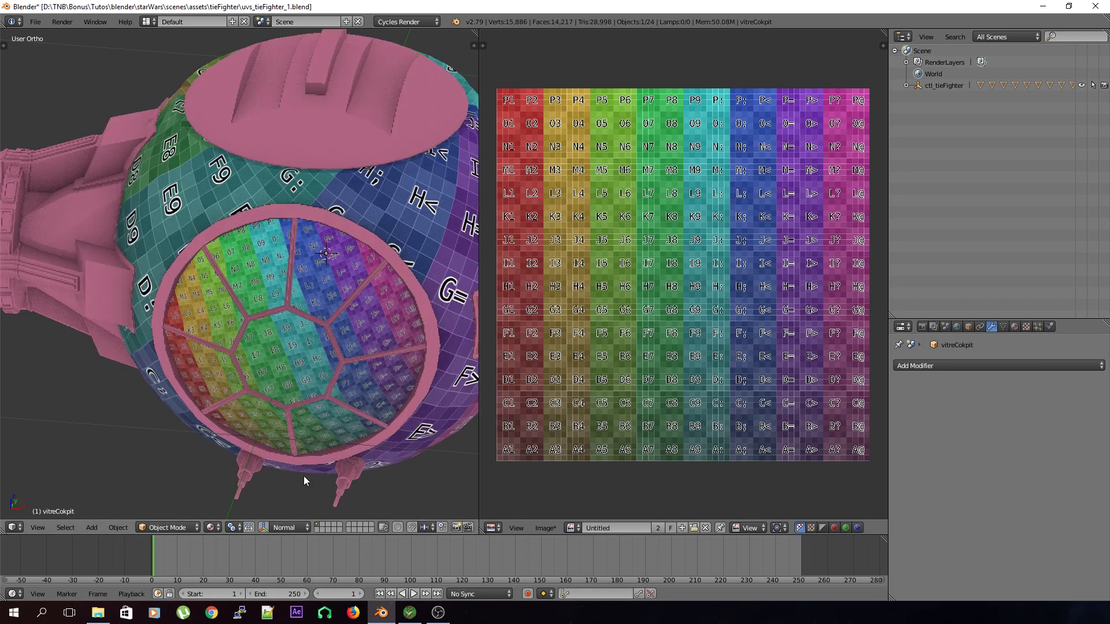
- Select the window frame strips (edges), move them to the second layer and show only that layer
{"action": "right_click", "coordinate": [286, 423], "text": "alt"}
{"action": "left_click", "coordinate": [286, 423]}
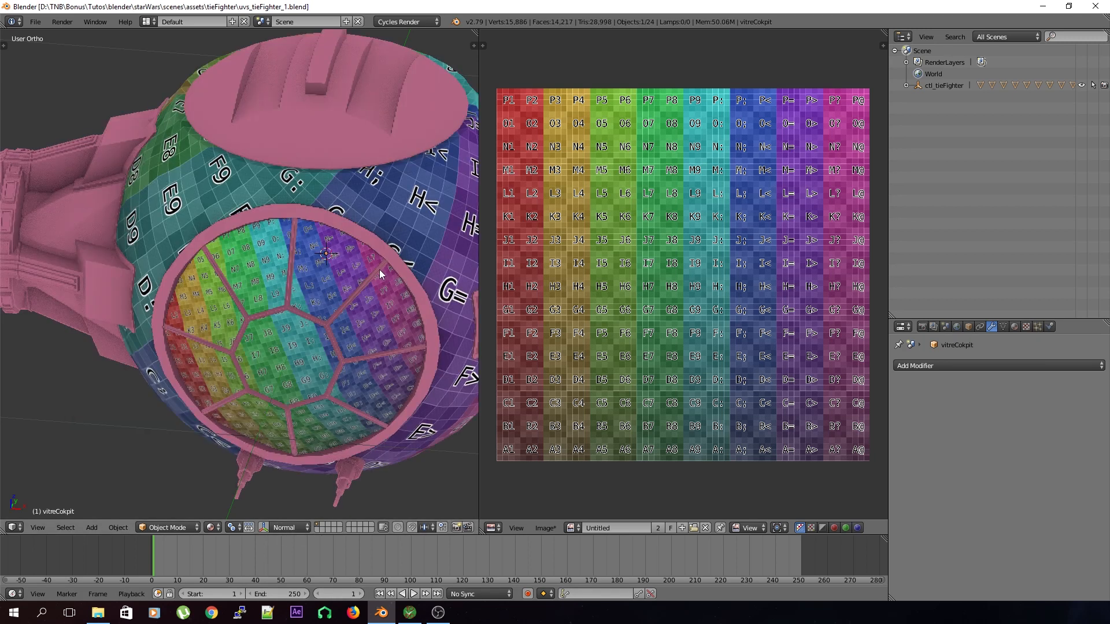
{"action": "middle_click_drag", "start_coordinate": [362, 352], "coordinate": [358, 333]}
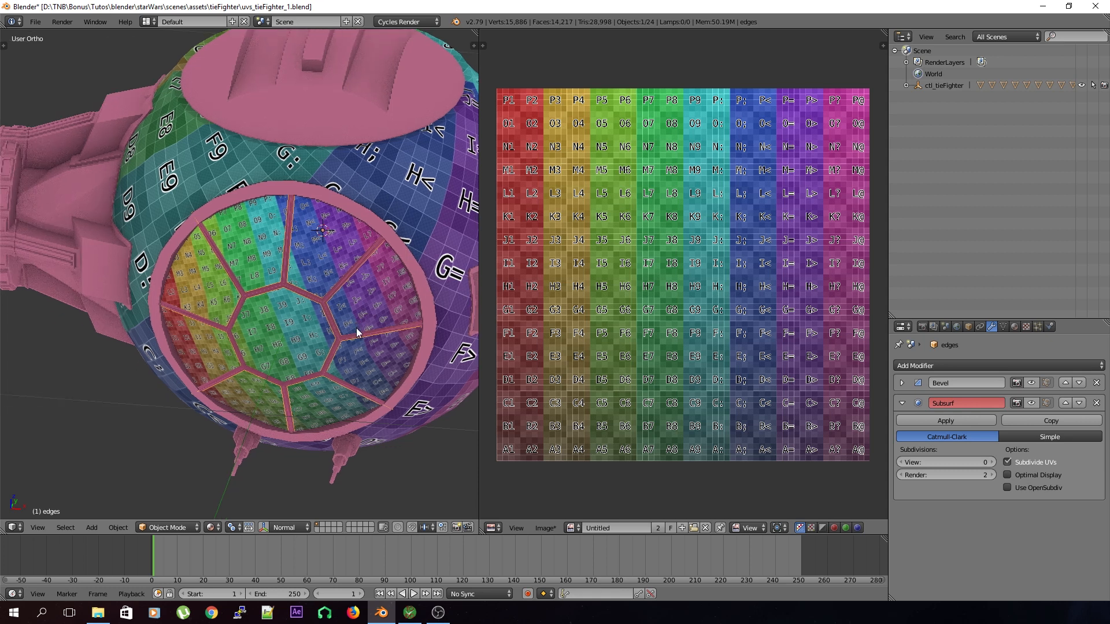
{"action": "key", "text": "m"}
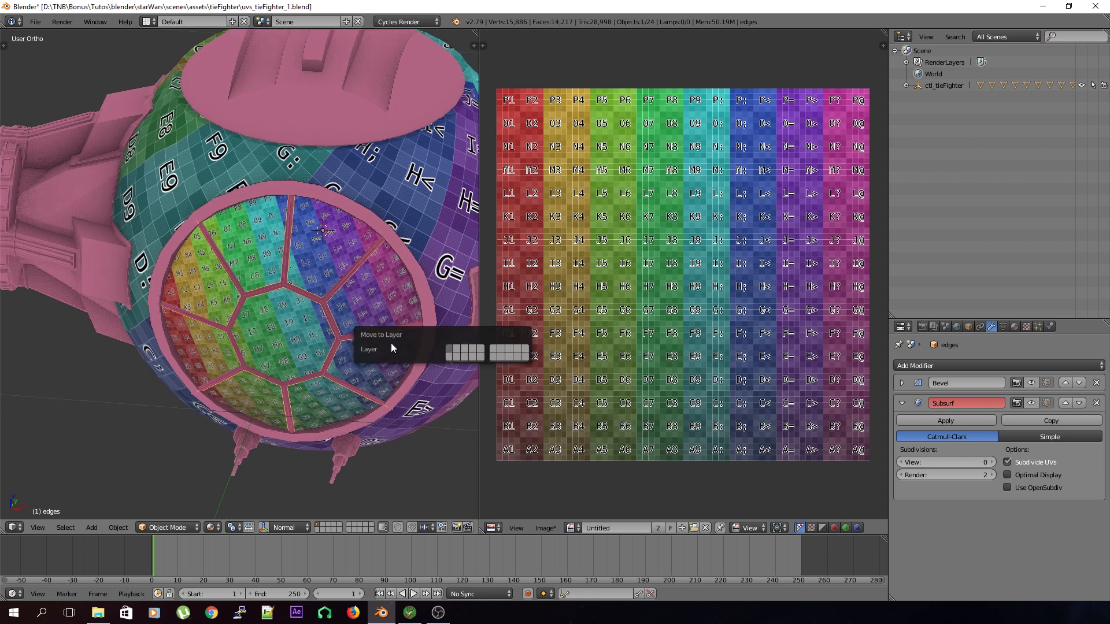
{"action": "left_click", "coordinate": [457, 352]}
{"action": "key", "text": "2"}
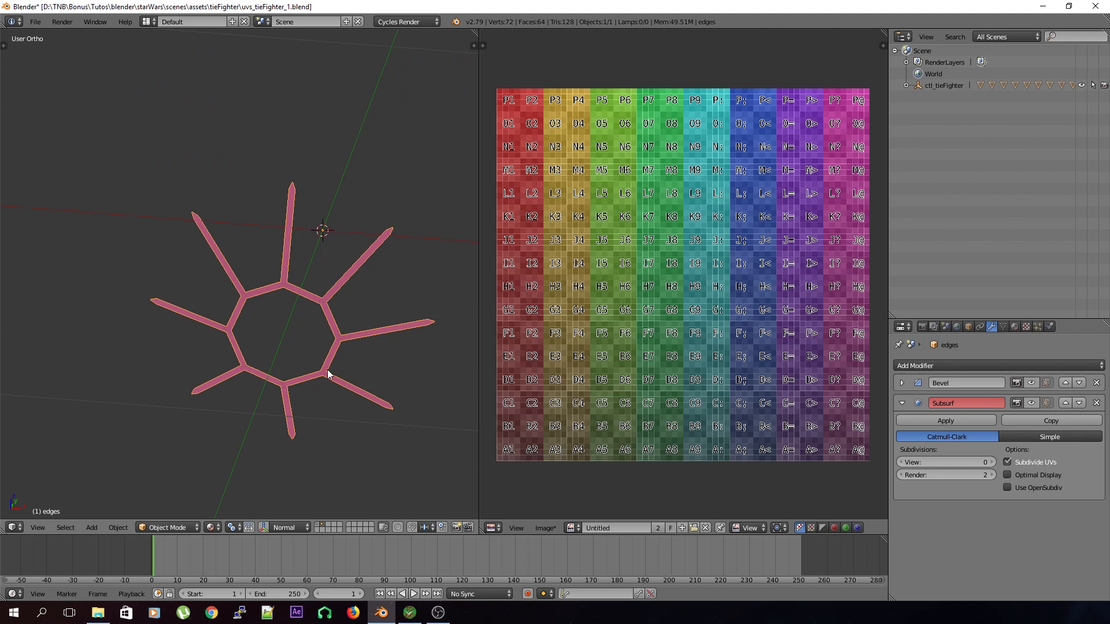
- Select all of the window frame's geometry in Edit Mode and map it with Project From View in front orthographic view
{"action": "key", "text": "Tab"}
{"action": "key", "text": "a"}
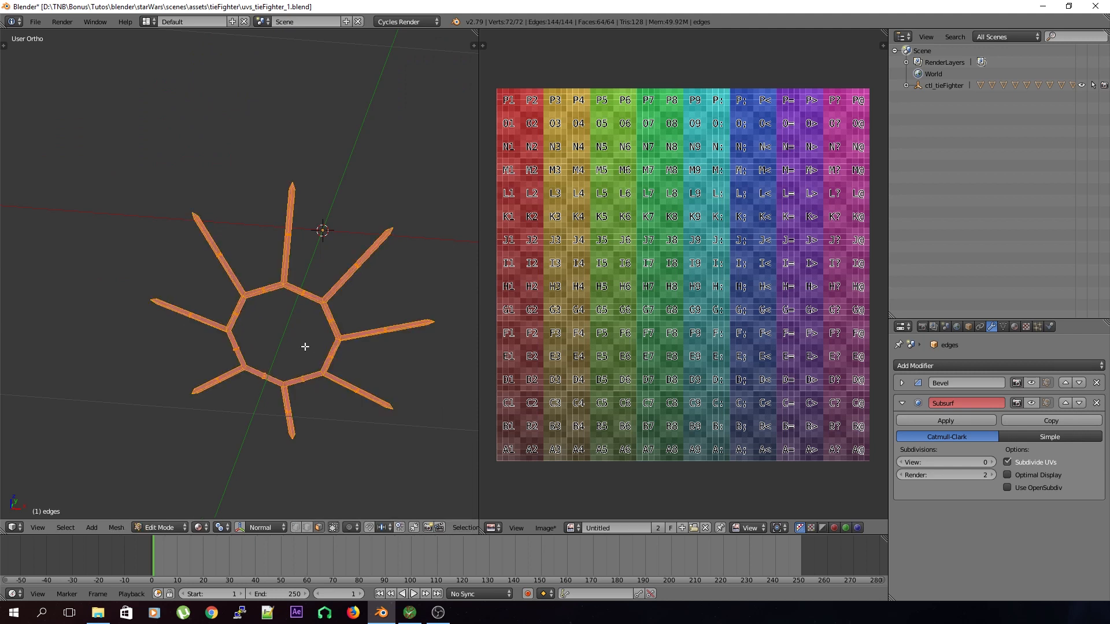
{"action": "key", "text": "a"}
{"action": "middle_click_drag", "start_coordinate": [305, 346], "coordinate": [130, 294]}
{"action": "scroll", "coordinate": [130, 295], "scroll_direction": "up", "scroll_amount": 3}
{"action": "middle_click_drag", "start_coordinate": [206, 310], "coordinate": [16, 322]}
{"action": "key", "text": "KP_1"}
{"action": "key", "text": "a"}
{"action": "key", "text": "KP_5"}
{"action": "scroll", "coordinate": [387, 271], "scroll_direction": "up", "scroll_amount": 5}
{"action": "key", "text": "KP_5"}
{"action": "scroll", "coordinate": [387, 270], "scroll_direction": "down", "scroll_amount": 4}
{"action": "key", "text": "u"}
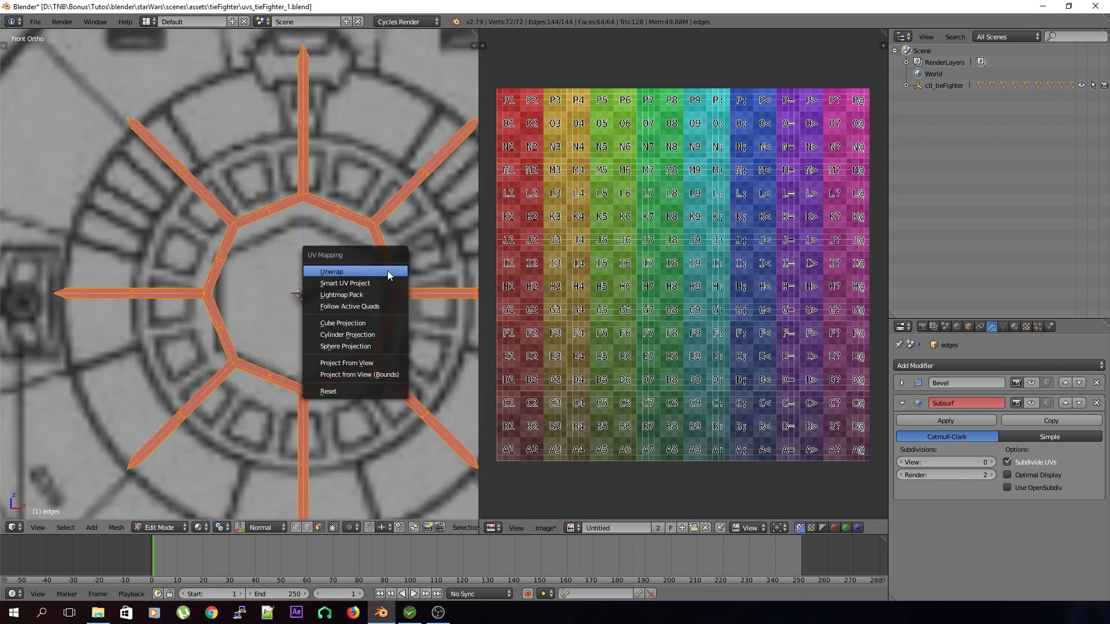
{"action": "left_click", "coordinate": [388, 270]}
{"action": "key", "text": "u"}
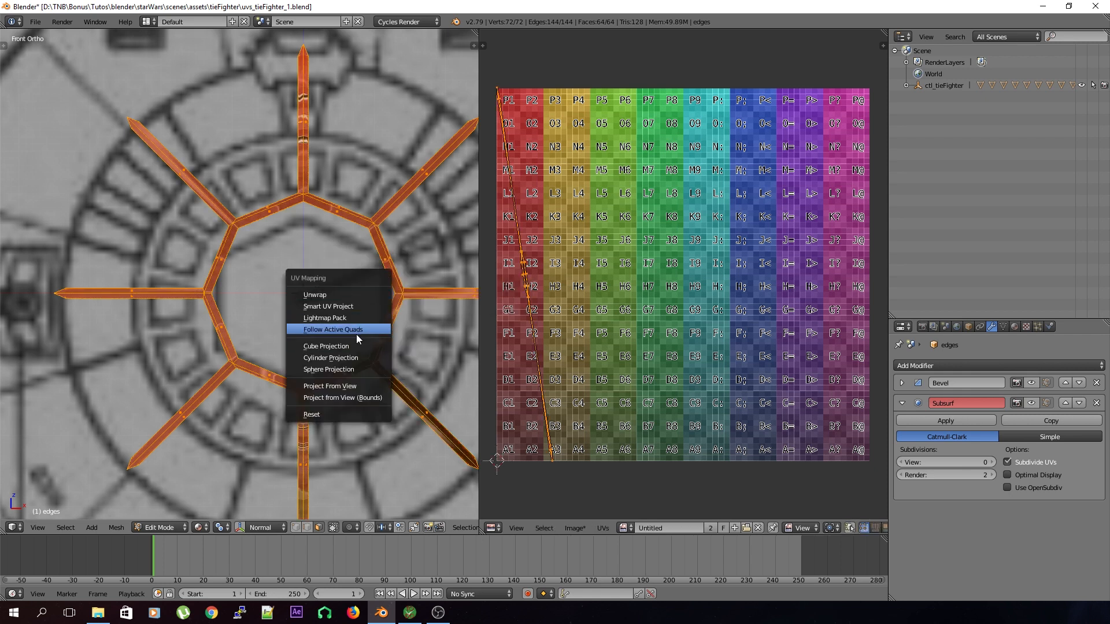
{"action": "left_click", "coordinate": [359, 384]}
- Compare a plain Unwrap of the window frame with Project From View, ending on Project From View
{"action": "key", "text": "u"}
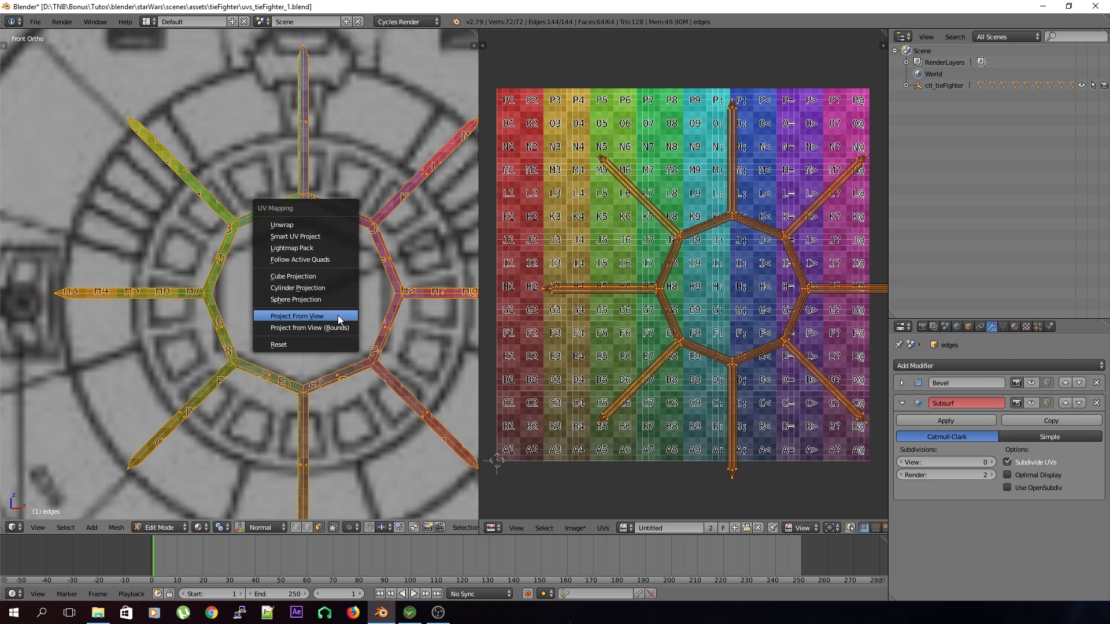
{"action": "left_click", "coordinate": [321, 225]}
{"action": "key", "text": "u"}
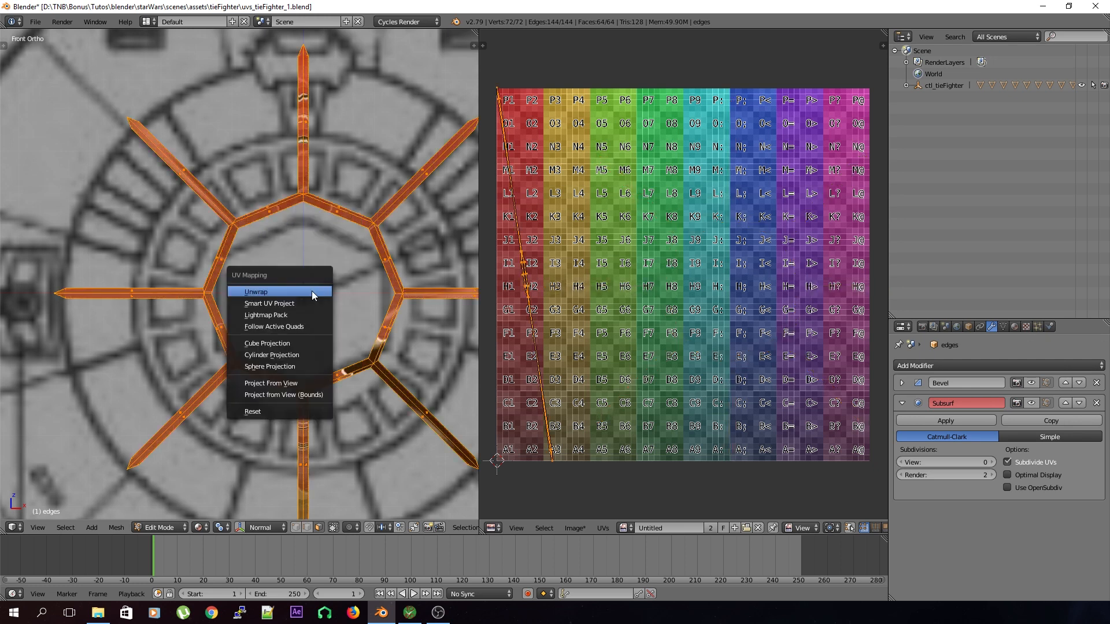
{"action": "left_click", "coordinate": [306, 381]}
{"action": "left_click", "coordinate": [603, 528]}
{"action": "left_click", "coordinate": [616, 471]}
{"action": "left_click", "coordinate": [603, 527]}
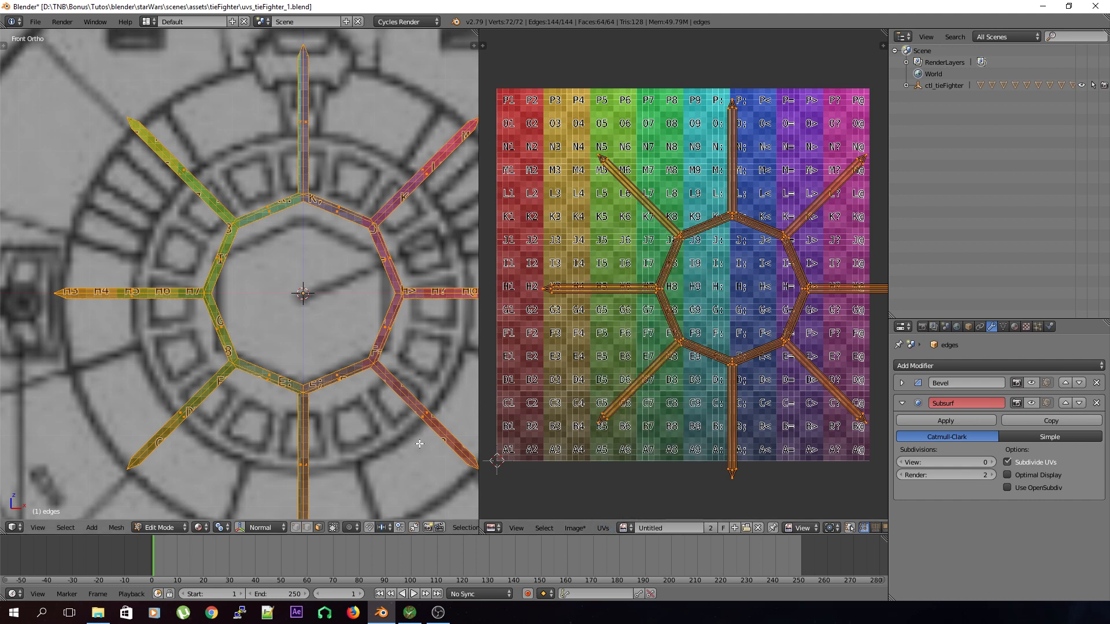
- Return to Object Mode and examine the colour grid along the window frame strips from both sides
{"action": "key", "text": "Tab"}
{"action": "middle_click_drag", "start_coordinate": [296, 314], "coordinate": [370, 344]}
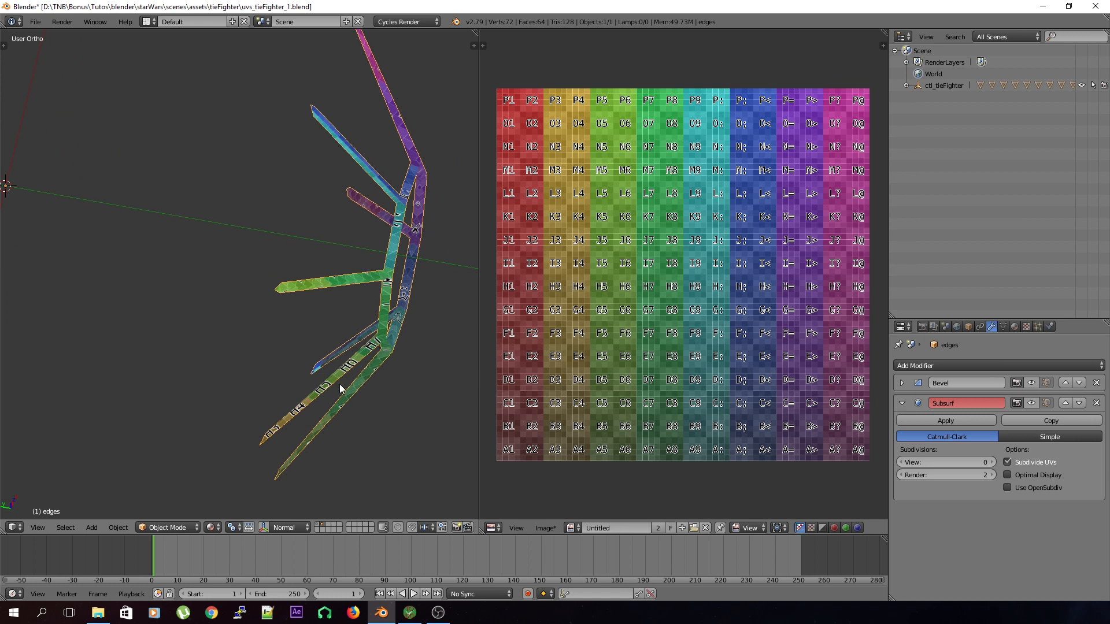
{"action": "middle_click_drag", "start_coordinate": [292, 398], "coordinate": [331, 359]}
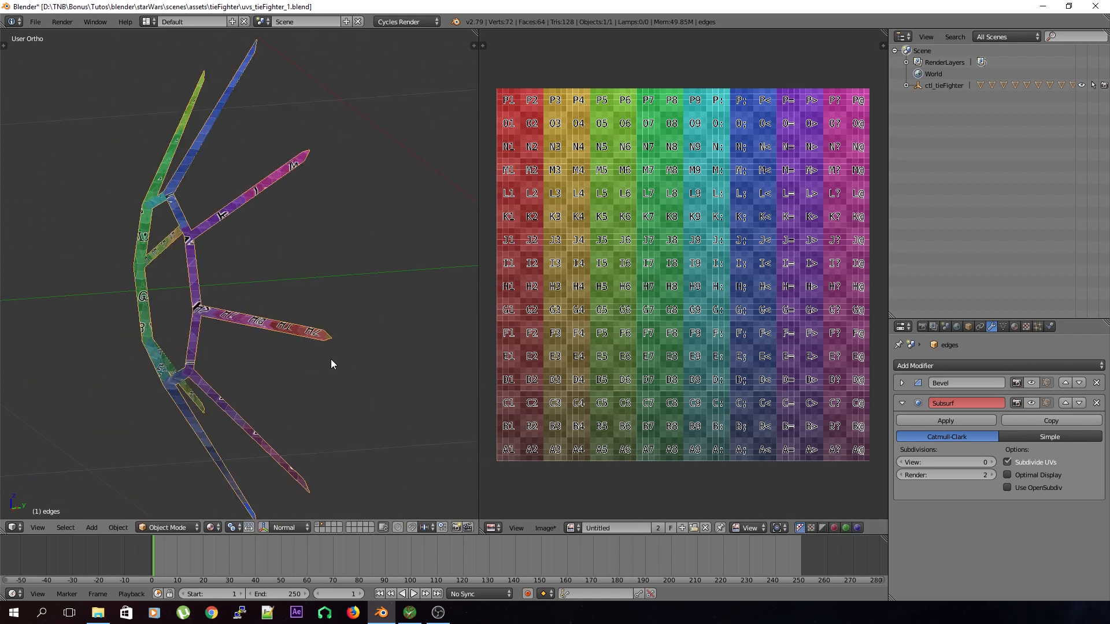
- Move the window frame back to the first layer, show the whole ship in perspective and save over the existing file
{"action": "key", "text": "m"}
{"action": "left_click", "coordinate": [427, 383]}
{"action": "key", "text": "ctrl+s"}
{"action": "left_click", "coordinate": [227, 350]}
{"action": "left_click", "coordinate": [318, 525]}
{"action": "scroll", "coordinate": [295, 444], "scroll_direction": "down", "scroll_amount": 8}
{"action": "scroll", "coordinate": [295, 443], "scroll_direction": "down", "scroll_amount": 1}
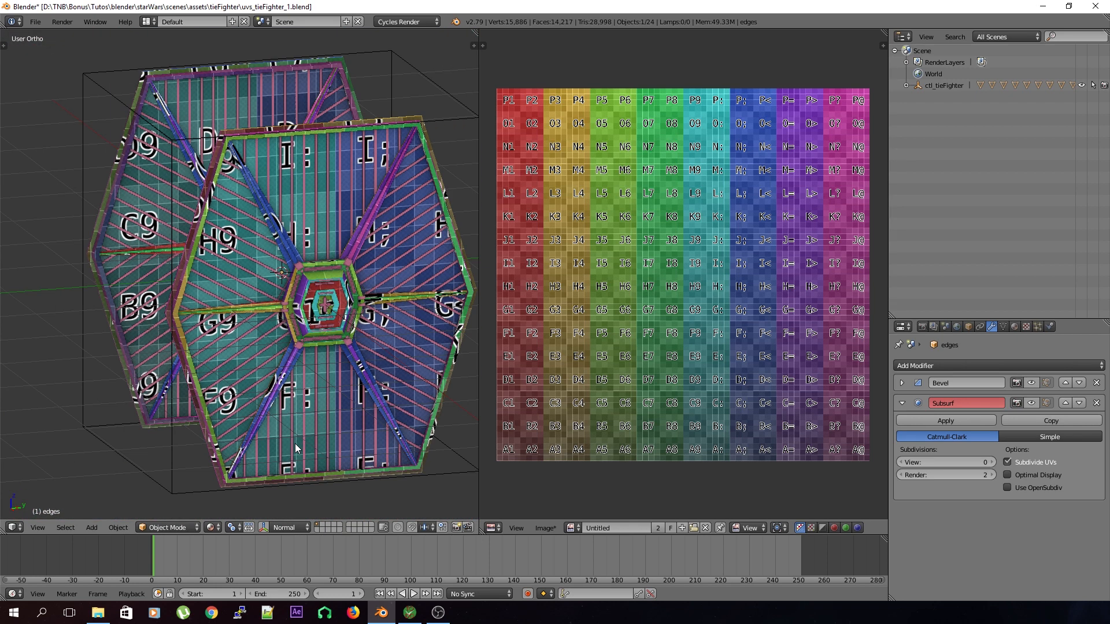
{"action": "key", "text": "KP_5"}
{"action": "key", "text": "ctrl+s"}
{"action": "left_click", "coordinate": [295, 443]}
- Pick the wing attachment arm attacheAiles.001 beside the cockpit and select all of its geometry in Edit Mode
{"action": "middle_click_drag", "start_coordinate": [214, 353], "coordinate": [305, 314]}
{"action": "scroll", "coordinate": [303, 303], "scroll_direction": "up", "scroll_amount": 3}
{"action": "right_click", "coordinate": [324, 360]}
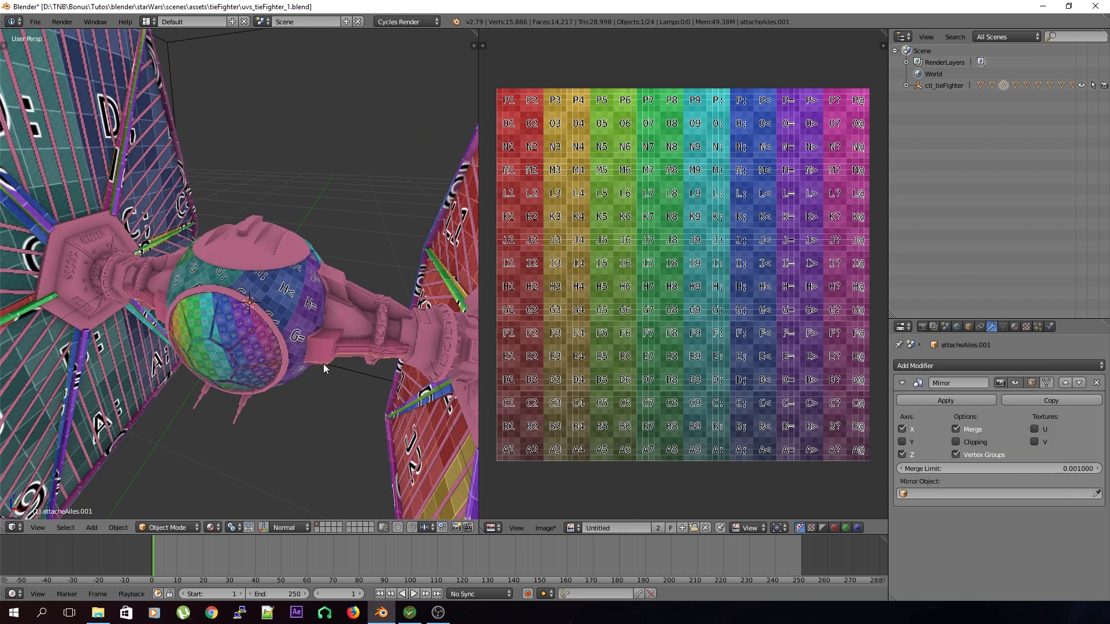
{"action": "key", "text": "Tab"}
{"action": "key", "text": "Tab"}
{"action": "middle_click_drag", "start_coordinate": [266, 351], "coordinate": [300, 343], "text": "shift"}
{"action": "key", "text": "Tab"}
{"action": "middle_click_drag", "start_coordinate": [311, 407], "coordinate": [356, 368]}
{"action": "middle_click_drag", "start_coordinate": [217, 384], "coordinate": [249, 386], "text": "shift"}
{"action": "key", "text": "a"}
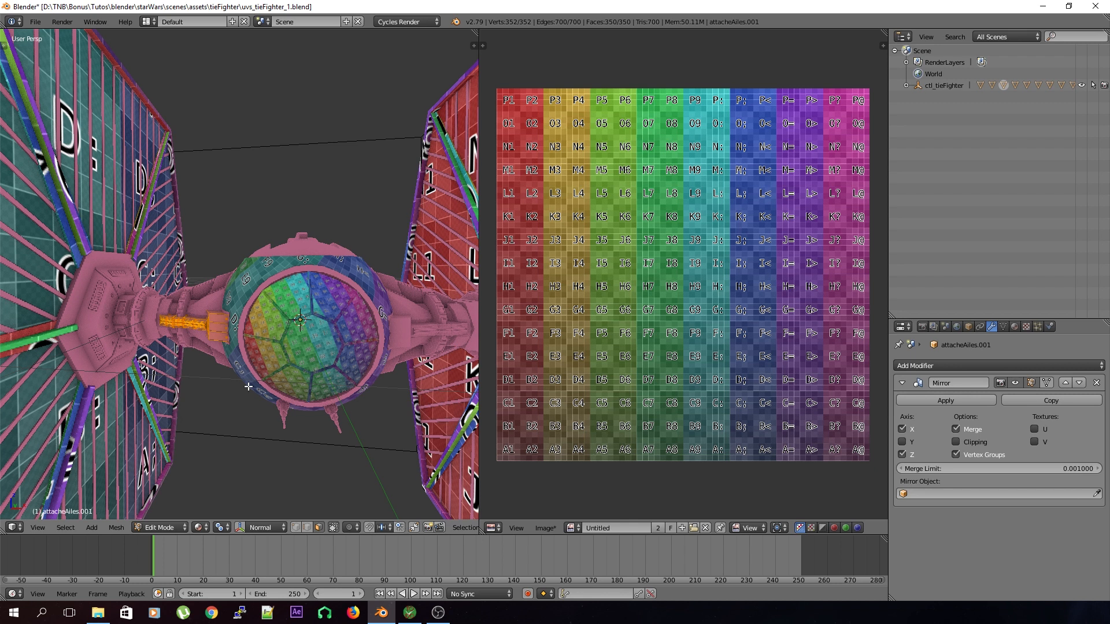
{"action": "middle_click_drag", "start_coordinate": [249, 386], "coordinate": [492, 296]}
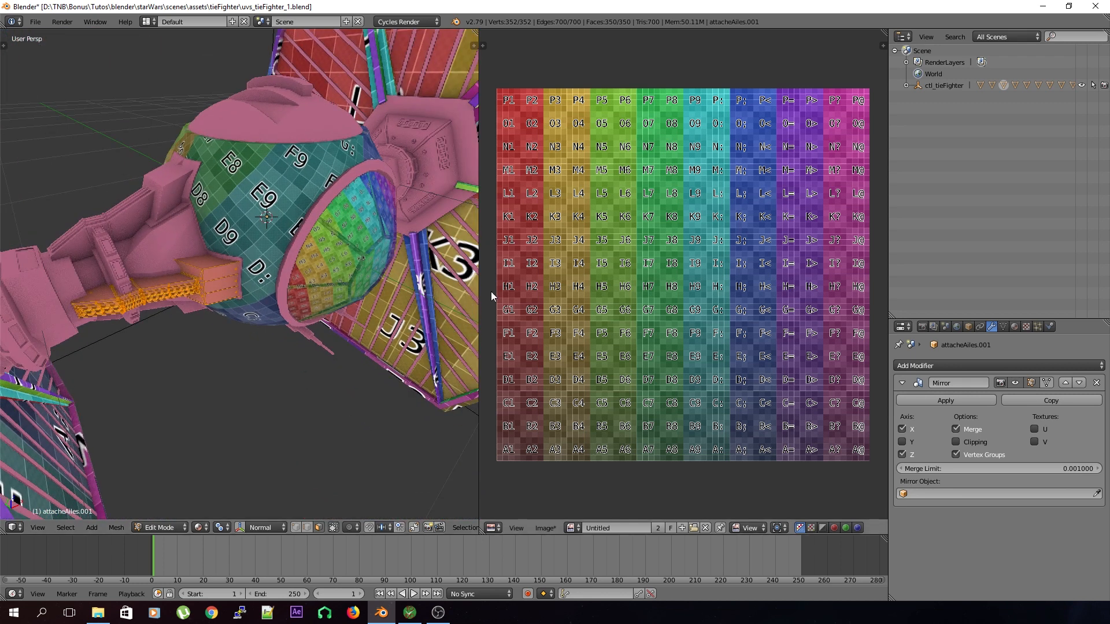
- Unwrap the attachment arm with Smart UV Project, keeping angle limit 66 and island margin 0
{"action": "key", "text": "u"}
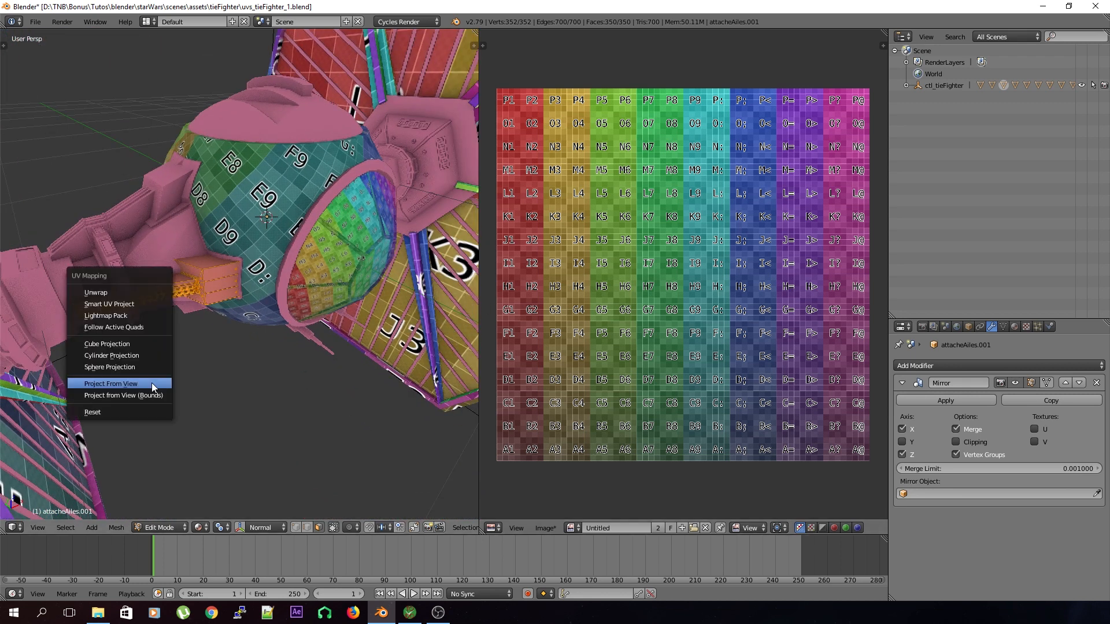
{"action": "left_click", "coordinate": [139, 304]}
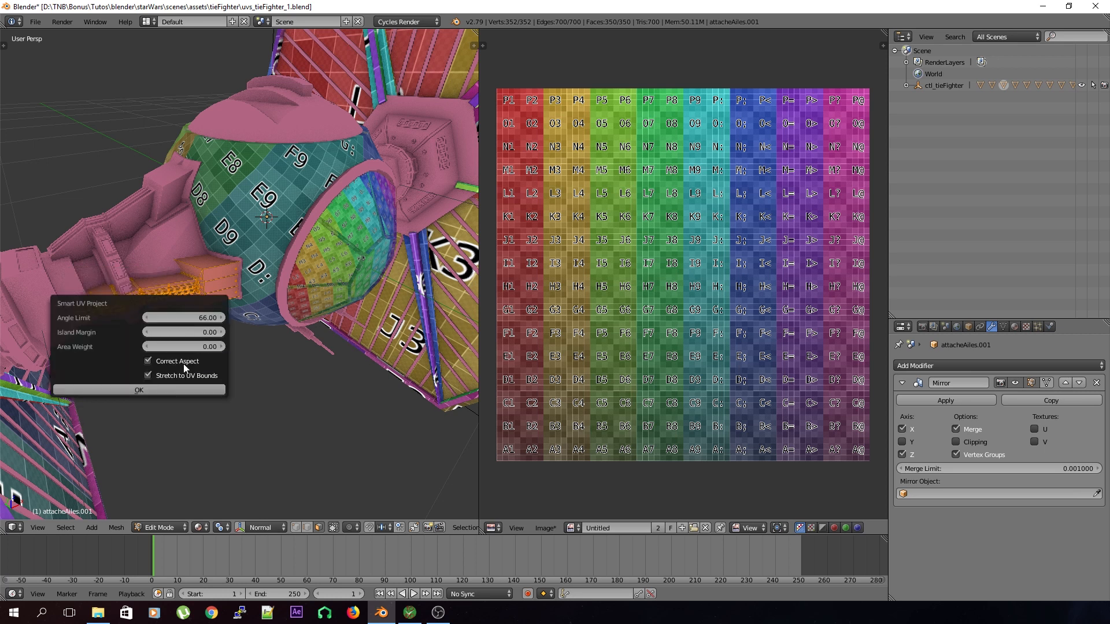
{"action": "left_click", "coordinate": [190, 389]}
{"action": "key", "text": "u"}
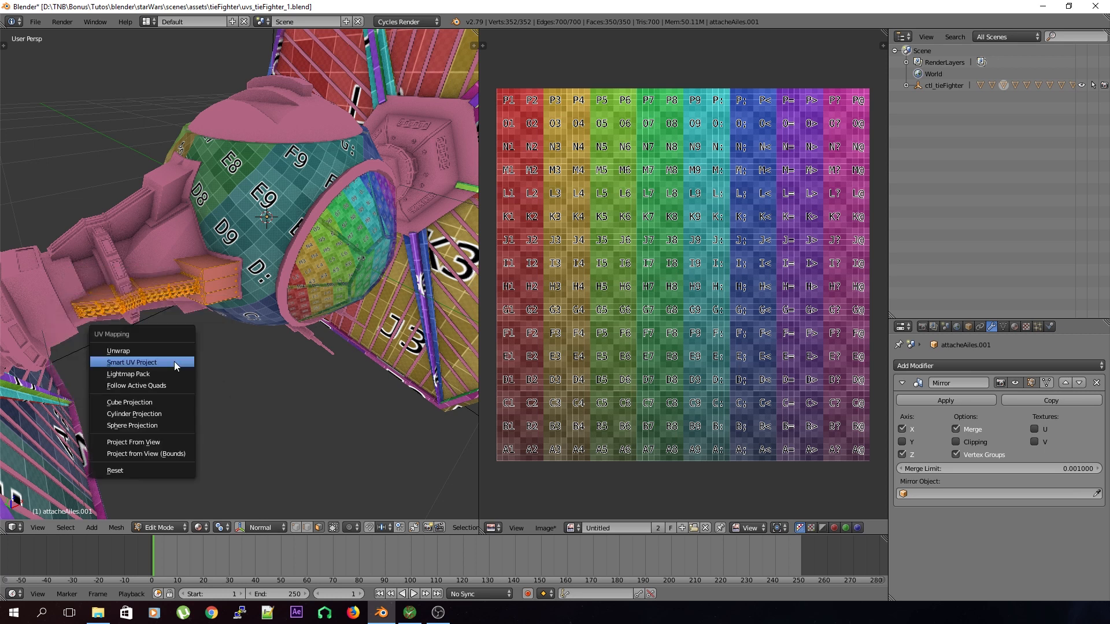
{"action": "left_click", "coordinate": [174, 365]}
{"action": "left_click", "coordinate": [197, 447]}
- Return to Object Mode, check the colour grid around the attachment arms and save over the existing file
{"action": "middle_click_drag", "start_coordinate": [247, 369], "coordinate": [347, 432]}
{"action": "key", "text": "Tab"}
{"action": "middle_click_drag", "start_coordinate": [156, 376], "coordinate": [471, 321]}
{"action": "middle_click_drag", "start_coordinate": [351, 264], "coordinate": [381, 302]}
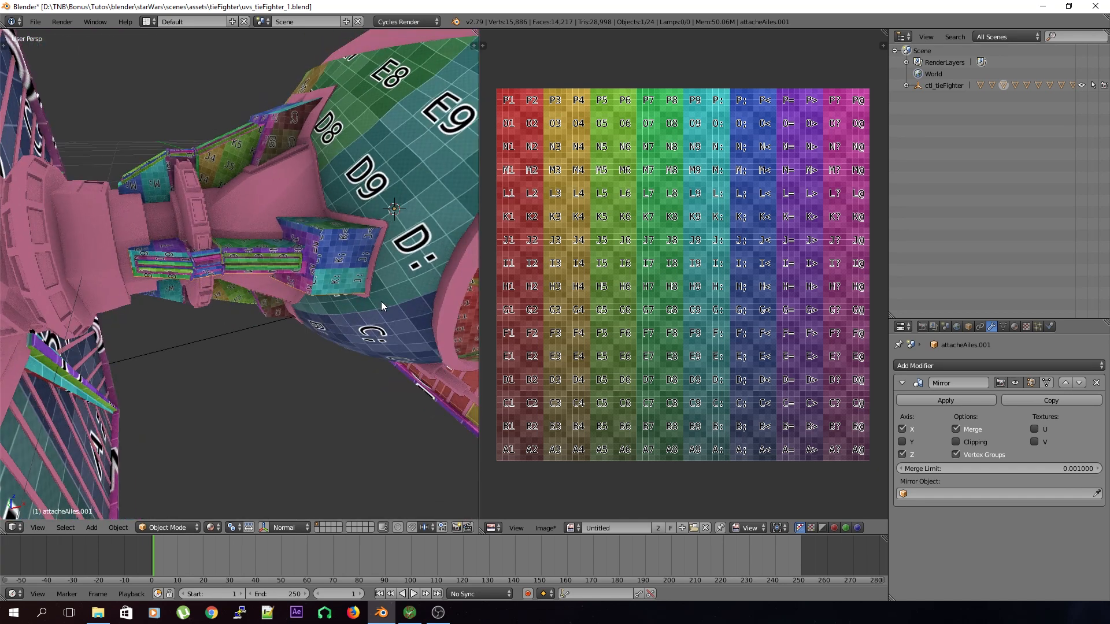
{"action": "middle_click_drag", "start_coordinate": [407, 297], "coordinate": [291, 289]}
{"action": "key", "text": "ctrl+s"}
{"action": "left_click", "coordinate": [294, 290]}
{"action": "key", "text": "ctrl+s"}
{"action": "left_click", "coordinate": [268, 306]}
- Unwrap the central strut attacheAiles.004 between the attachment arms with Smart UV Project and return to Object Mode
{"action": "right_click", "coordinate": [286, 279]}
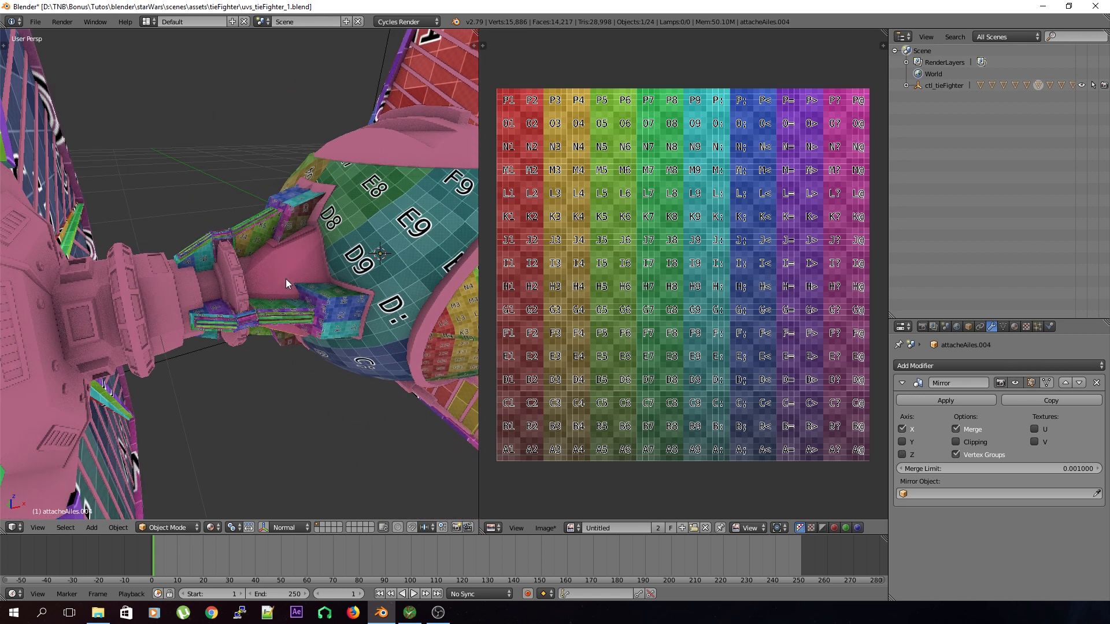
{"action": "key", "text": "Tab"}
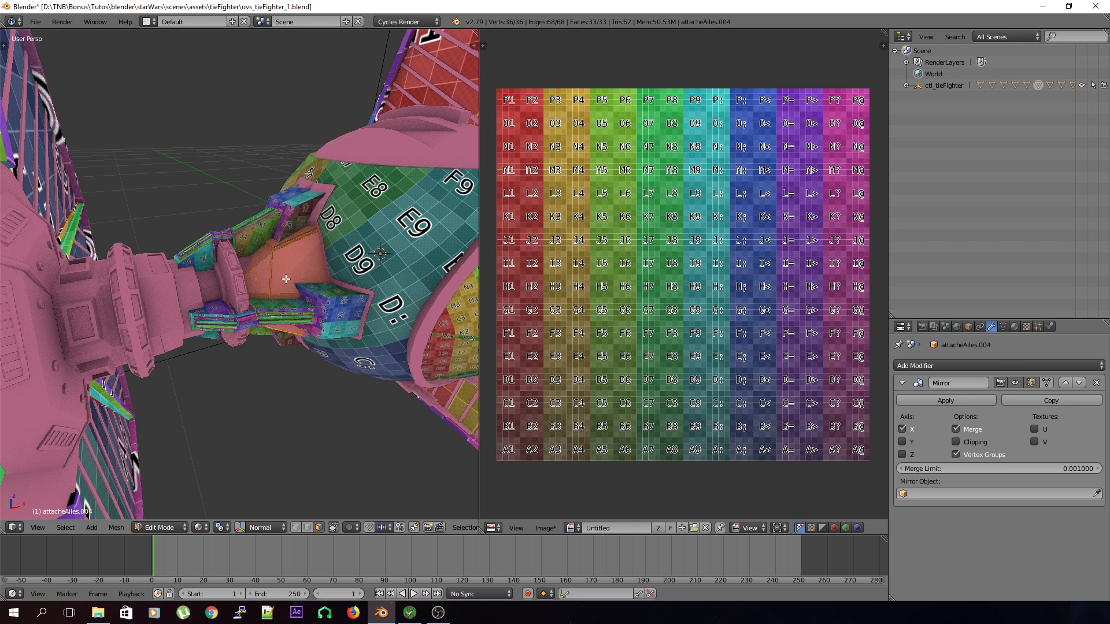
{"action": "key", "text": "u"}
{"action": "left_click", "coordinate": [285, 279]}
{"action": "left_click", "coordinate": [316, 369]}
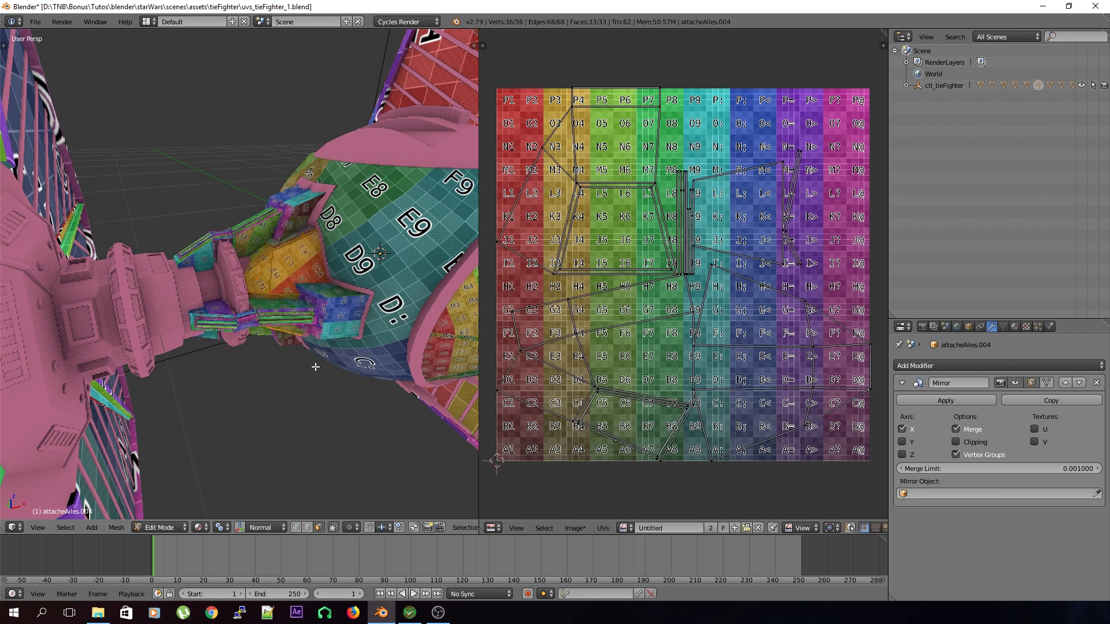
{"action": "key", "text": "Tab"}
- Move the joint plate joinsAttacheAiles at the cockpit sphere to the second layer and show only that layer
{"action": "middle_click_drag", "start_coordinate": [316, 367], "coordinate": [294, 263]}
{"action": "right_click", "coordinate": [294, 264]}
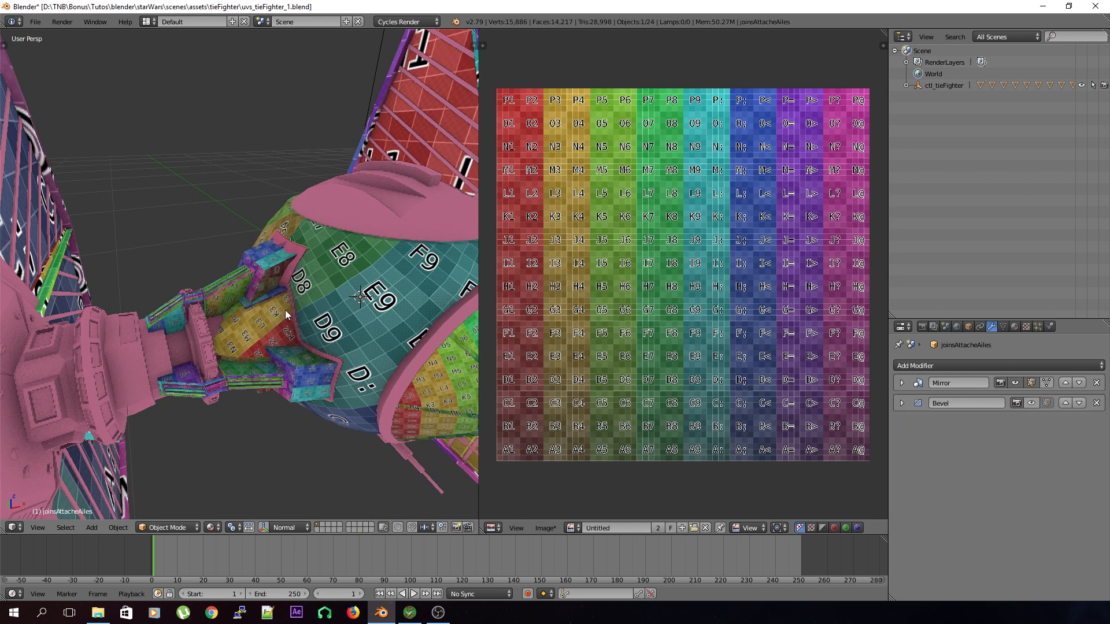
{"action": "key", "text": "u"}
{"action": "key", "text": "Escape"}
{"action": "key", "text": "m"}
{"action": "left_click", "coordinate": [402, 365]}
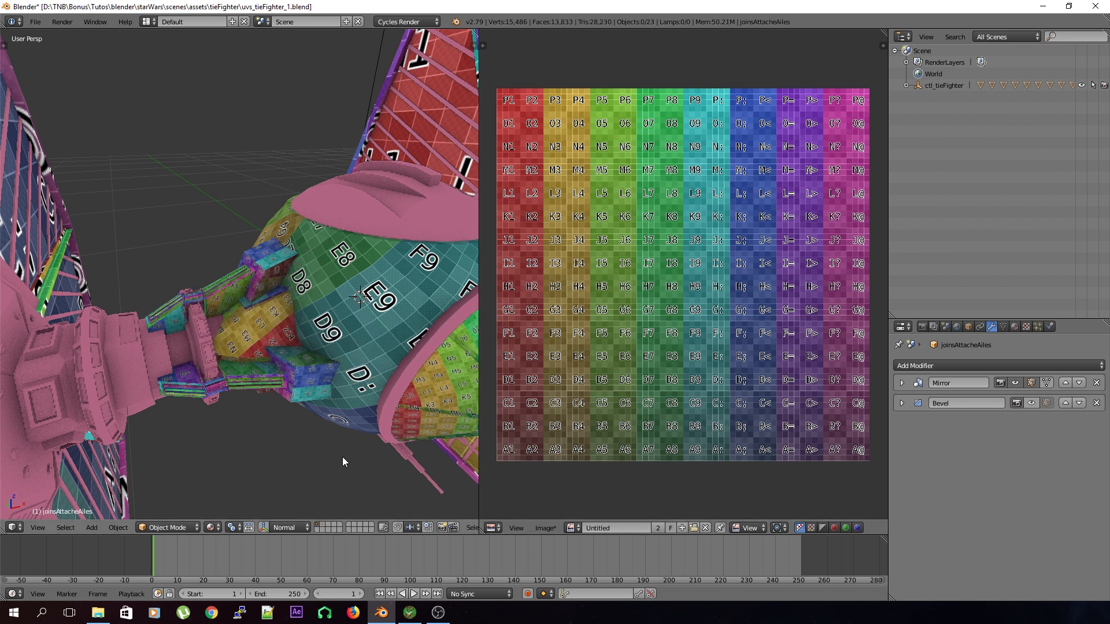
{"action": "left_click", "coordinate": [323, 525]}
- Select the joint plate's outer border edges in Edit Mode and mark them as a seam
{"action": "key", "text": "Tab"}
{"action": "middle_click_drag", "start_coordinate": [354, 414], "coordinate": [210, 404]}
{"action": "scroll", "coordinate": [211, 404], "scroll_direction": "up", "scroll_amount": 1}
{"action": "scroll", "coordinate": [212, 404], "scroll_direction": "up", "scroll_amount": 1, "text": "alt"}
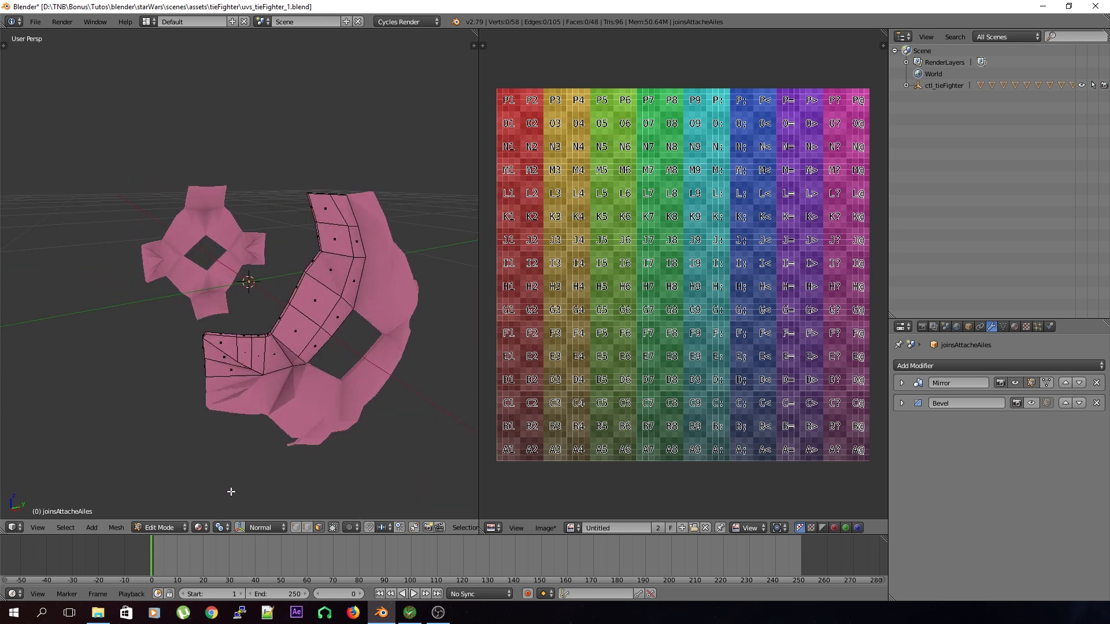
{"action": "scroll", "coordinate": [231, 492], "scroll_direction": "up", "scroll_amount": 2}
{"action": "middle_click_drag", "start_coordinate": [289, 481], "coordinate": [344, 352]}
{"action": "right_click", "coordinate": [344, 350], "text": "alt+shift"}
{"action": "right_click", "coordinate": [285, 284], "text": "alt+shift"}
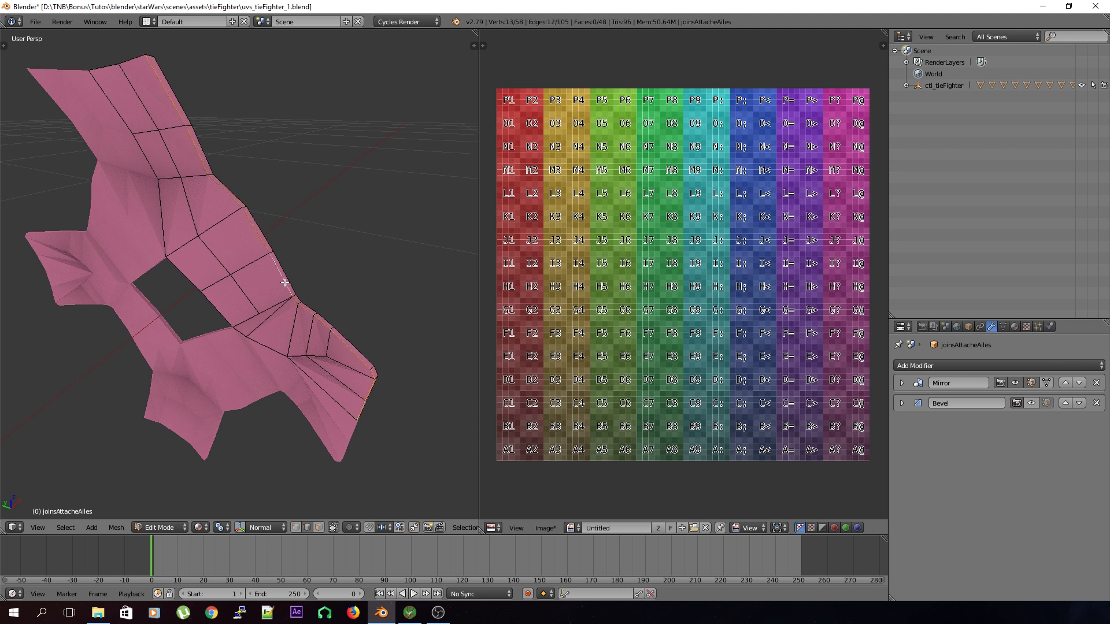
{"action": "middle_click_drag", "start_coordinate": [208, 189], "coordinate": [334, 276]}
{"action": "right_click", "coordinate": [327, 263], "text": "alt+shift"}
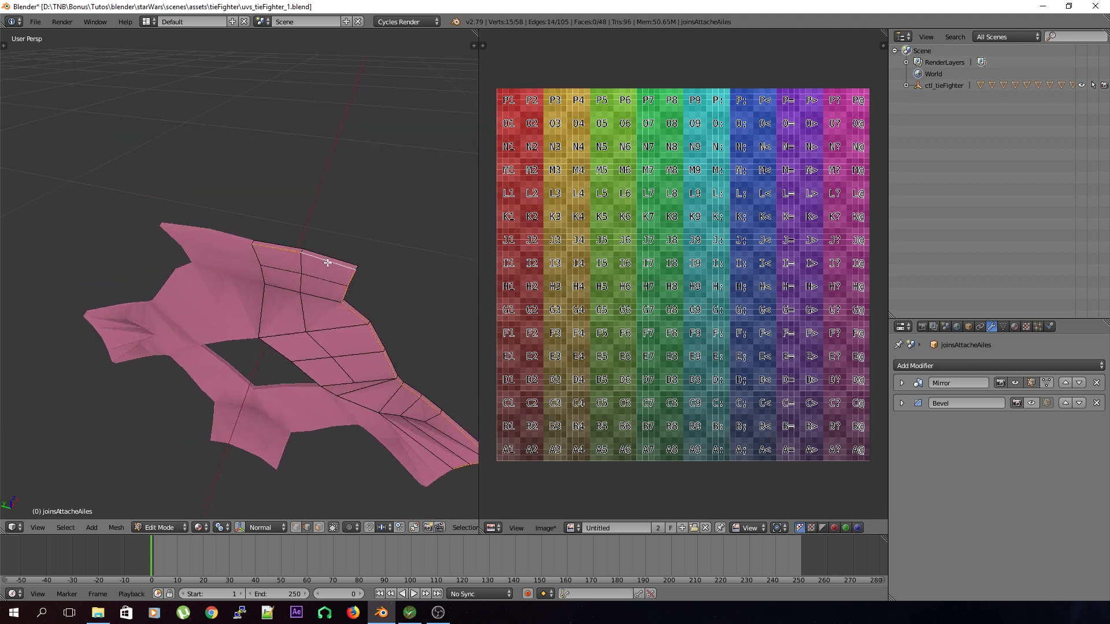
{"action": "key", "text": "ctrl+e"}
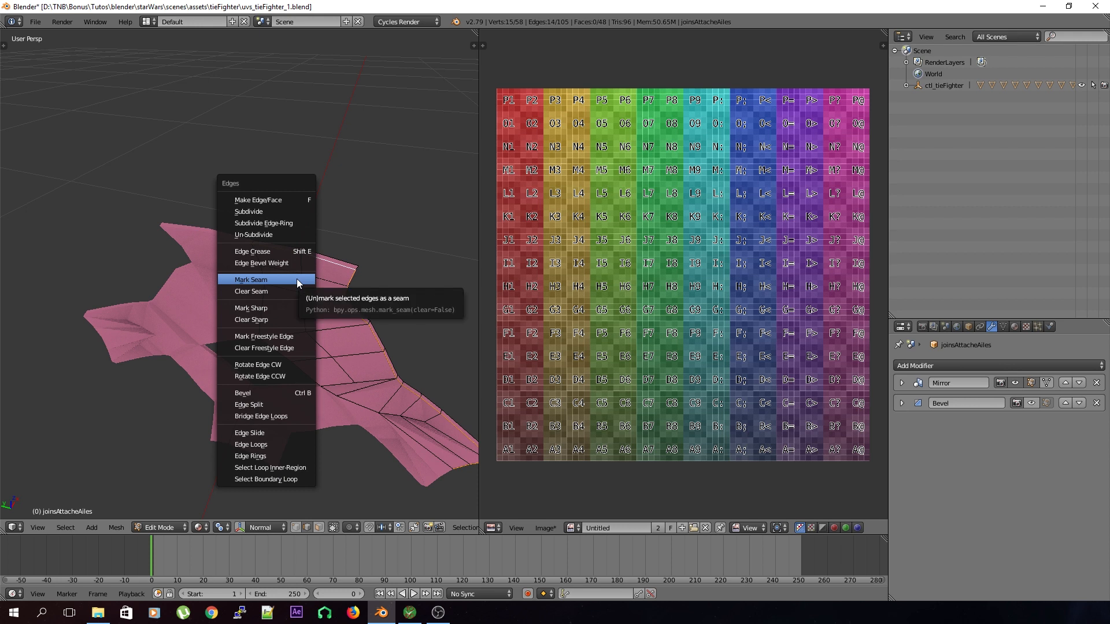
{"action": "left_click", "coordinate": [297, 279]}
- Select all of the joint plate's geometry, unwrap it, check the colour grid and save over the existing file
{"action": "middle_click_drag", "start_coordinate": [324, 289], "coordinate": [243, 302]}
{"action": "key", "text": "a"}
{"action": "key", "text": "u"}
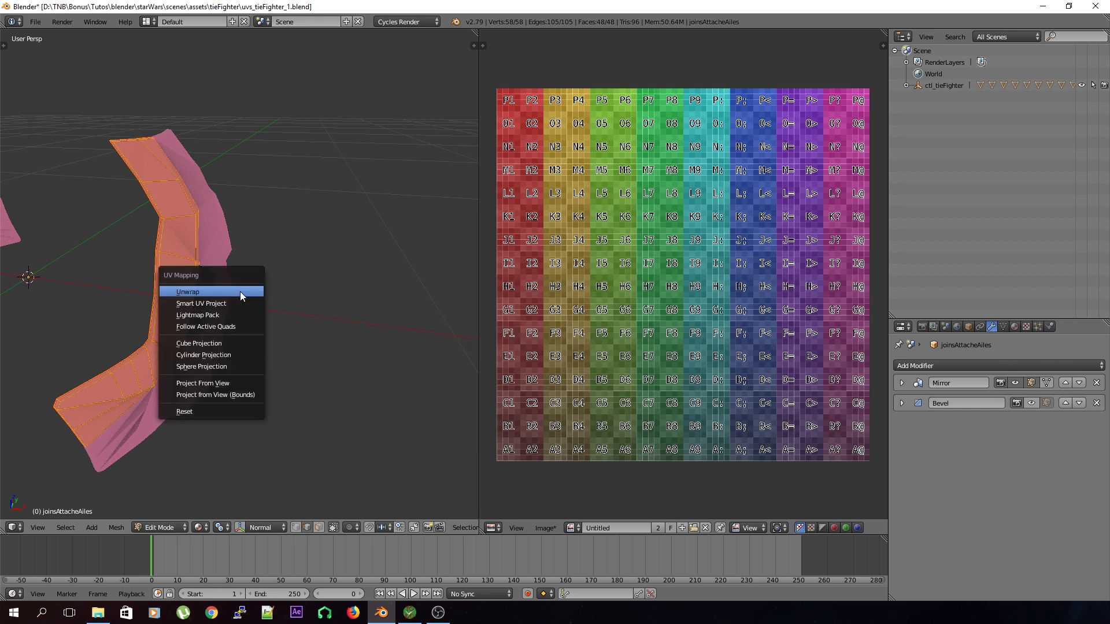
{"action": "left_click", "coordinate": [241, 291]}
{"action": "key", "text": "a"}
{"action": "middle_click_drag", "start_coordinate": [283, 324], "coordinate": [393, 304]}
{"action": "key", "text": "ctrl+s"}
{"action": "left_click", "coordinate": [394, 304]}
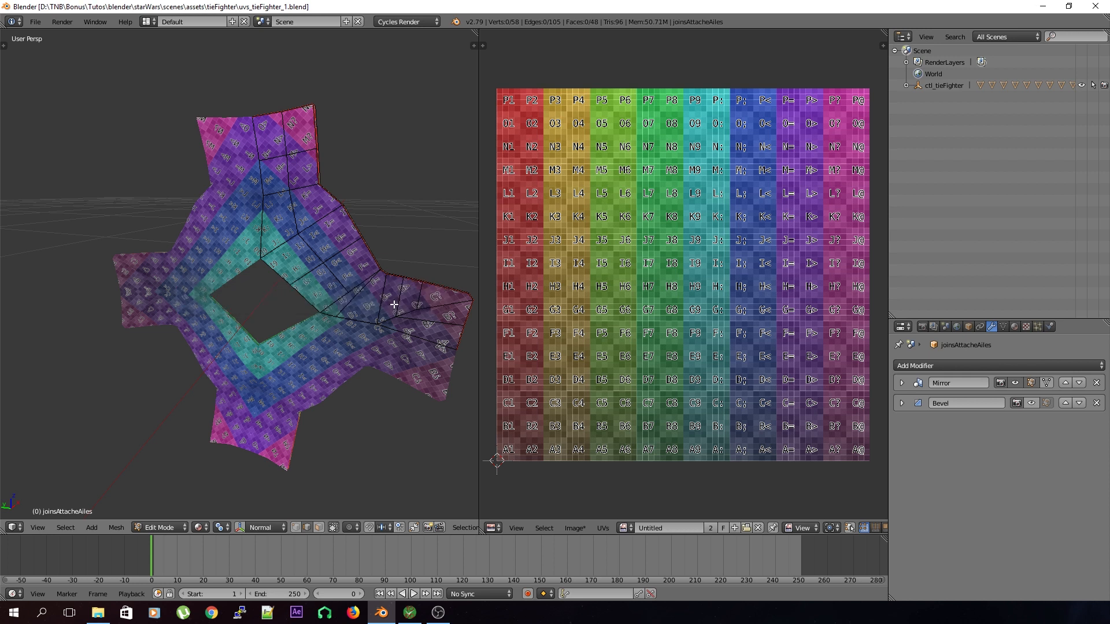
- Switch the joint plate to face selection, pick one face beside its seam and synchronise UV selection with the mesh
{"action": "left_click", "coordinate": [322, 526]}
{"action": "right_click", "coordinate": [431, 280]}
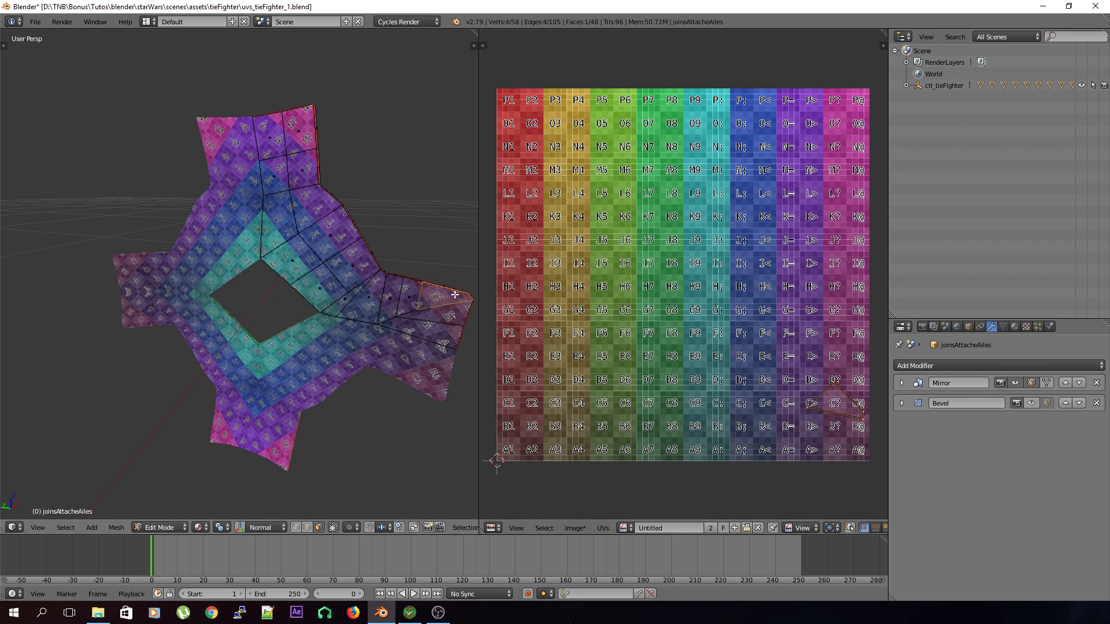
{"action": "right_click", "coordinate": [291, 130], "text": "ctrl"}
{"action": "key", "text": "a"}
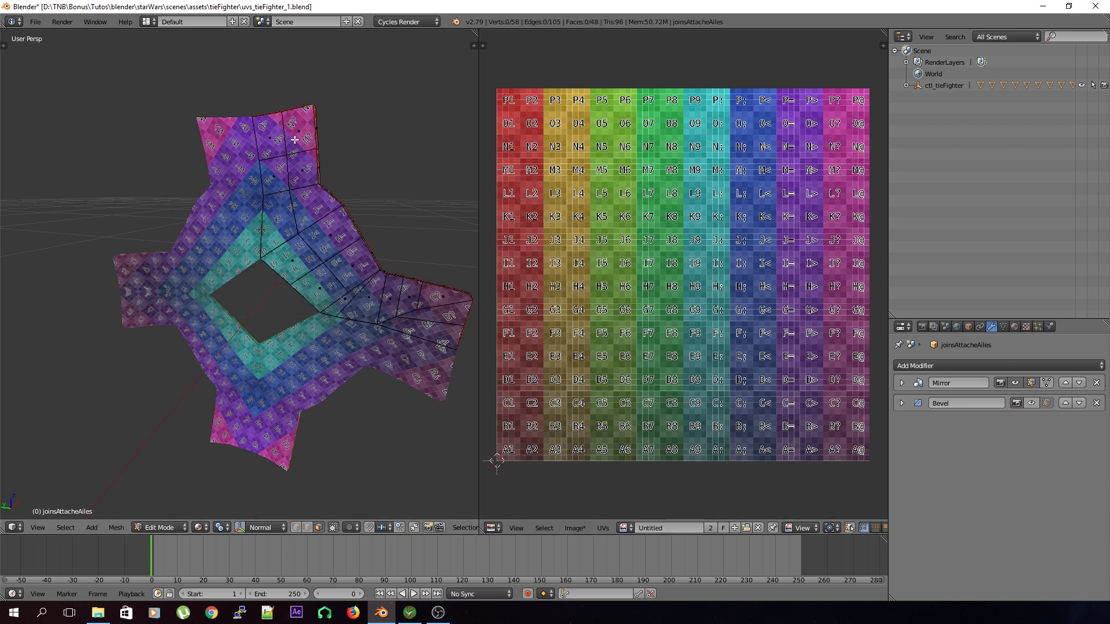
{"action": "key", "text": "a"}
{"action": "key", "text": "a"}
{"action": "right_click", "coordinate": [347, 250]}
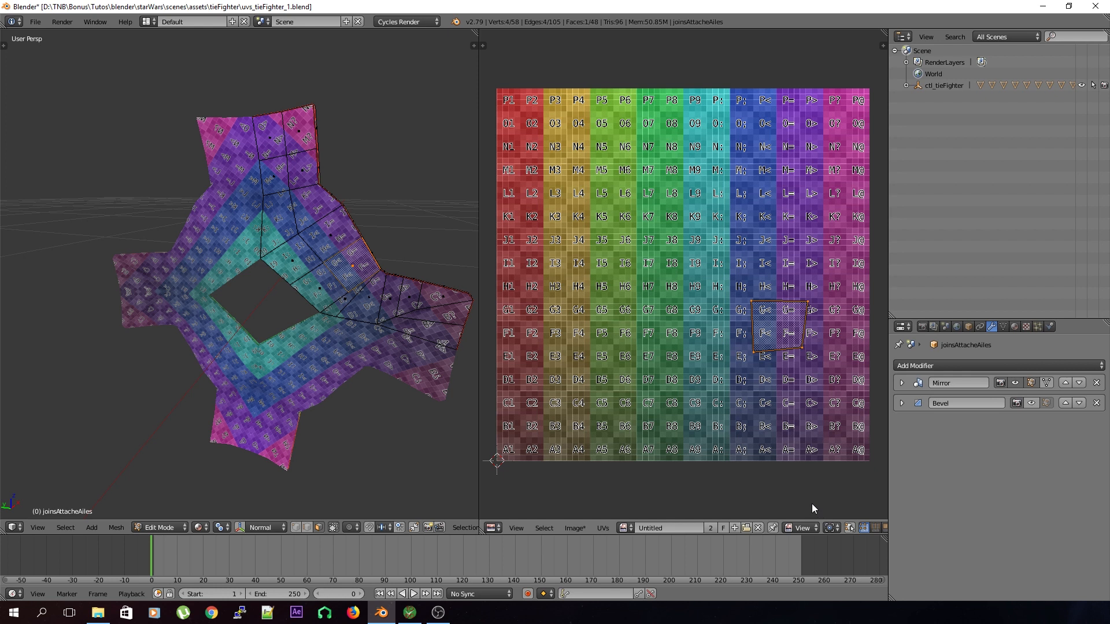
{"action": "left_click", "coordinate": [850, 527]}
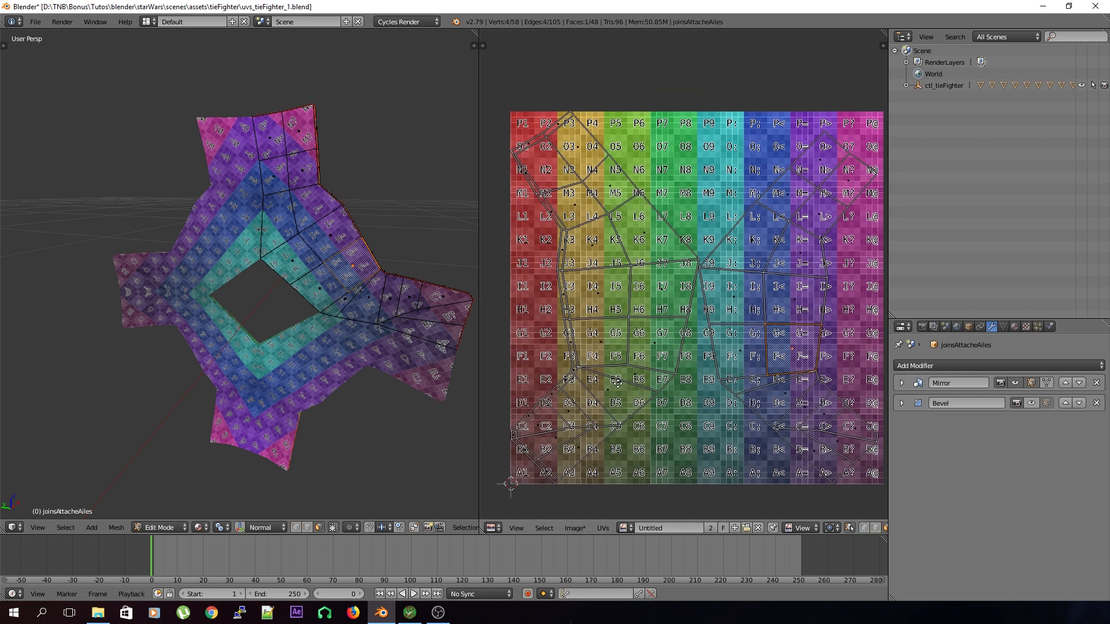
- Select the UV island containing the picked face, scale it to about 0.14 and move it near grid cell K1
{"action": "key", "text": "l"}
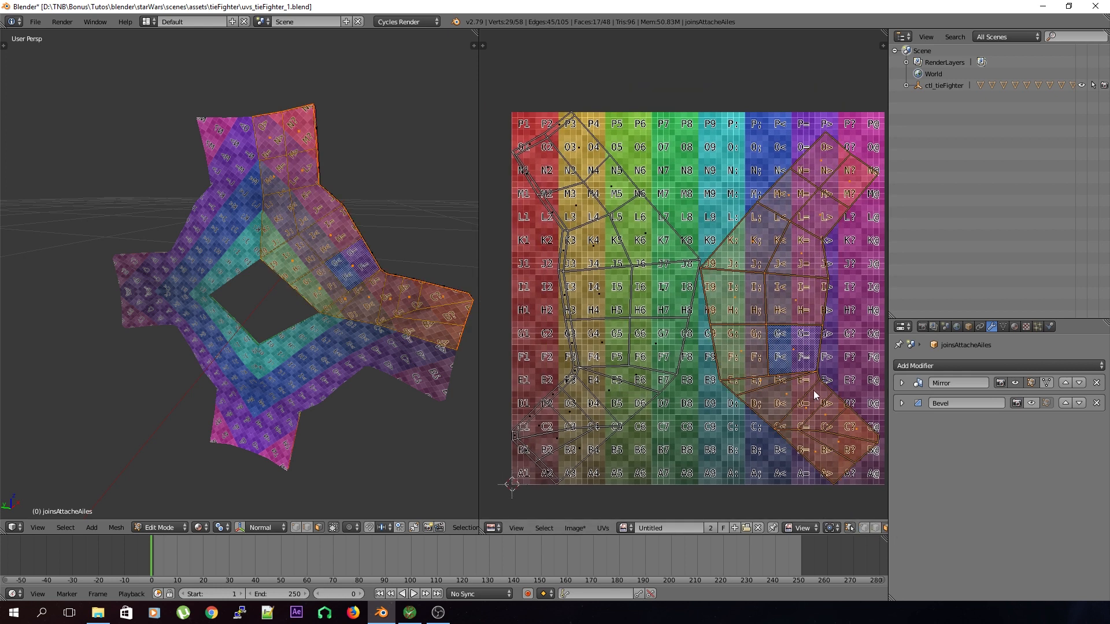
{"action": "key", "text": "s"}
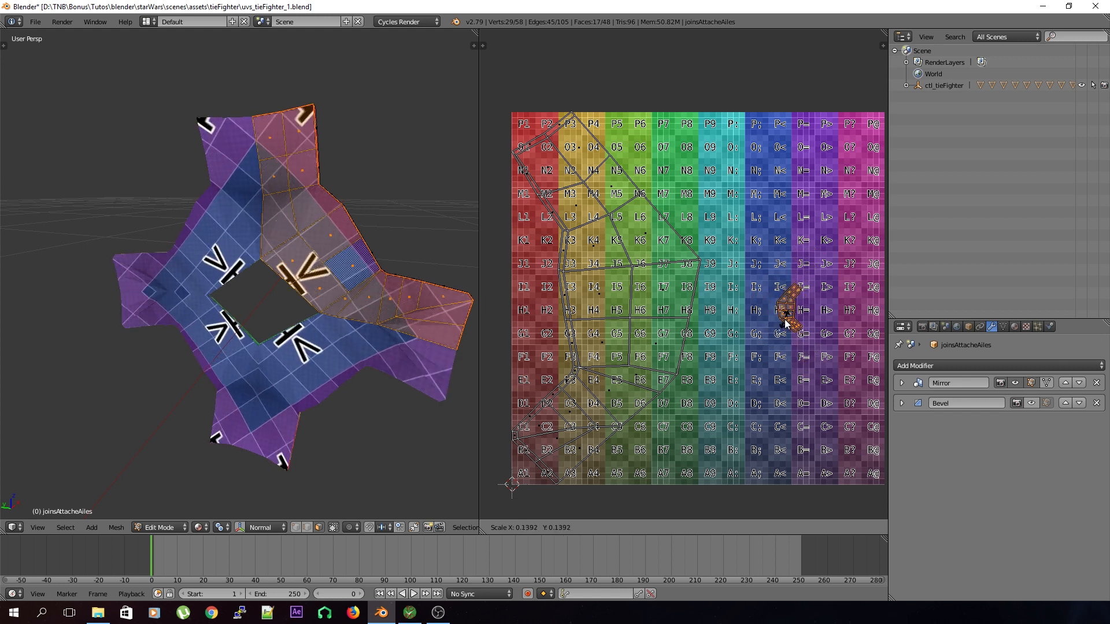
{"action": "left_click", "coordinate": [787, 323]}
{"action": "key", "text": "g"}
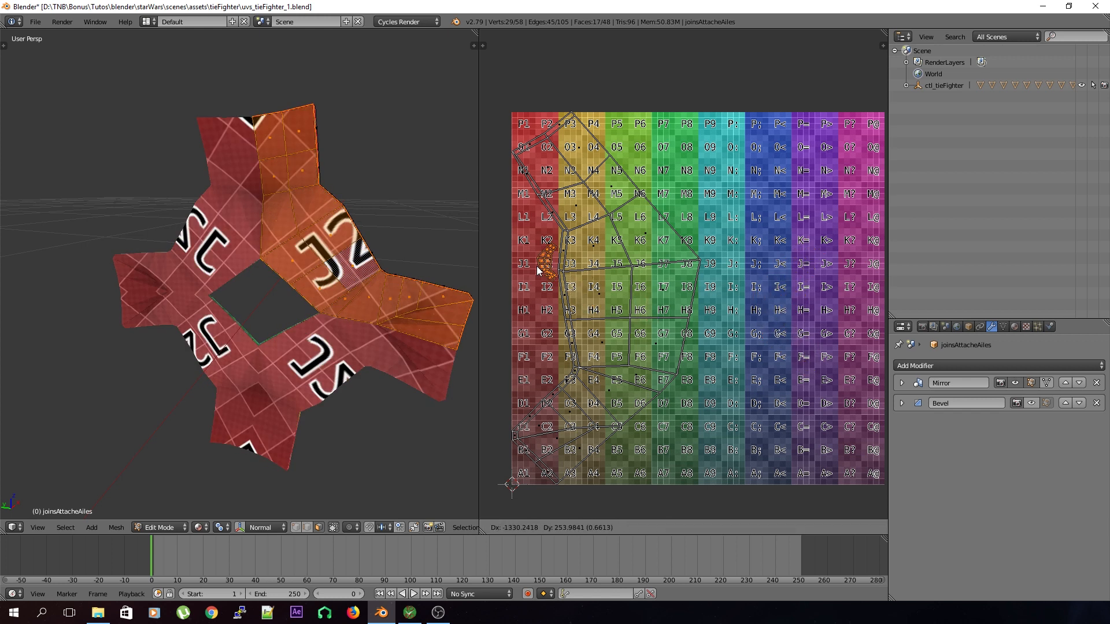
{"action": "left_click", "coordinate": [522, 255]}
- Invert the selection to the joint plate's other UV island, then move, rotate and scale it within the colour grid
{"action": "key", "text": "ctrl+i"}
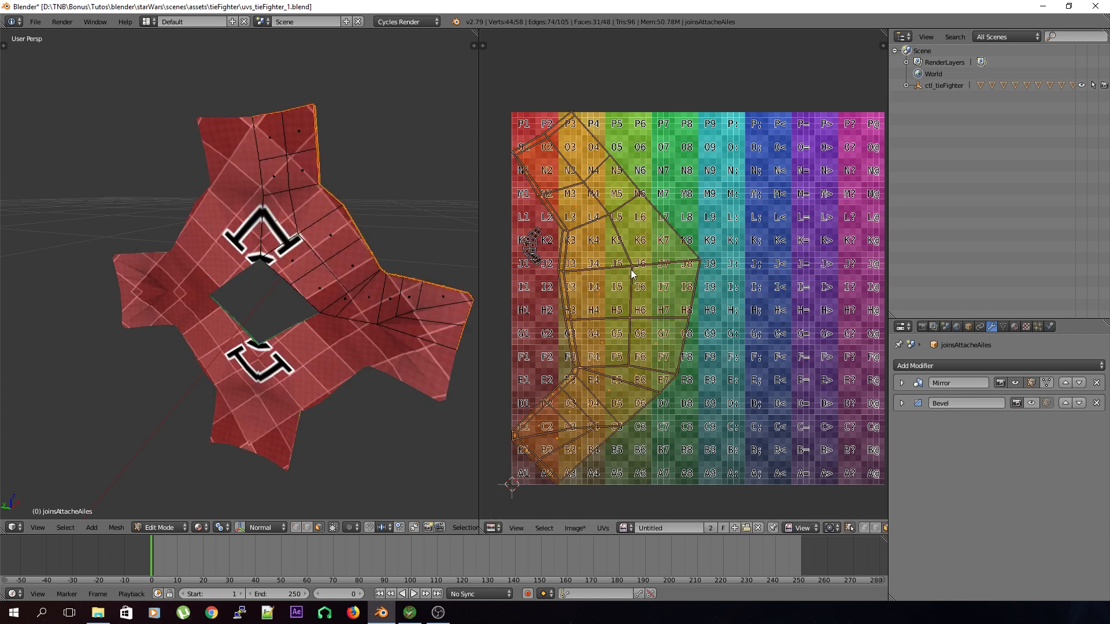
{"action": "key", "text": "g"}
{"action": "left_click", "coordinate": [795, 312]}
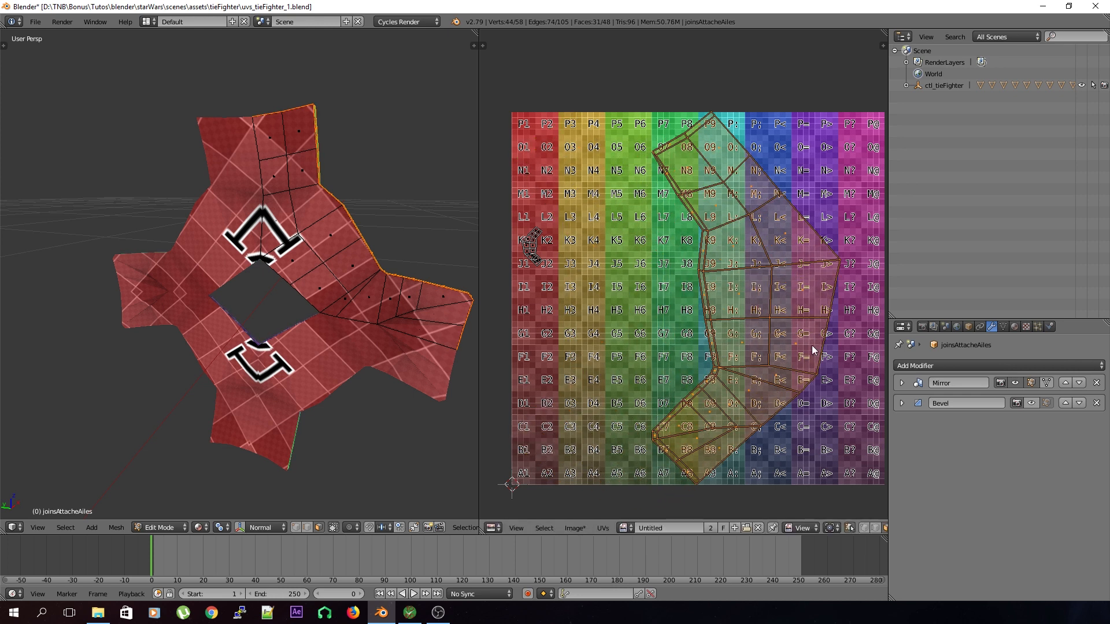
{"action": "key", "text": "r"}
{"action": "left_click", "coordinate": [783, 405]}
{"action": "key", "text": "g"}
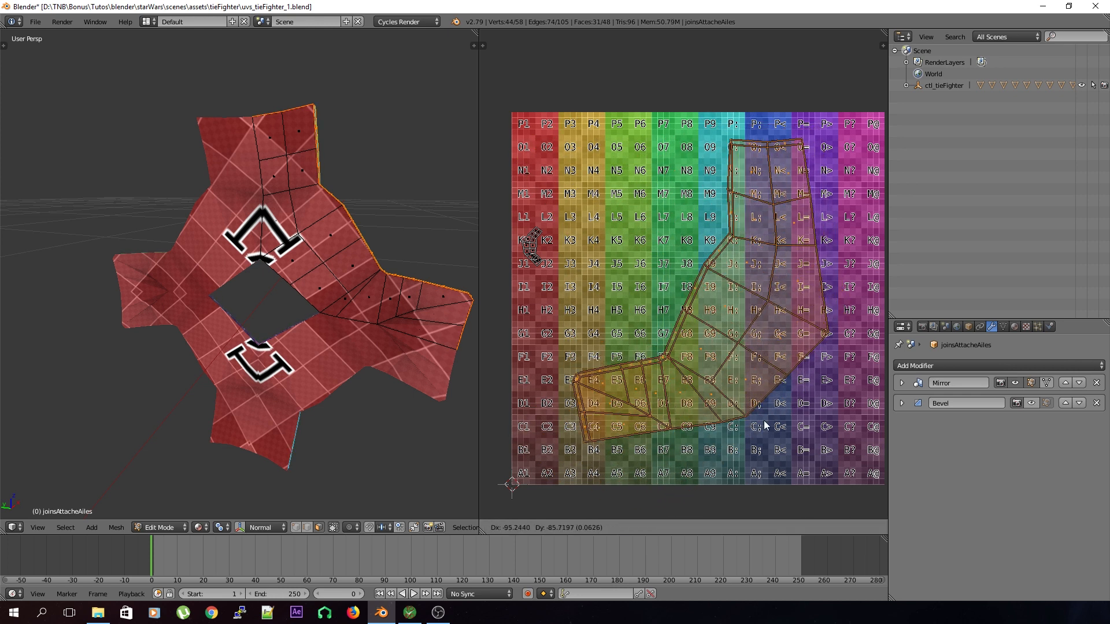
{"action": "left_click", "coordinate": [770, 429]}
{"action": "key", "text": "s"}
{"action": "left_click", "coordinate": [802, 438]}
- Deselect the UVs, return to Object Mode, check the grid on the joint plate and save over the existing file
{"action": "key", "text": "a"}
{"action": "key", "text": "ctrl+s"}
{"action": "left_click", "coordinate": [804, 440]}
{"action": "key", "text": "Tab"}
{"action": "middle_click_drag", "start_coordinate": [350, 359], "coordinate": [373, 307]}
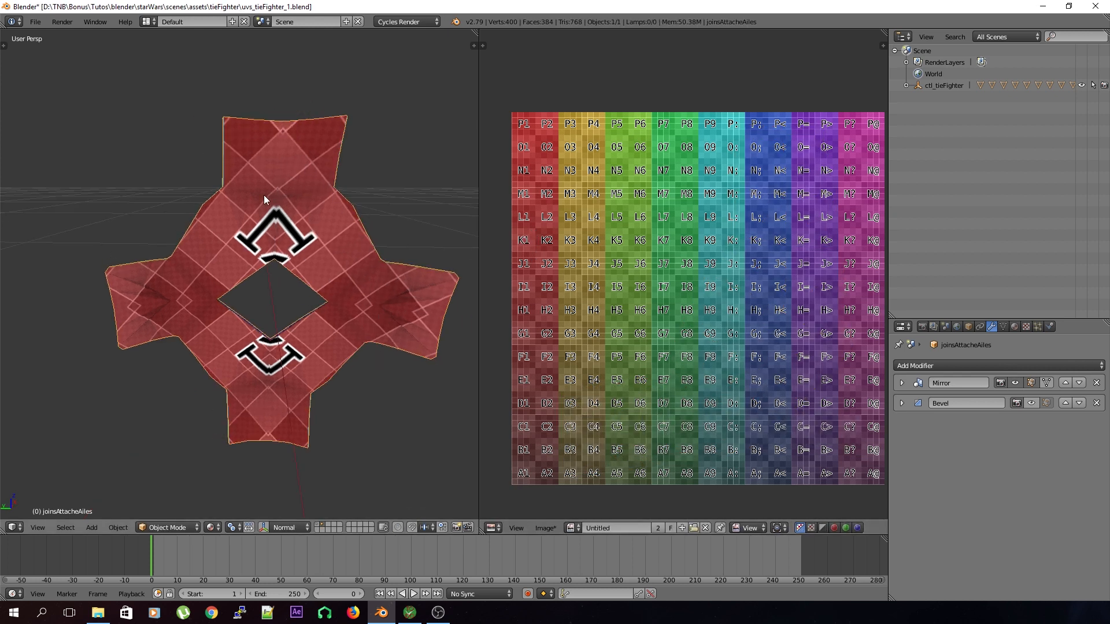
{"action": "middle_click_drag", "start_coordinate": [223, 346], "coordinate": [349, 376]}
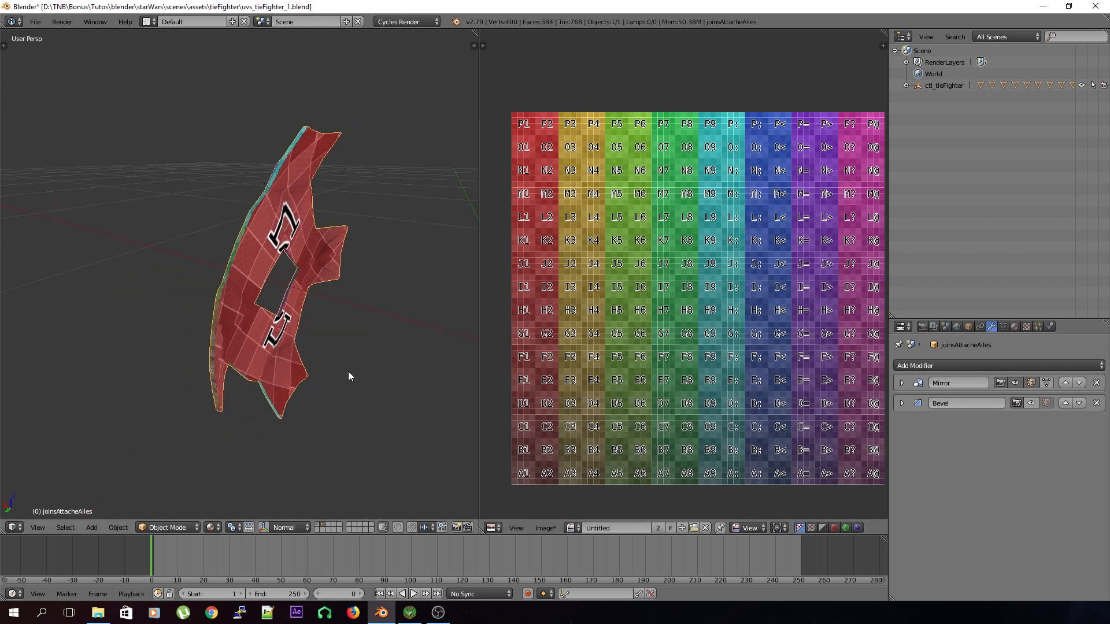
{"action": "mouse_move", "coordinate": [253, 302]}
{"action": "middle_mouse_down"}
{"action": "mouse_move", "coordinate": [278, 310]}
{"action": "mouse_move", "coordinate": [248, 305]}
{"action": "middle_mouse_up"}
{"action": "key", "text": "ctrl+s"}
{"action": "left_click", "coordinate": [250, 338]}
- Check the colour grid on the other side of the joint plate and save over the existing file
{"action": "middle_click_drag", "start_coordinate": [238, 353], "coordinate": [210, 169]}
{"action": "key", "text": "Tab"}
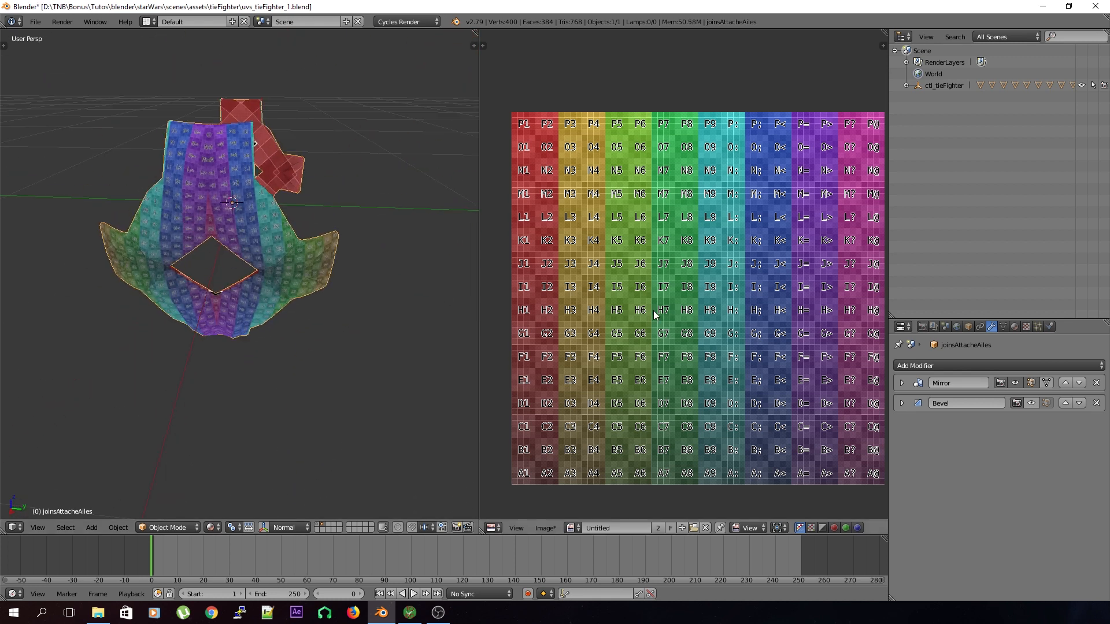
{"action": "key", "text": "ctrl+s"}
{"action": "left_click", "coordinate": [615, 400]}
{"action": "key", "text": "Tab"}
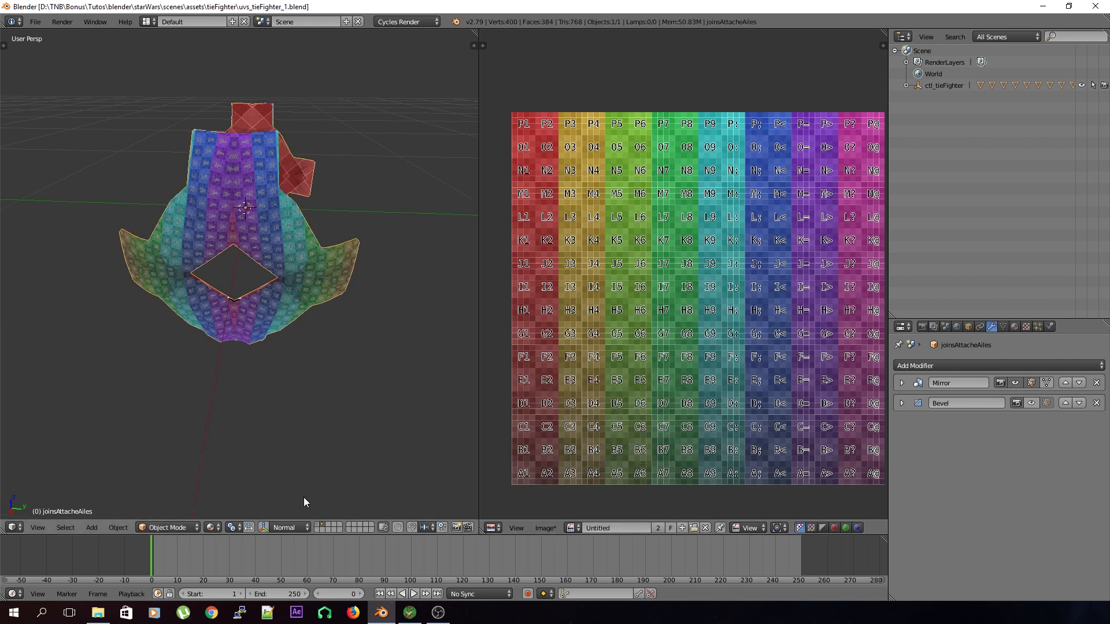
- Move the joint plate back to the first layer, show that layer and save over the existing file
{"action": "key", "text": "m"}
{"action": "left_click", "coordinate": [374, 470]}
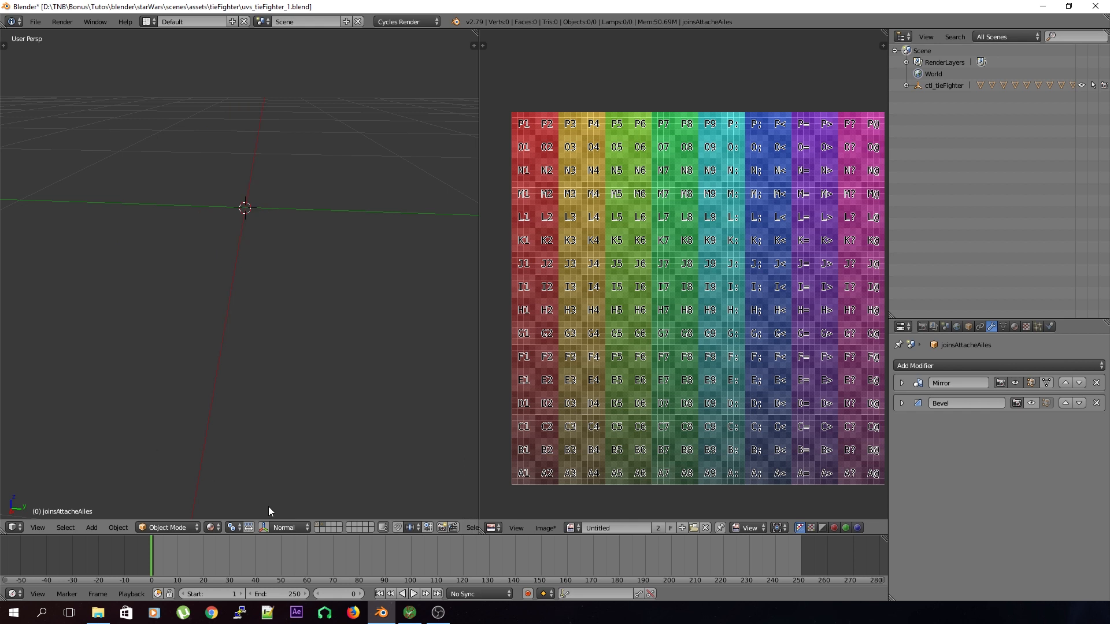
{"action": "left_click", "coordinate": [317, 526]}
{"action": "key", "text": "ctrl+s"}
{"action": "left_click", "coordinate": [177, 408]}
{"action": "middle_click_drag", "start_coordinate": [177, 408], "coordinate": [238, 398]}
{"action": "key", "text": "ctrl+s"}
{"action": "left_click", "coordinate": [239, 399]}
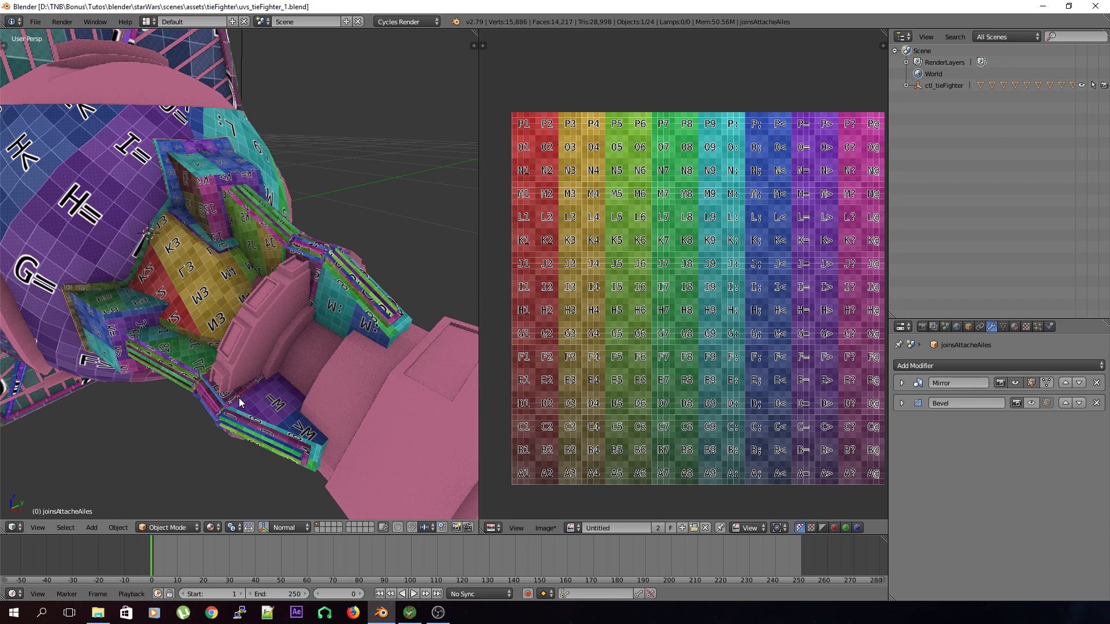
- Select the wing attachment base attacheAiles between the strut and the wing and inspect it up close
{"action": "middle_click_drag", "start_coordinate": [239, 398], "coordinate": [247, 384]}
{"action": "middle_click_drag", "start_coordinate": [257, 405], "coordinate": [322, 352]}
{"action": "right_click", "coordinate": [227, 290], "text": "alt"}
{"action": "left_click", "coordinate": [236, 302]}
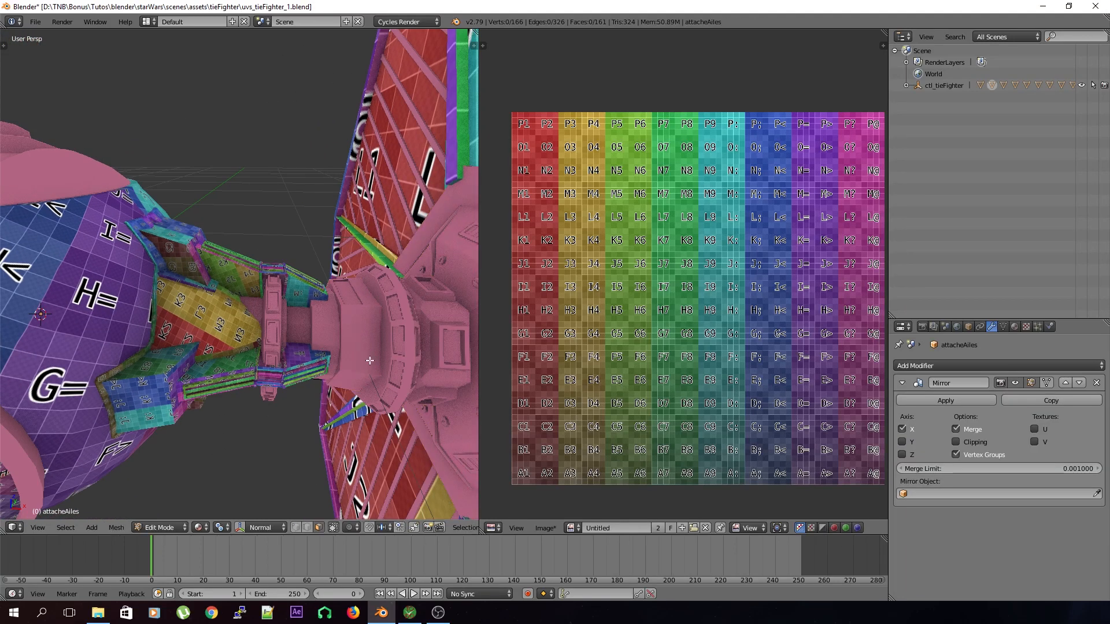
{"action": "key", "text": "KP_Decimal"}
{"action": "middle_click_drag", "start_coordinate": [161, 331], "coordinate": [205, 342]}
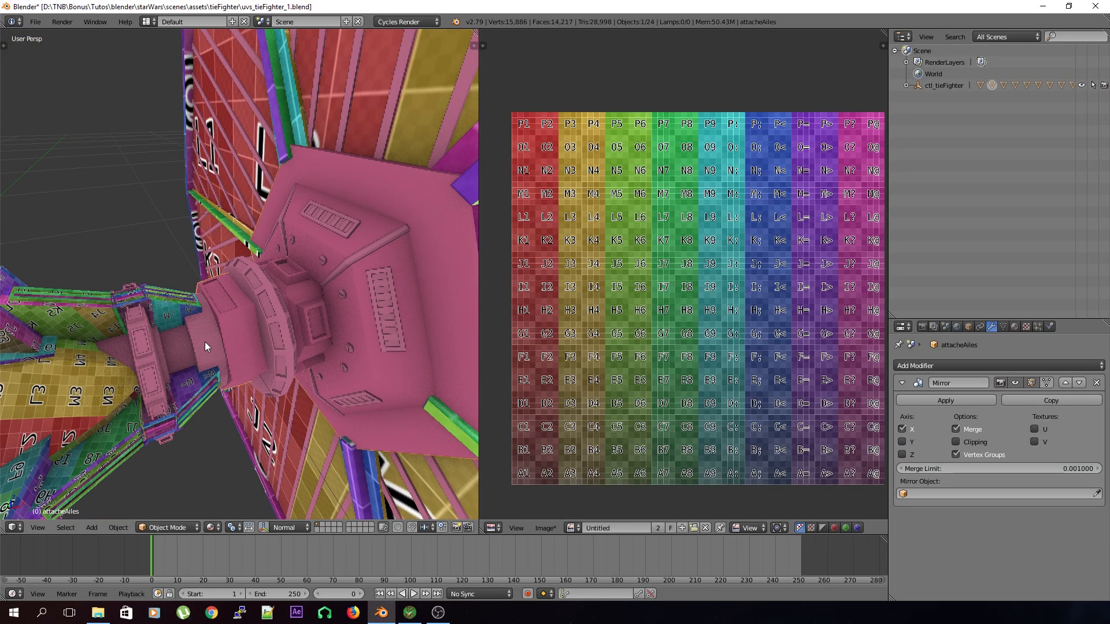
{"action": "key", "text": "ctrl+Tab"}
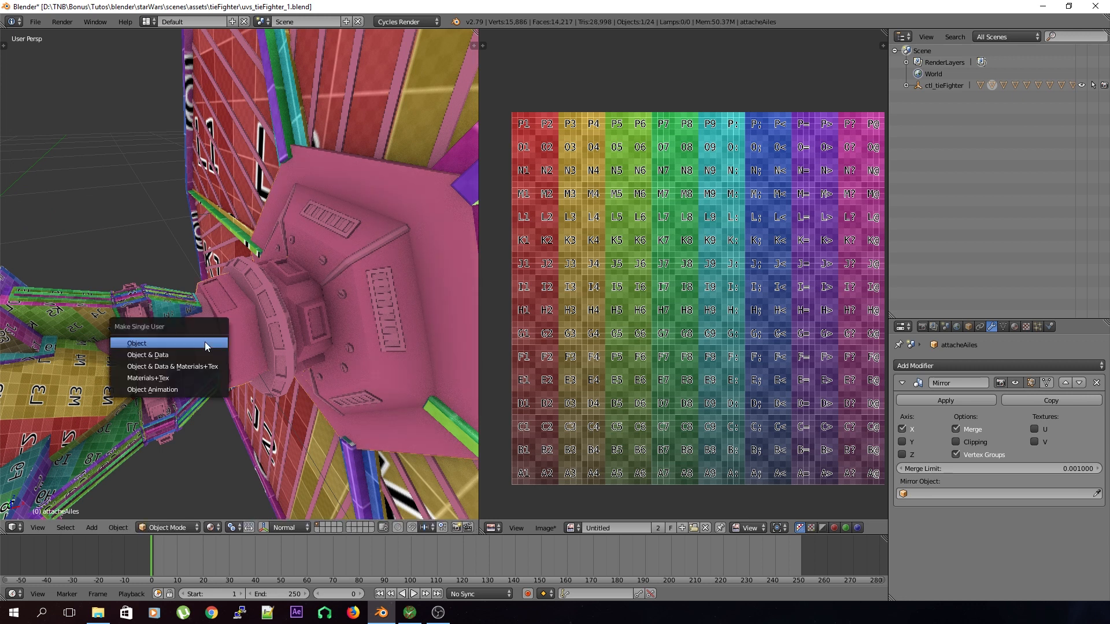
{"action": "left_click", "coordinate": [190, 354]}
{"action": "key", "text": "Tab"}
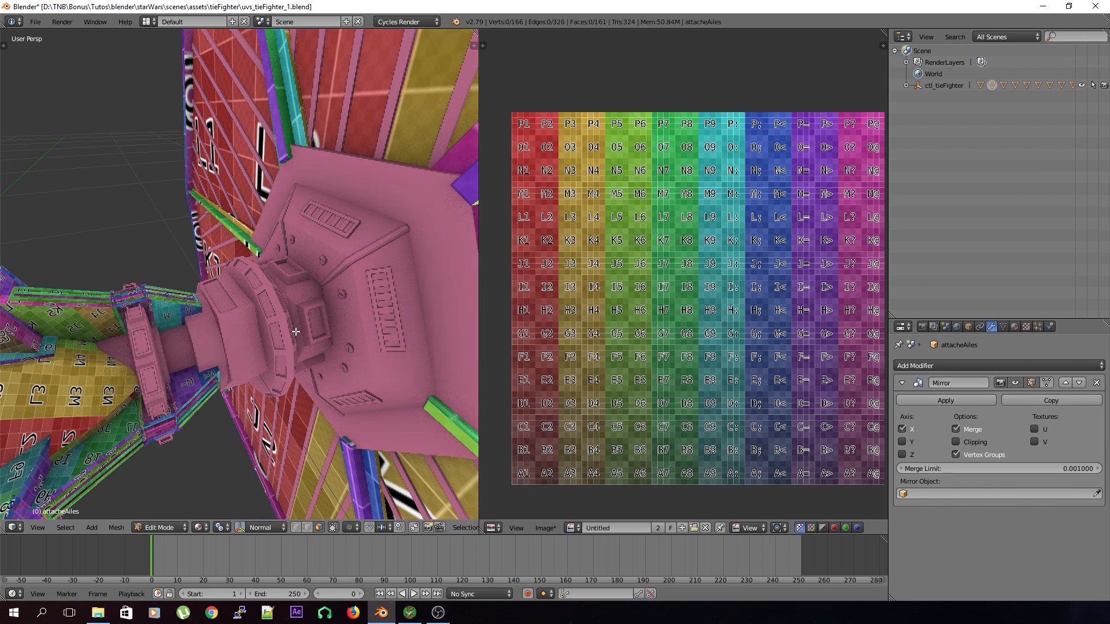
{"action": "key", "text": "u"}
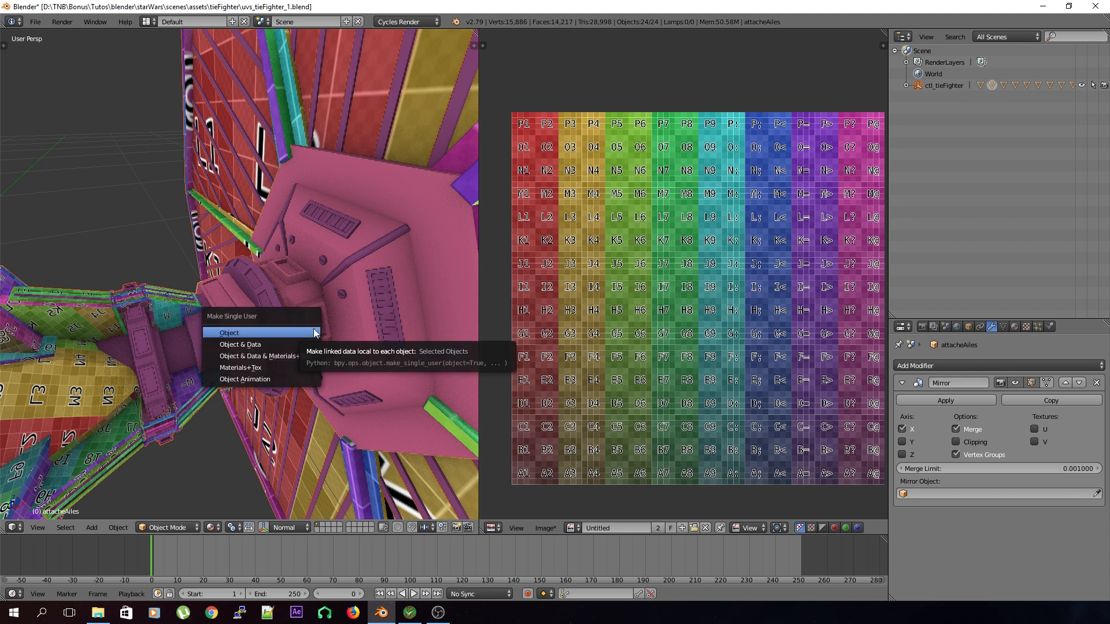
{"action": "left_click", "coordinate": [297, 333]}
{"action": "key", "text": "Tab"}
{"action": "key", "text": "Tab"}
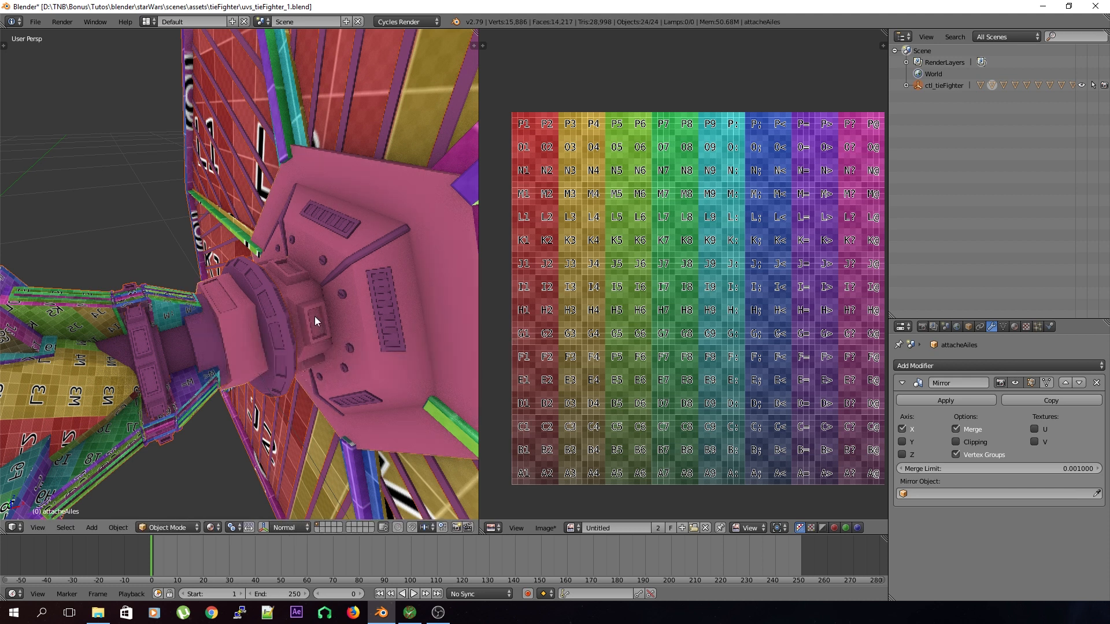
{"action": "key", "text": "u"}
{"action": "left_click", "coordinate": [318, 325]}
- Select all of attacheAiles's geometry in Edit Mode and apply a plain unwrap
{"action": "key", "text": "Tab"}
{"action": "key", "text": "Tab"}
{"action": "key", "text": "Tab"}
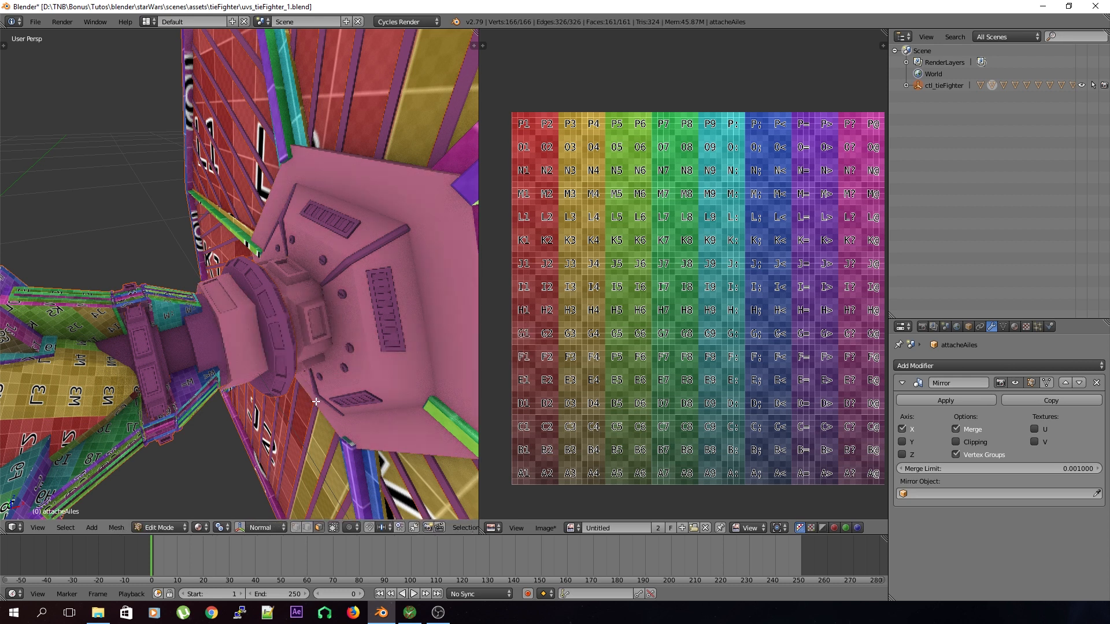
{"action": "key", "text": "Tab"}
{"action": "key", "text": "Tab"}
{"action": "key", "text": "u"}
{"action": "left_click", "coordinate": [377, 364]}
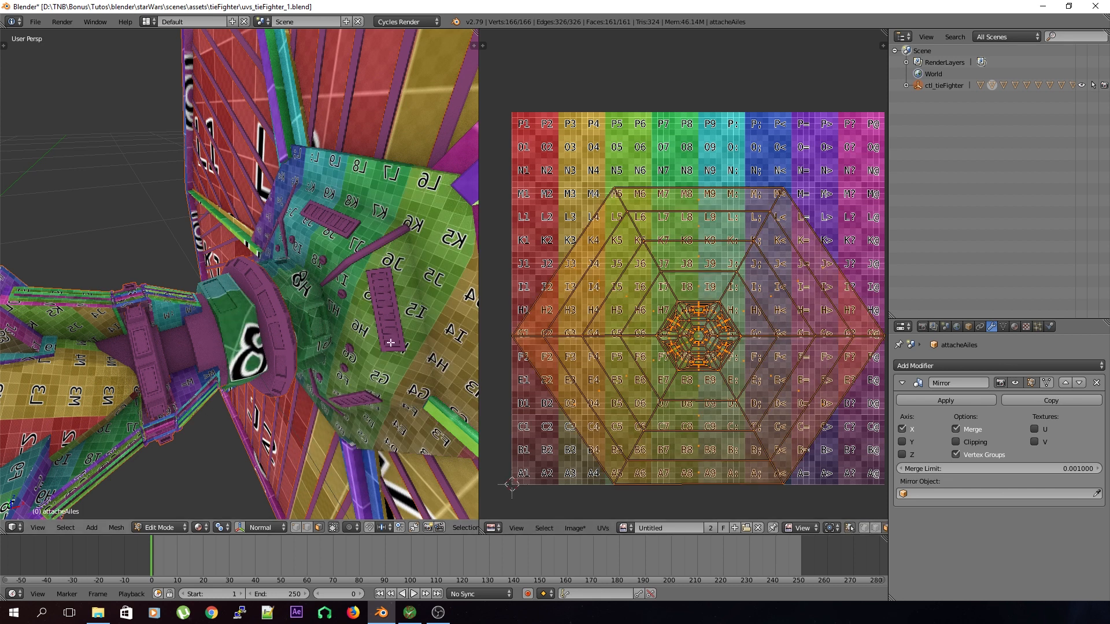
- Unwrap all of attacheAiles with Smart UV Project at an angle limit of 66 and inspect the grid on it
{"action": "middle_click_drag", "start_coordinate": [369, 338], "coordinate": [315, 317]}
{"action": "scroll", "coordinate": [286, 357], "scroll_direction": "up", "scroll_amount": 6}
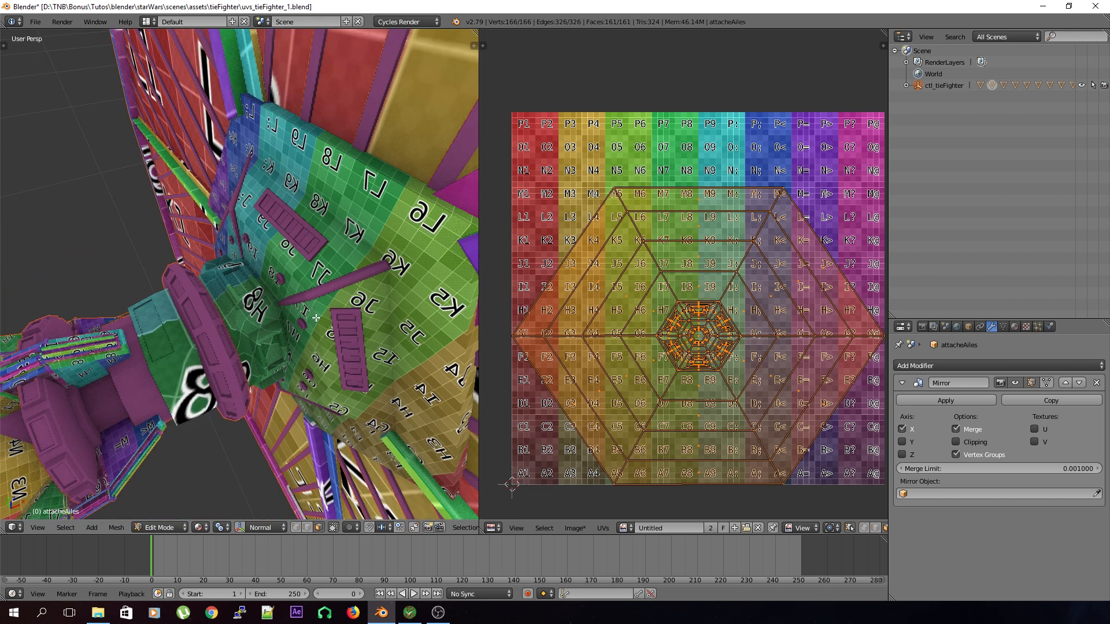
{"action": "key", "text": "u"}
{"action": "left_click", "coordinate": [310, 341]}
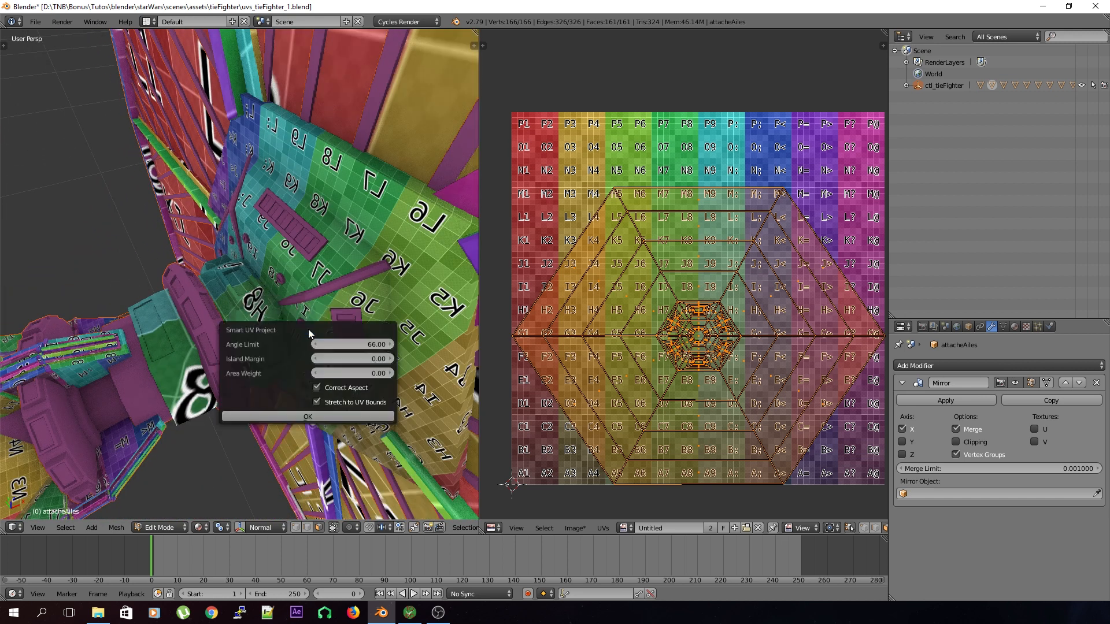
{"action": "left_click", "coordinate": [346, 415]}
{"action": "middle_click_drag", "start_coordinate": [316, 408], "coordinate": [237, 348]}
{"action": "middle_click_drag", "start_coordinate": [230, 211], "coordinate": [235, 279]}
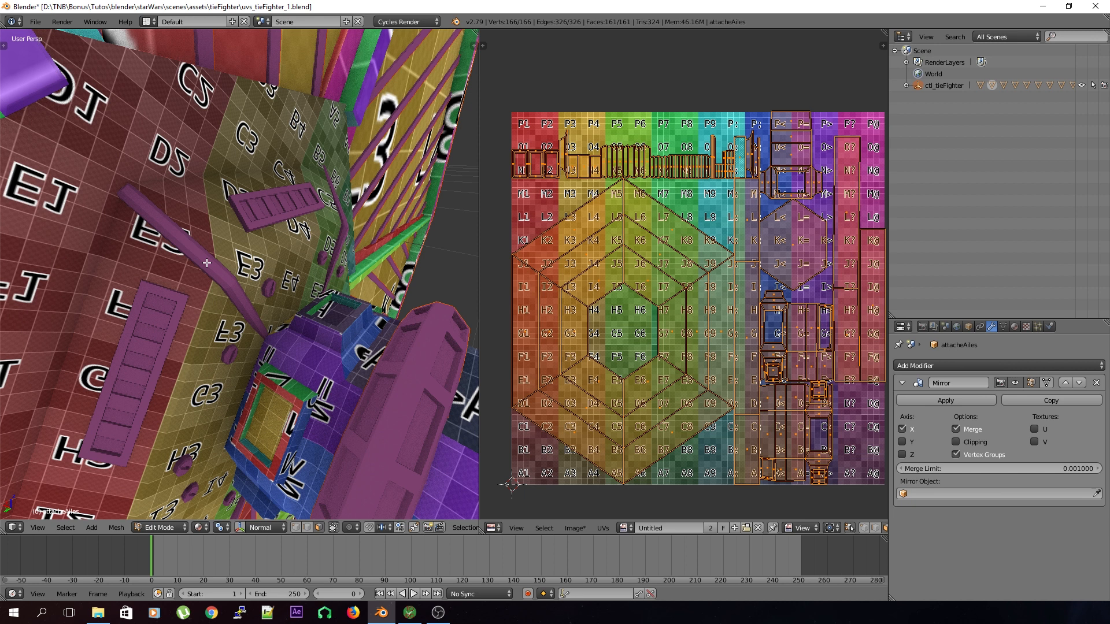
- Select the six faces of the inner hexagonal ring in the attacheAiles UV layout
{"action": "right_click", "coordinate": [659, 289]}
{"action": "right_click", "coordinate": [568, 352], "text": "shift"}
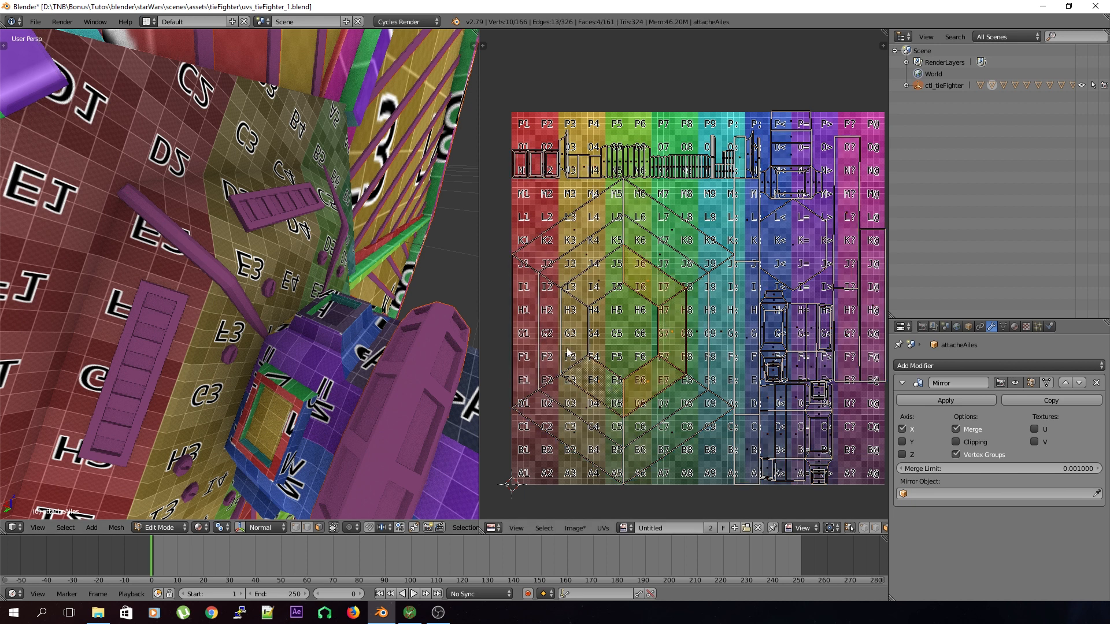
{"action": "scroll", "coordinate": [667, 531], "scroll_direction": "down", "scroll_amount": 6}
{"action": "scroll", "coordinate": [764, 532], "scroll_direction": "down", "scroll_amount": 2}
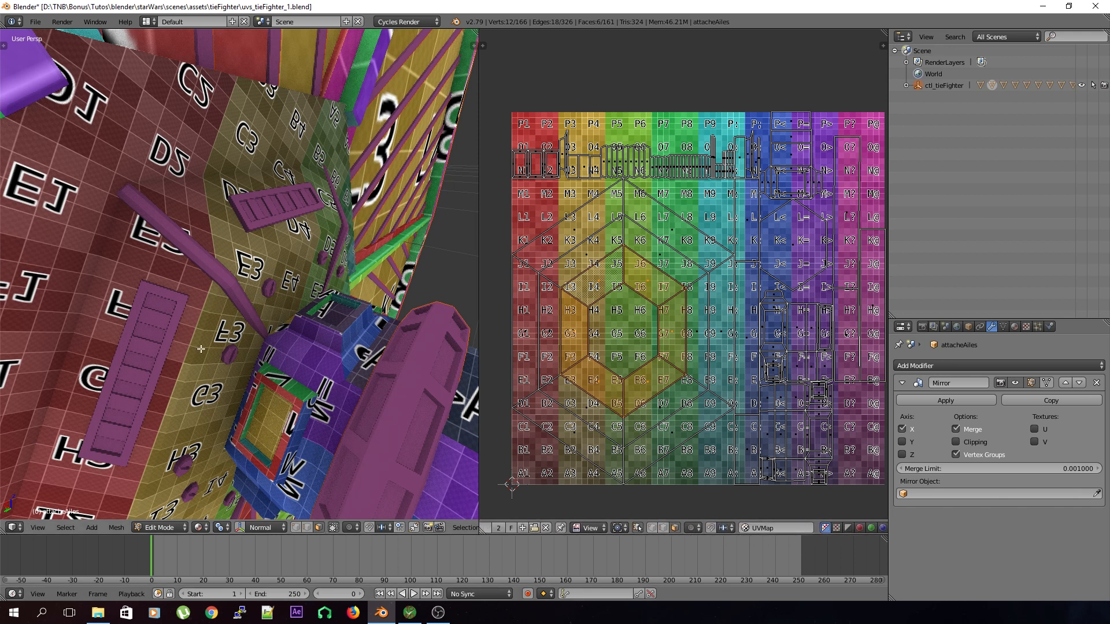
- Set the 3D viewport to Solid shading and locate the selected ring faces on the wing attachment base
{"action": "left_click", "coordinate": [200, 528]}
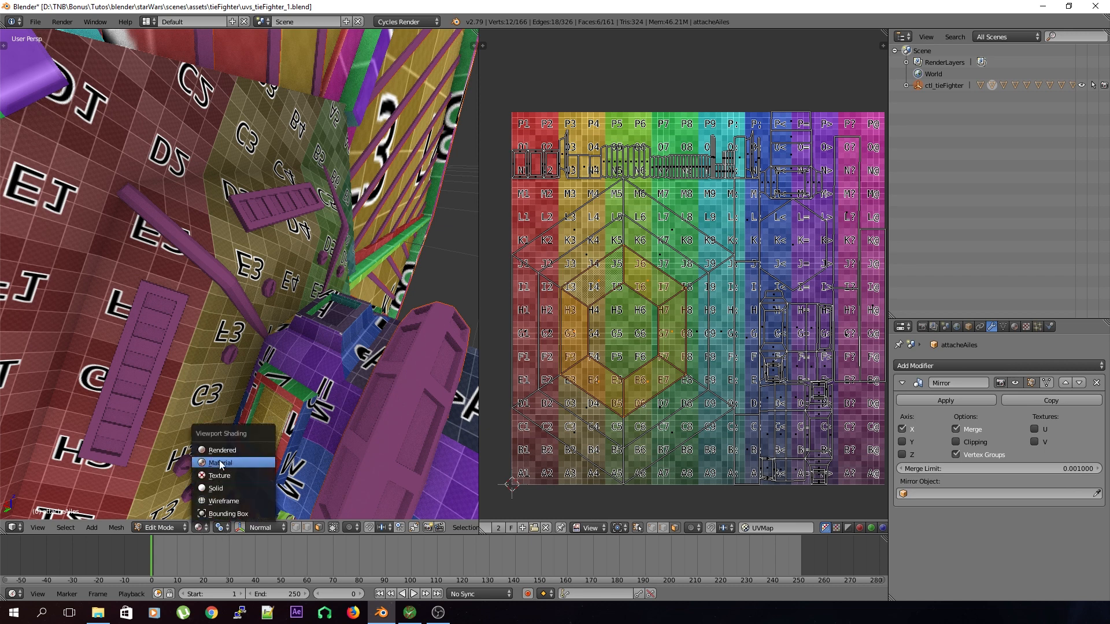
{"action": "left_click", "coordinate": [215, 488]}
{"action": "scroll", "coordinate": [184, 393], "scroll_direction": "down", "scroll_amount": 10}
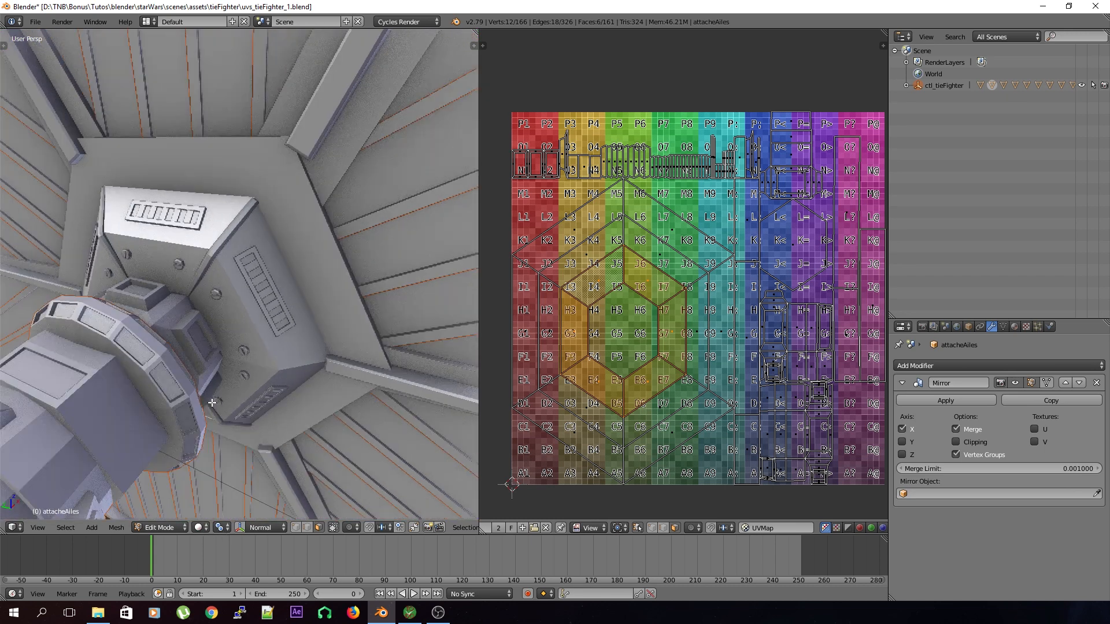
{"action": "scroll", "coordinate": [184, 393], "scroll_direction": "down", "scroll_amount": 4}
{"action": "middle_click_drag", "start_coordinate": [184, 394], "coordinate": [223, 364]}
{"action": "scroll", "coordinate": [200, 377], "scroll_direction": "up", "scroll_amount": 5}
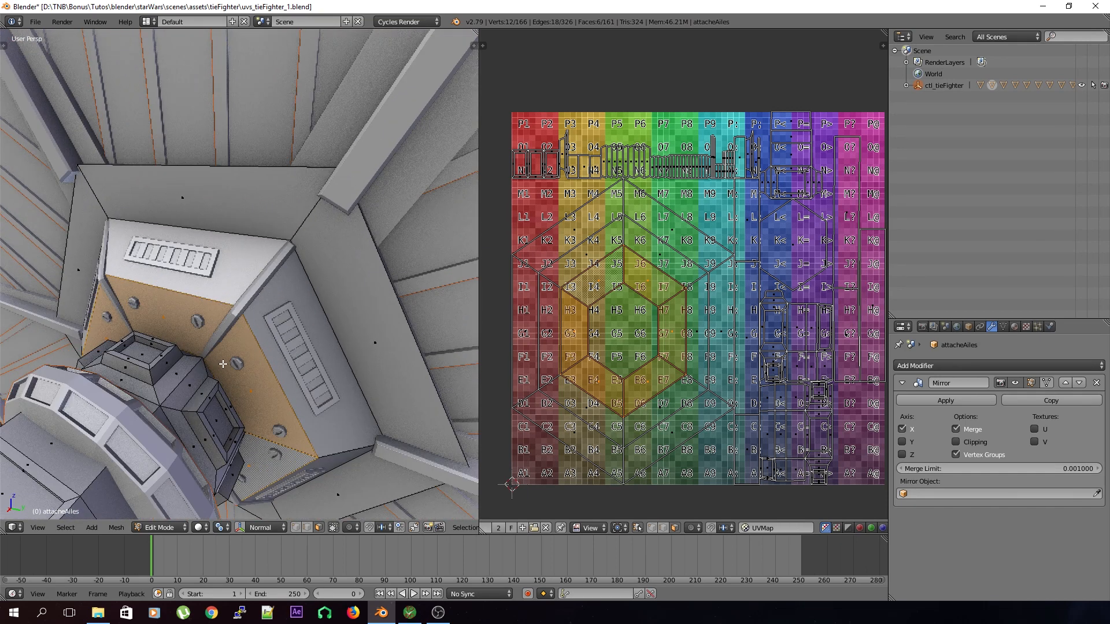
- Select faces of the middle hexagonal ring in the UV layout to identify their matching faces on the model
{"action": "right_click", "coordinate": [591, 252], "text": "shift"}
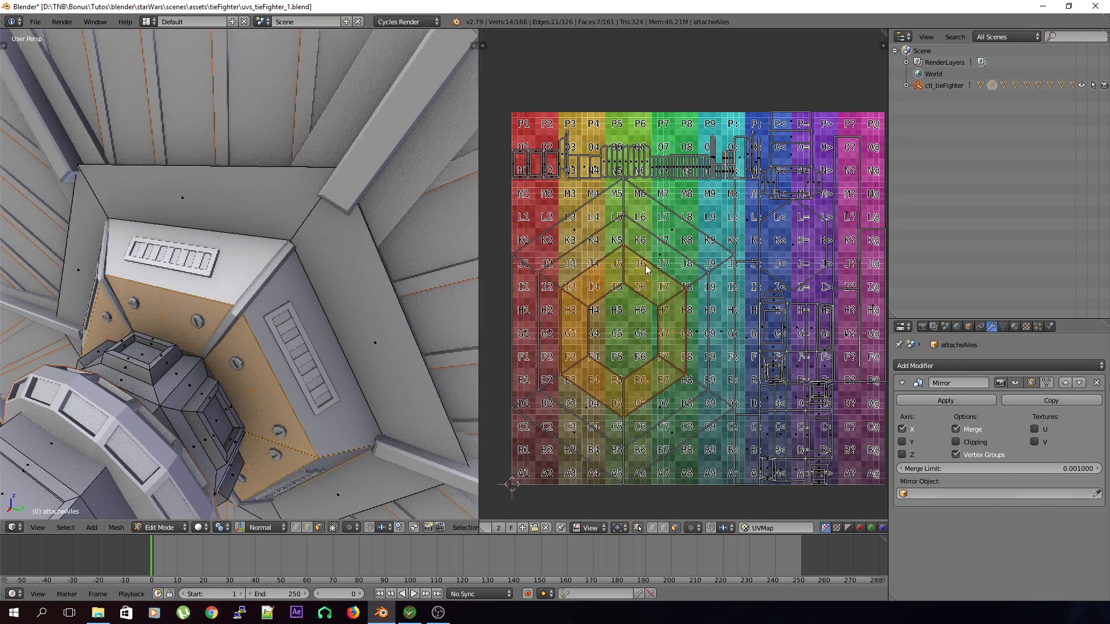
{"action": "right_click", "coordinate": [600, 412], "text": "shift"}
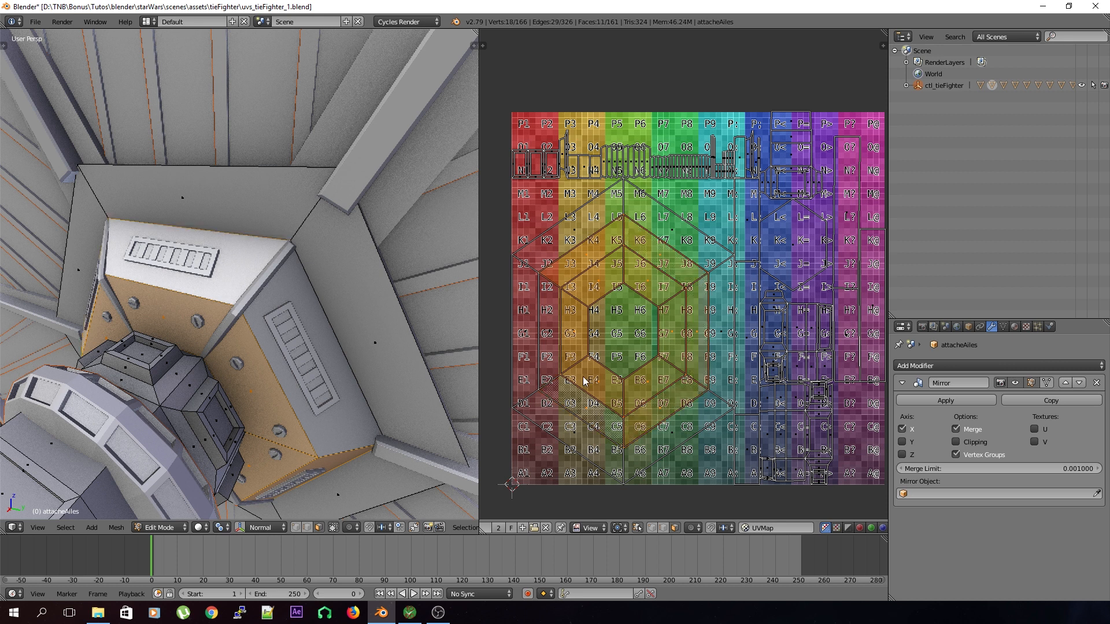
{"action": "right_click", "coordinate": [539, 333], "text": "shift"}
{"action": "right_click", "coordinate": [579, 259]}
{"action": "right_click", "coordinate": [548, 304], "text": "shift"}
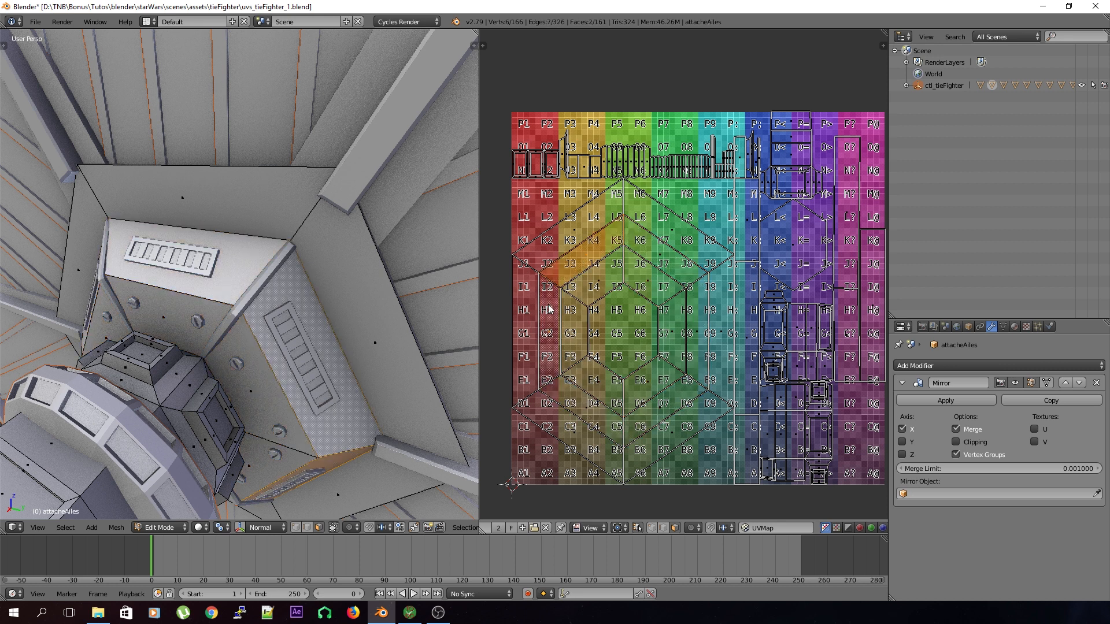
{"action": "right_click", "coordinate": [548, 390], "text": "shift"}
{"action": "right_click_drag", "start_coordinate": [570, 425], "coordinate": [621, 453]}
{"action": "right_click", "coordinate": [620, 453]}
{"action": "right_click", "coordinate": [623, 460], "text": "alt"}
- Select the faces of the outer hexagonal ring one after another in the attacheAiles UV layout
{"action": "right_click", "coordinate": [585, 450]}
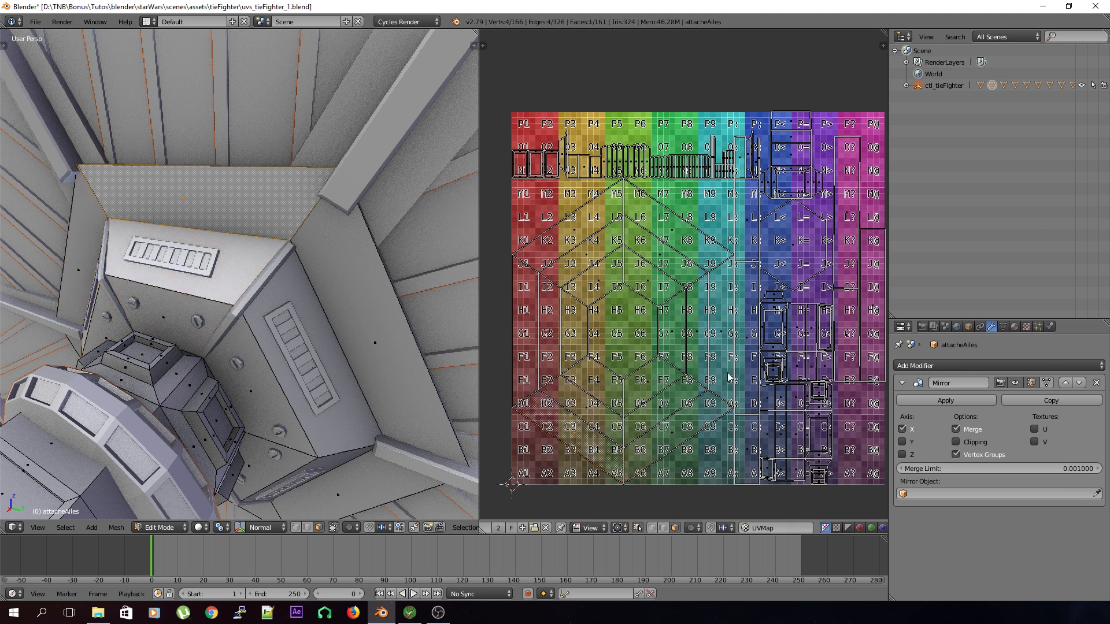
{"action": "right_click", "coordinate": [683, 434], "text": "shift"}
{"action": "right_click", "coordinate": [718, 346], "text": "shift"}
{"action": "right_click", "coordinate": [703, 256], "text": "shift"}
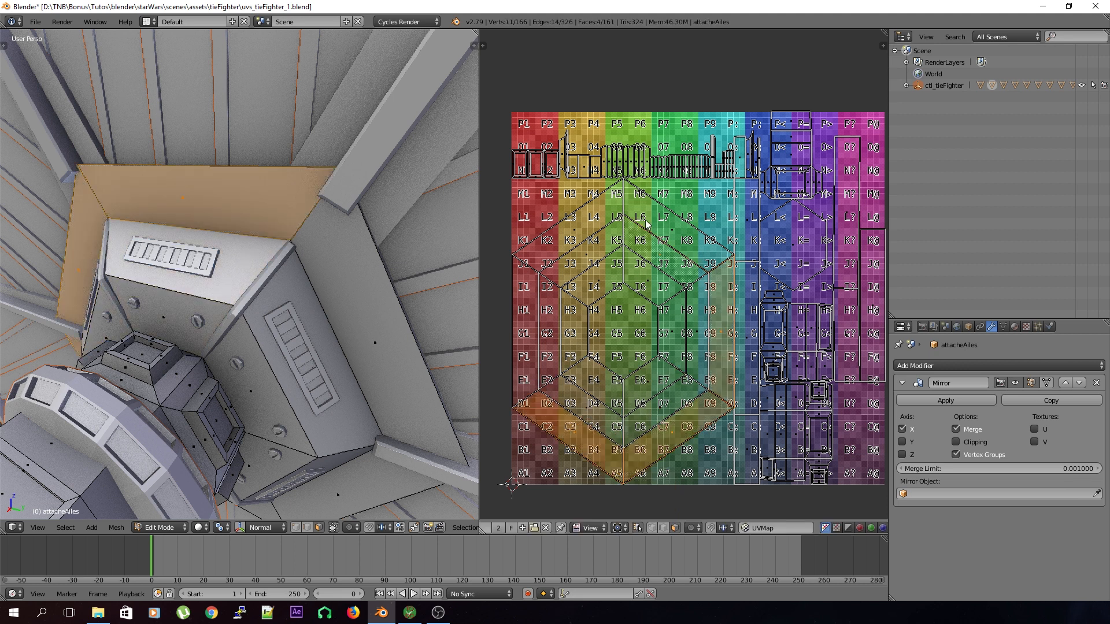
{"action": "right_click", "coordinate": [664, 237], "text": "shift"}
{"action": "right_click", "coordinate": [677, 234], "text": "shift"}
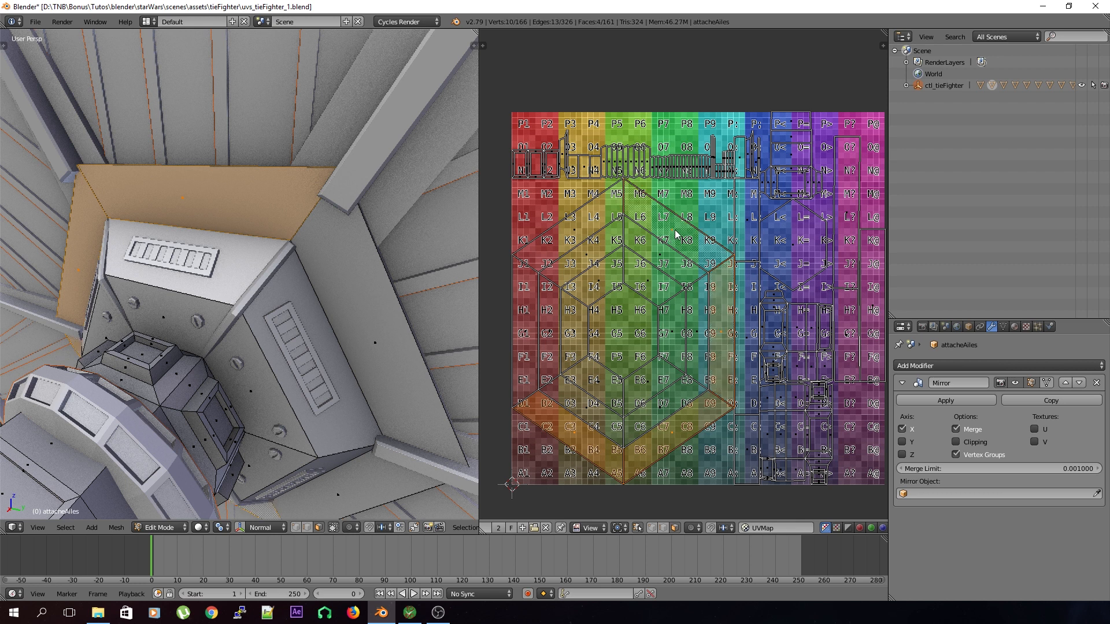
- Add the remaining hexagonal ring faces to the selection and switch the 3D viewport shading to show the UV grid texture
{"action": "right_click", "coordinate": [584, 231], "text": "shift"}
{"action": "right_click", "coordinate": [525, 337], "text": "shift"}
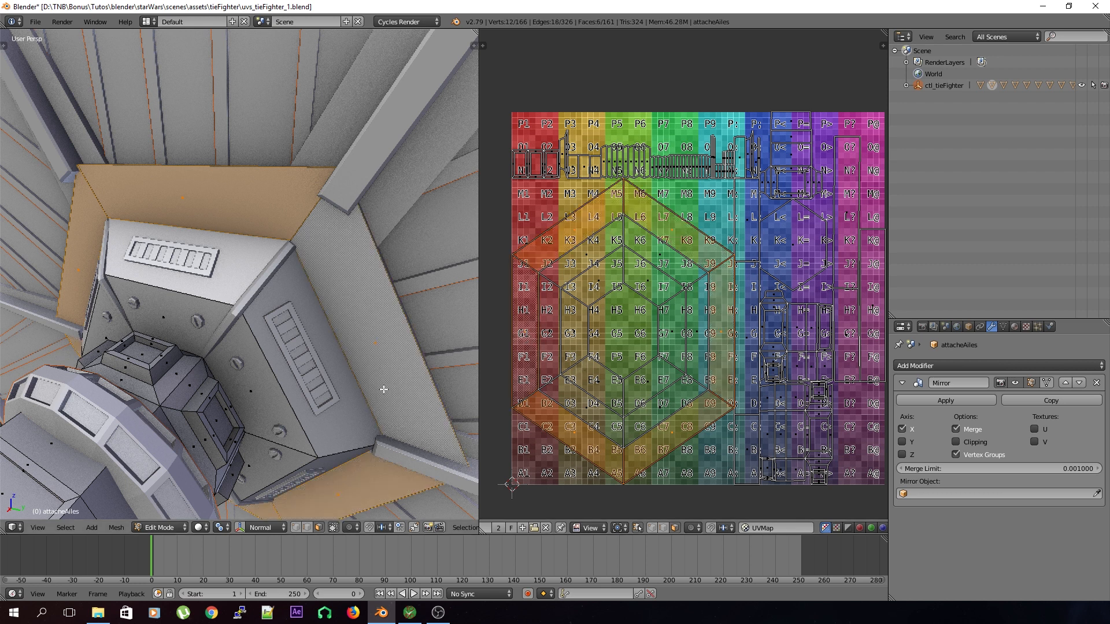
{"action": "left_click", "coordinate": [208, 529]}
{"action": "left_click", "coordinate": [213, 463]}
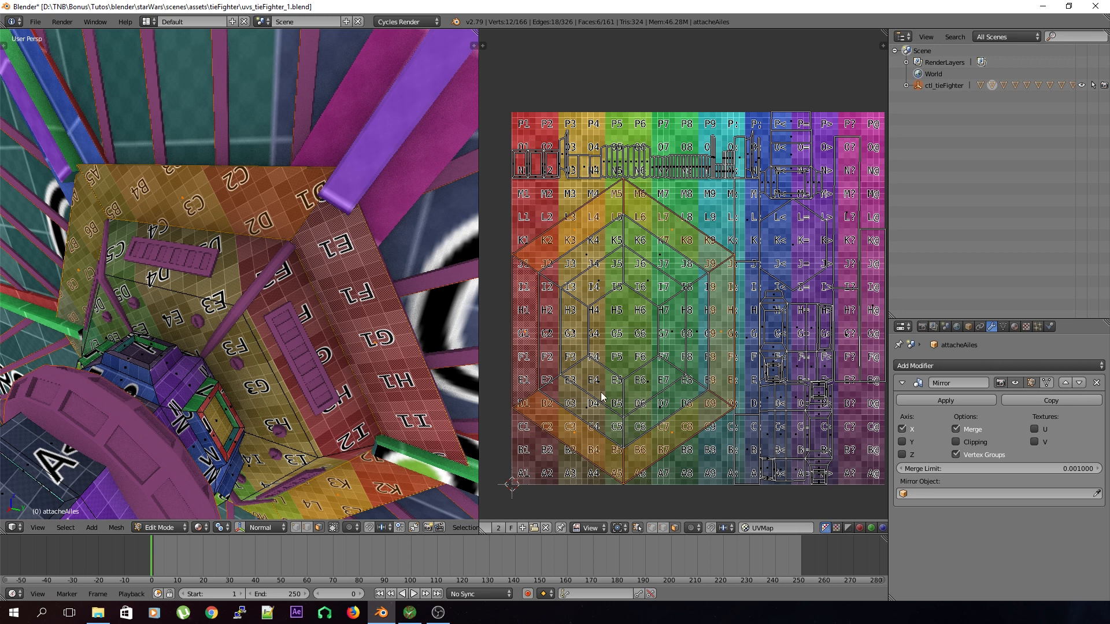
- Try scaling the hexagonal ring's UVs with selection sync enabled, in face mode and in another selection mode
{"action": "key", "text": "s"}
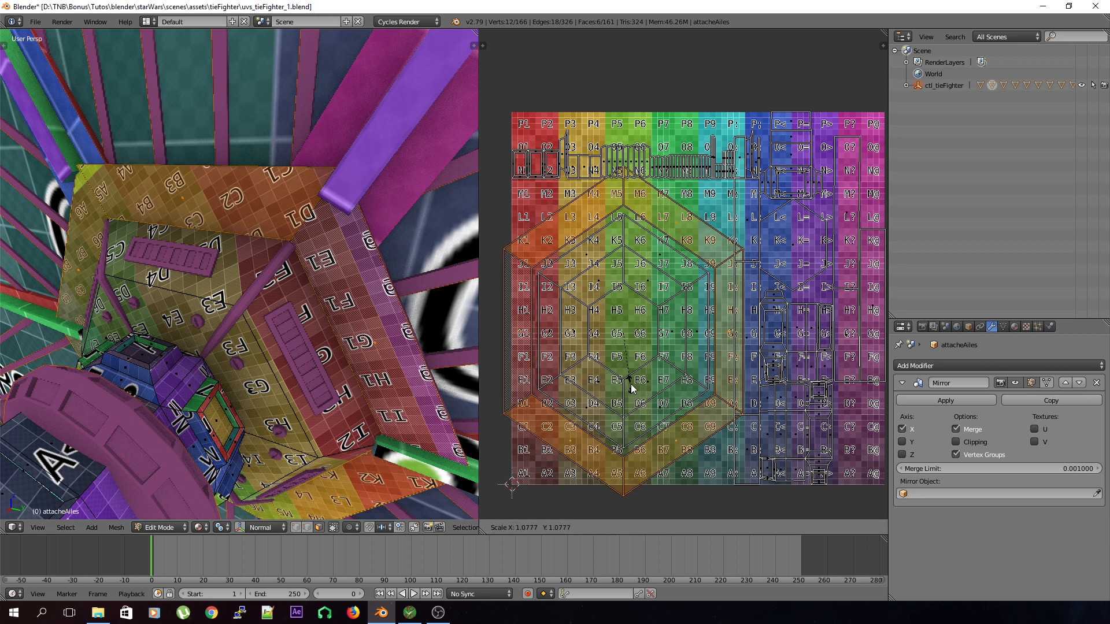
{"action": "right_click", "coordinate": [633, 384]}
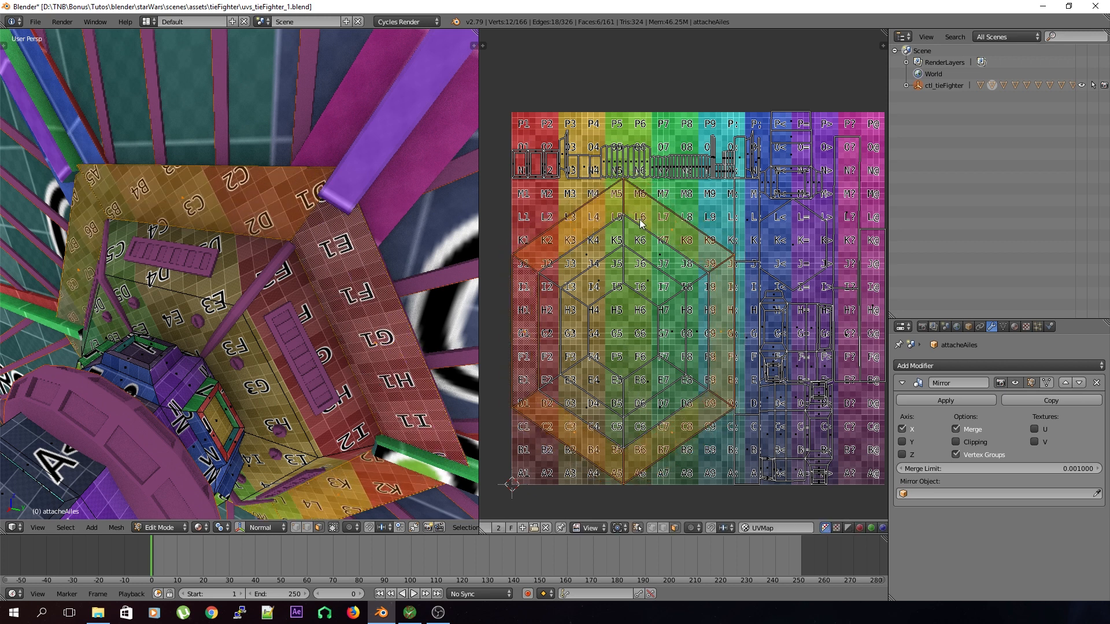
{"action": "left_click", "coordinate": [661, 530]}
{"action": "key", "text": "s"}
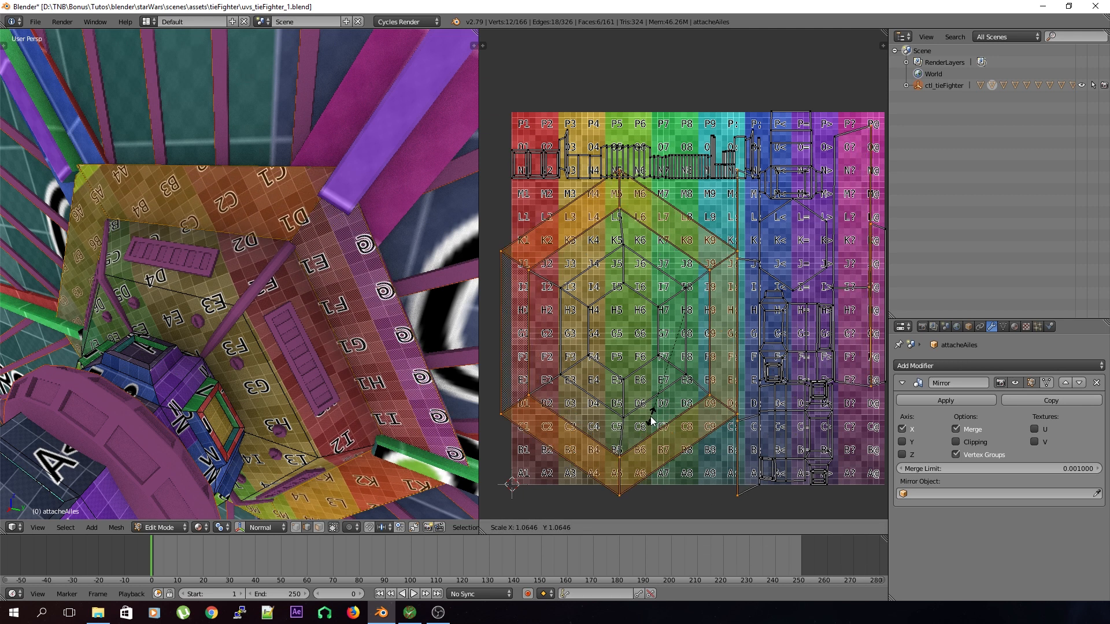
{"action": "right_click", "coordinate": [652, 415]}
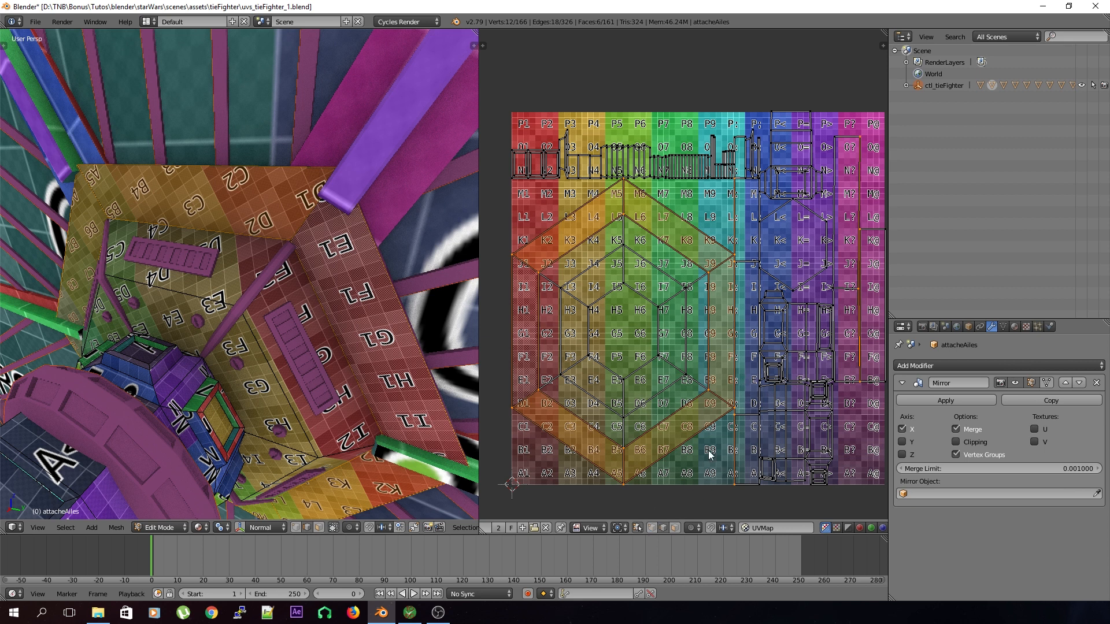
{"action": "key", "text": "s"}
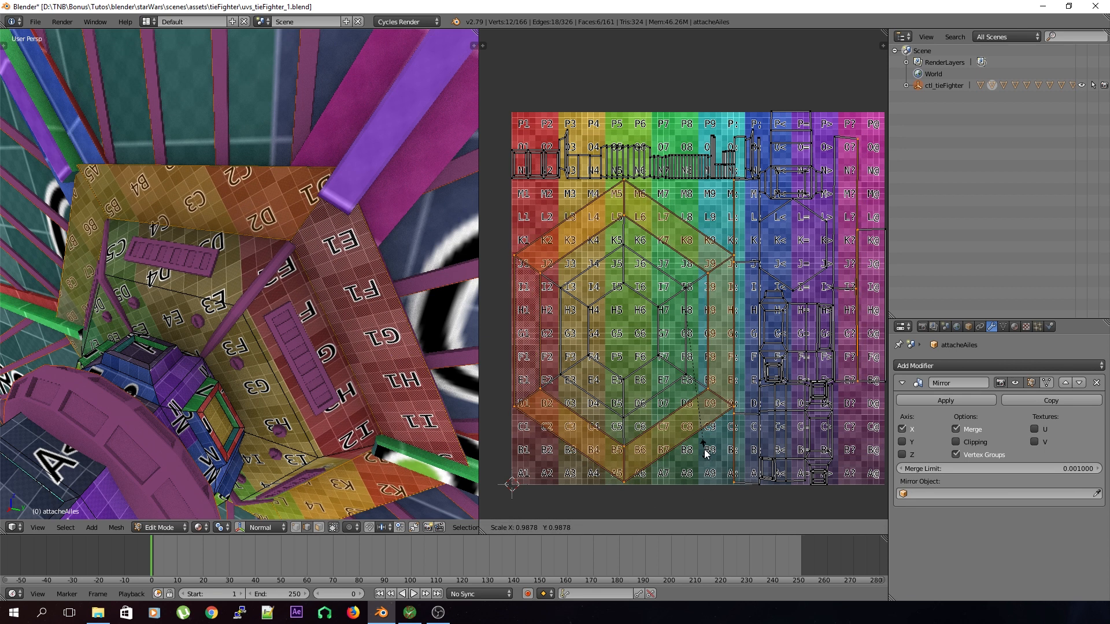
{"action": "right_click", "coordinate": [705, 454]}
{"action": "key", "text": "s"}
{"action": "right_click", "coordinate": [726, 364]}
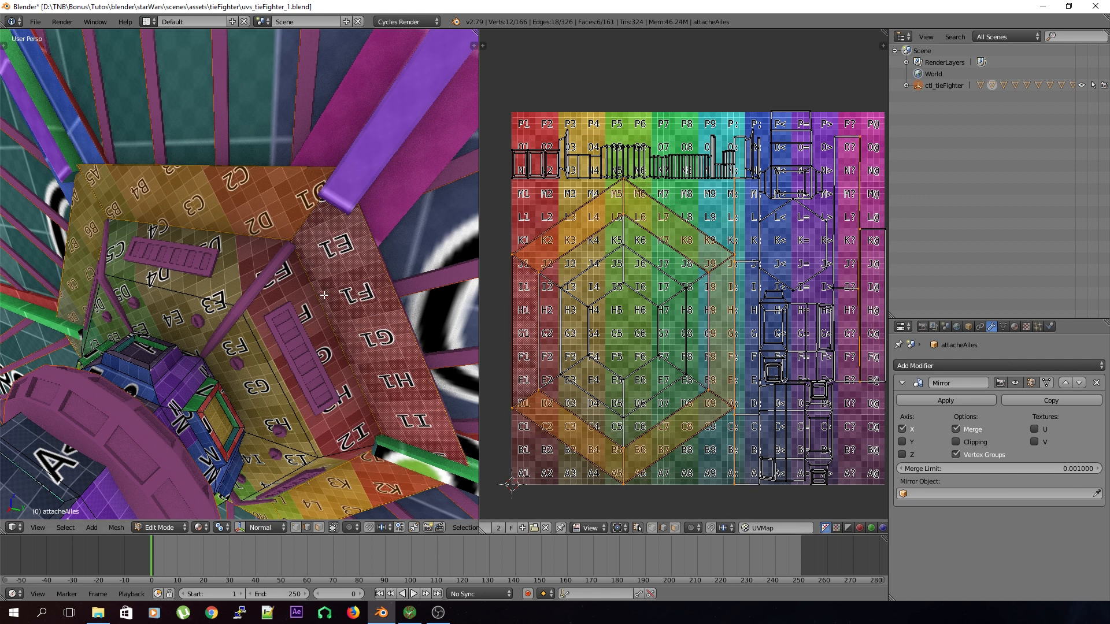
- Turn off UV selection sync and try enlarging the hexagonal ring's UVs
{"action": "left_click", "coordinate": [640, 531]}
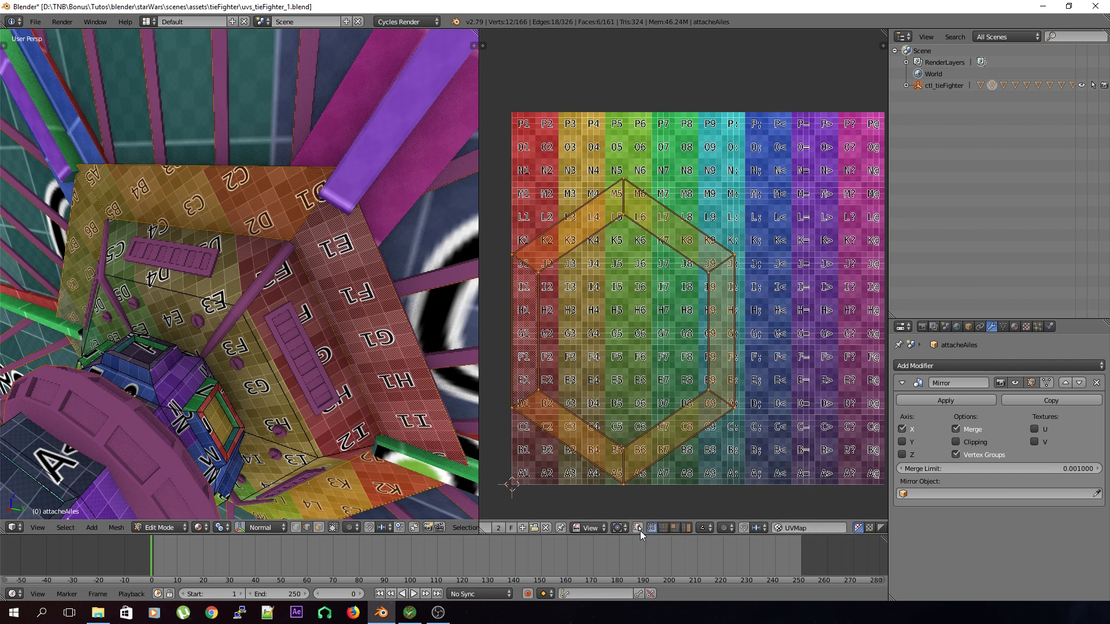
{"action": "key", "text": "s"}
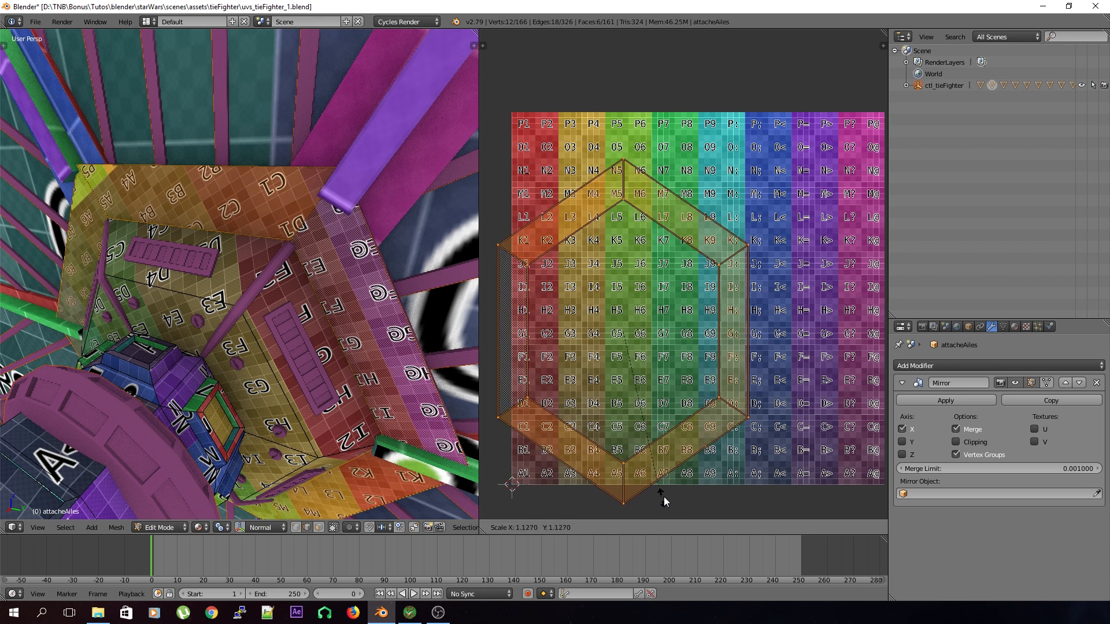
{"action": "left_click", "coordinate": [668, 506]}
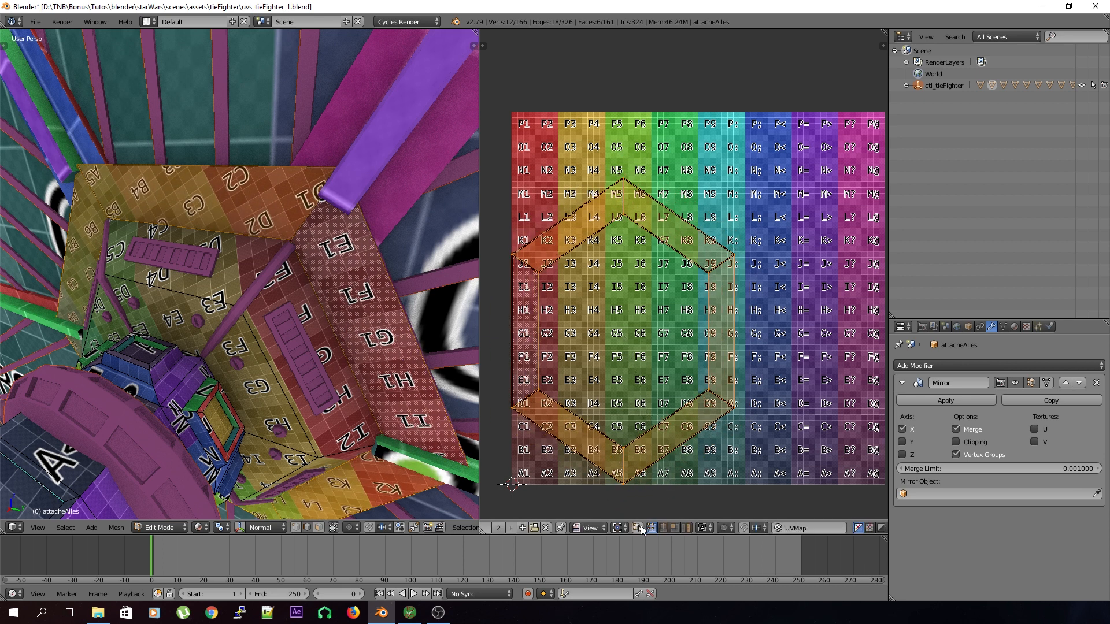
- Turn UV selection sync back on and try moving the hexagonal ring's UVs
{"action": "left_click", "coordinate": [638, 529]}
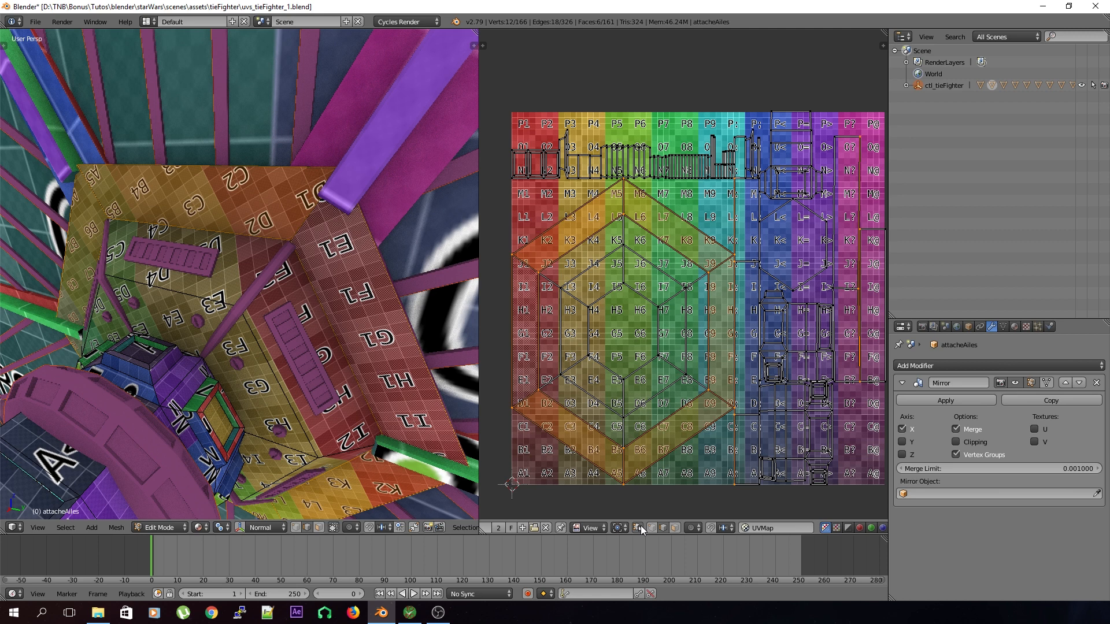
{"action": "key", "text": "g"}
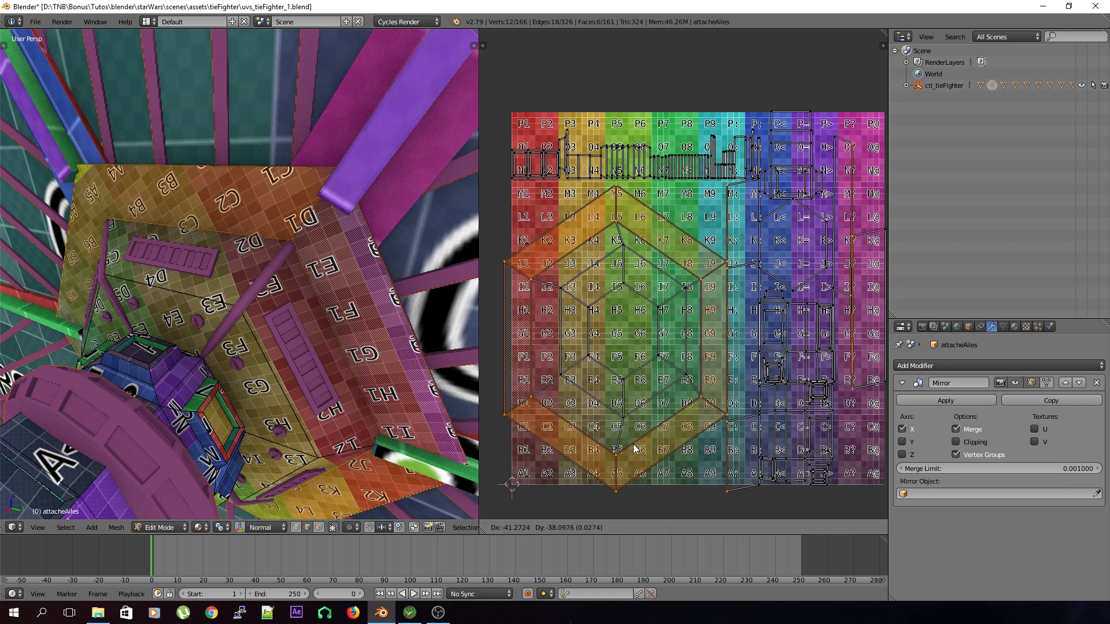
{"action": "right_click", "coordinate": [608, 460]}
- Turn off UV selection sync and try moving and scaling the isolated hexagonal ring's UVs
{"action": "left_click", "coordinate": [638, 528]}
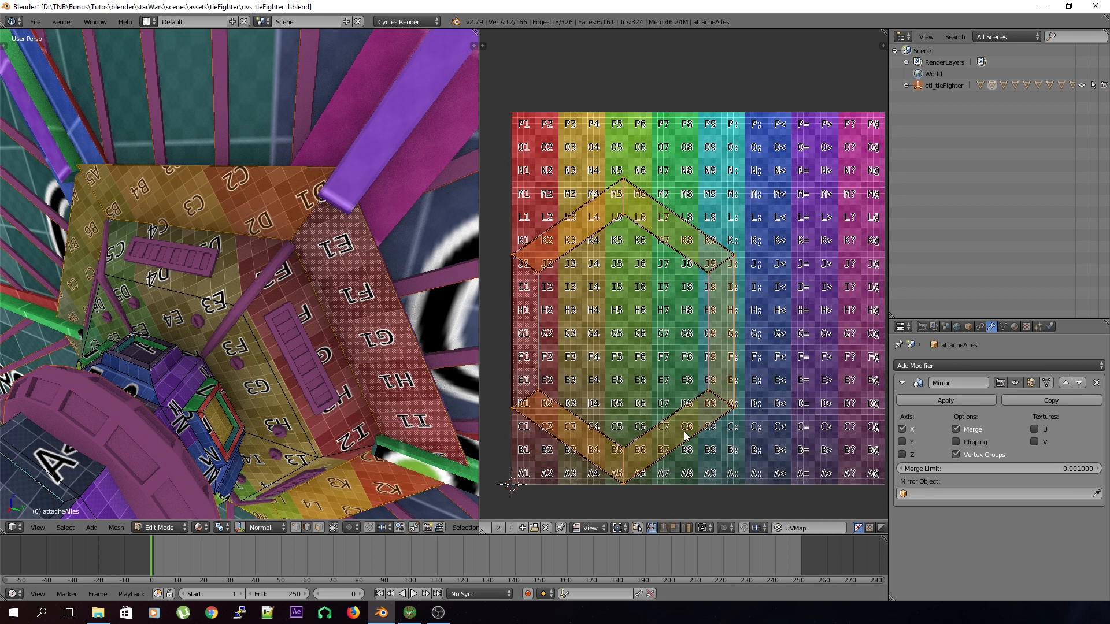
{"action": "key", "text": "g"}
{"action": "left_click", "coordinate": [678, 422]}
{"action": "key", "text": "s"}
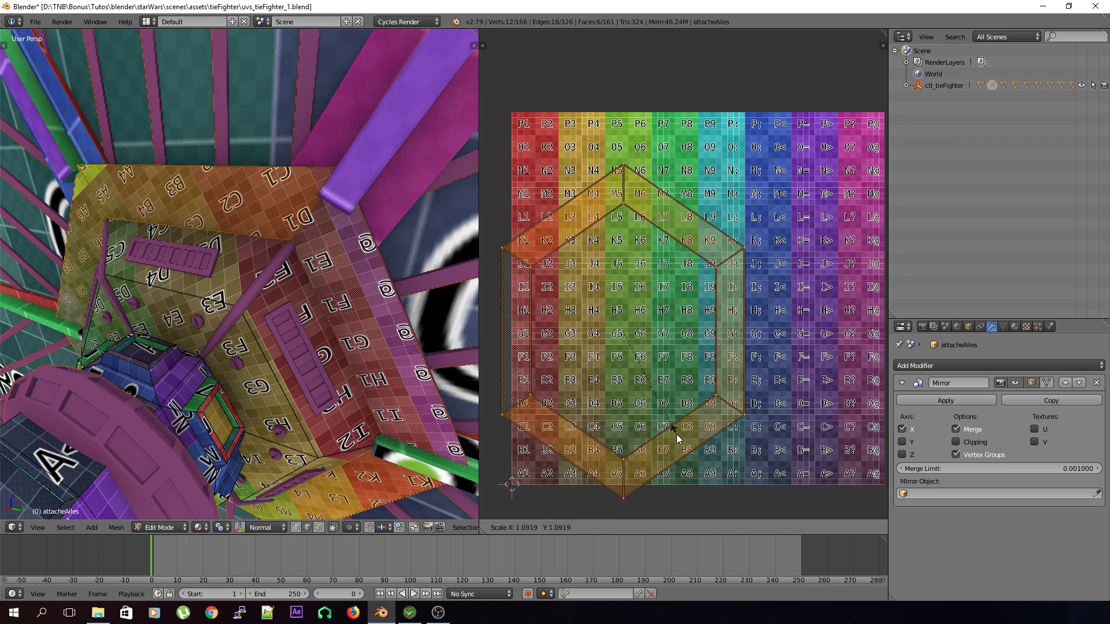
{"action": "right_click", "coordinate": [675, 418]}
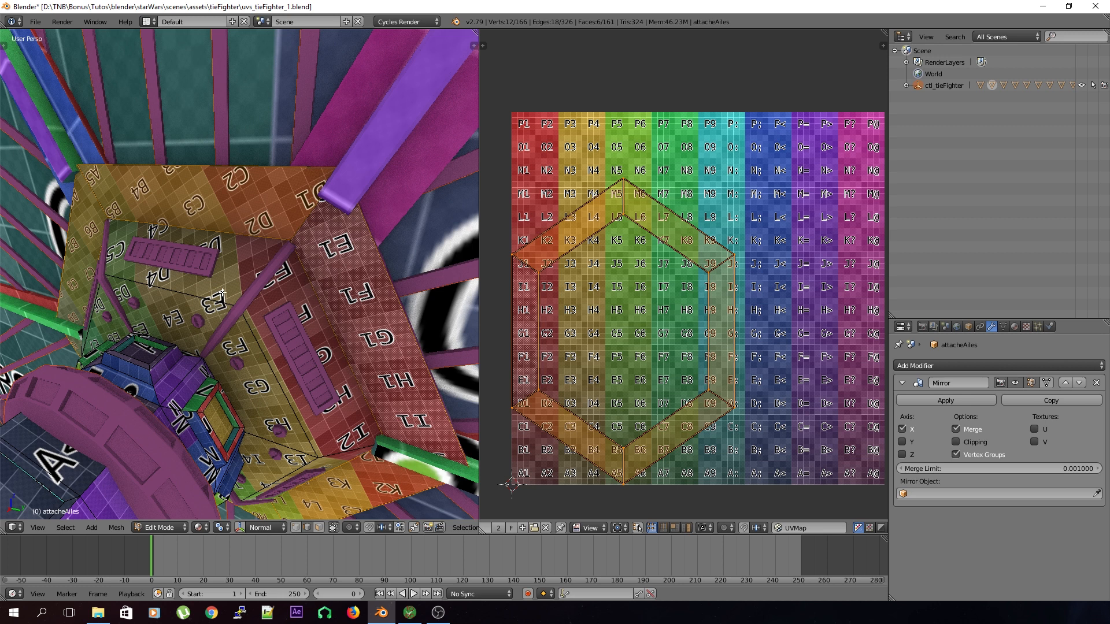
- Select the whole mesh to display its full UV layout, with UV selection sync off
{"action": "key", "text": "a"}
{"action": "key", "text": "a"}
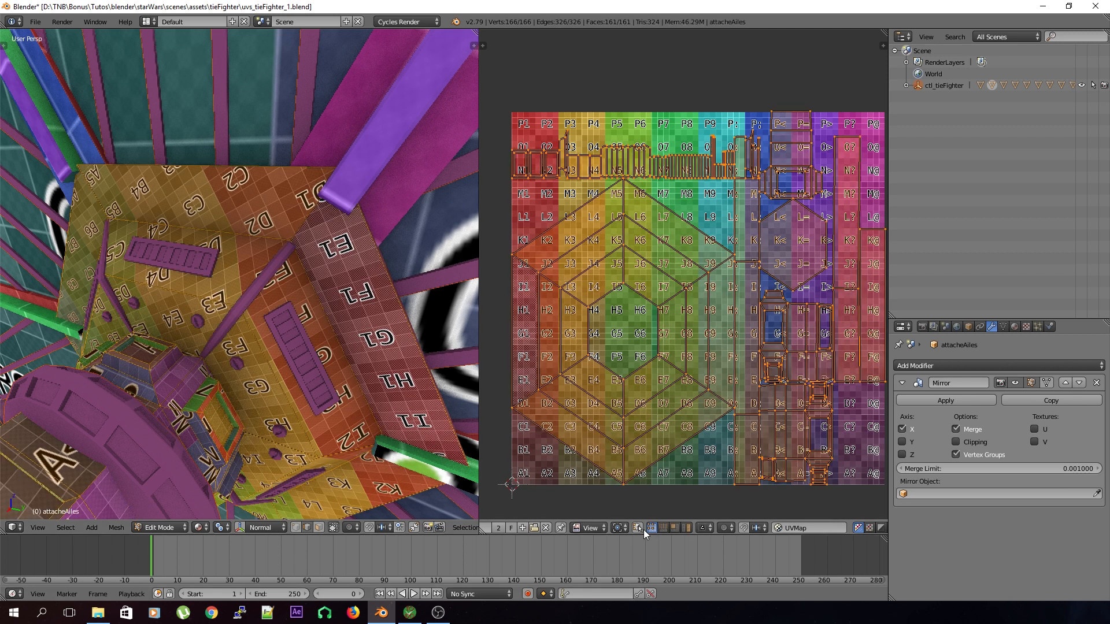
{"action": "left_click", "coordinate": [638, 529]}
{"action": "left_click", "coordinate": [639, 529]}
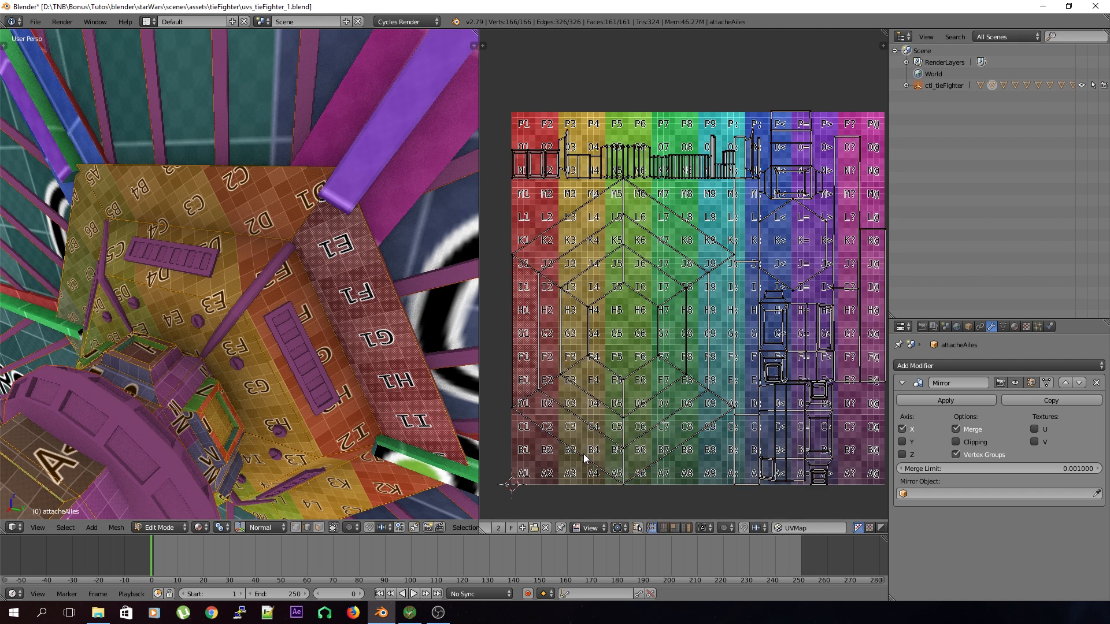
{"action": "left_click", "coordinate": [638, 529]}
{"action": "left_click", "coordinate": [637, 529]}
- Try moving a single UV element at the outer edge of the hexagonal layout
{"action": "right_click", "coordinate": [720, 329]}
{"action": "key", "text": "g"}
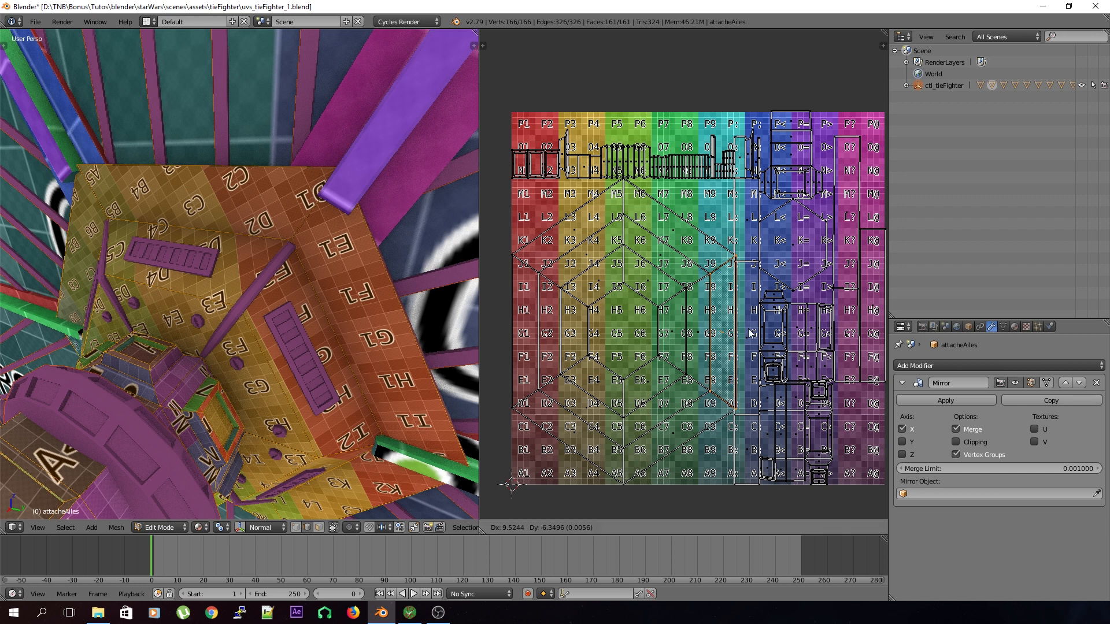
{"action": "key", "text": "Escape"}
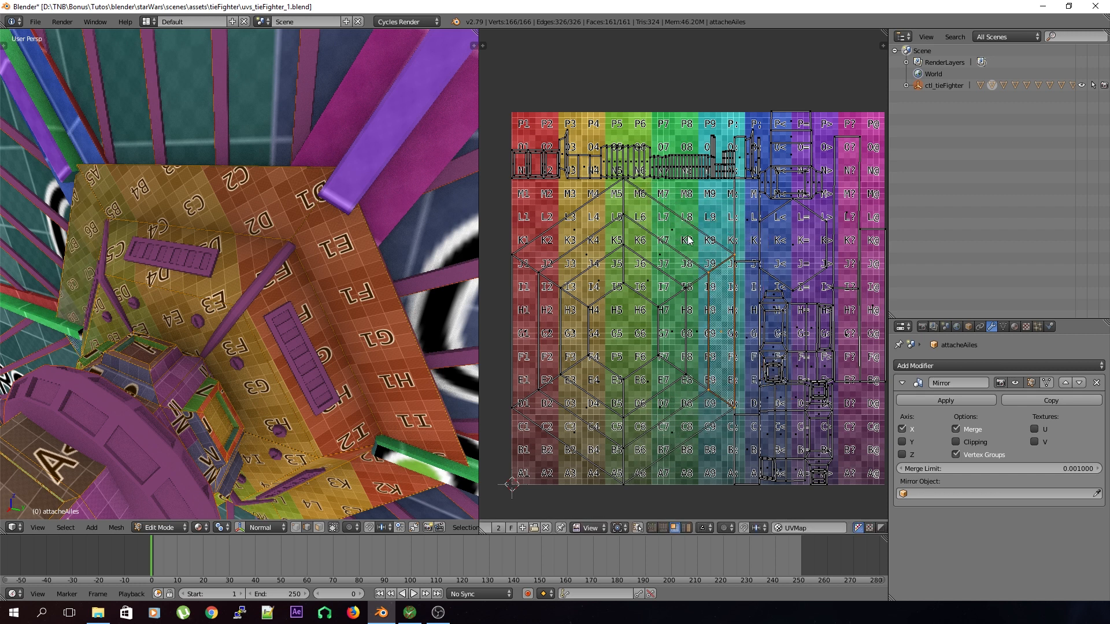
- Select the outer hexagonal ring's UV island in island selection mode and scale it up by about 1.1
{"action": "right_click", "coordinate": [578, 439]}
{"action": "key", "text": "s"}
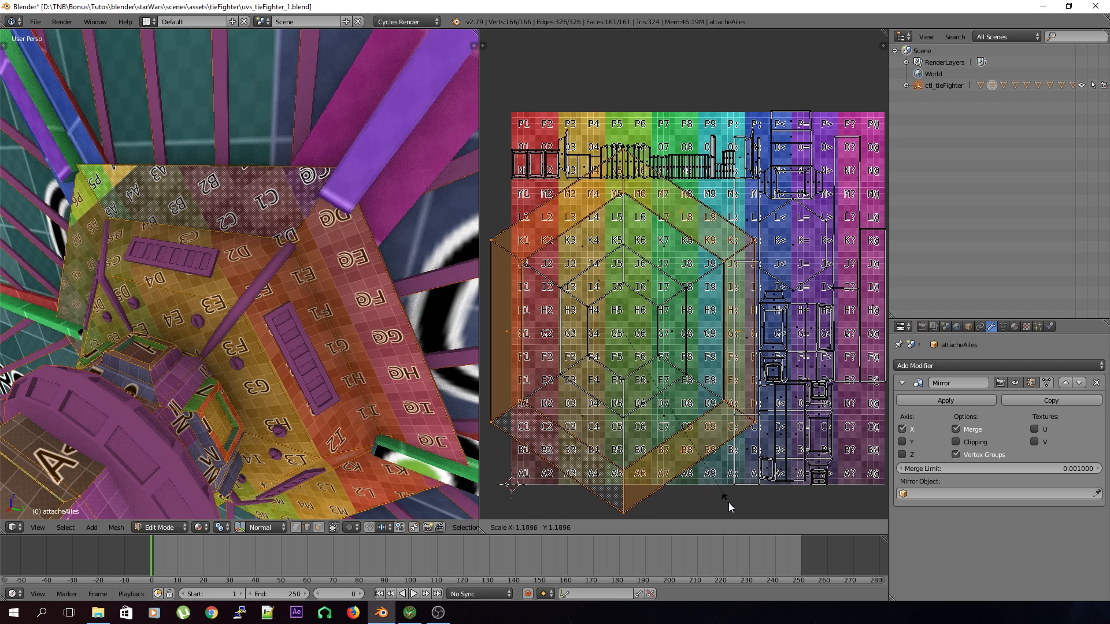
{"action": "left_click", "coordinate": [753, 513]}
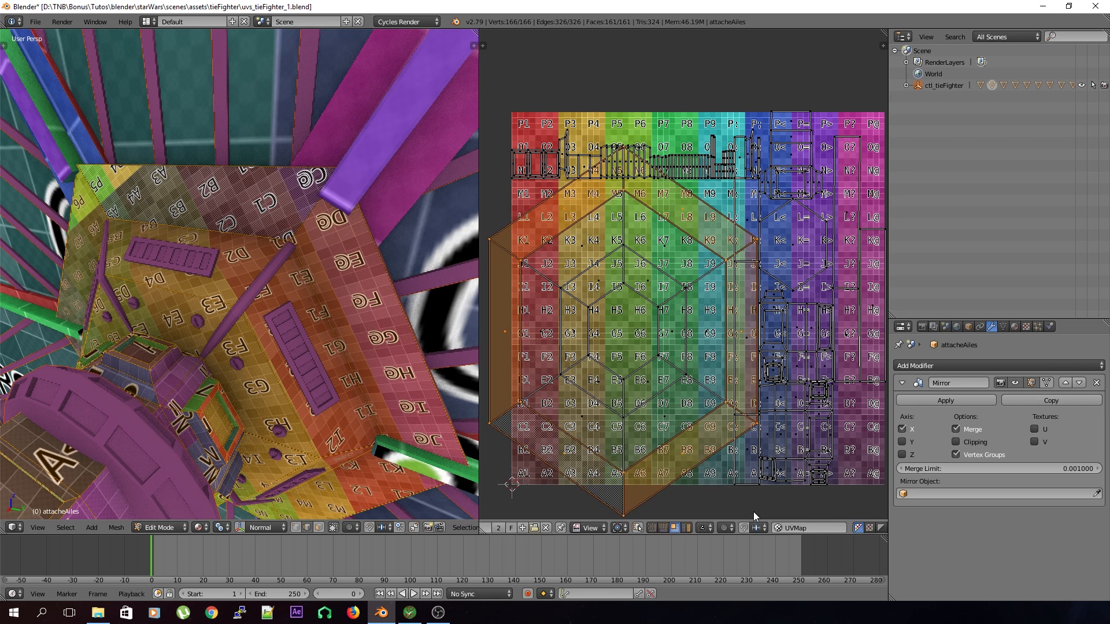
{"action": "mouse_move", "coordinate": [255, 313]}
{"action": "middle_mouse_down"}
{"action": "mouse_move", "coordinate": [246, 319]}
{"action": "mouse_move", "coordinate": [250, 301]}
{"action": "mouse_move", "coordinate": [164, 264]}
{"action": "mouse_move", "coordinate": [248, 327]}
{"action": "mouse_move", "coordinate": [338, 344]}
{"action": "mouse_move", "coordinate": [265, 318]}
{"action": "middle_mouse_up"}
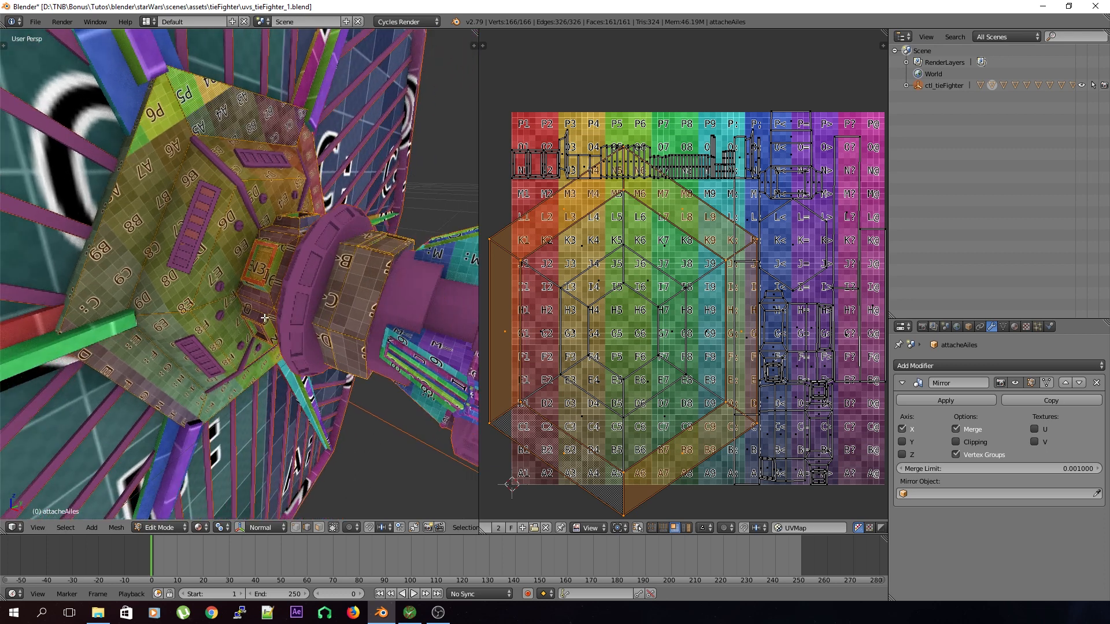
- Return to Object Mode and save over uvs_tieFighter_1.blend
{"action": "scroll", "coordinate": [265, 318], "scroll_direction": "up", "scroll_amount": 3}
{"action": "key", "text": "ctrl+s"}
{"action": "left_click", "coordinate": [265, 318]}
{"action": "key", "text": "Tab"}
{"action": "scroll", "coordinate": [265, 318], "scroll_direction": "down", "scroll_amount": 5}
{"action": "key", "text": "ctrl+s"}
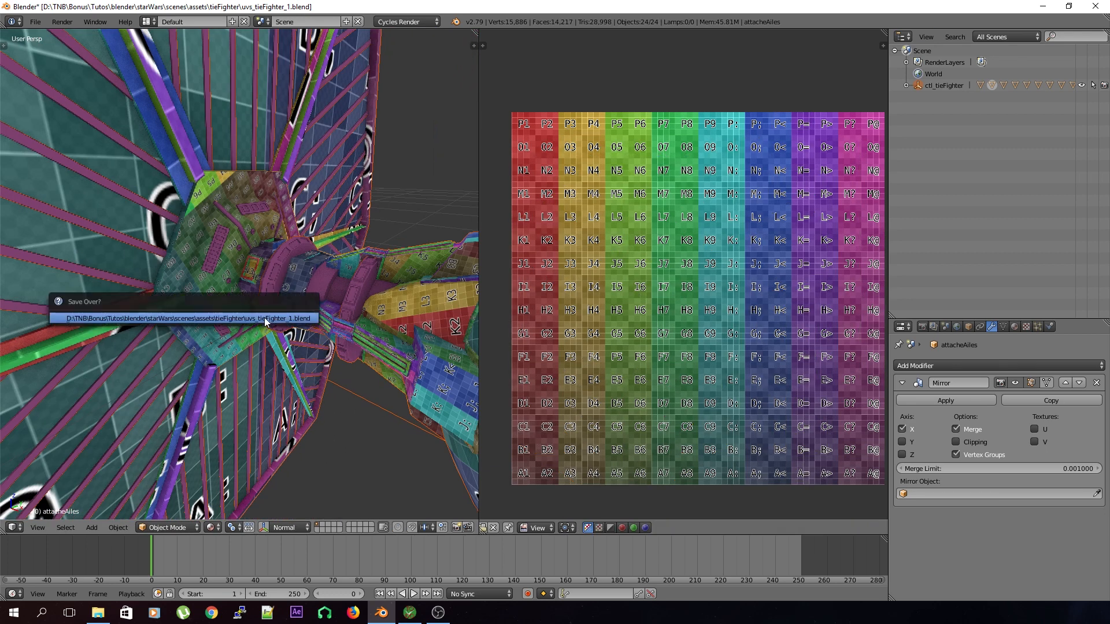
{"action": "left_click", "coordinate": [265, 318]}
- Select the wing attachment rings object attacheAiles.003 and unwrap all its faces with Smart UV Project at an angle limit of 66
{"action": "scroll", "coordinate": [265, 317], "scroll_direction": "down", "scroll_amount": 4}
{"action": "scroll", "coordinate": [265, 318], "scroll_direction": "up", "scroll_amount": 4}
{"action": "middle_click_drag", "start_coordinate": [308, 331], "coordinate": [310, 359]}
{"action": "right_click", "coordinate": [312, 348]}
{"action": "key", "text": "Tab"}
{"action": "key", "text": "a"}
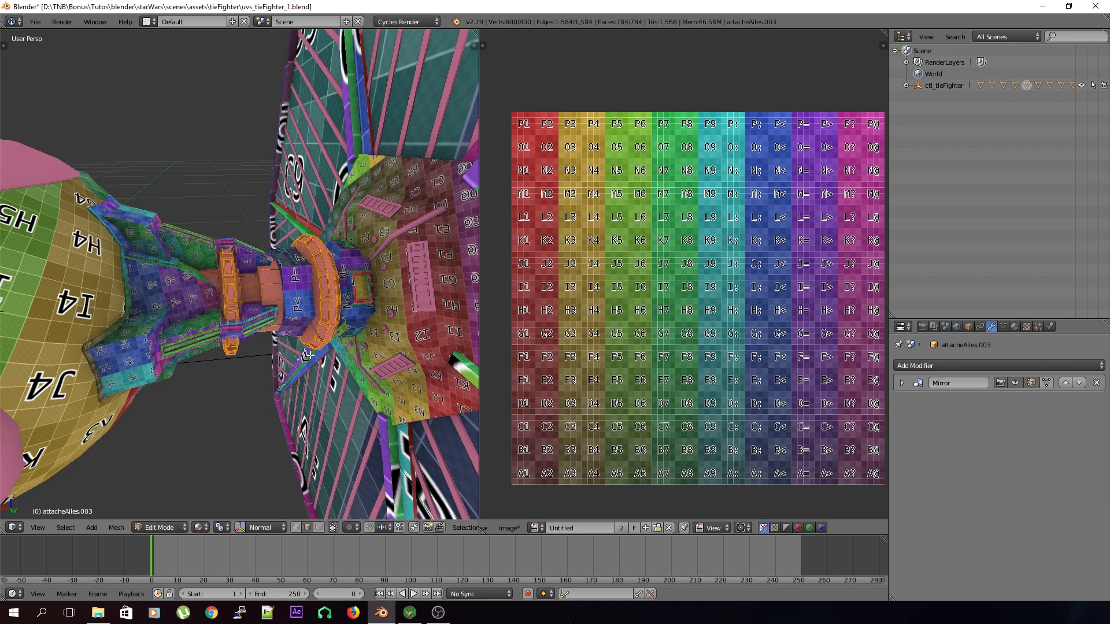
{"action": "key", "text": "u"}
{"action": "left_click", "coordinate": [310, 355]}
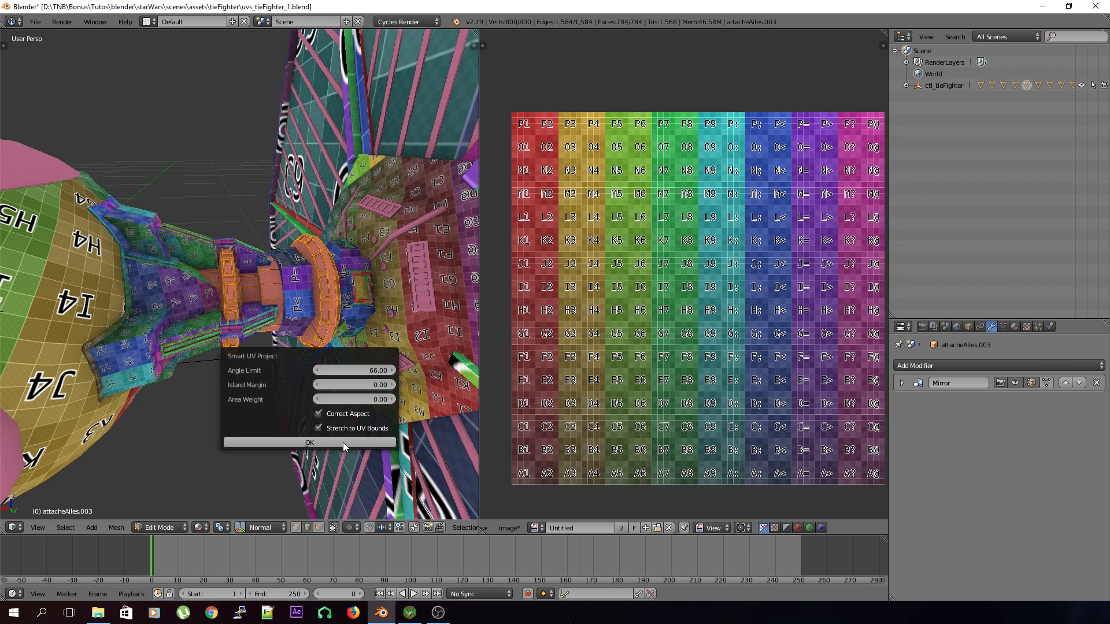
{"action": "left_click", "coordinate": [343, 443]}
- Leave Edit Mode on the attachment rings and save the file over the existing version
{"action": "middle_click_drag", "start_coordinate": [344, 443], "coordinate": [420, 408]}
{"action": "key", "text": "Tab"}
{"action": "key", "text": "ctrl+s"}
{"action": "left_click", "coordinate": [293, 372]}
{"action": "scroll", "coordinate": [293, 371], "scroll_direction": "up", "scroll_amount": 3}
{"action": "key", "text": "ctrl+s"}
{"action": "left_click", "coordinate": [241, 407]}
- Select the wing slats object deilas_ailes and enter Edit Mode on it
{"action": "scroll", "coordinate": [241, 407], "scroll_direction": "down", "scroll_amount": 3}
{"action": "right_click", "coordinate": [259, 296]}
{"action": "key", "text": "Tab"}
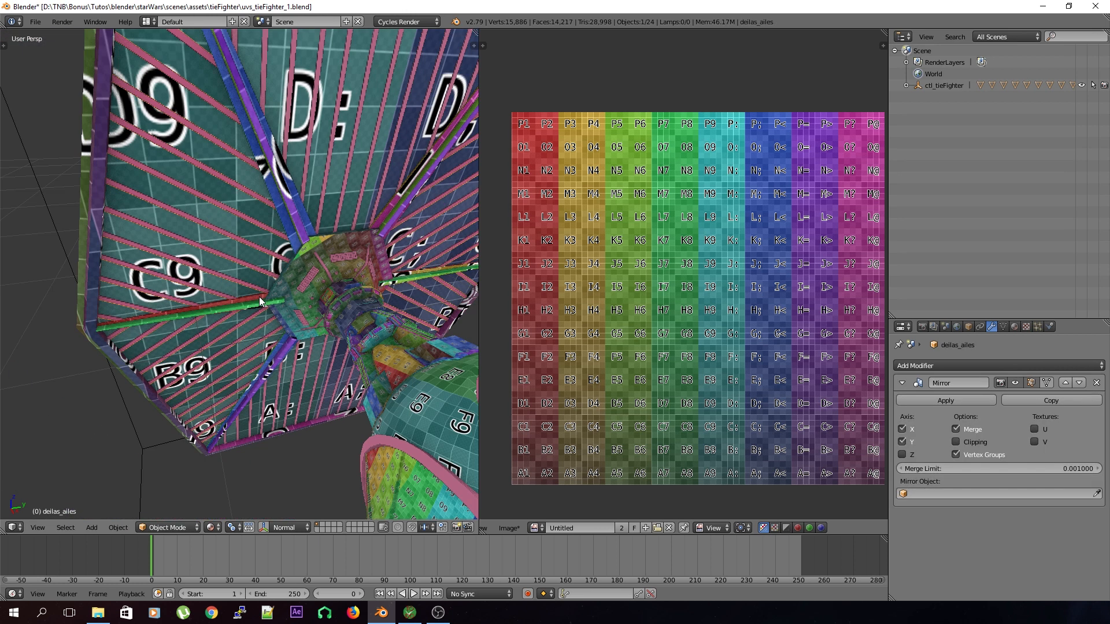
{"action": "middle_click_drag", "start_coordinate": [259, 296], "coordinate": [331, 320]}
{"action": "scroll", "coordinate": [215, 308], "scroll_direction": "down", "scroll_amount": 1, "text": "alt"}
{"action": "scroll", "coordinate": [213, 310], "scroll_direction": "down", "scroll_amount": 10}
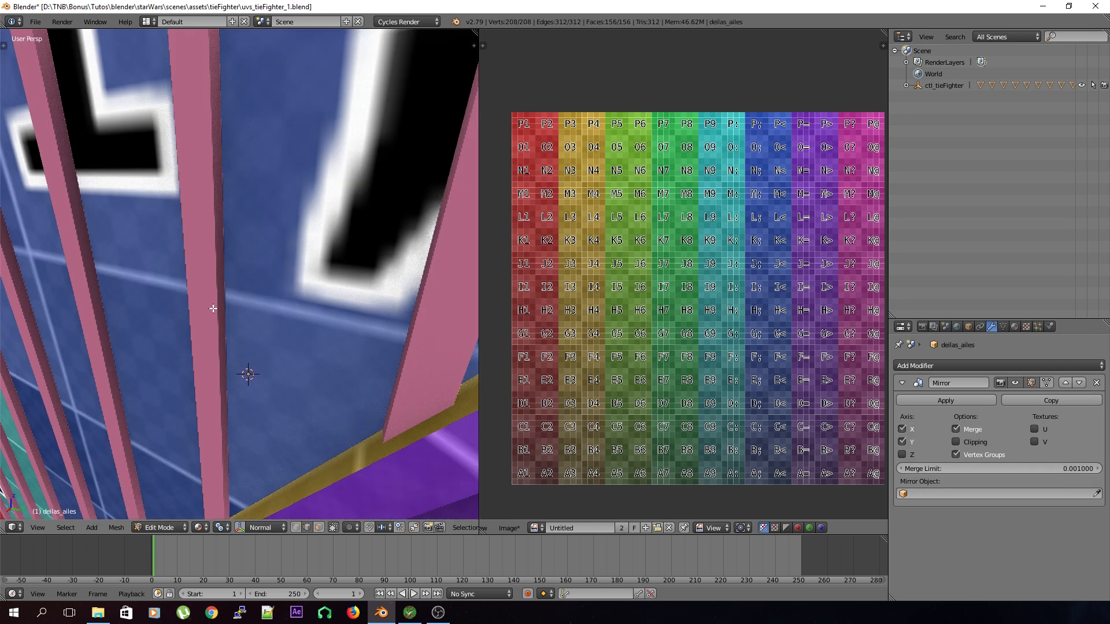
{"action": "key", "text": "a"}
{"action": "key", "text": "Tab"}
{"action": "key", "text": "Tab"}
{"action": "key", "text": "a"}
- Switch the 3D viewport to solid shading and return to Object Mode with nothing selected
{"action": "mouse_move", "coordinate": [329, 343]}
{"action": "middle_mouse_down"}
{"action": "mouse_move", "coordinate": [245, 335]}
{"action": "mouse_move", "coordinate": [368, 327]}
{"action": "mouse_move", "coordinate": [239, 321]}
{"action": "middle_mouse_up"}
{"action": "key", "text": "z"}
{"action": "key", "text": "z"}
{"action": "key", "text": "Tab"}
{"action": "key", "text": "a"}
{"action": "key", "text": "a"}
{"action": "key", "text": "a"}
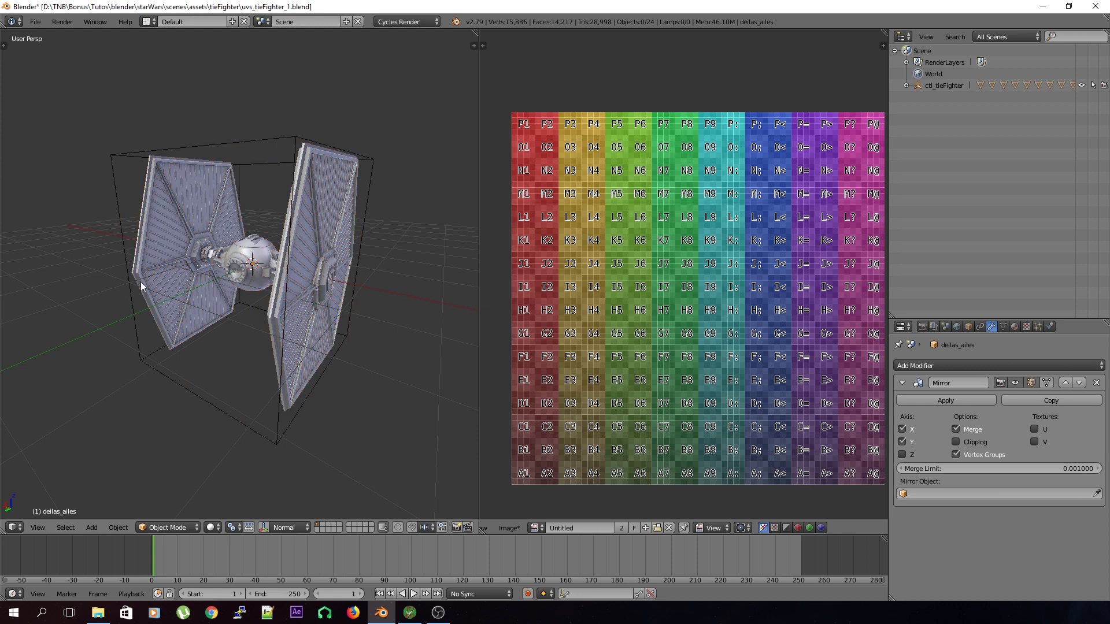
- Unwrap all faces of the deilas_ailes wing slats with Smart UV Project
{"action": "key", "text": "Tab"}
{"action": "scroll", "coordinate": [266, 321], "scroll_direction": "up", "scroll_amount": 6}
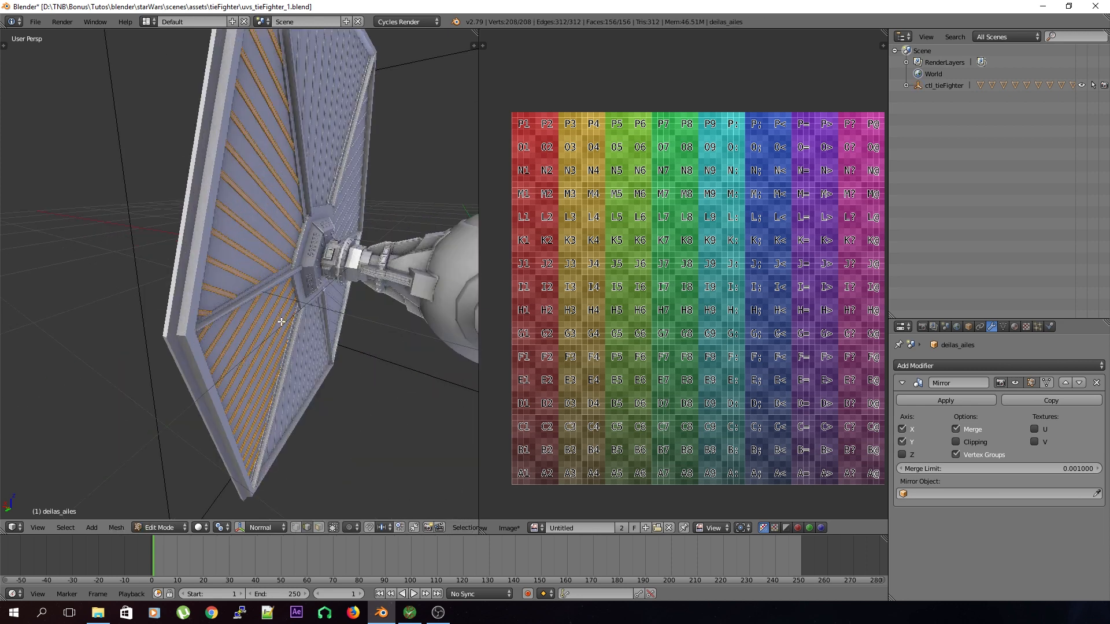
{"action": "scroll", "coordinate": [268, 317], "scroll_direction": "down", "scroll_amount": 3}
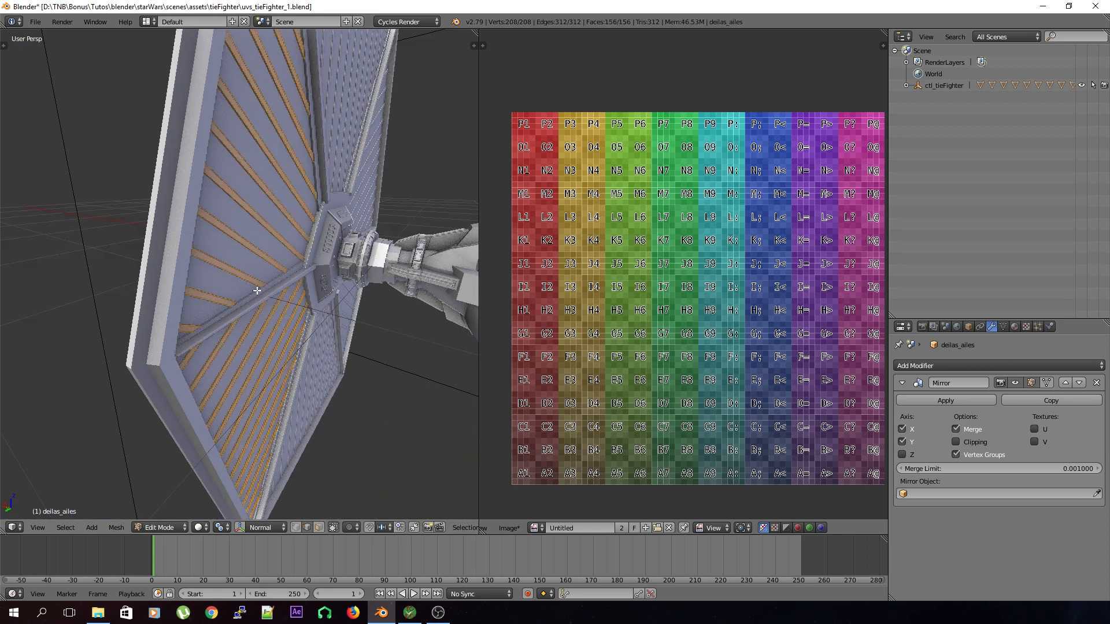
{"action": "key", "text": "u"}
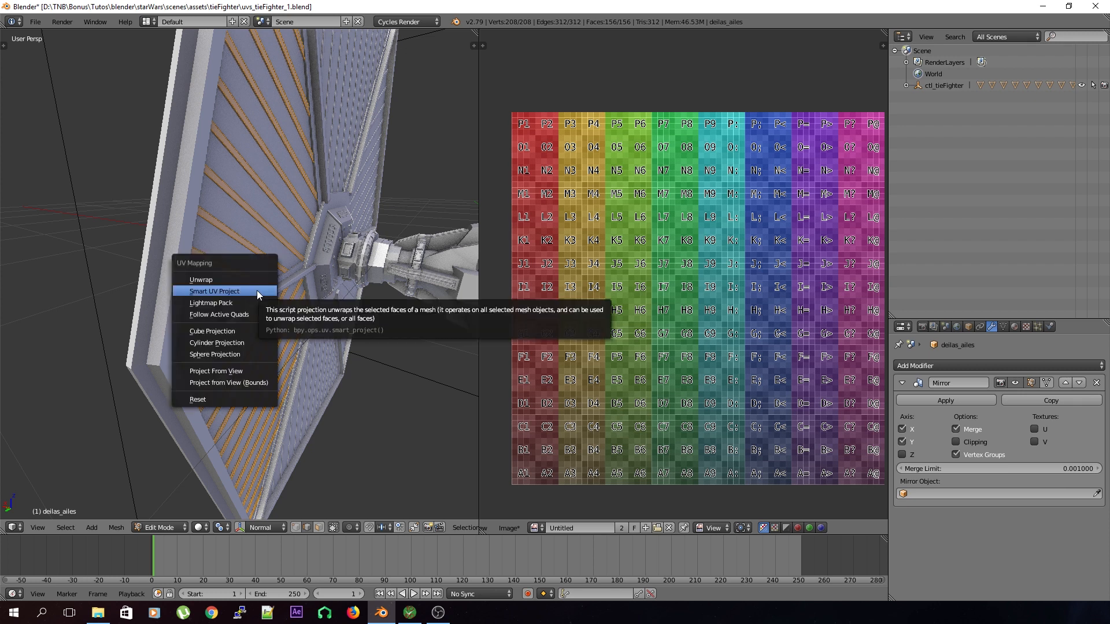
{"action": "left_click", "coordinate": [256, 290]}
{"action": "left_click", "coordinate": [290, 380]}
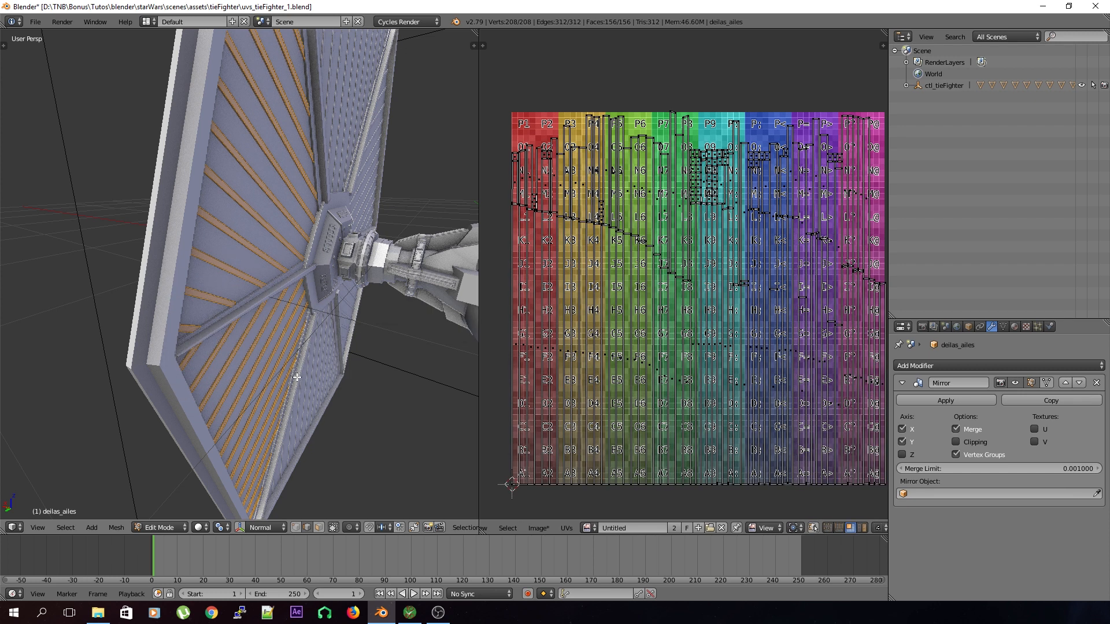
- Select the deatailsAiles slats on the other face of the wing and unwrap all their faces with Smart UV Project
{"action": "key", "text": "Tab"}
{"action": "scroll", "coordinate": [314, 369], "scroll_direction": "down", "scroll_amount": 1}
{"action": "scroll", "coordinate": [313, 369], "scroll_direction": "down", "scroll_amount": 4}
{"action": "middle_click_drag", "start_coordinate": [314, 369], "coordinate": [305, 306]}
{"action": "right_click", "coordinate": [290, 255]}
{"action": "right_click", "coordinate": [291, 254]}
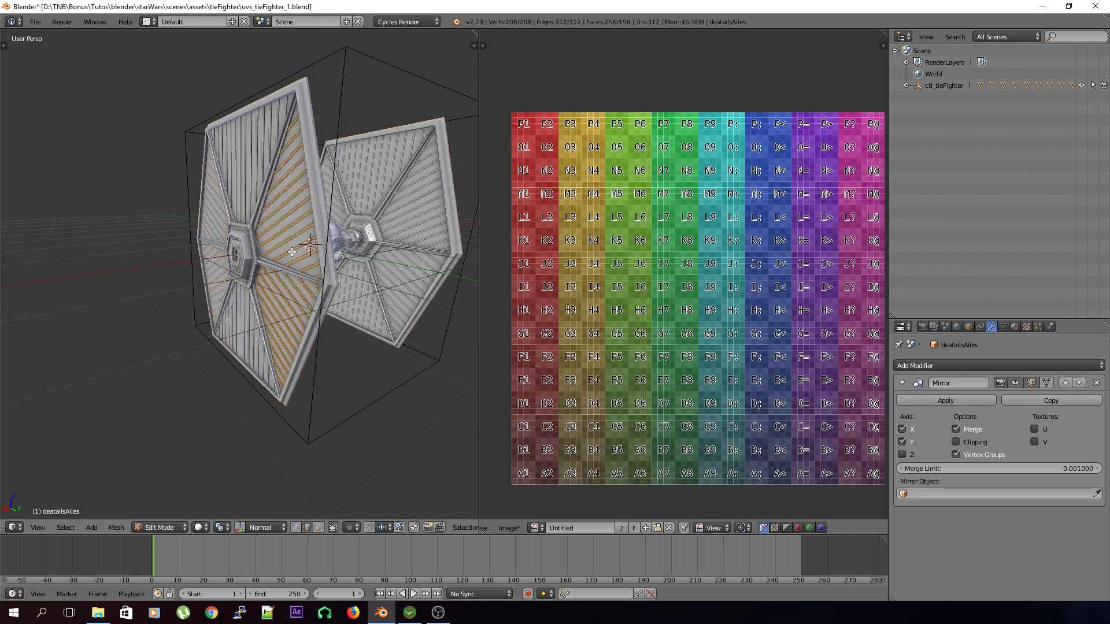
{"action": "key", "text": "u"}
{"action": "left_click", "coordinate": [292, 251]}
{"action": "left_click", "coordinate": [303, 339]}
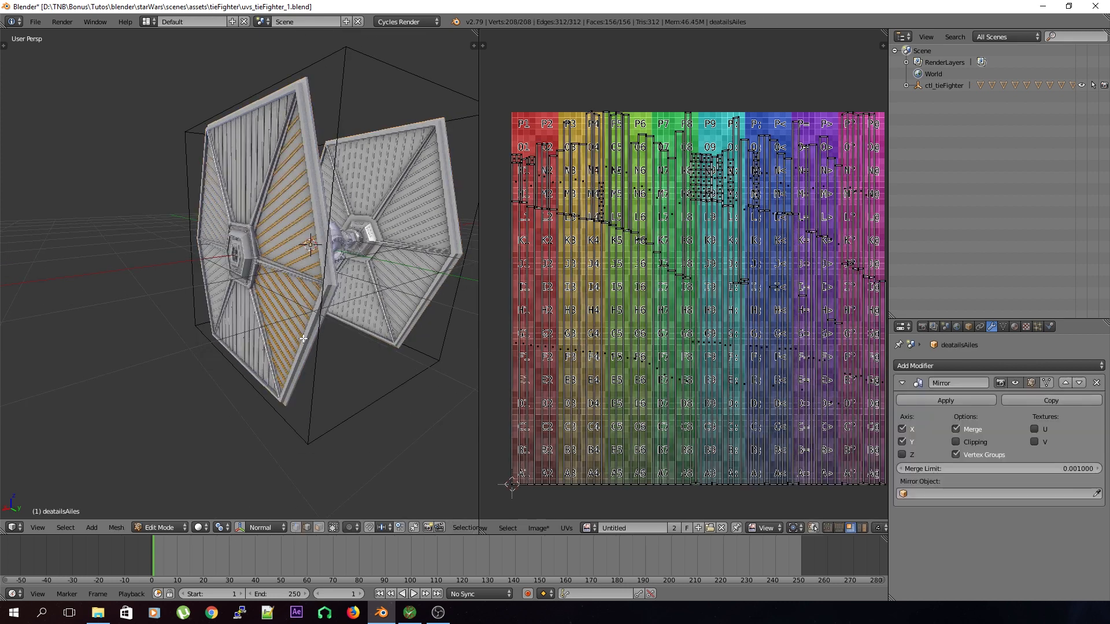
- Return deatailsAiles to Object Mode and save over the existing uvs_tieFighter_1.blend file
{"action": "key", "text": "Tab"}
{"action": "key", "text": "Tab"}
{"action": "key", "text": "Tab"}
{"action": "middle_click_drag", "start_coordinate": [209, 335], "coordinate": [303, 341]}
{"action": "middle_click_drag", "start_coordinate": [388, 373], "coordinate": [288, 355]}
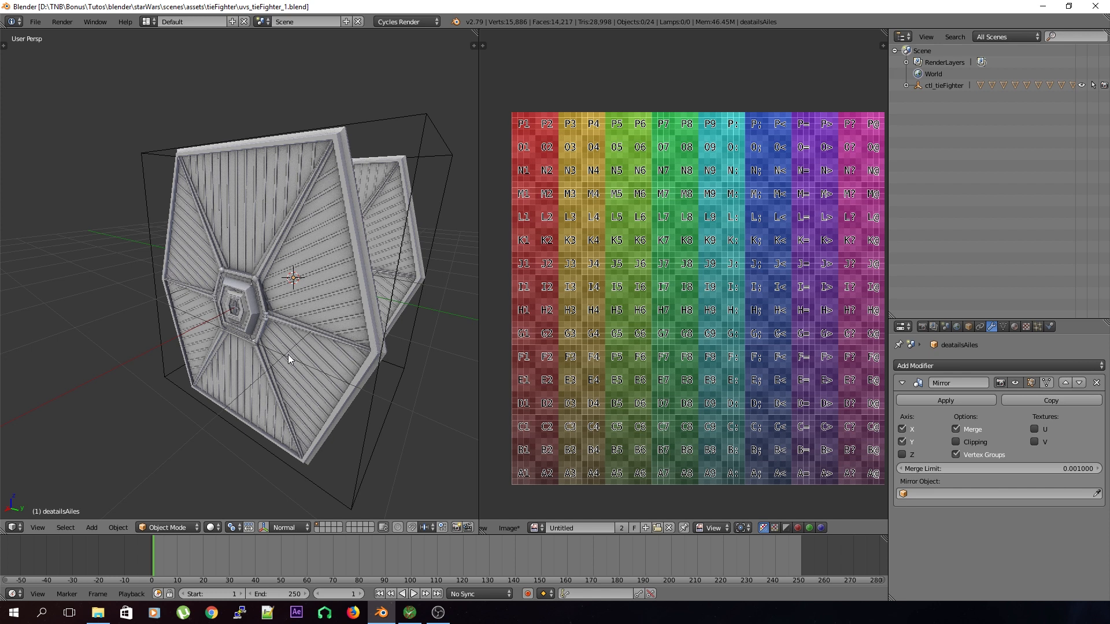
{"action": "key", "text": "ctrl+s"}
{"action": "left_click", "coordinate": [288, 355]}
- Switch the 3D viewport to textured shading and save the file again
{"action": "middle_click_drag", "start_coordinate": [285, 298], "coordinate": [298, 504]}
{"action": "left_click", "coordinate": [211, 527]}
{"action": "left_click", "coordinate": [254, 457]}
{"action": "mouse_move", "coordinate": [254, 435]}
{"action": "middle_mouse_down"}
{"action": "mouse_move", "coordinate": [271, 338]}
{"action": "mouse_move", "coordinate": [254, 345]}
{"action": "mouse_move", "coordinate": [160, 287]}
{"action": "mouse_move", "coordinate": [342, 327]}
{"action": "mouse_move", "coordinate": [228, 304]}
{"action": "mouse_move", "coordinate": [126, 314]}
{"action": "middle_mouse_up"}
{"action": "key", "text": "ctrl+s"}
{"action": "left_click", "coordinate": [270, 338]}
- Select the wing attachment details object detailesAttacheAiles and unwrap all its faces with Smart UV Project
{"action": "scroll", "coordinate": [289, 330], "scroll_direction": "up", "scroll_amount": 3}
{"action": "right_click", "coordinate": [188, 282]}
{"action": "key", "text": "Tab"}
{"action": "middle_click_drag", "start_coordinate": [316, 352], "coordinate": [233, 372]}
{"action": "scroll", "coordinate": [66, 396], "scroll_direction": "up", "scroll_amount": 2}
{"action": "key", "text": "a"}
{"action": "key", "text": "u"}
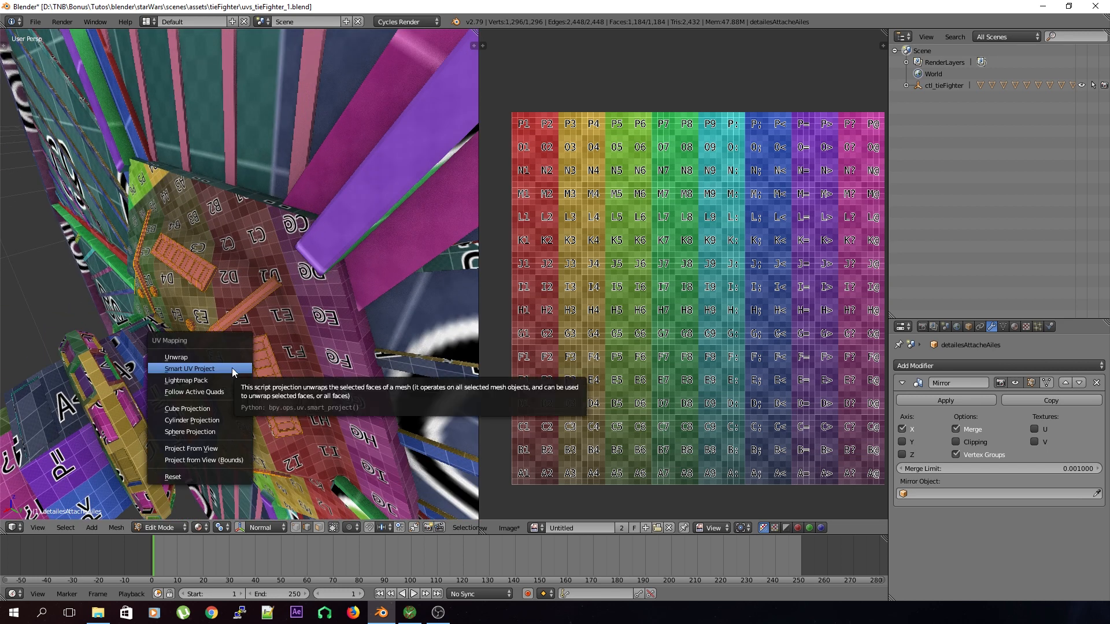
{"action": "left_click", "coordinate": [231, 369]}
{"action": "left_click", "coordinate": [283, 453]}
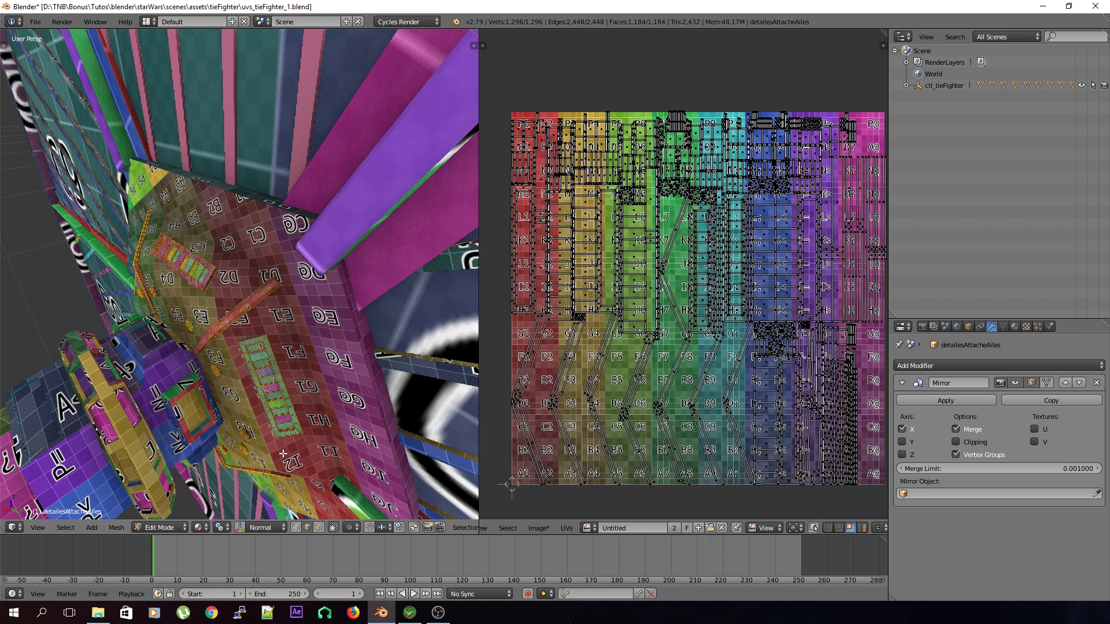
- Return the wing attachment details to Object Mode and save over the existing file
{"action": "key", "text": "ctrl+s"}
{"action": "middle_click_drag", "start_coordinate": [283, 453], "coordinate": [322, 158]}
{"action": "key", "text": "Tab"}
{"action": "middle_click_drag", "start_coordinate": [289, 229], "coordinate": [295, 365]}
{"action": "key", "text": "ctrl+s"}
{"action": "left_click", "coordinate": [192, 314]}
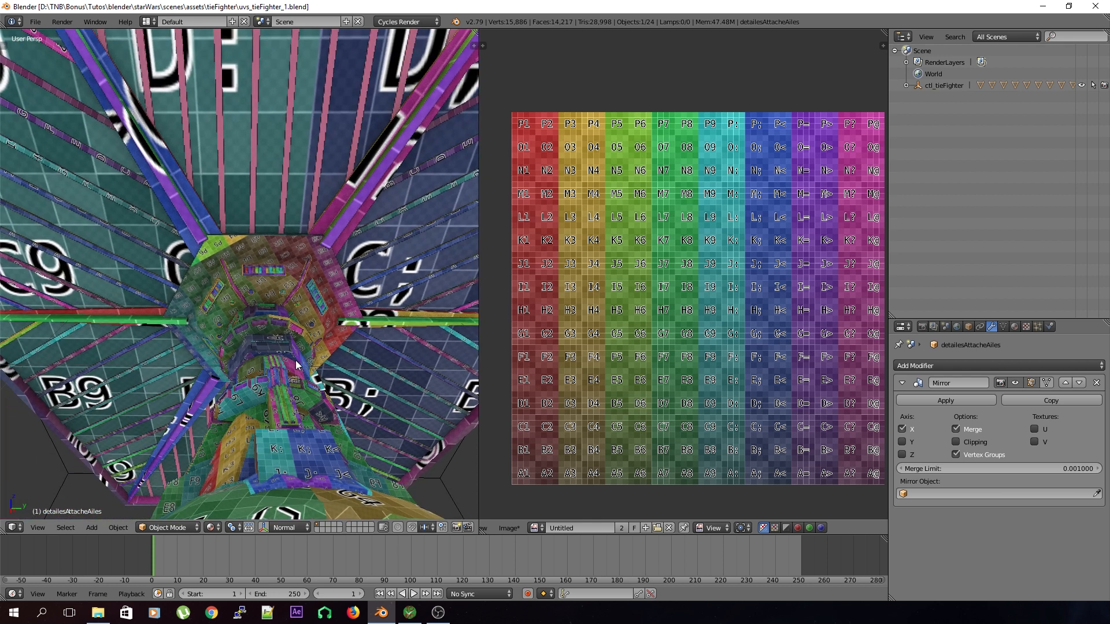
- Check the UV layouts of deilas_ailes.001 and deatailsAiles by opening each in Edit Mode, ending in Object Mode
{"action": "right_click", "coordinate": [289, 150]}
{"action": "key", "text": "Tab"}
{"action": "scroll", "coordinate": [291, 223], "scroll_direction": "up", "scroll_amount": 6}
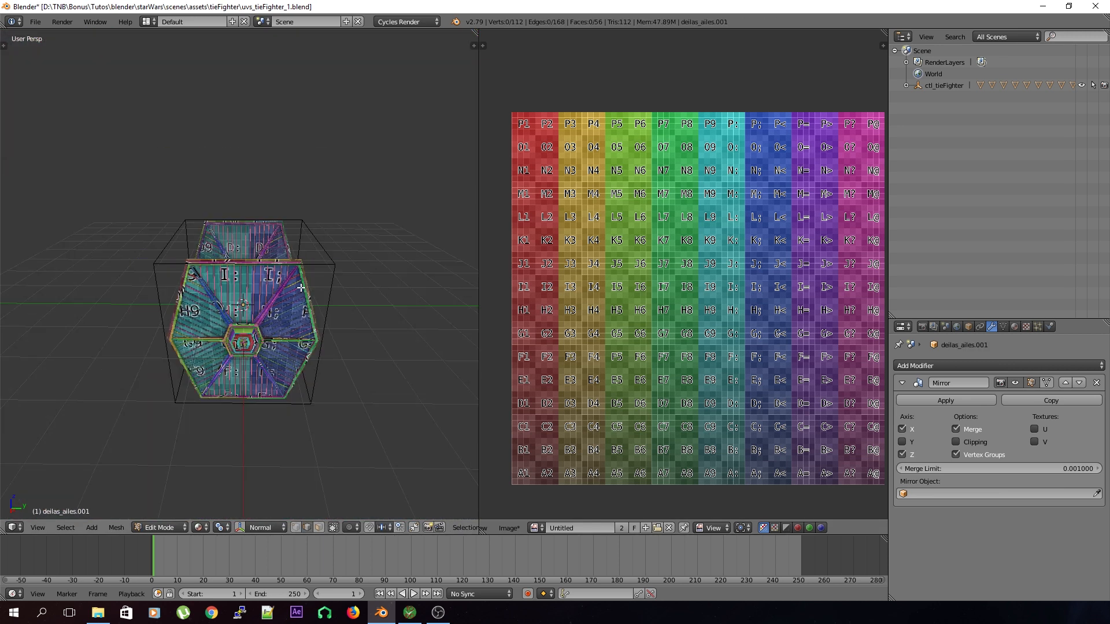
{"action": "scroll", "coordinate": [269, 299], "scroll_direction": "up", "scroll_amount": 2}
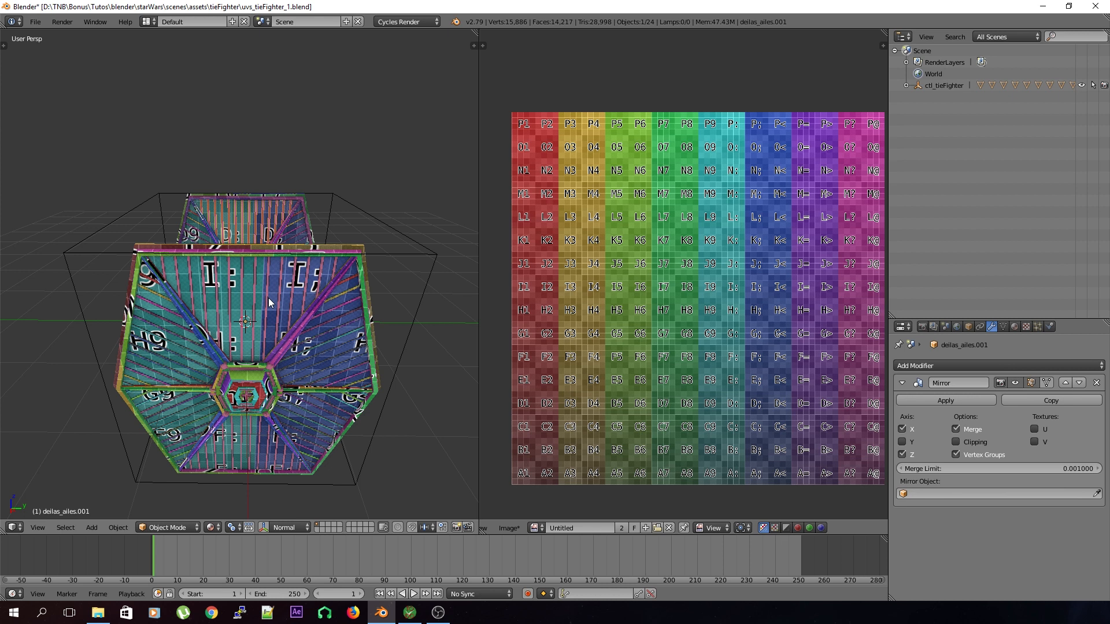
{"action": "key", "text": "Tab"}
{"action": "right_click", "coordinate": [345, 368]}
{"action": "right_click", "coordinate": [345, 368]}
{"action": "right_click", "coordinate": [345, 370]}
{"action": "key", "text": "Tab"}
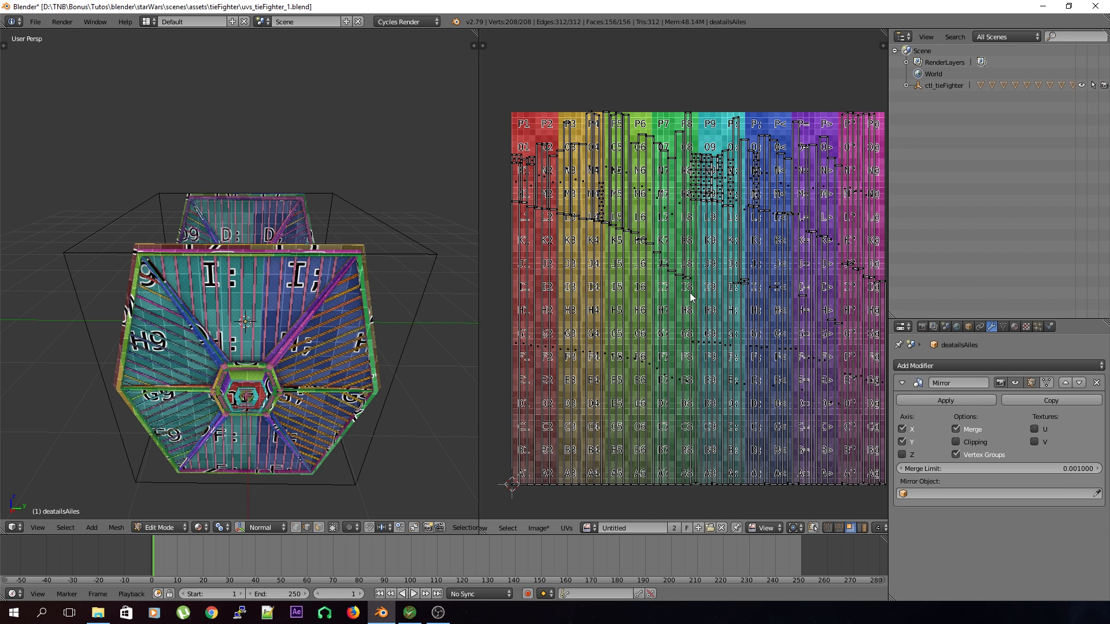
{"action": "key", "text": "Tab"}
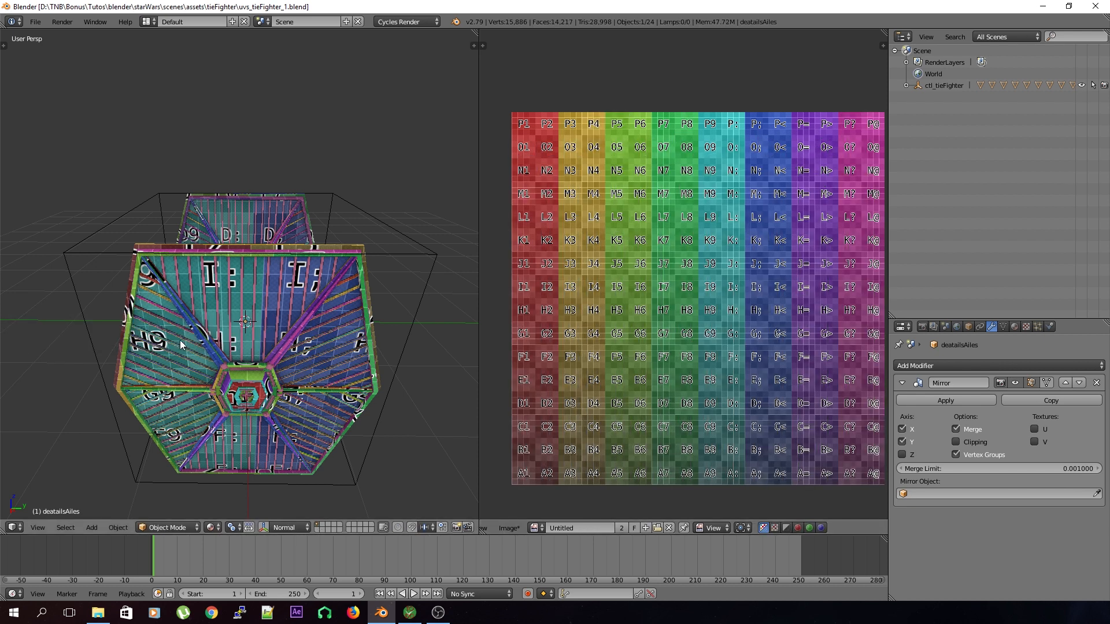
- Save the scene over the existing file
{"action": "middle_click_drag", "start_coordinate": [179, 340], "coordinate": [280, 282]}
{"action": "key", "text": "ctrl+s"}
{"action": "left_click", "coordinate": [205, 299]}
- Select the cockpit hatch object detailsCokpit and unwrap all its faces with Project From View in the top view
{"action": "scroll", "coordinate": [247, 297], "scroll_direction": "up", "scroll_amount": 4}
{"action": "scroll", "coordinate": [269, 320], "scroll_direction": "up", "scroll_amount": 3}
{"action": "right_click", "coordinate": [279, 282]}
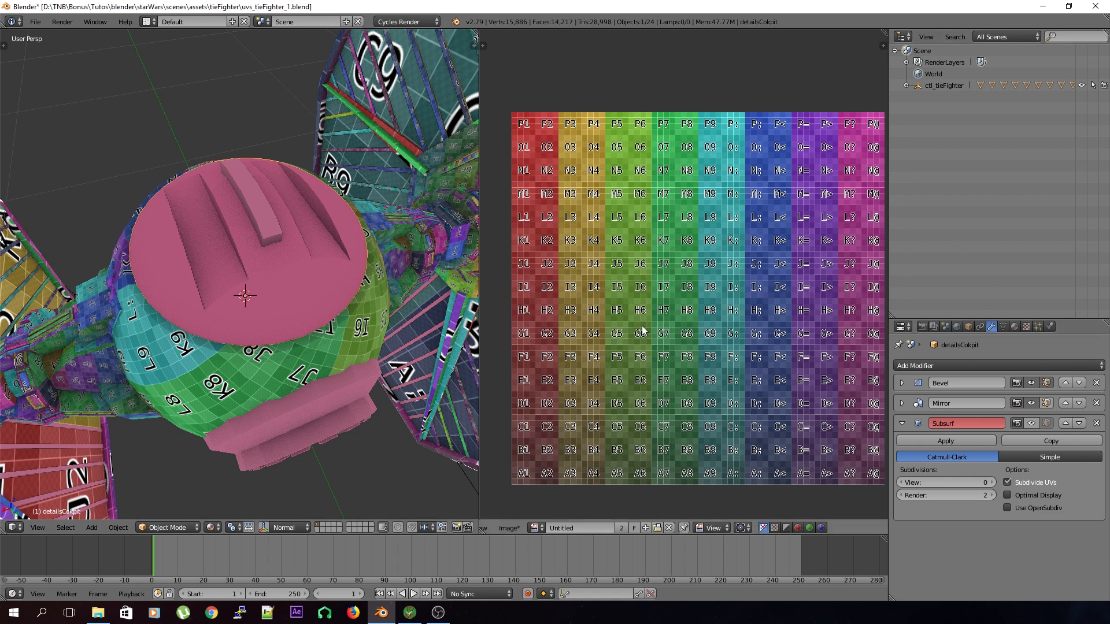
{"action": "key", "text": "Tab"}
{"action": "middle_click_drag", "start_coordinate": [79, 262], "coordinate": [272, 272]}
{"action": "key", "text": "a"}
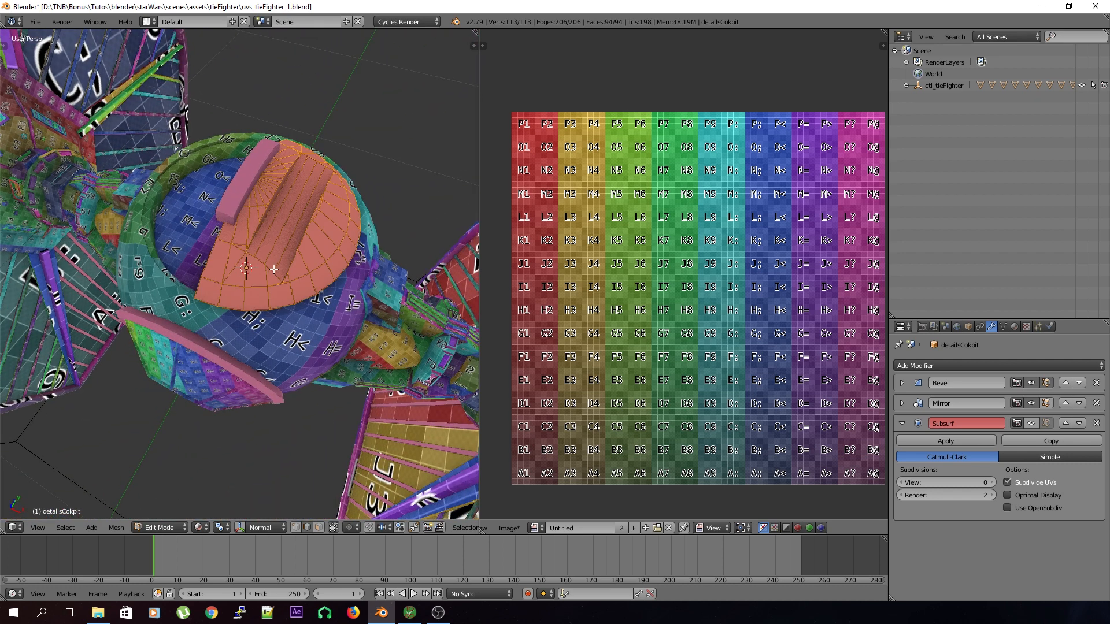
{"action": "key", "text": "KP_7"}
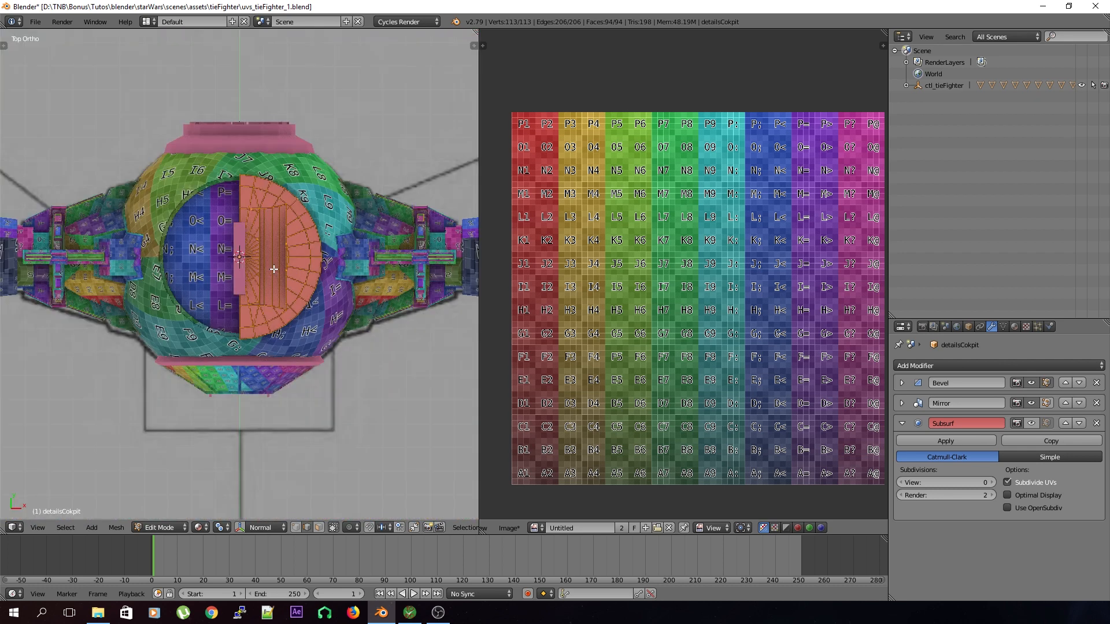
{"action": "key", "text": "u"}
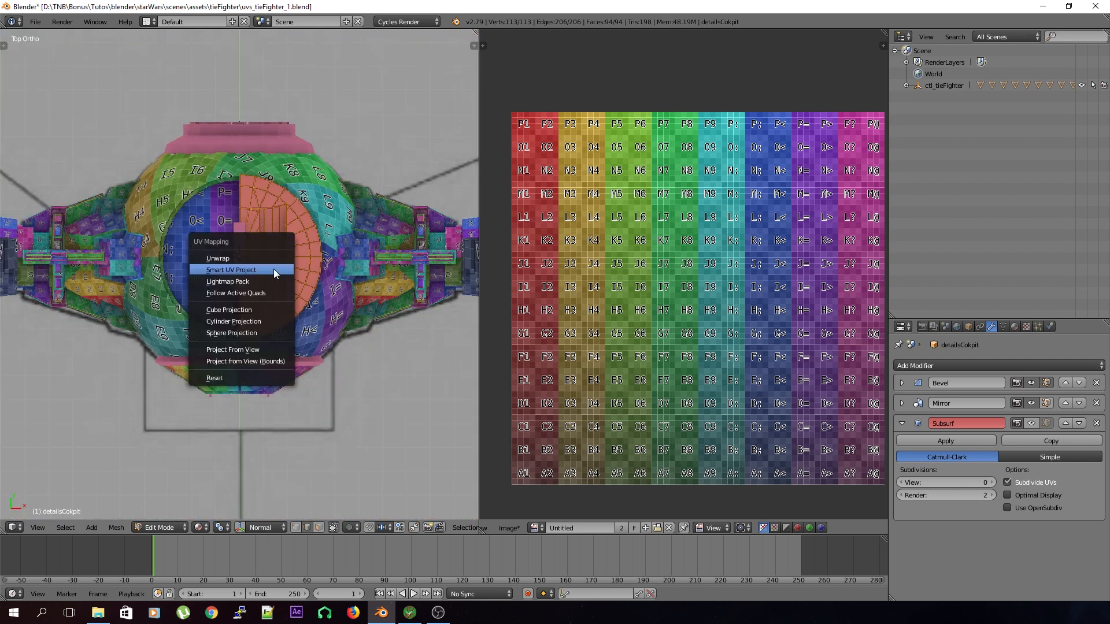
{"action": "left_click", "coordinate": [275, 349]}
- Move the hatch's UV island to the upper-right area of the texture, then return to Object Mode in perspective view
{"action": "key", "text": "g"}
{"action": "left_click", "coordinate": [848, 255]}
{"action": "key", "text": "a"}
{"action": "scroll", "coordinate": [332, 261], "scroll_direction": "up", "scroll_amount": 4}
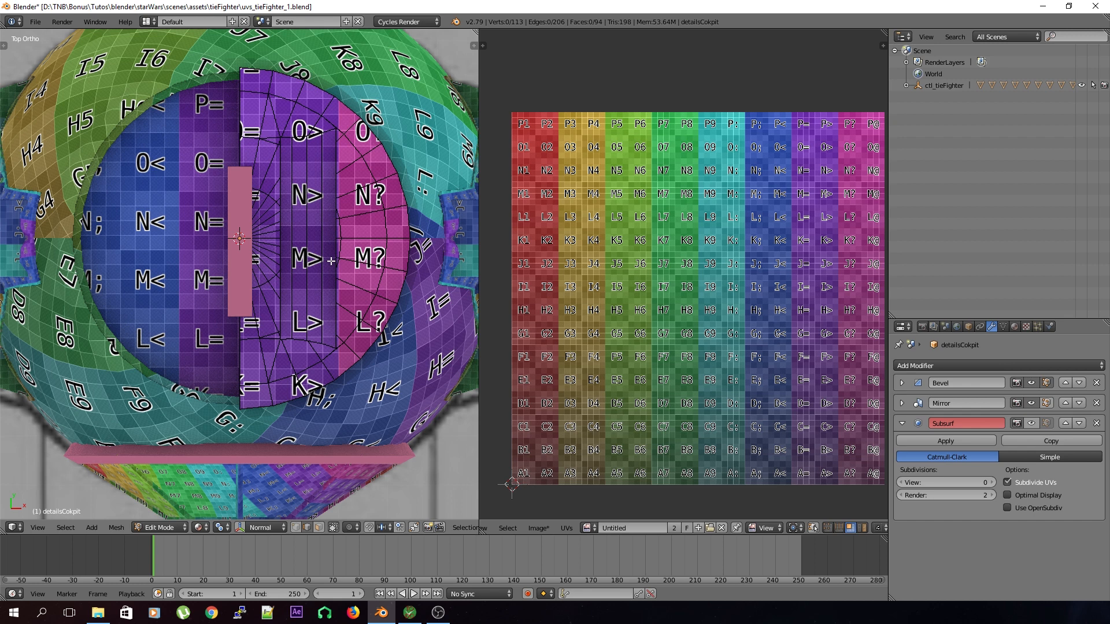
{"action": "key", "text": "Tab"}
{"action": "scroll", "coordinate": [313, 308], "scroll_direction": "up", "scroll_amount": 2}
{"action": "middle_click_drag", "start_coordinate": [321, 306], "coordinate": [355, 246]}
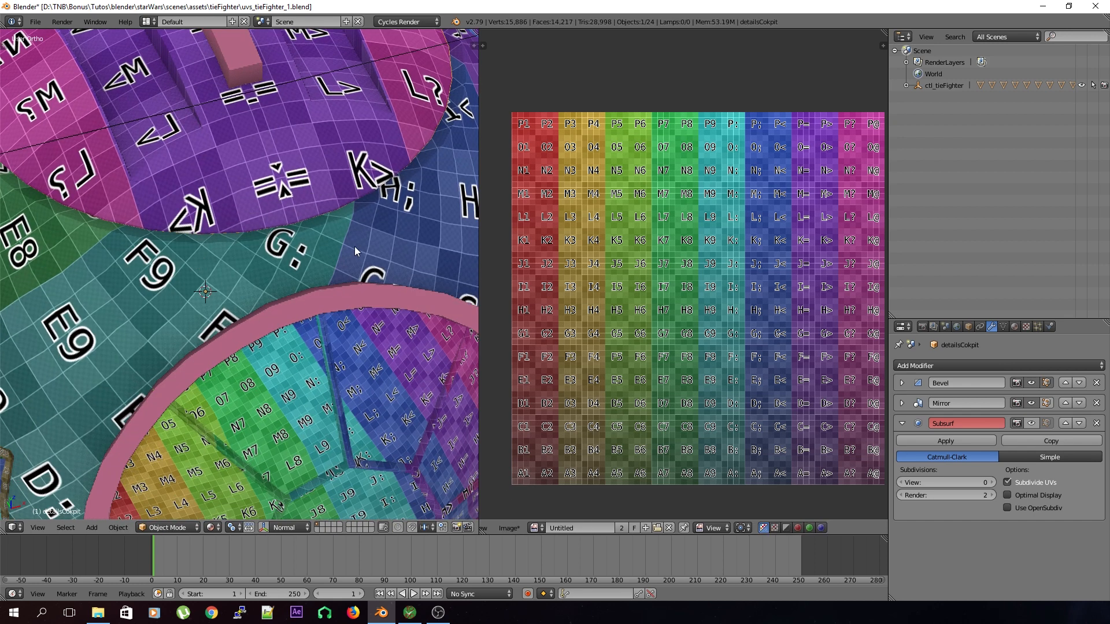
{"action": "key", "text": "KP_5"}
{"action": "scroll", "coordinate": [300, 269], "scroll_direction": "down", "scroll_amount": 5}
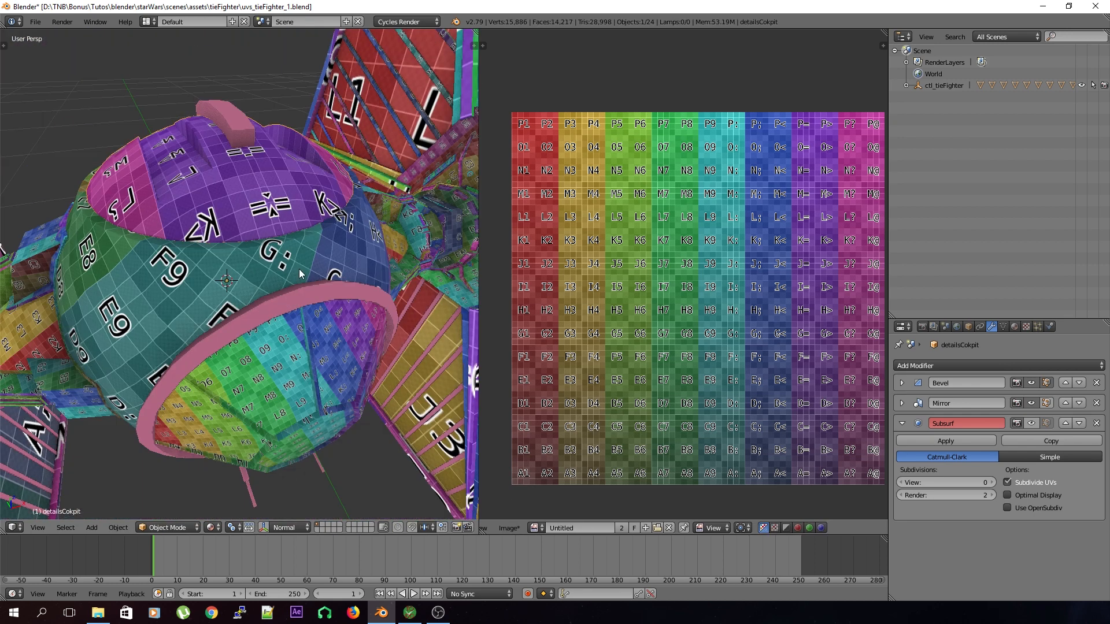
- Select all hatch faces in Edit Mode, then enlarge and reposition their UV island to span the texture's full height
{"action": "scroll", "coordinate": [252, 290], "scroll_direction": "up", "scroll_amount": 6}
{"action": "key", "text": "Tab"}
{"action": "key", "text": "a"}
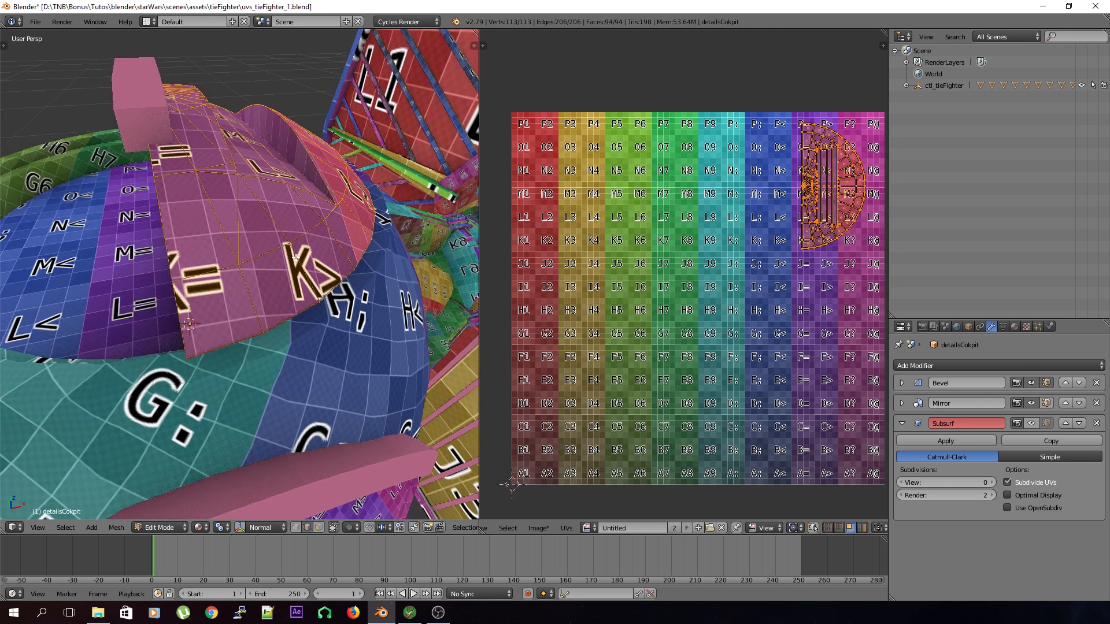
{"action": "key", "text": "KP_Decimal"}
{"action": "key", "text": "g"}
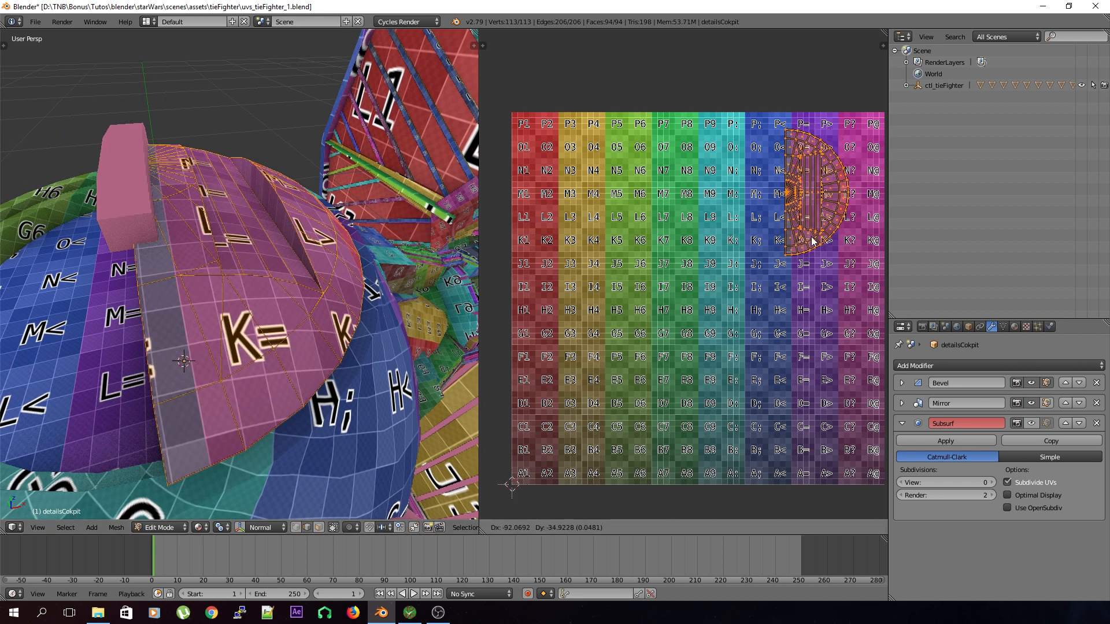
{"action": "left_click", "coordinate": [800, 286]}
{"action": "key", "text": "s"}
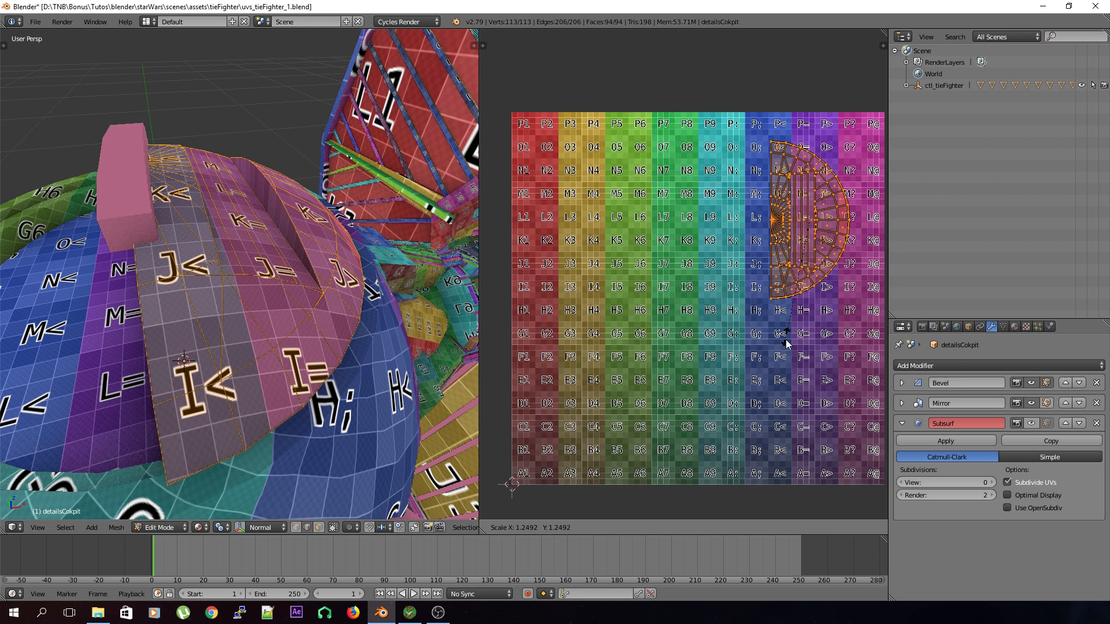
{"action": "left_click", "coordinate": [749, 431]}
{"action": "key", "text": "g"}
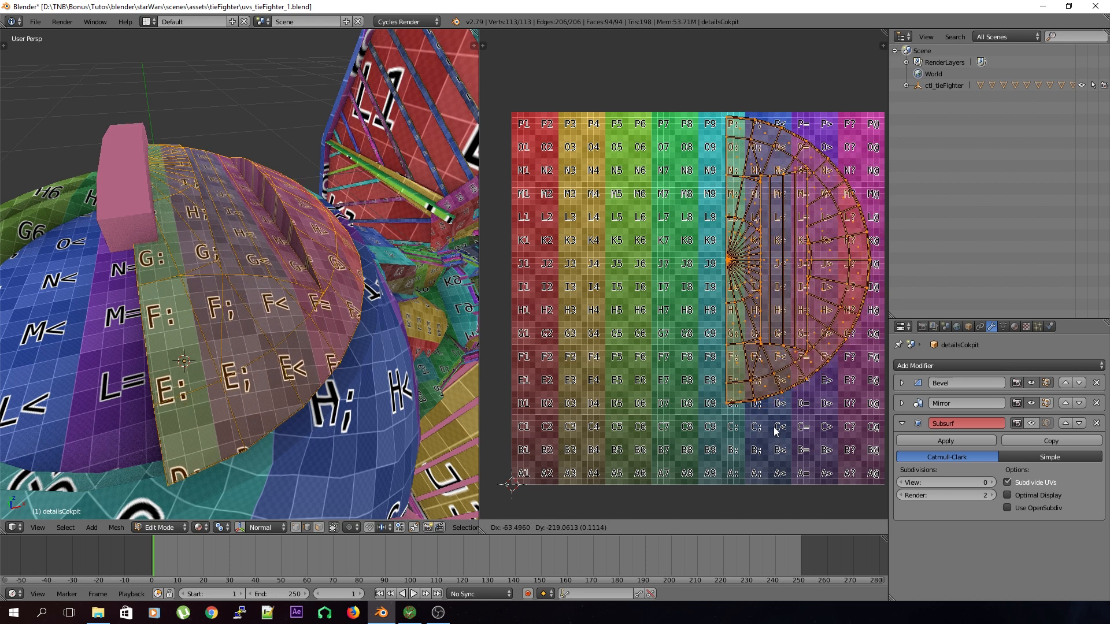
{"action": "left_click", "coordinate": [742, 468]}
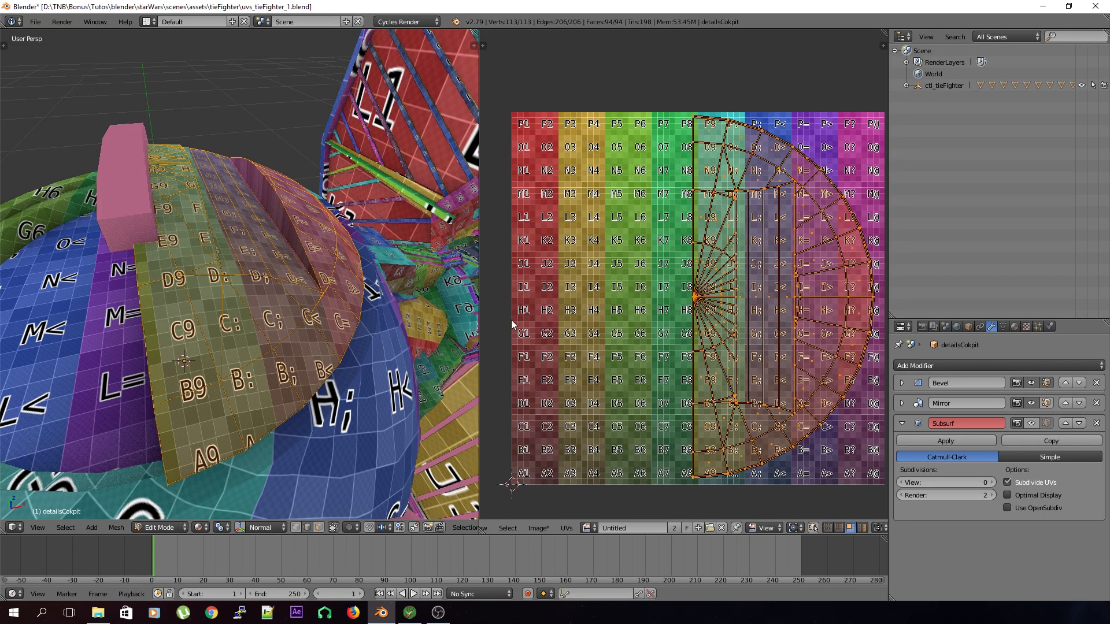
- Pin all the UV vertices of the hatch's projected island
{"action": "middle_click_drag", "start_coordinate": [457, 358], "coordinate": [393, 315]}
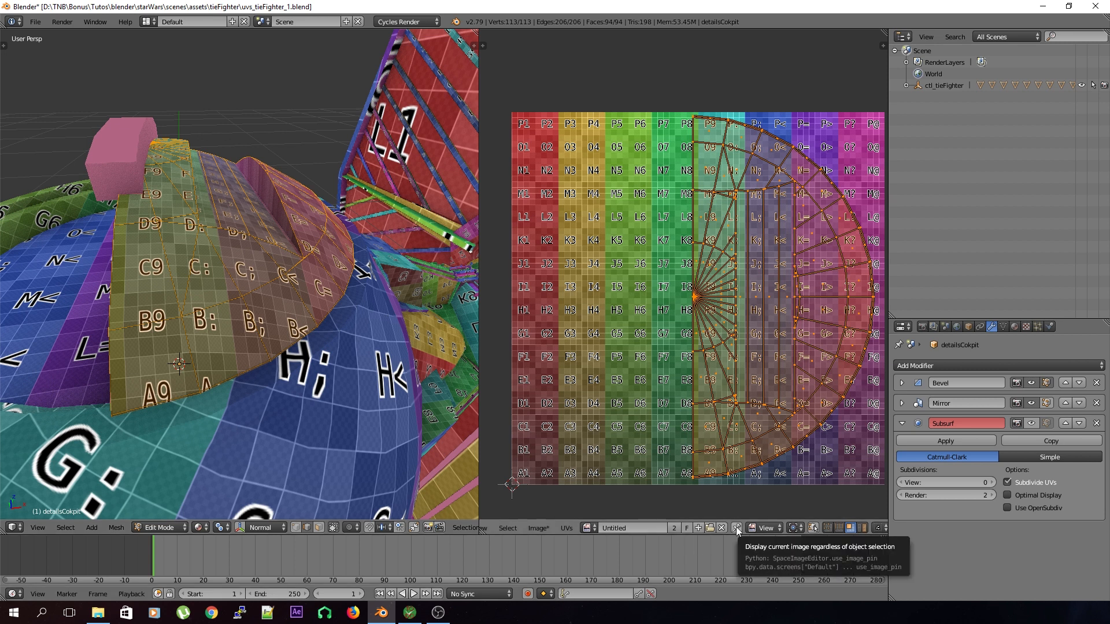
{"action": "middle_click_drag", "start_coordinate": [788, 528], "coordinate": [630, 530]}
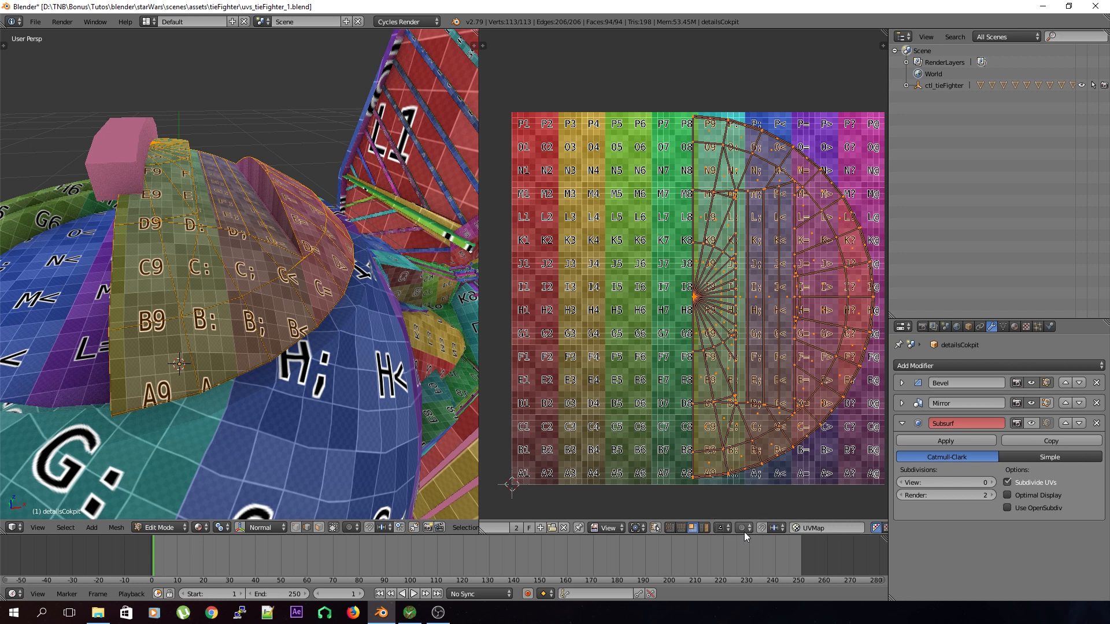
{"action": "left_click", "coordinate": [657, 528]}
{"action": "left_click", "coordinate": [656, 528]}
{"action": "middle_click_drag", "start_coordinate": [824, 532], "coordinate": [854, 527]}
{"action": "scroll", "coordinate": [633, 528], "scroll_direction": "up", "scroll_amount": 5}
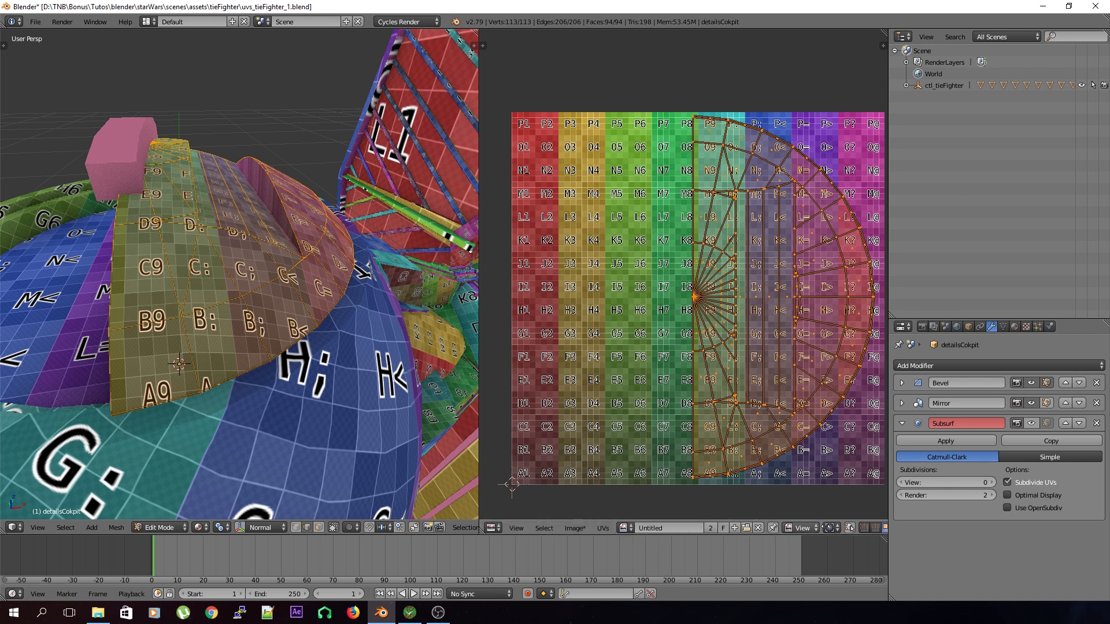
{"action": "left_click", "coordinate": [609, 526]}
- Run Unwrap on all the hatch faces with their UVs pinned and deselect the island
{"action": "key", "text": "u"}
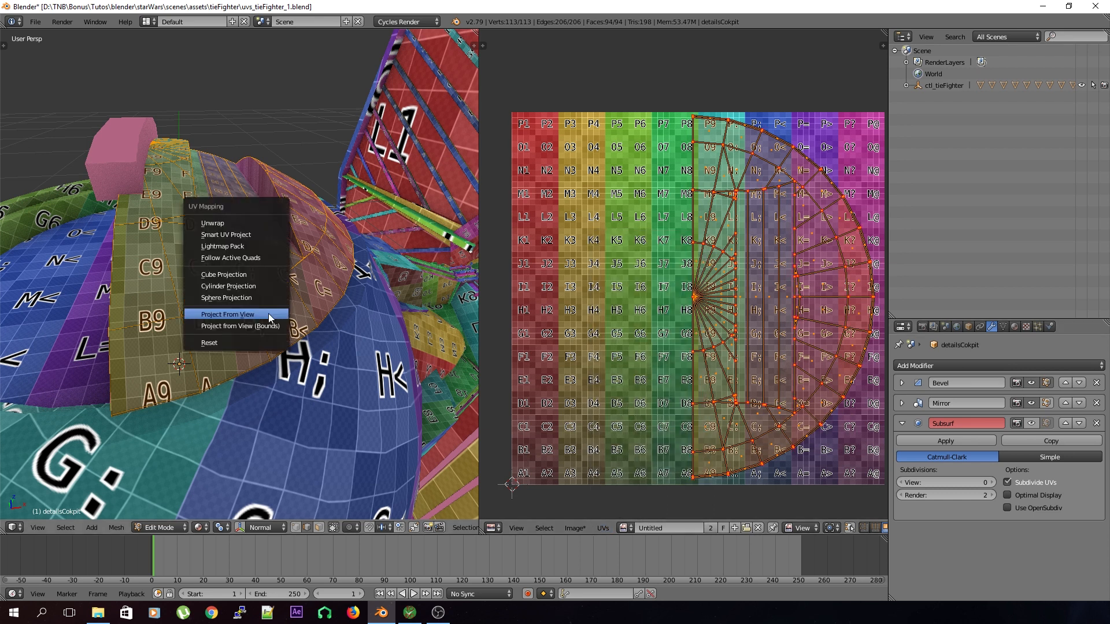
{"action": "left_click", "coordinate": [238, 222]}
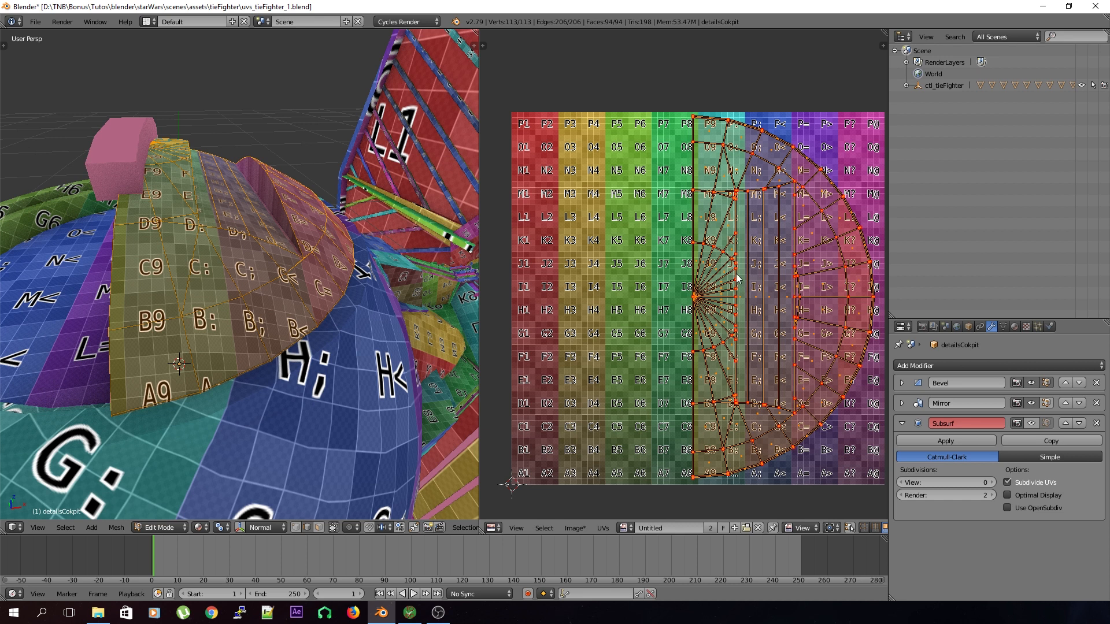
{"action": "key", "text": "a"}
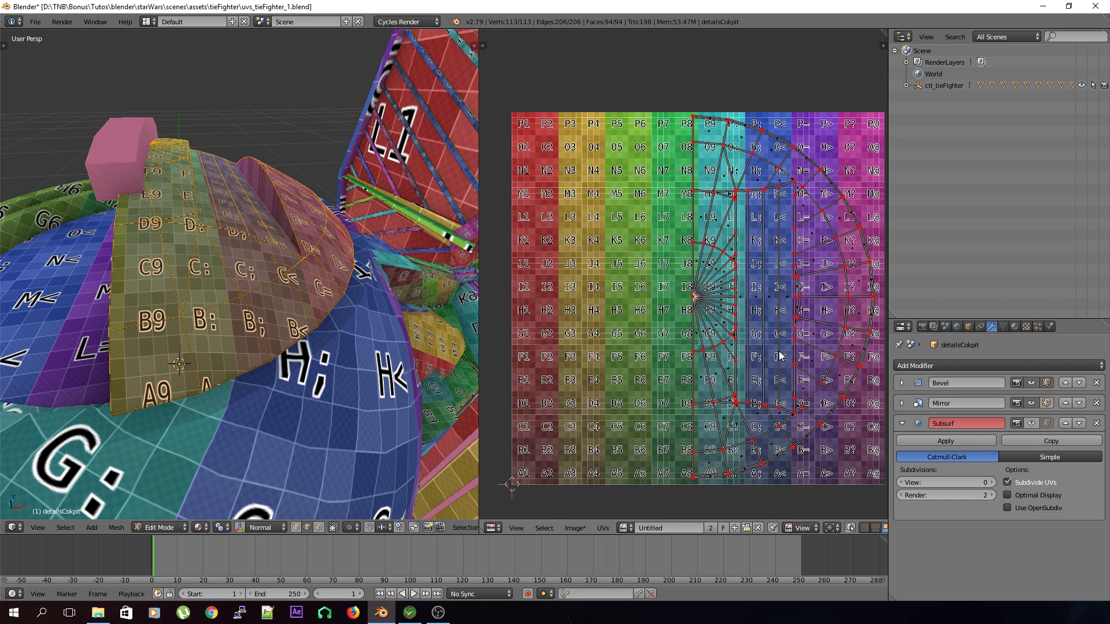
- Switch to face selection and select the six faces that form the long recessed groove in the hatch
{"action": "scroll", "coordinate": [780, 356], "scroll_direction": "up", "scroll_amount": 1}
{"action": "middle_click_drag", "start_coordinate": [265, 264], "coordinate": [261, 321]}
{"action": "right_click", "coordinate": [261, 307]}
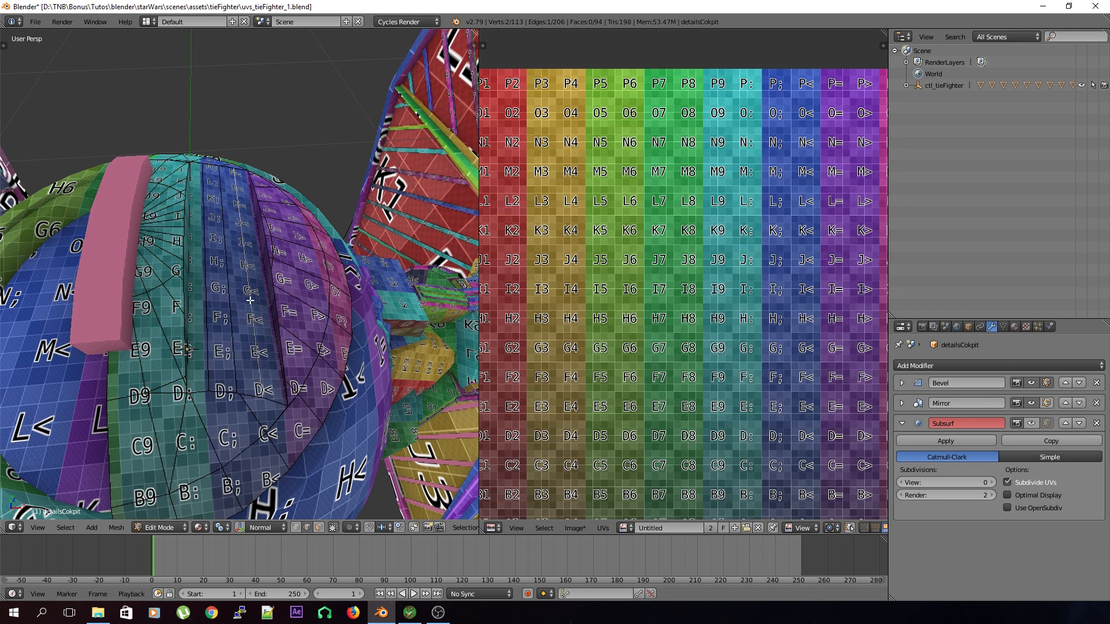
{"action": "left_click", "coordinate": [318, 528]}
{"action": "right_click", "coordinate": [252, 244]}
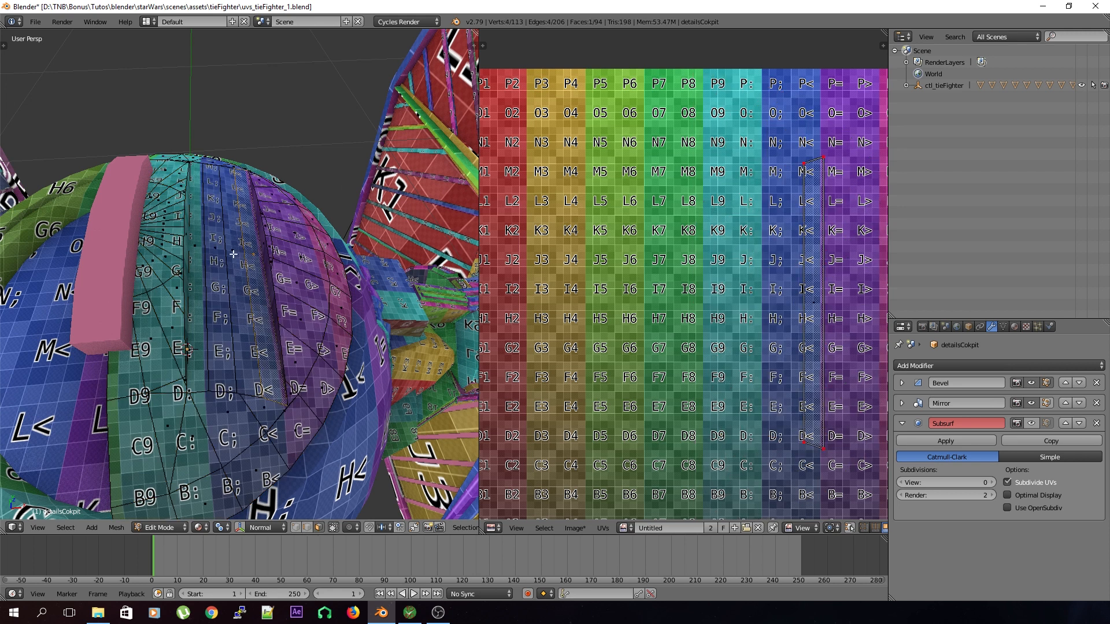
{"action": "right_click", "coordinate": [243, 255], "text": "shift"}
{"action": "right_click", "coordinate": [224, 255], "text": "shift"}
{"action": "right_click", "coordinate": [205, 255], "text": "shift"}
{"action": "scroll", "coordinate": [213, 271], "scroll_direction": "up", "scroll_amount": 2}
{"action": "middle_click_drag", "start_coordinate": [212, 270], "coordinate": [294, 222]}
{"action": "right_click", "coordinate": [200, 180], "text": "shift"}
{"action": "right_click", "coordinate": [323, 209], "text": "shift"}
{"action": "middle_click_drag", "start_coordinate": [290, 278], "coordinate": [298, 313]}
- Unpin the UVs of the selected groove faces and unwrap only those faces
{"action": "left_click", "coordinate": [604, 528]}
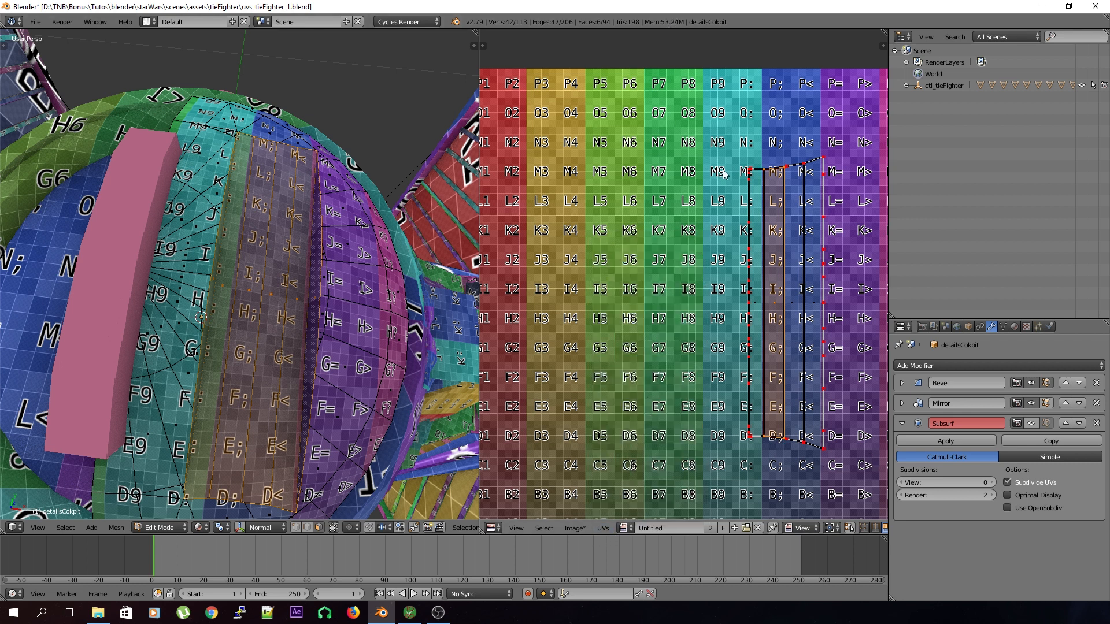
{"action": "scroll", "coordinate": [726, 173], "scroll_direction": "down", "scroll_amount": 2}
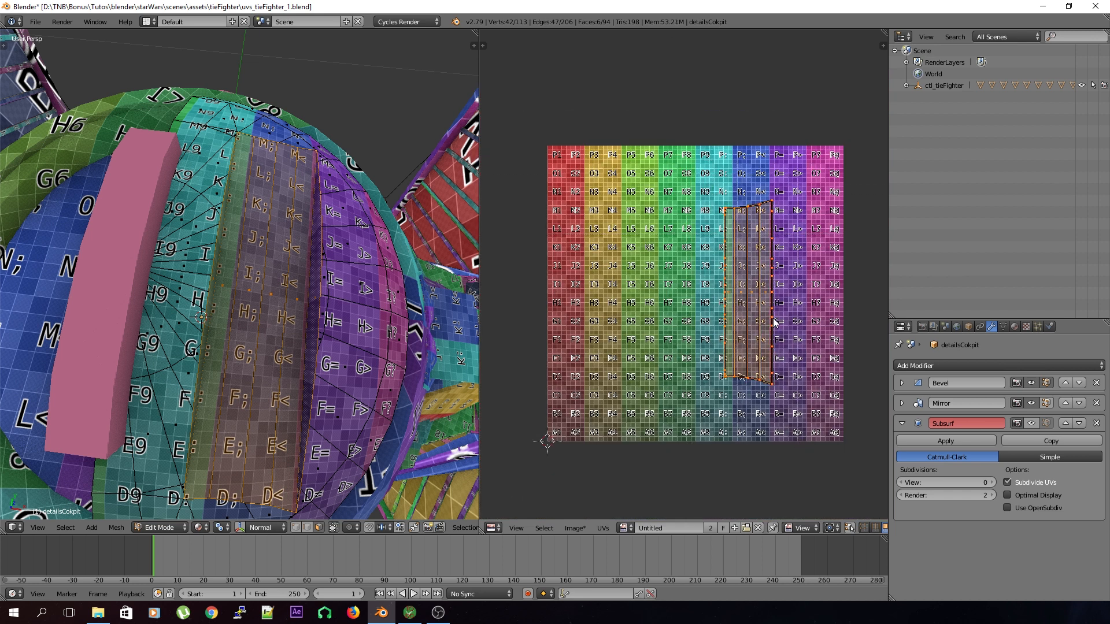
{"action": "left_click", "coordinate": [607, 529]}
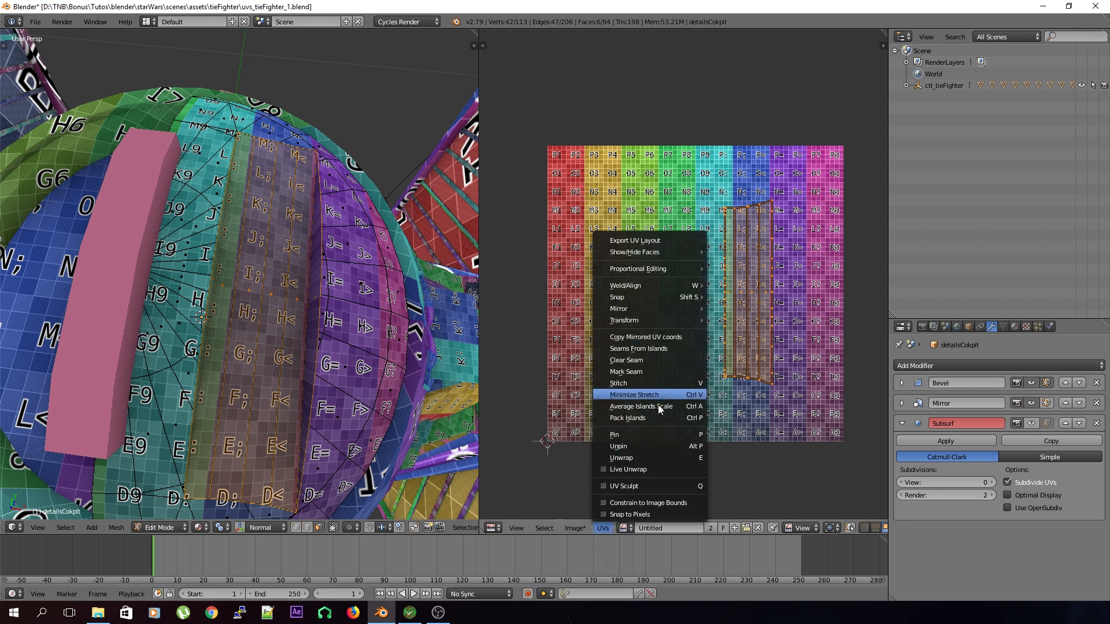
{"action": "left_click", "coordinate": [640, 458]}
- Move the unwrapped groove island out of the texture to the empty space just above it
{"action": "key", "text": "g"}
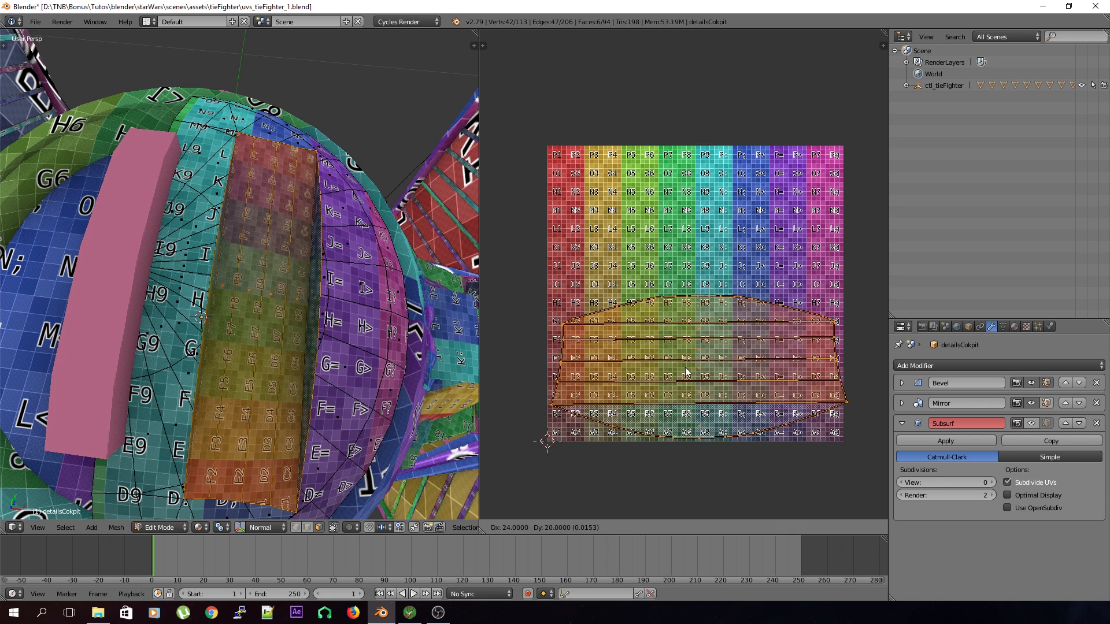
{"action": "left_click", "coordinate": [685, 361]}
{"action": "middle_click_drag", "start_coordinate": [190, 320], "coordinate": [261, 276]}
{"action": "scroll", "coordinate": [508, 344], "scroll_direction": "down", "scroll_amount": 1}
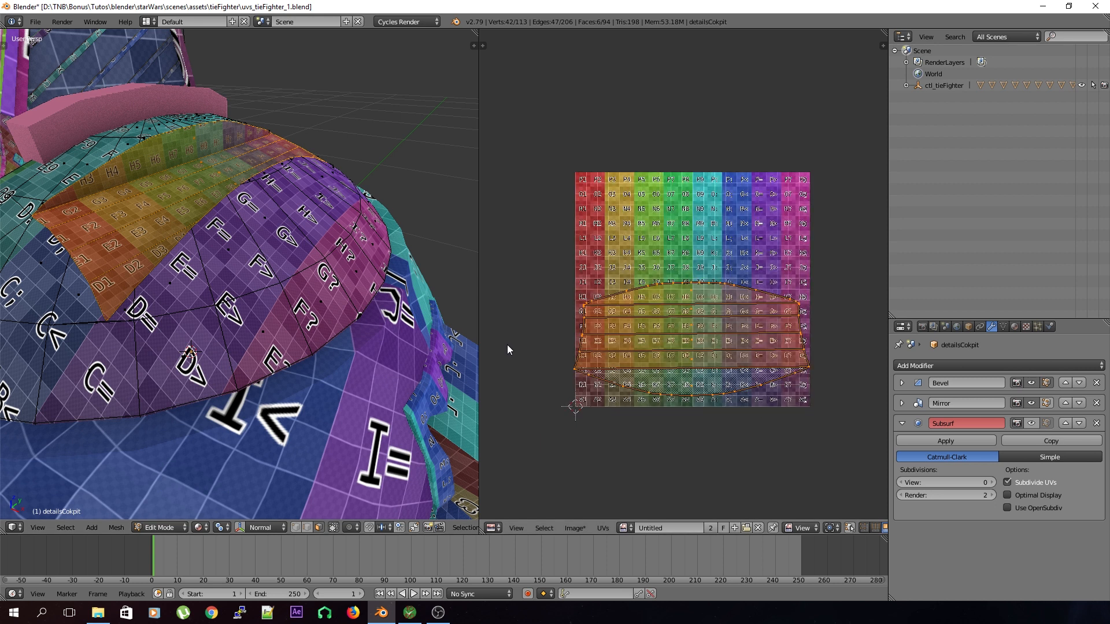
{"action": "scroll", "coordinate": [665, 352], "scroll_direction": "down", "scroll_amount": 1}
{"action": "key", "text": "g"}
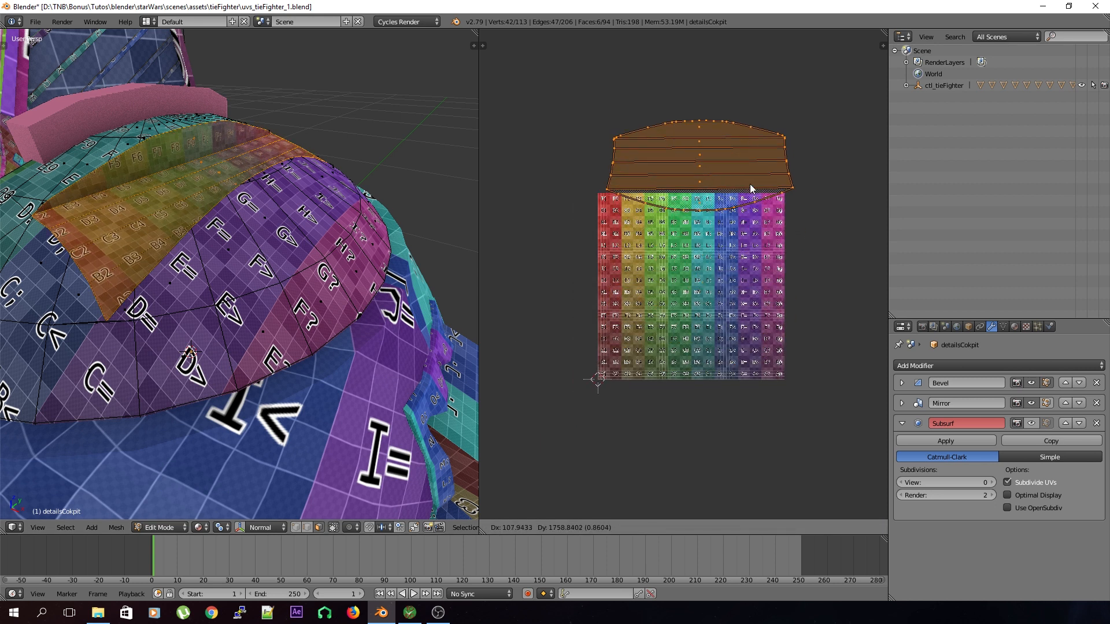
{"action": "left_click", "coordinate": [753, 169]}
- Select all the hatch faces to display the groove island together with the pinned island
{"action": "key", "text": "a"}
{"action": "key", "text": "a"}
{"action": "middle_click_drag", "start_coordinate": [207, 186], "coordinate": [215, 234]}
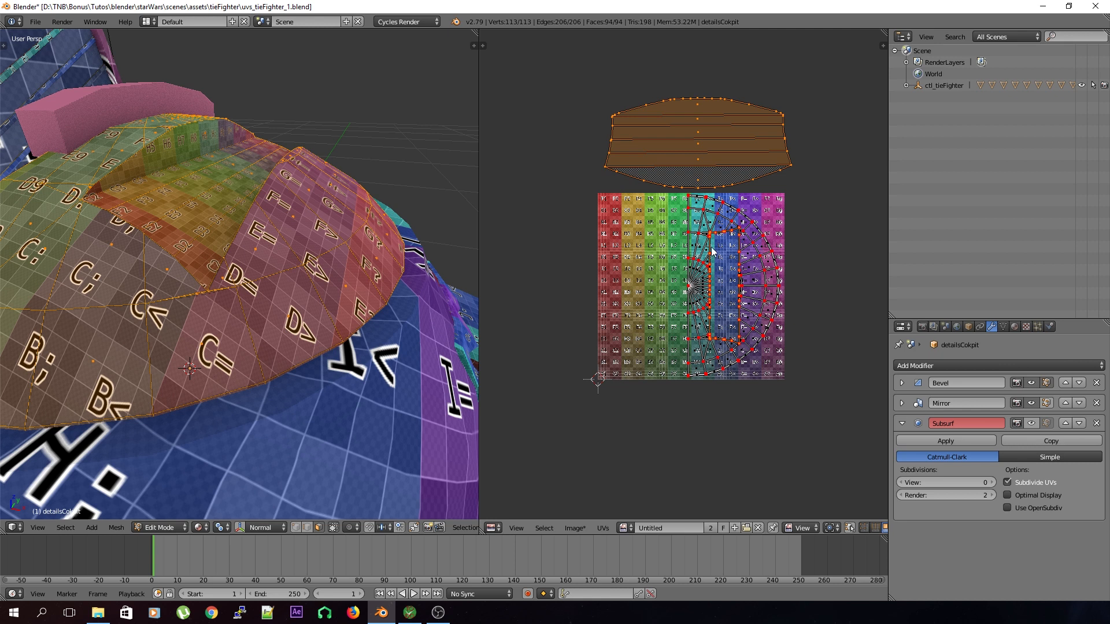
- Select all the hatch UVs, including the groove island, and unpin them
{"action": "scroll", "coordinate": [716, 244], "scroll_direction": "up", "scroll_amount": 1}
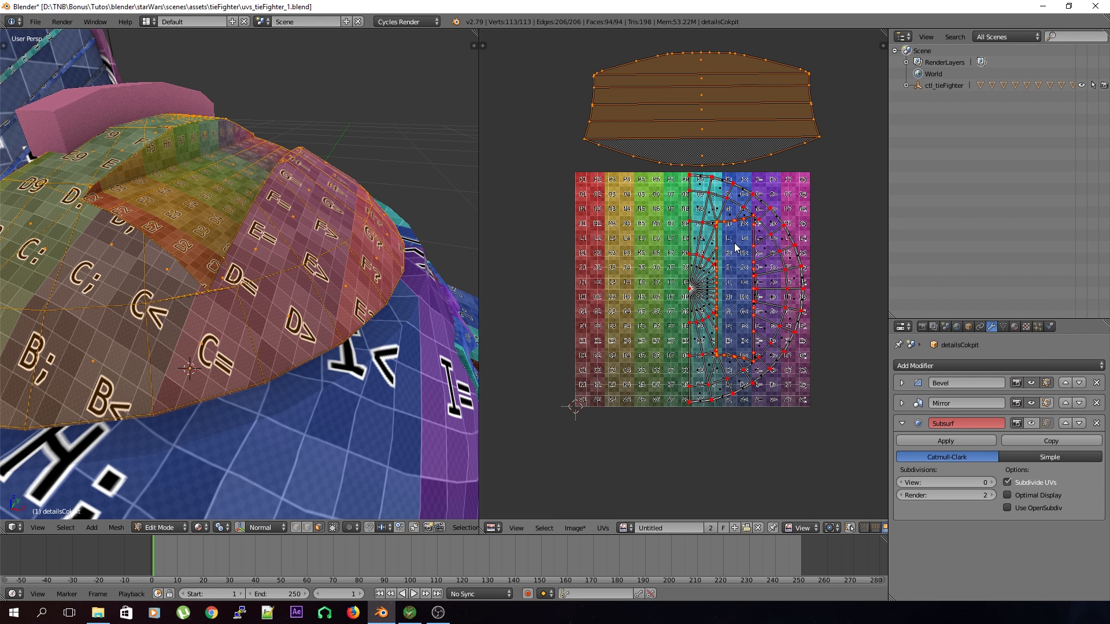
{"action": "key", "text": "a"}
{"action": "left_click", "coordinate": [604, 528]}
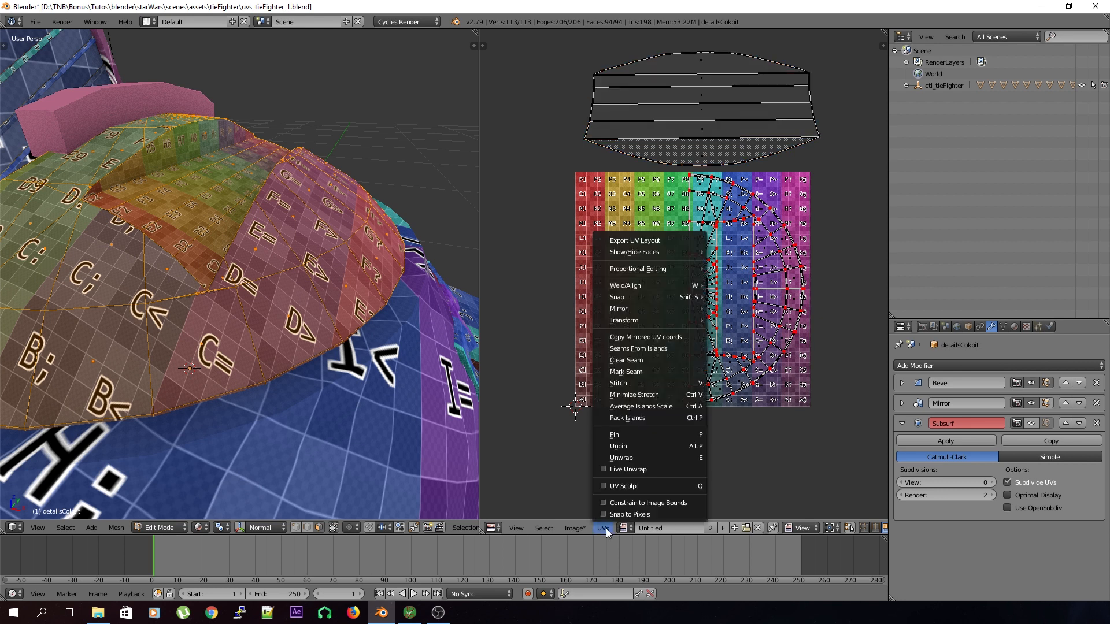
{"action": "key", "text": "a"}
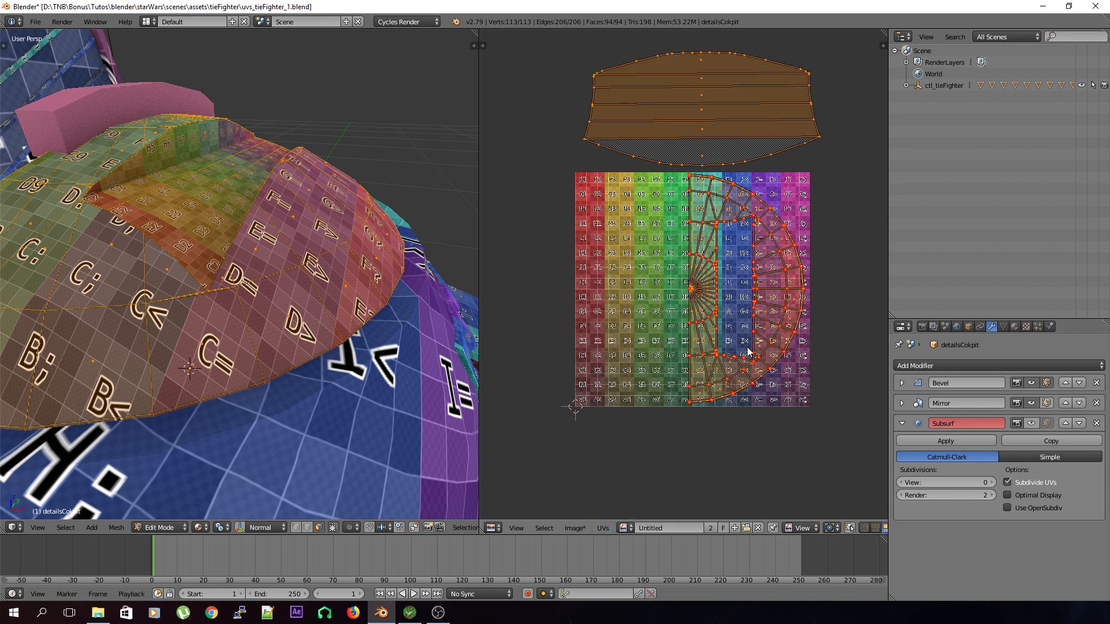
{"action": "left_click", "coordinate": [605, 529]}
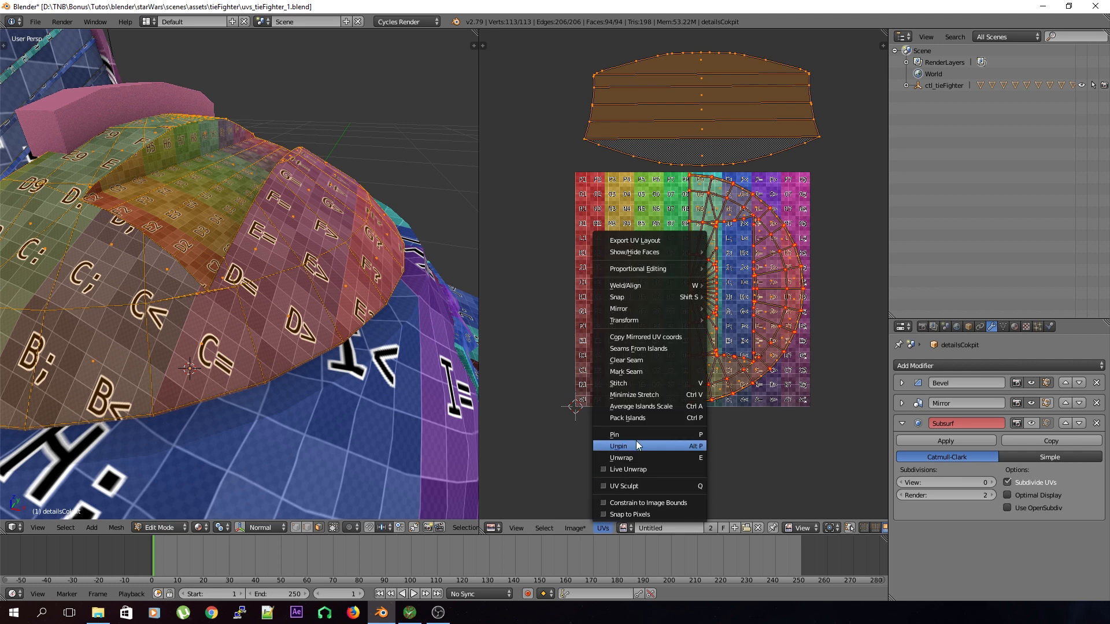
{"action": "left_click", "coordinate": [636, 440]}
{"action": "key", "text": "a"}
{"action": "left_click", "coordinate": [604, 528]}
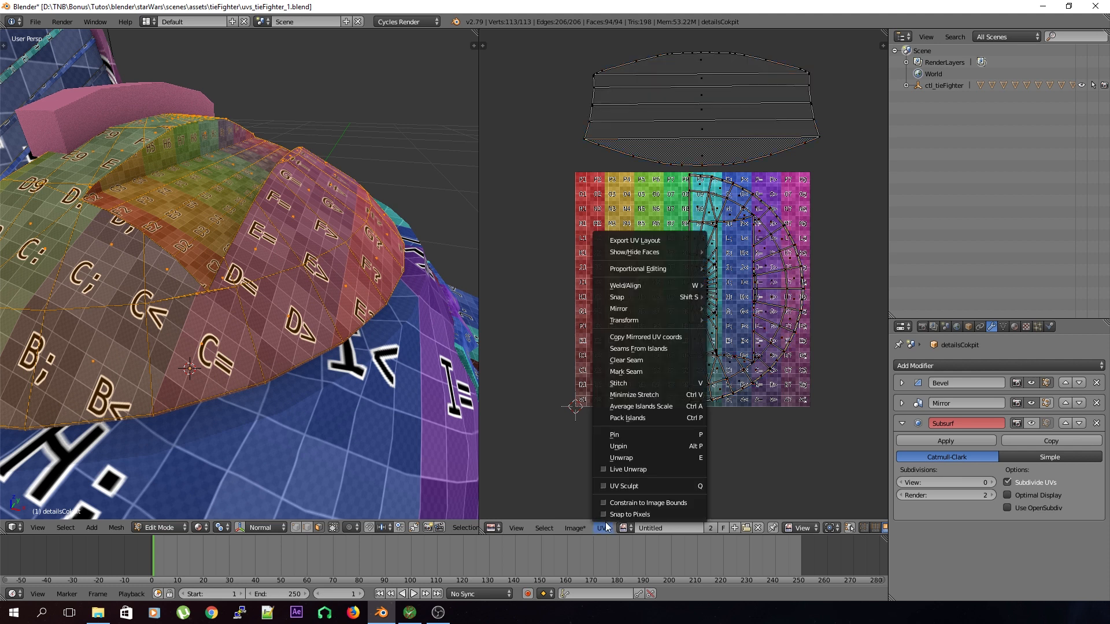
{"action": "key", "text": "a"}
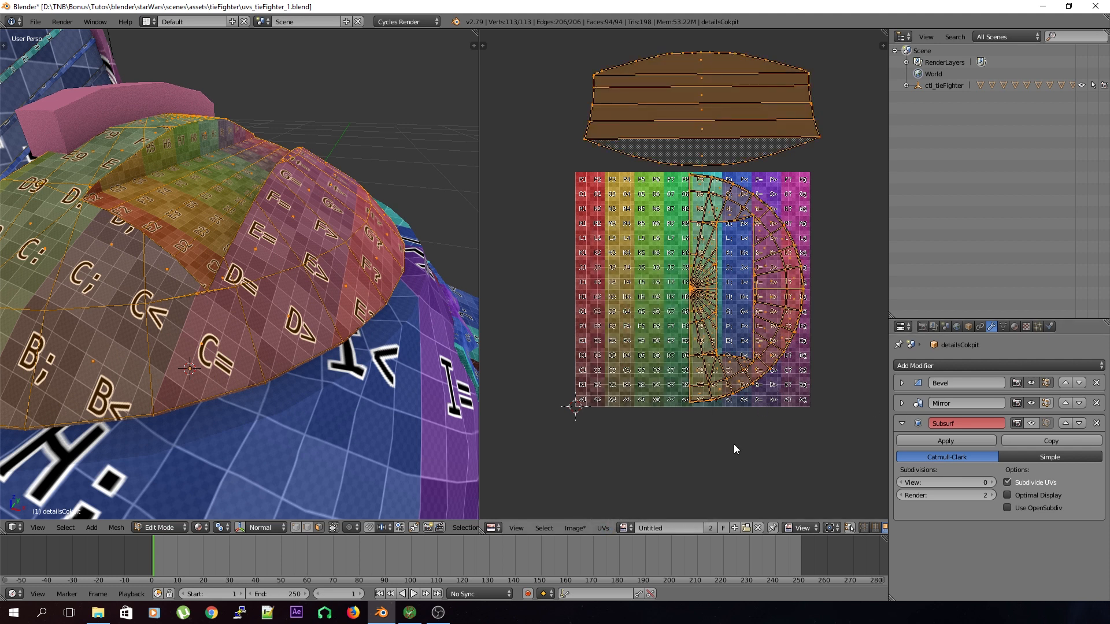
- Pack the hatch shell and groove islands into the texture square and check the checker pattern on the model
{"action": "left_click", "coordinate": [613, 523]}
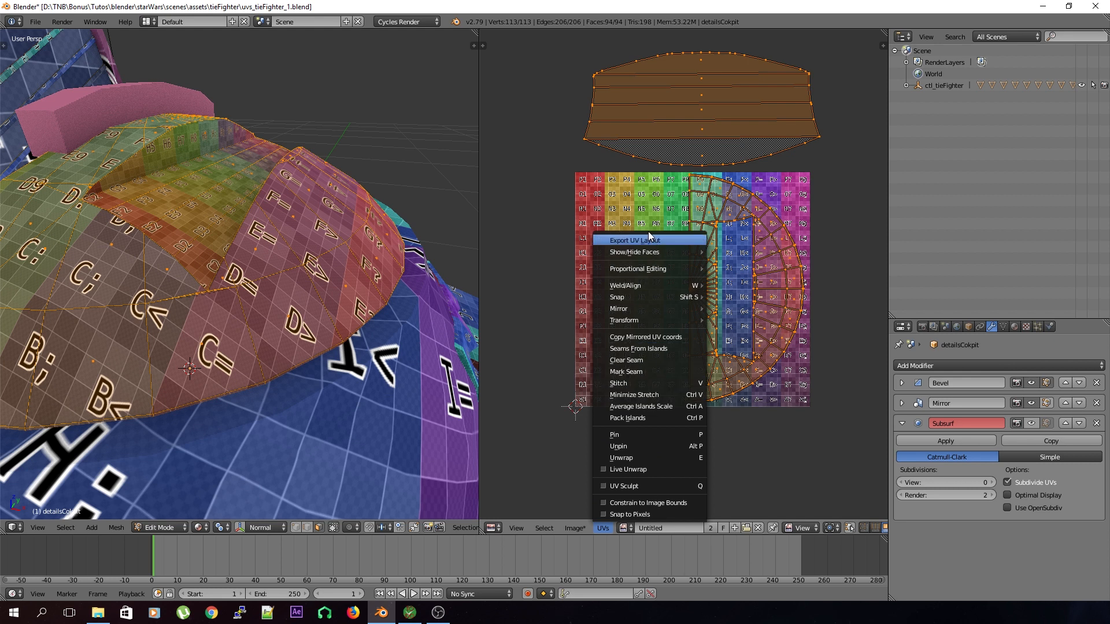
{"action": "left_click", "coordinate": [632, 414]}
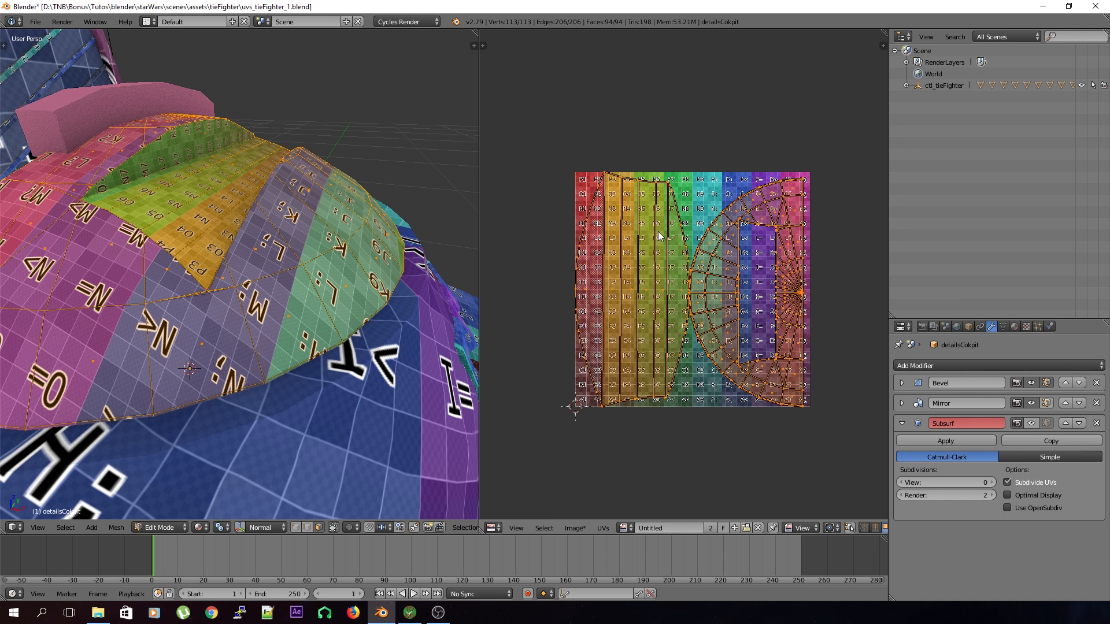
{"action": "scroll", "coordinate": [673, 243], "scroll_direction": "up", "scroll_amount": 3}
{"action": "scroll", "coordinate": [673, 249], "scroll_direction": "down", "scroll_amount": 2}
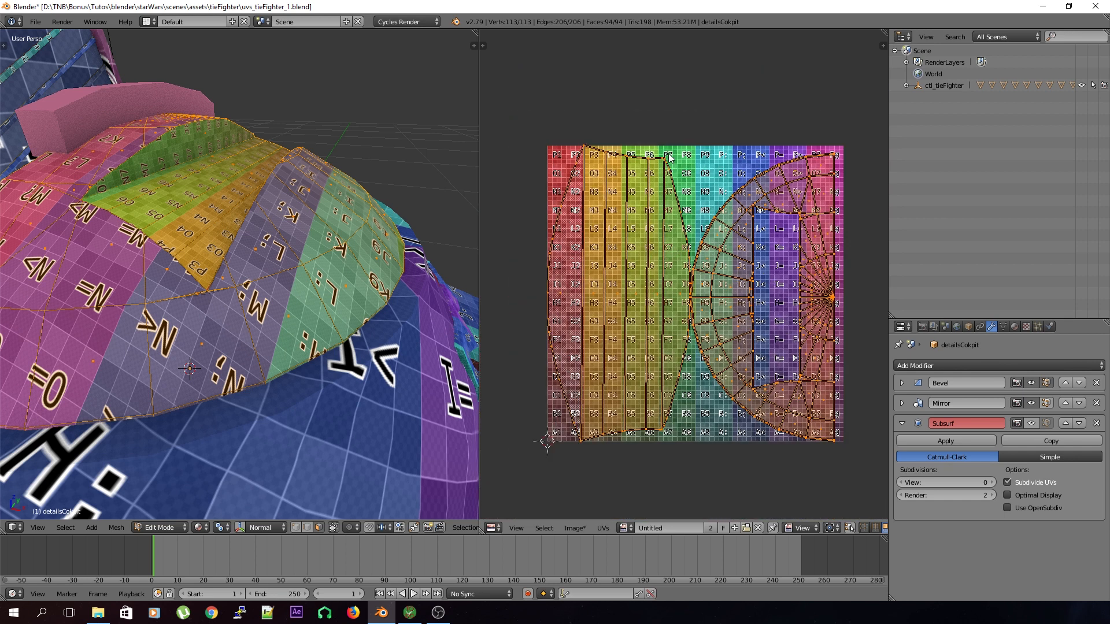
{"action": "middle_click_drag", "start_coordinate": [324, 370], "coordinate": [318, 336]}
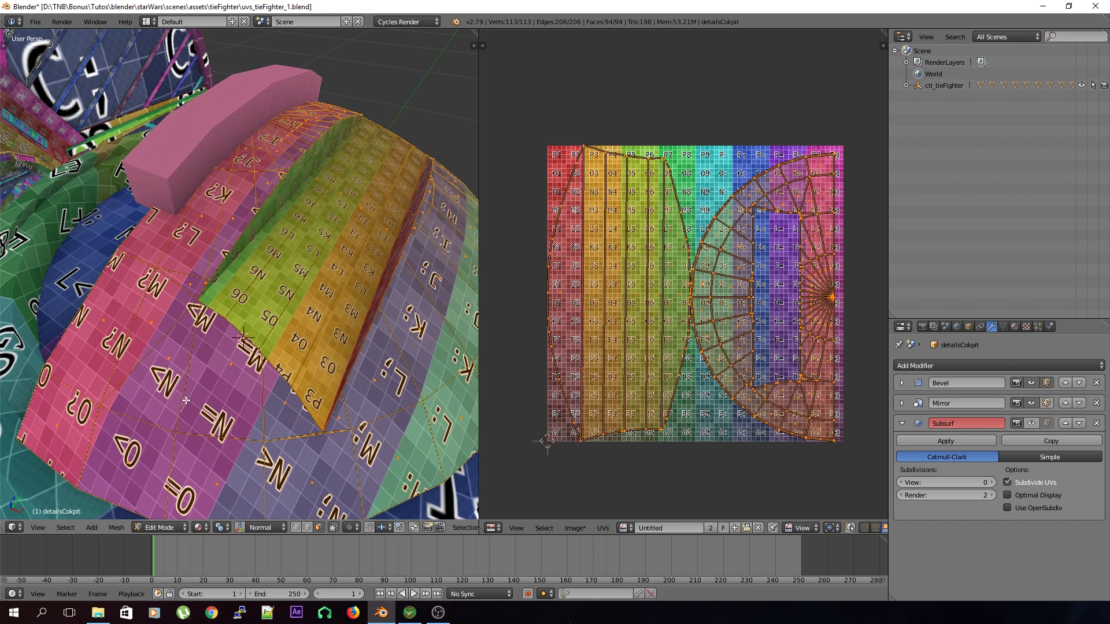
{"action": "middle_click_drag", "start_coordinate": [187, 400], "coordinate": [285, 356]}
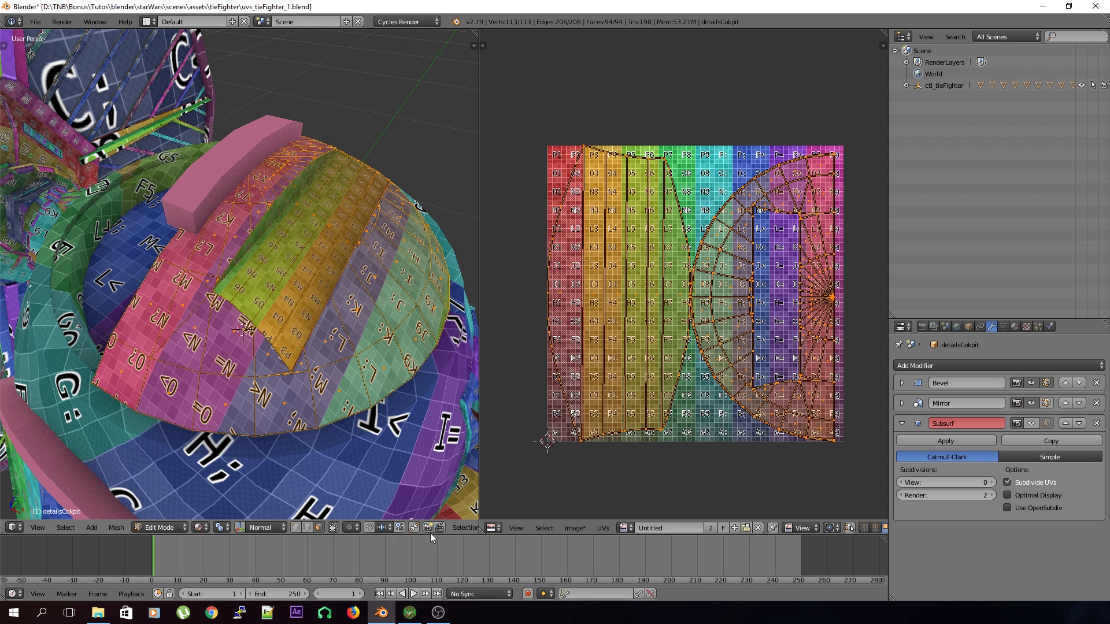
- Average the scale of the hatch's UV islands and pack them again within the texture
{"action": "left_click", "coordinate": [600, 528]}
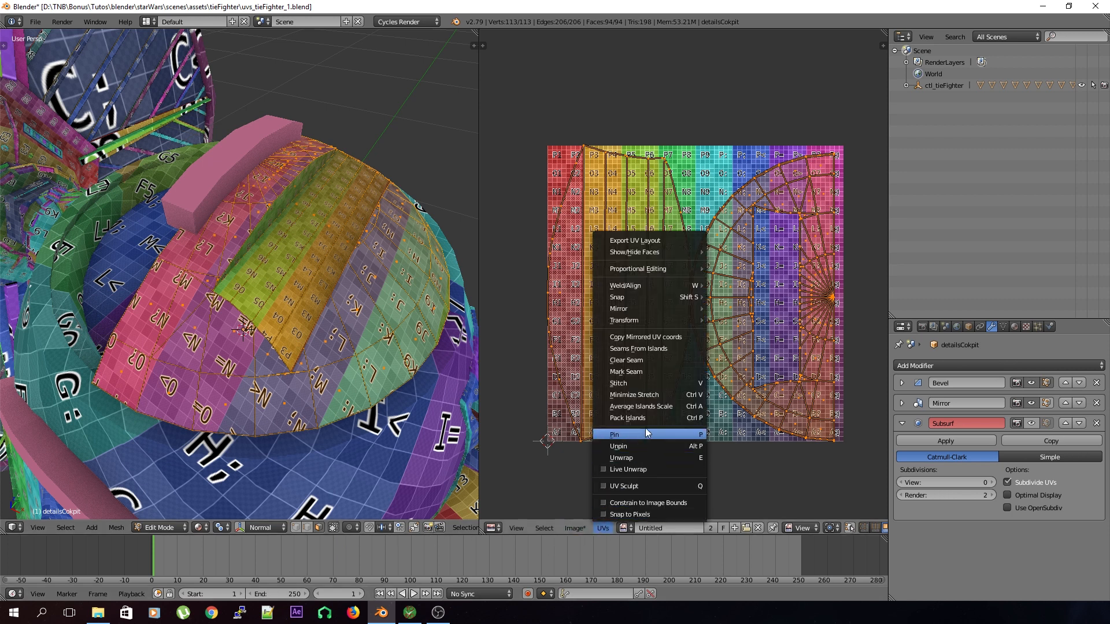
{"action": "left_click", "coordinate": [679, 405]}
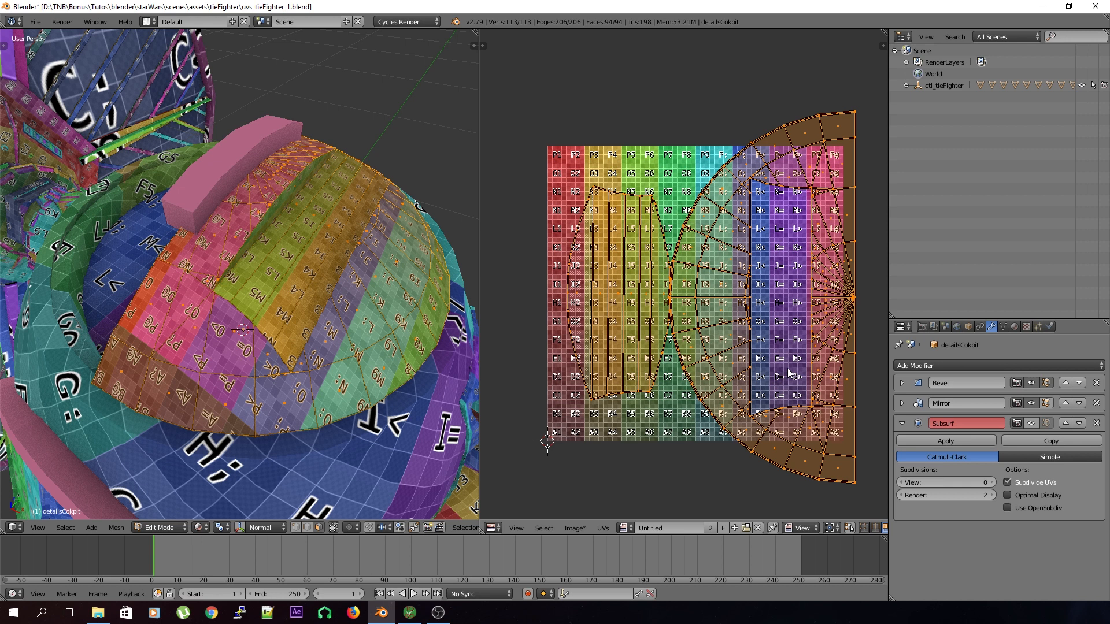
{"action": "left_click", "coordinate": [602, 530]}
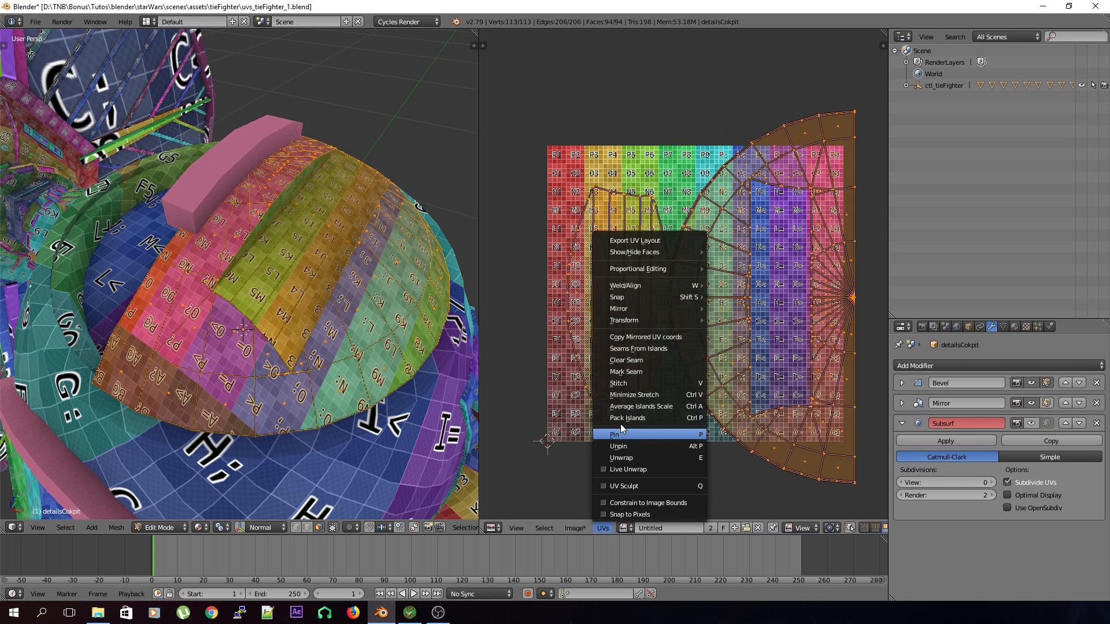
{"action": "left_click", "coordinate": [622, 422]}
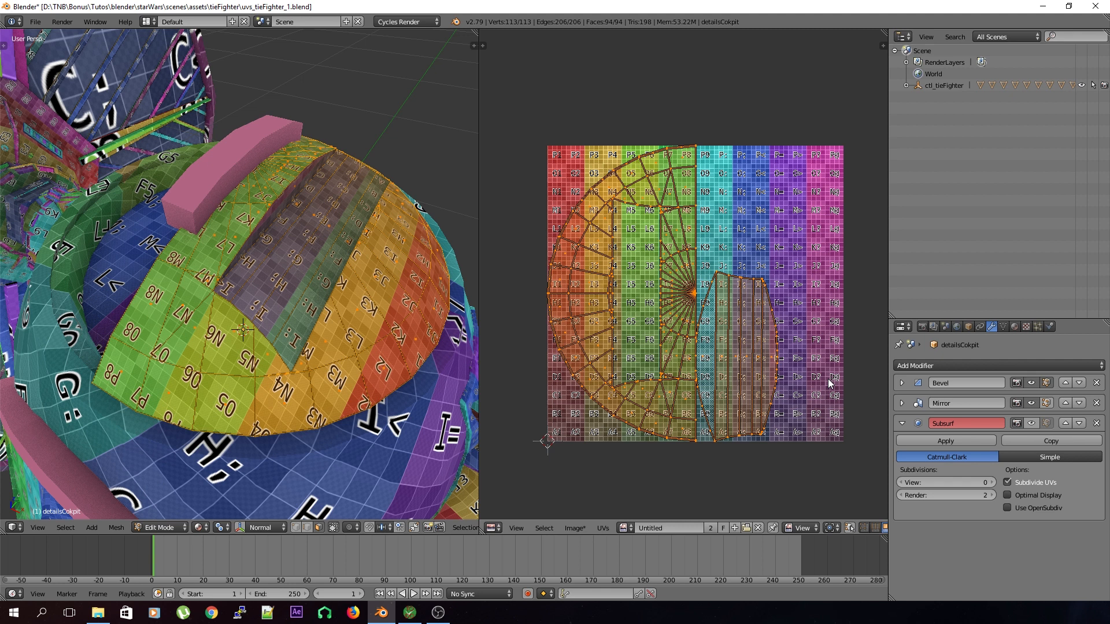
- Select only the groove island and move it into the upper-right corner of the texture
{"action": "key", "text": "a"}
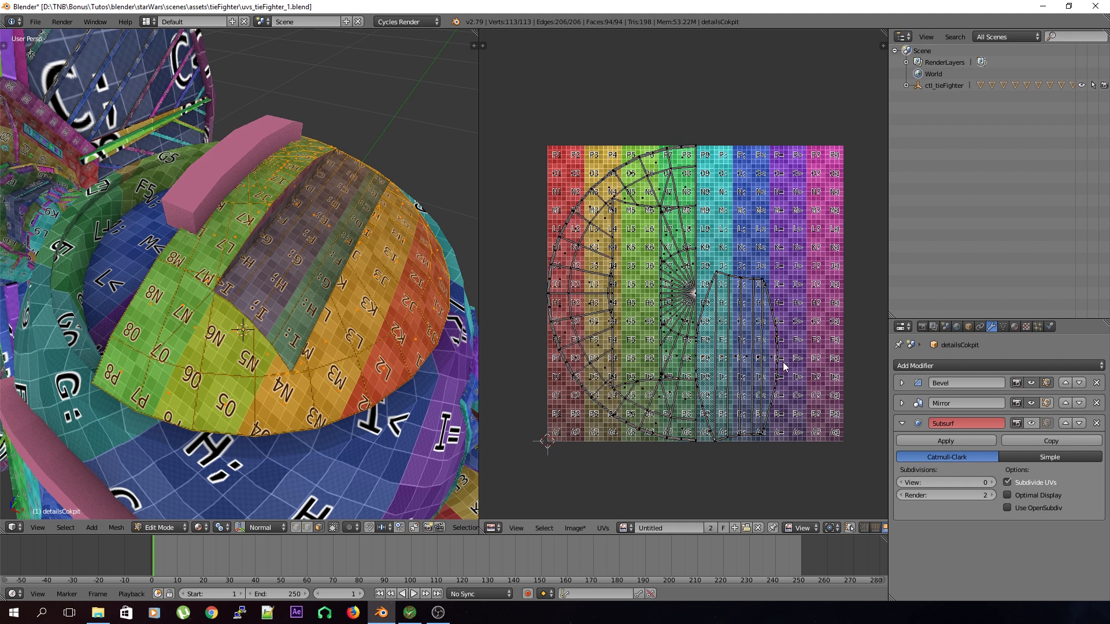
{"action": "key", "text": "l"}
{"action": "key", "text": "g"}
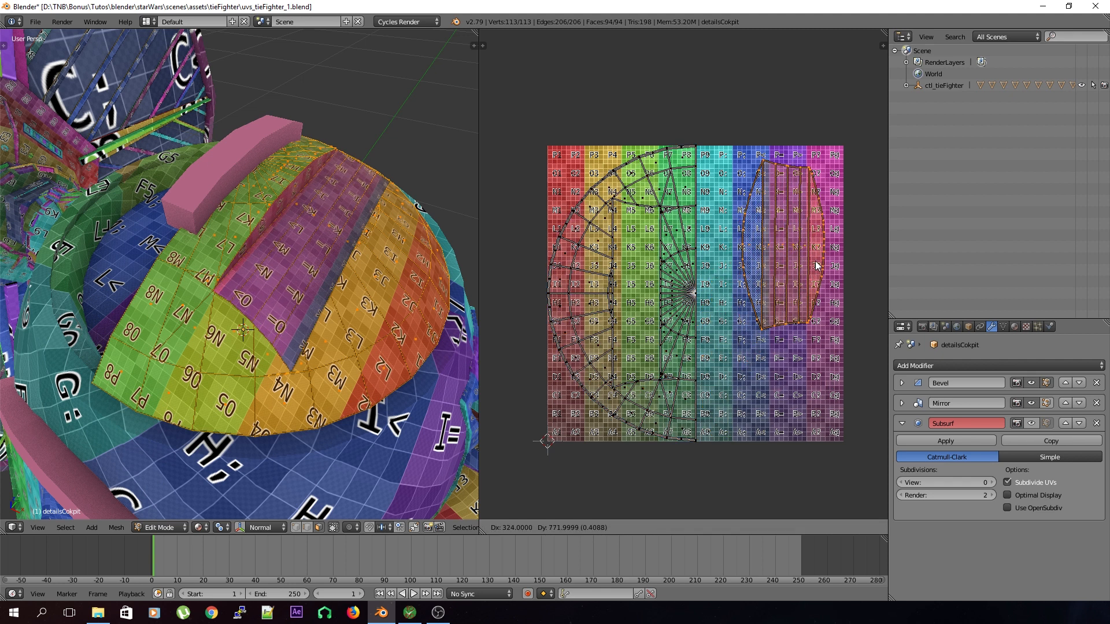
{"action": "left_click", "coordinate": [821, 254]}
- Move the half-dome shell island, tilt it diagonally and scale it up by about 1.07 beside the groove island
{"action": "key", "text": "l"}
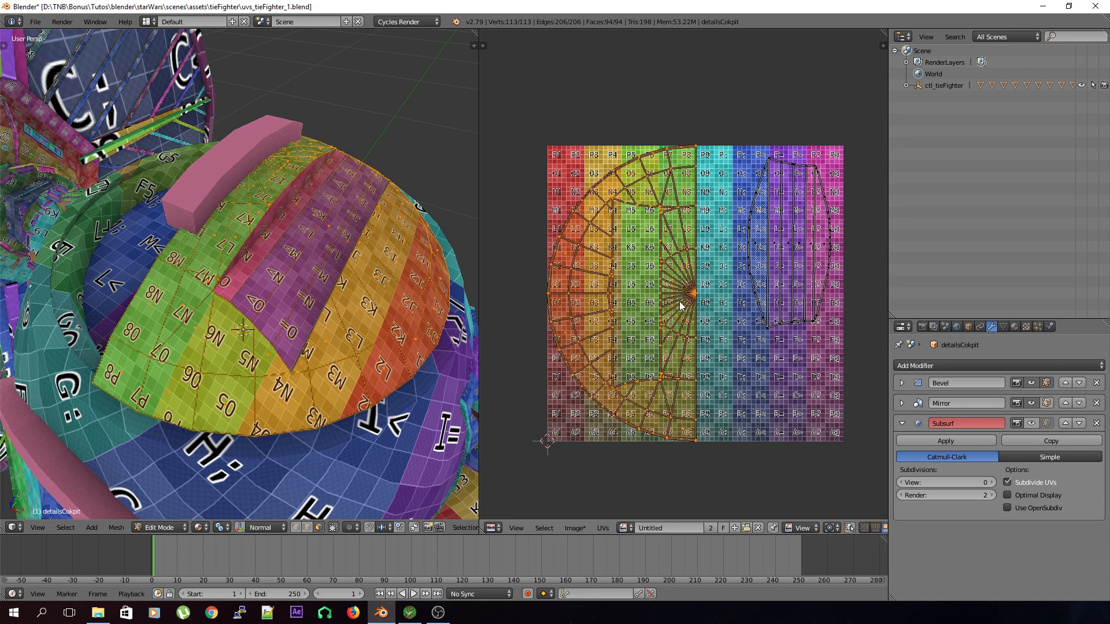
{"action": "key", "text": "g"}
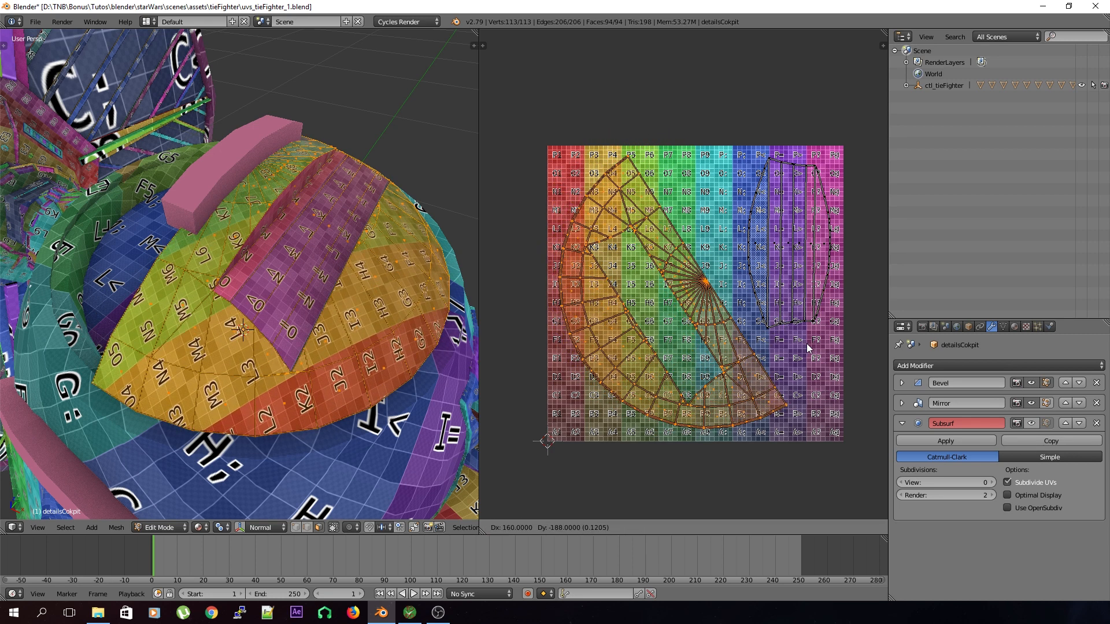
{"action": "left_click", "coordinate": [815, 343]}
{"action": "key", "text": "s"}
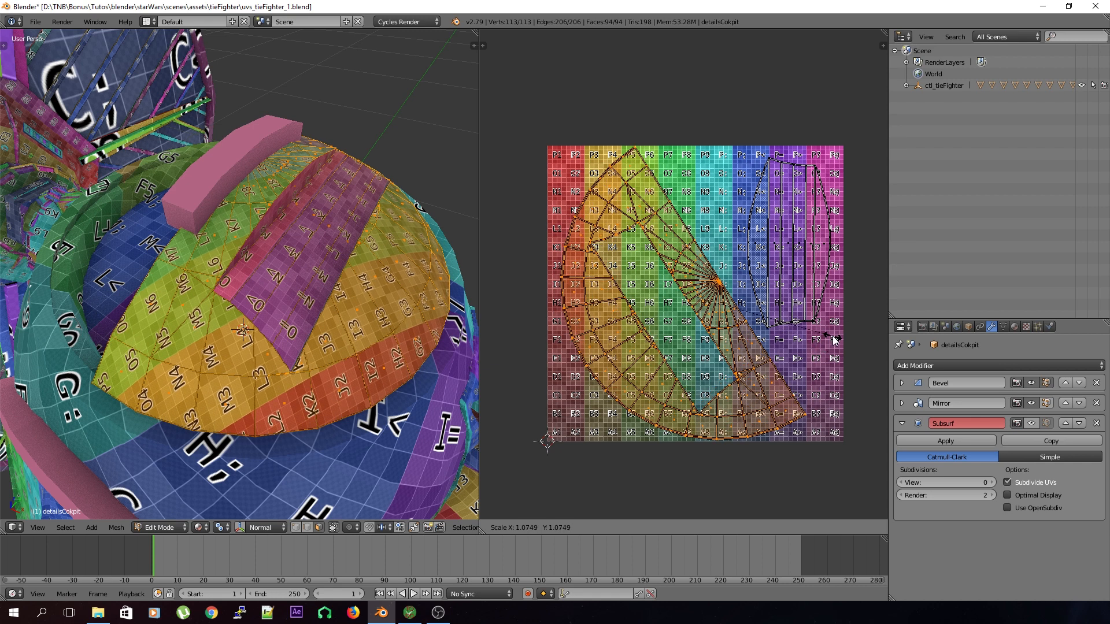
{"action": "left_click", "coordinate": [831, 341]}
{"action": "key", "text": "g"}
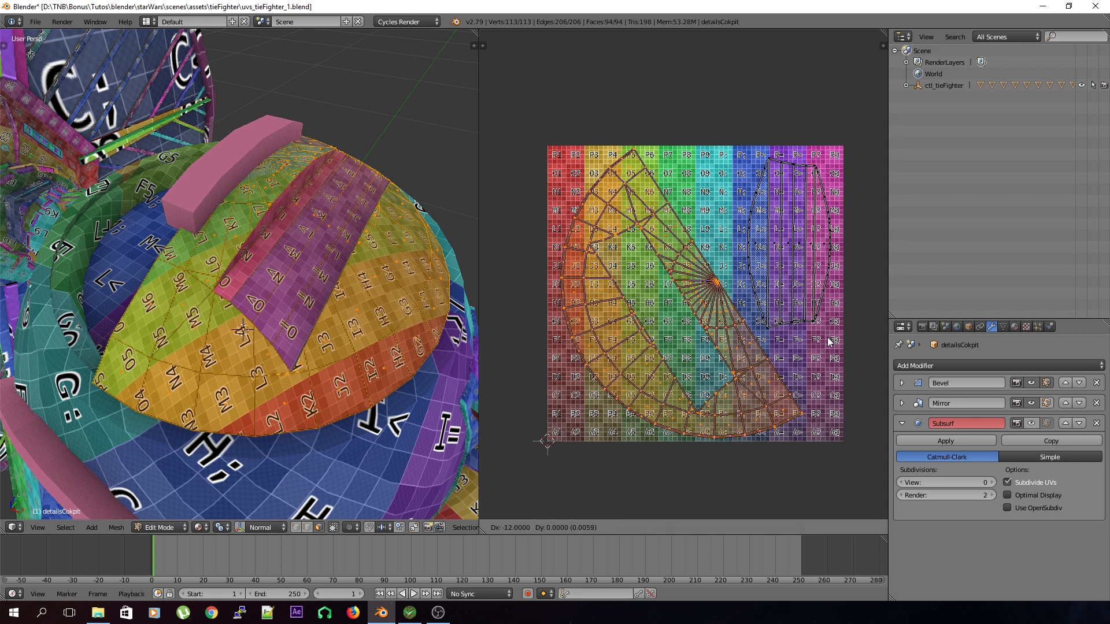
{"action": "left_click", "coordinate": [821, 339]}
- Deselect the UVs, save the scene over the existing file and leave Edit Mode to view the hatch
{"action": "key", "text": "a"}
{"action": "key", "text": "ctrl+s"}
{"action": "left_click", "coordinate": [733, 325]}
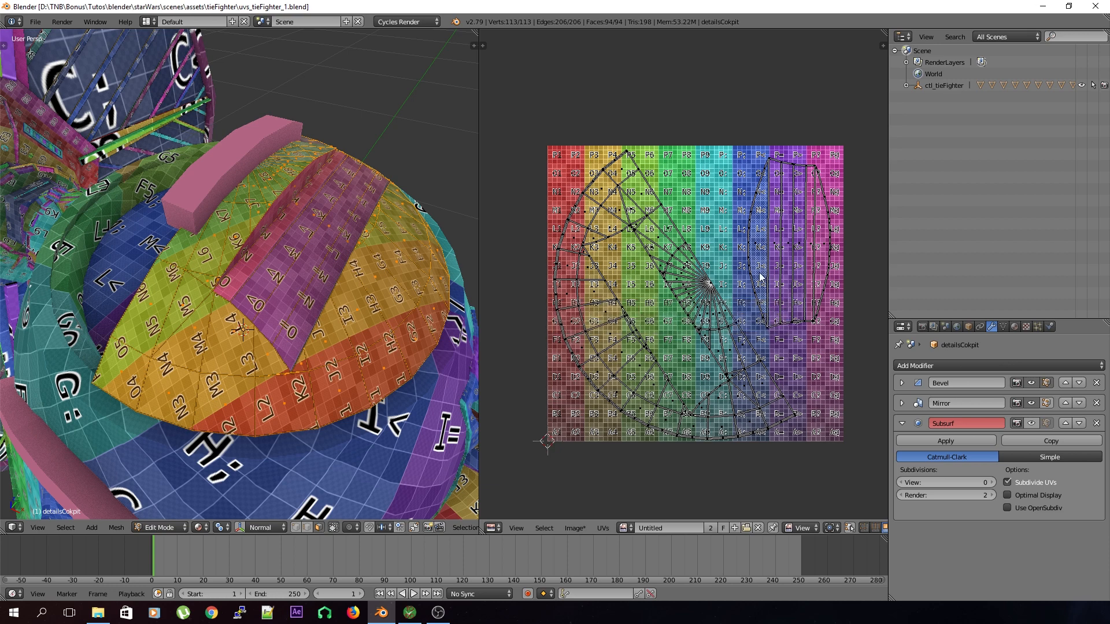
{"action": "key", "text": "ctrl+s"}
{"action": "left_click", "coordinate": [337, 301]}
{"action": "key", "text": "Tab"}
{"action": "middle_click_drag", "start_coordinate": [364, 273], "coordinate": [247, 284]}
{"action": "key", "text": "ctrl+s"}
{"action": "left_click", "coordinate": [242, 318]}
{"action": "key", "text": "Tab"}
{"action": "key", "text": "ctrl+s"}
{"action": "left_click", "coordinate": [258, 313]}
{"action": "key", "text": "Tab"}
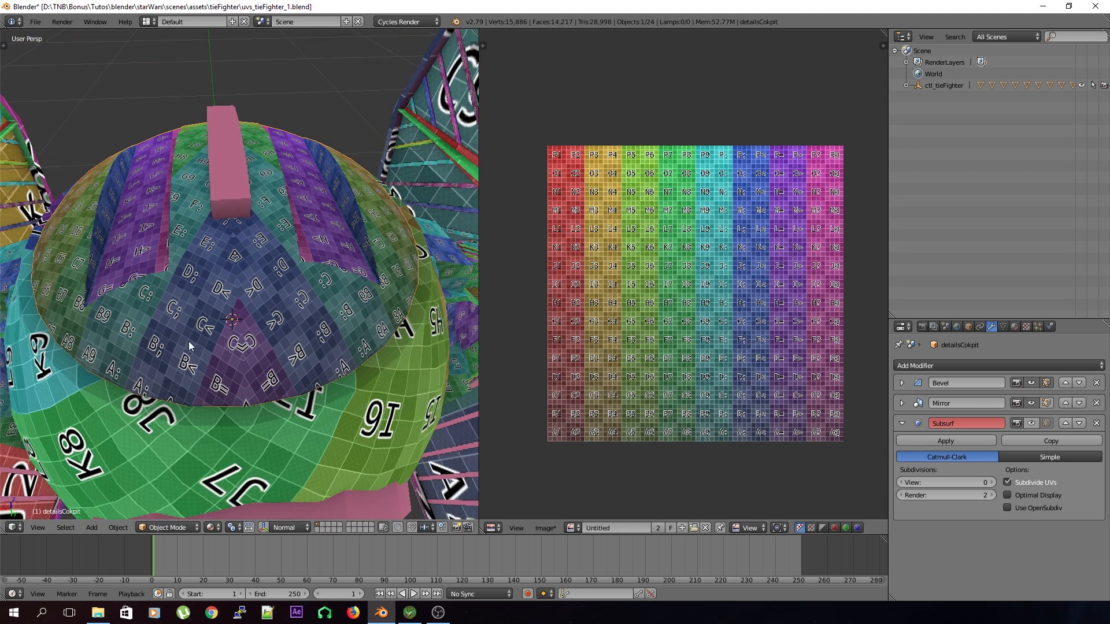
- Apply the Mirror modifier to the hatch in Object Mode and collapse the Subsurf modifier's settings
{"action": "middle_click_drag", "start_coordinate": [317, 302], "coordinate": [272, 301]}
{"action": "key", "text": "Tab"}
{"action": "key", "text": "Tab"}
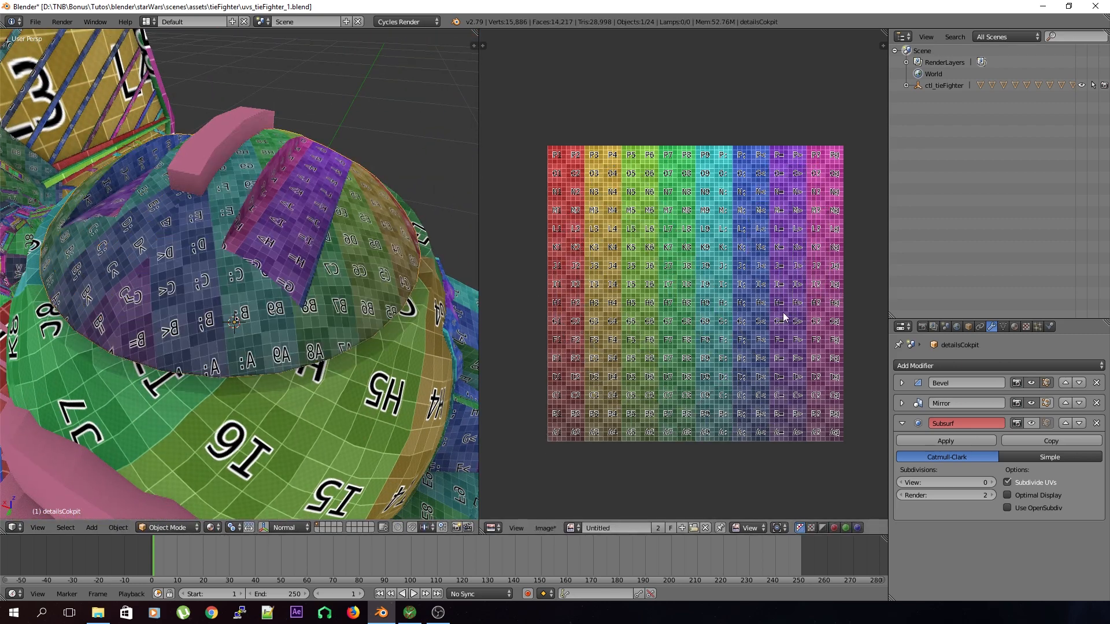
{"action": "left_click", "coordinate": [901, 403]}
{"action": "left_click", "coordinate": [936, 421]}
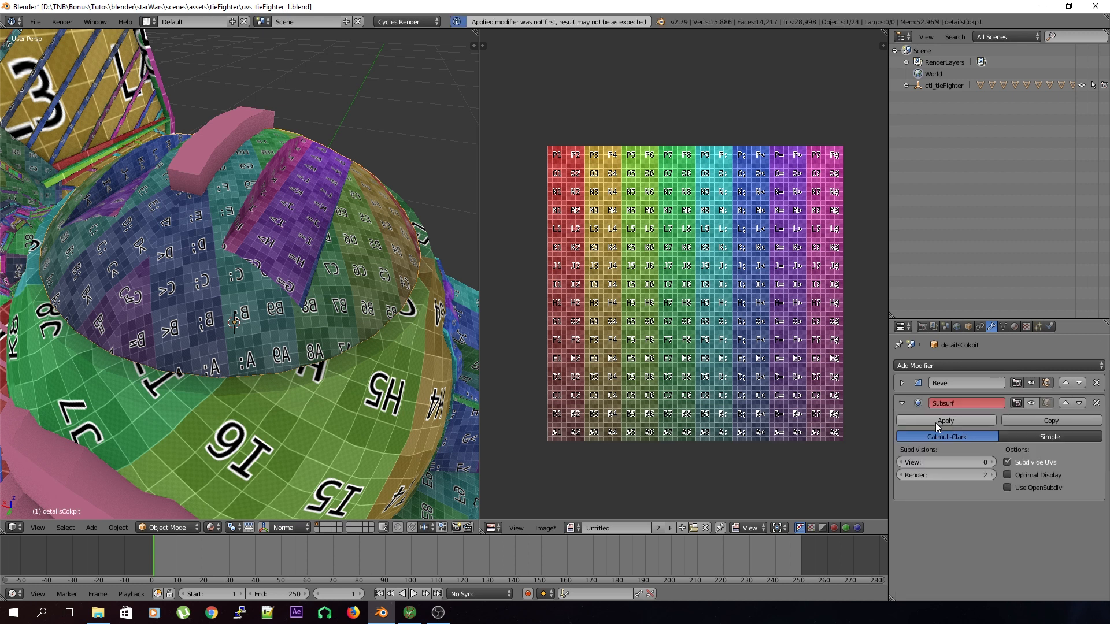
{"action": "left_click", "coordinate": [901, 403]}
- Enter Edit Mode on the mirrored hatch and save the scene over the existing file
{"action": "key", "text": "Tab"}
{"action": "mouse_move", "coordinate": [306, 311]}
{"action": "middle_mouse_down"}
{"action": "mouse_move", "coordinate": [340, 307]}
{"action": "mouse_move", "coordinate": [332, 298]}
{"action": "mouse_move", "coordinate": [375, 324]}
{"action": "mouse_move", "coordinate": [309, 304]}
{"action": "middle_mouse_up"}
{"action": "key", "text": "ctrl+s"}
{"action": "left_click", "coordinate": [321, 308]}
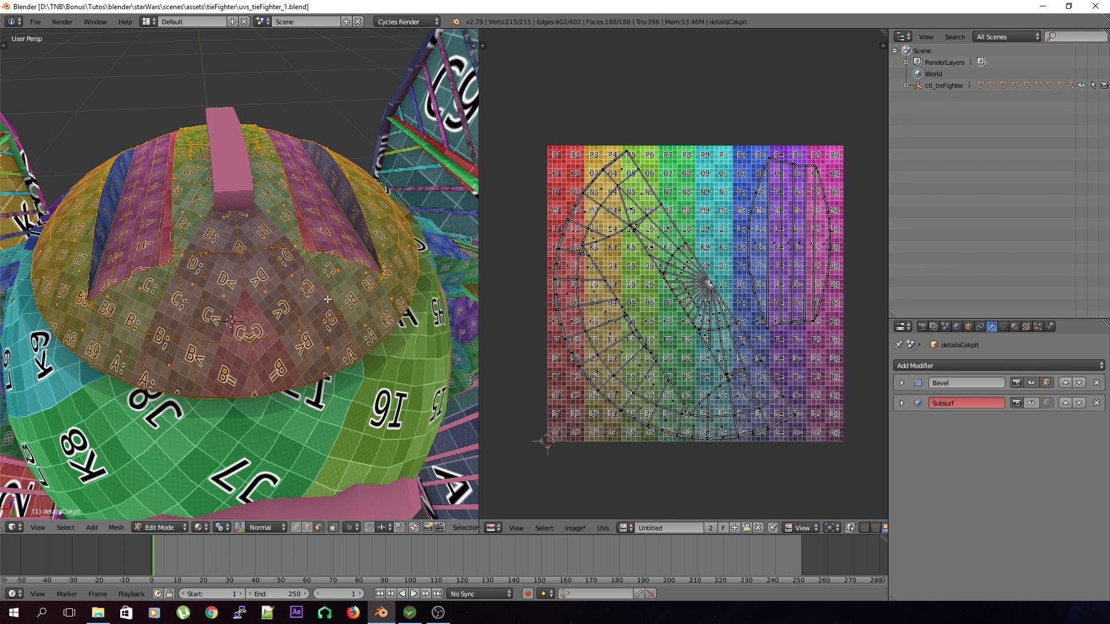
{"action": "key", "text": "a"}
{"action": "key", "text": "a"}
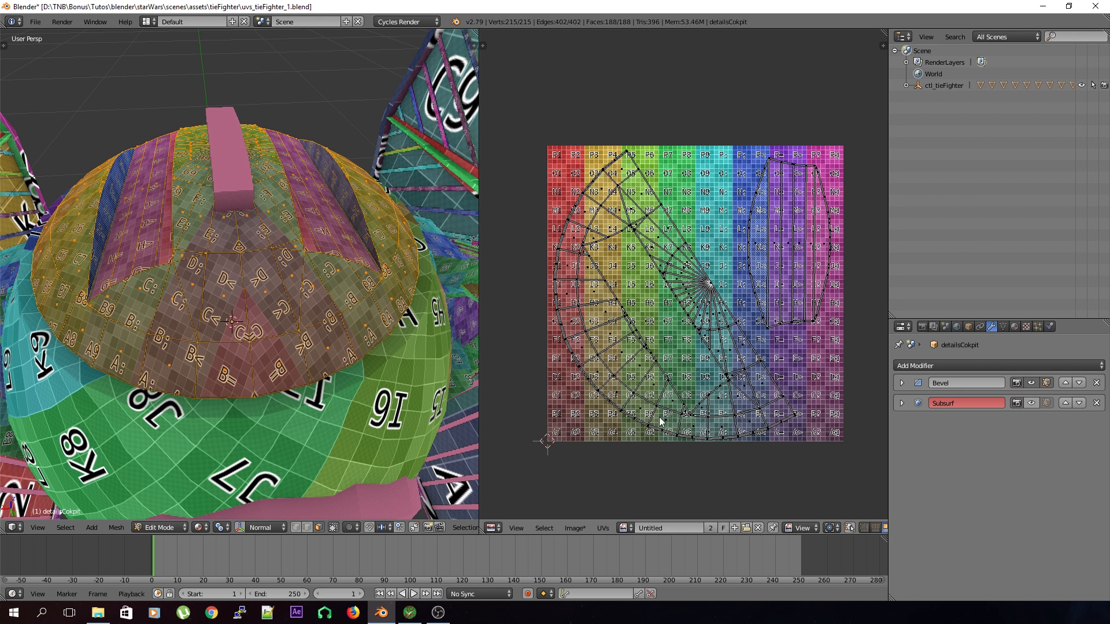
{"action": "key", "text": "l"}
{"action": "key", "text": "g"}
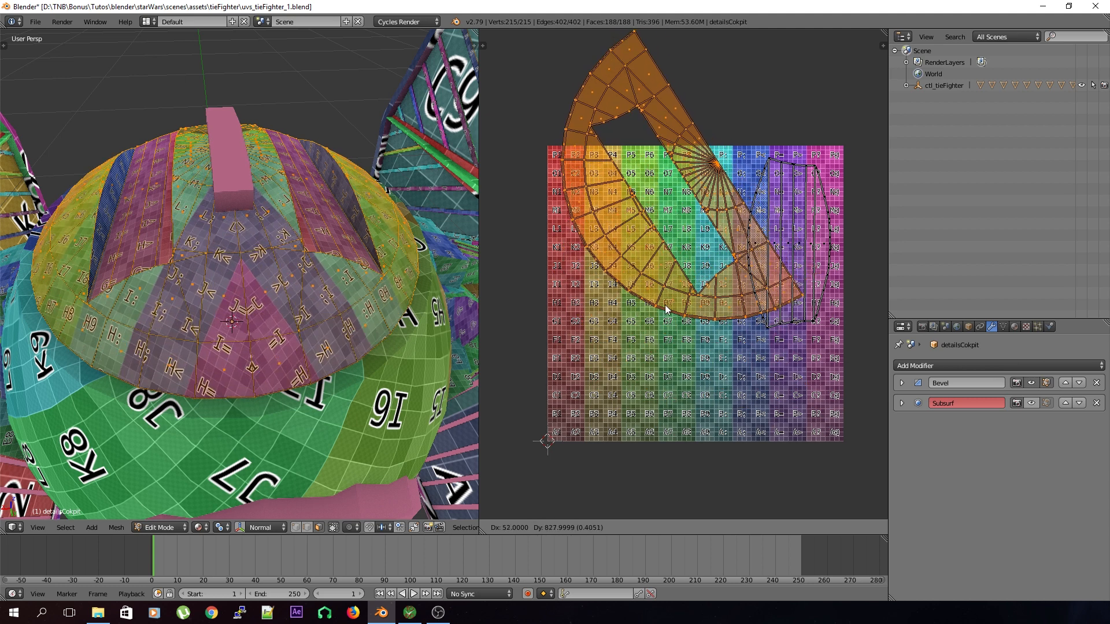
{"action": "right_click", "coordinate": [686, 409]}
{"action": "middle_click_drag", "start_coordinate": [392, 376], "coordinate": [379, 371]}
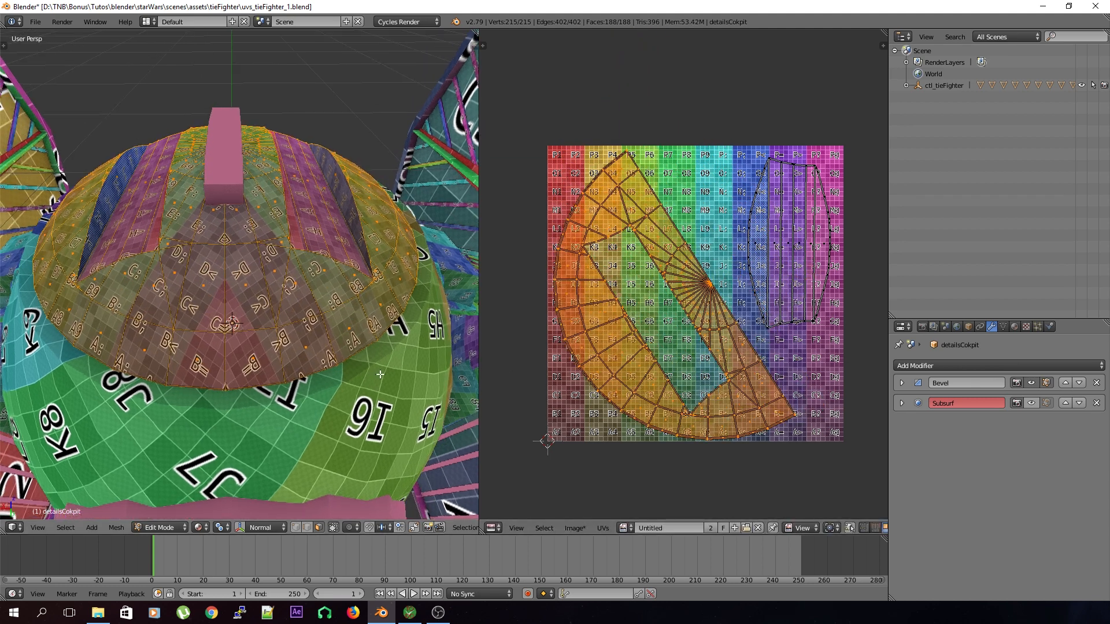
- Turn on selection syncing between the UV editor and the 3D viewport, and select the linked shell faces
{"action": "middle_click_drag", "start_coordinate": [808, 529], "coordinate": [637, 529]}
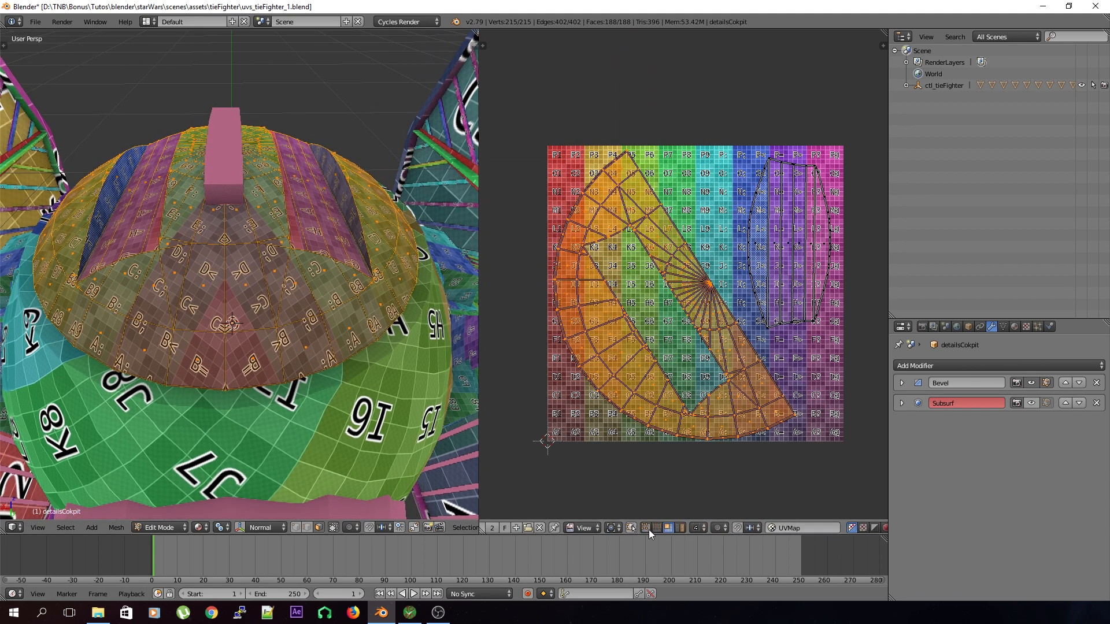
{"action": "left_click", "coordinate": [631, 529]}
{"action": "key", "text": "a"}
{"action": "key", "text": "l"}
{"action": "key", "text": "g"}
{"action": "right_click", "coordinate": [677, 350]}
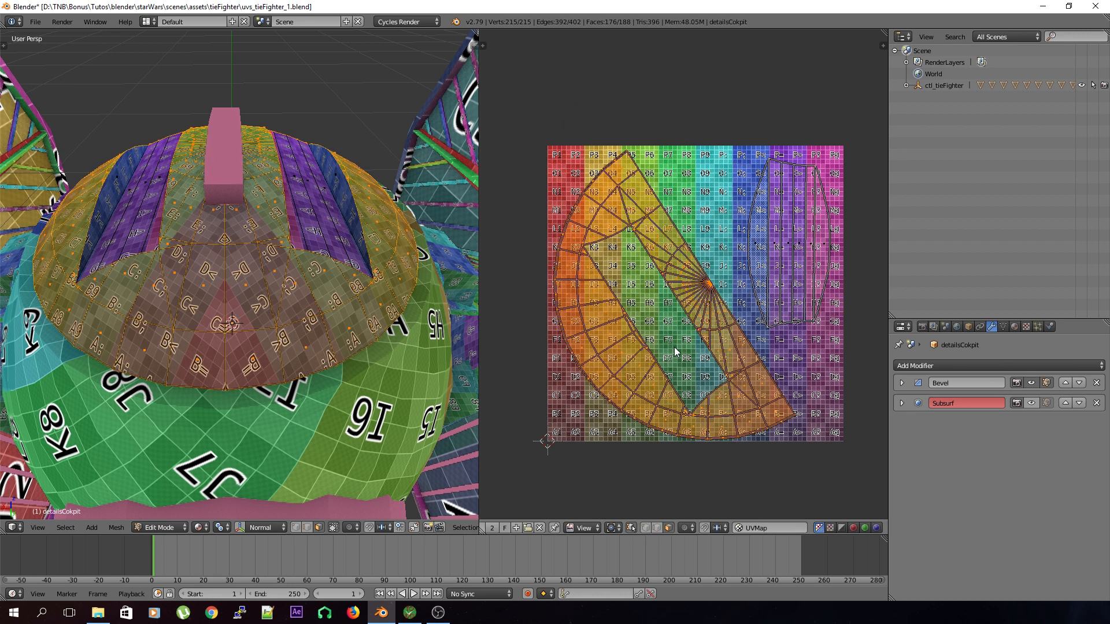
- Select one of the two overlapping groove islands and move it out of the texture to the empty space above
{"action": "key", "text": "a"}
{"action": "key", "text": "l"}
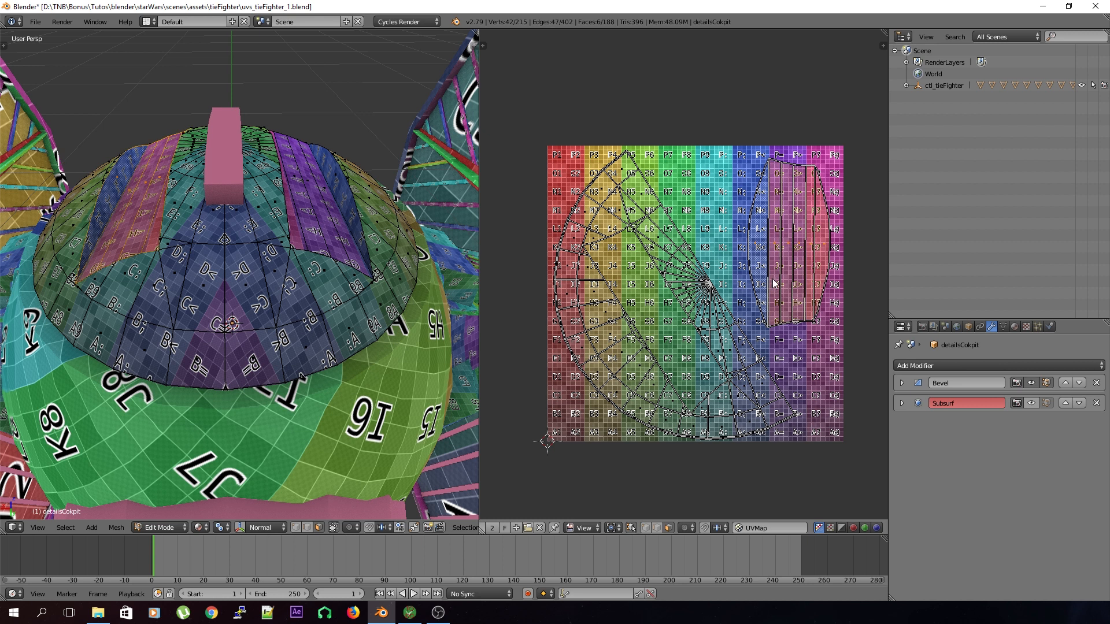
{"action": "key", "text": "g"}
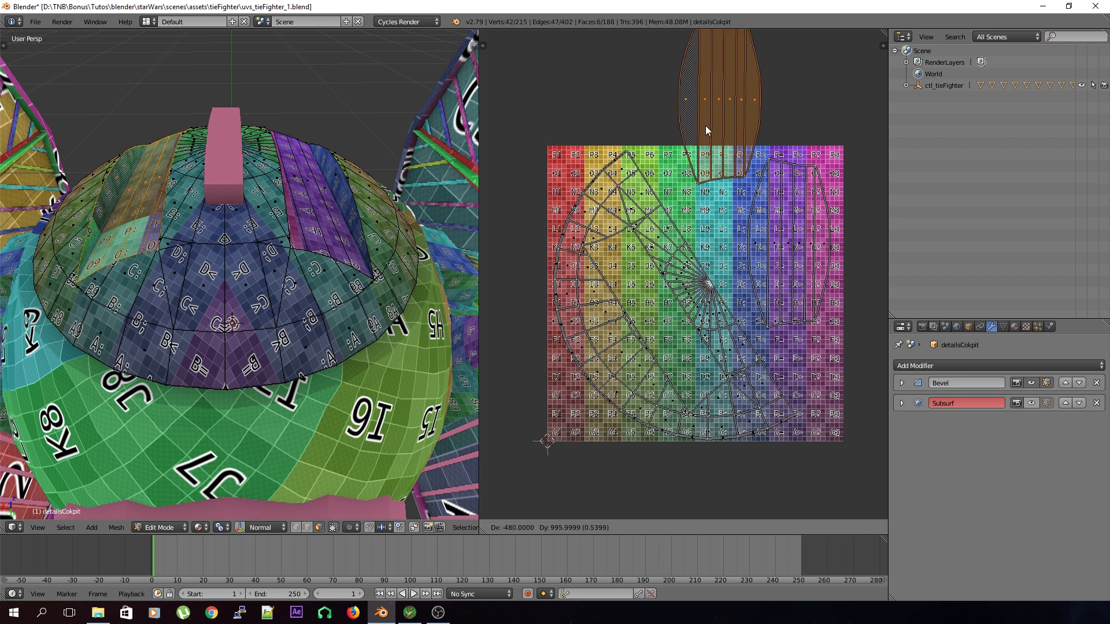
{"action": "left_click", "coordinate": [705, 102]}
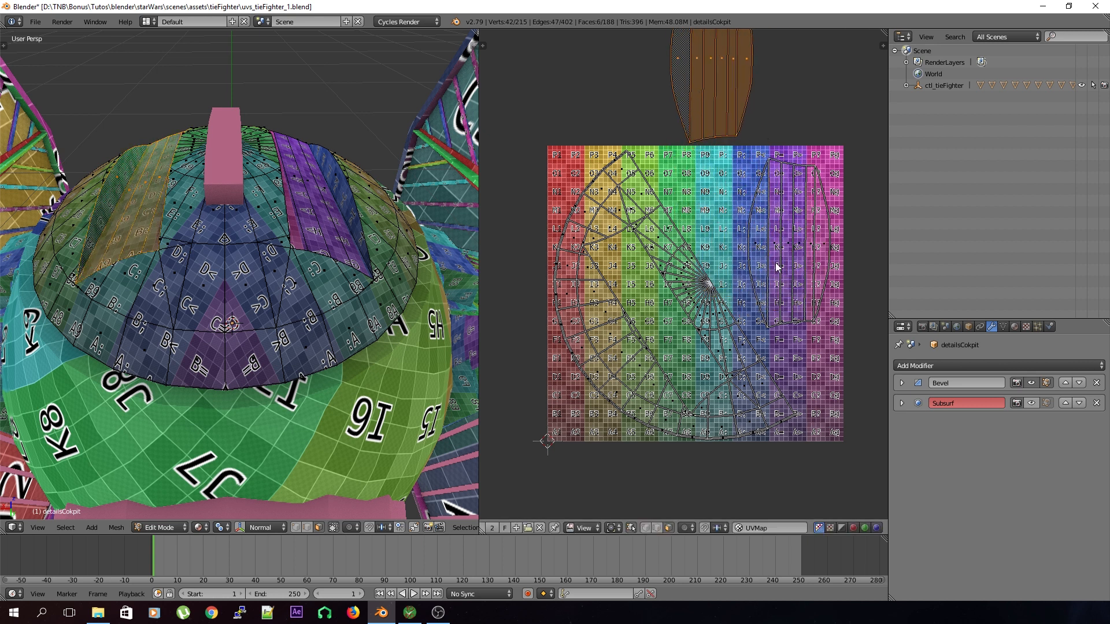
- Move the other groove island above the texture beside the first one and deselect everything
{"action": "key", "text": "a"}
{"action": "key", "text": "l"}
{"action": "key", "text": "g"}
{"action": "left_click", "coordinate": [804, 69]}
{"action": "key", "text": "a"}
{"action": "scroll", "coordinate": [785, 277], "scroll_direction": "down", "scroll_amount": 1}
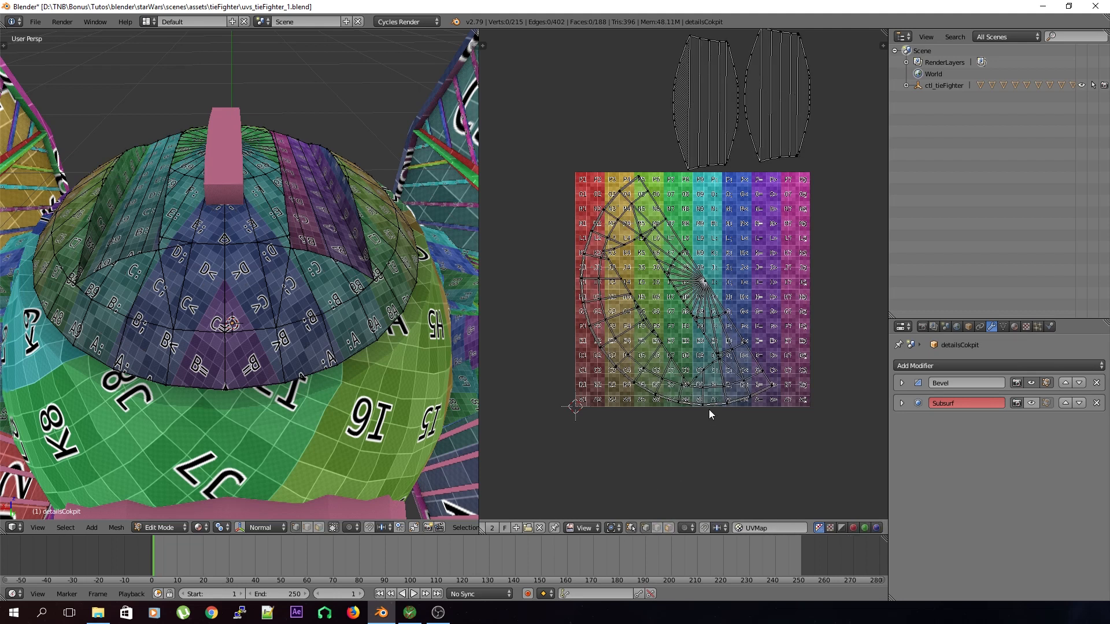
- Turn off selection syncing with the 3D viewport, select the two groove islands above the texture and pin them
{"action": "scroll", "coordinate": [712, 408], "scroll_direction": "down", "scroll_amount": 2}
{"action": "key", "text": "b"}
{"action": "left_click_drag", "start_coordinate": [788, 131], "coordinate": [676, 260]}
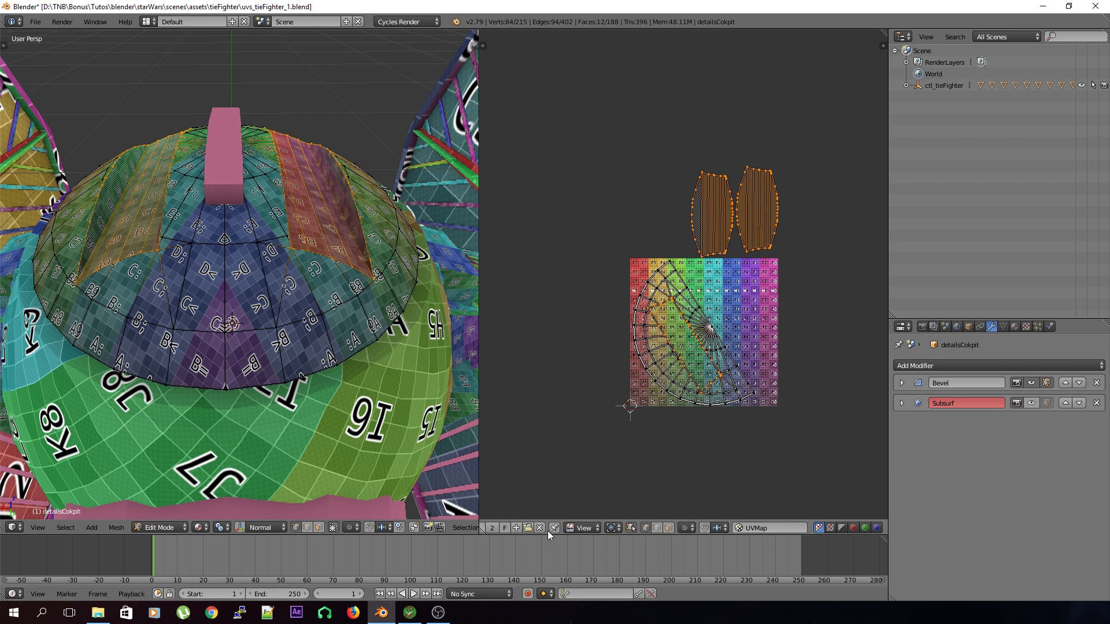
{"action": "left_click", "coordinate": [632, 529]}
{"action": "key", "text": "a"}
{"action": "key", "text": "a"}
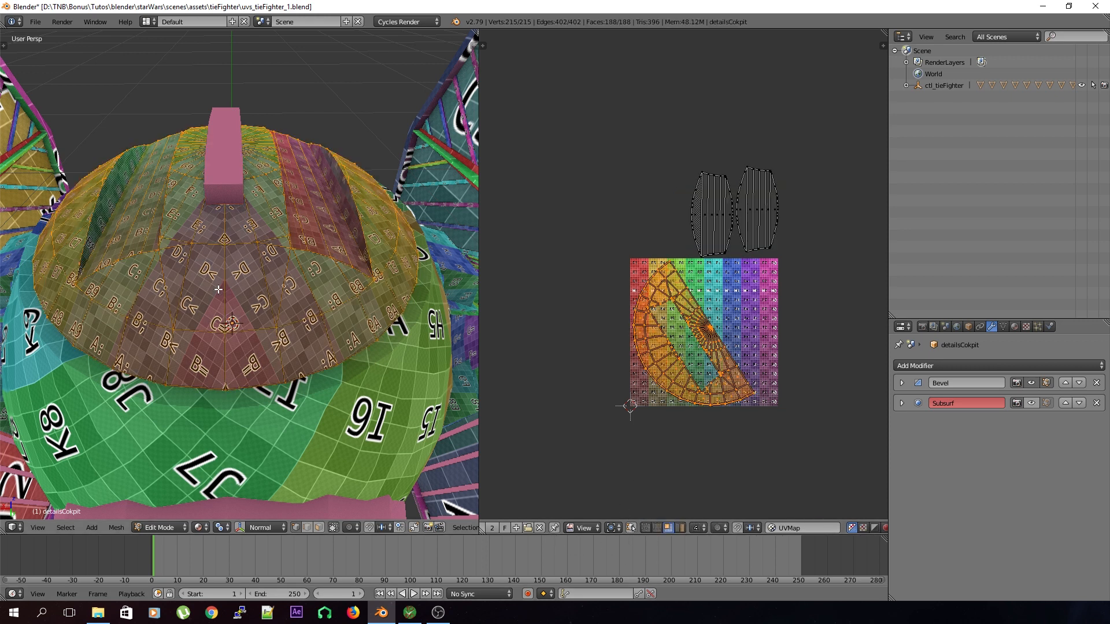
{"action": "key", "text": "a"}
{"action": "key", "text": "b"}
{"action": "left_click_drag", "start_coordinate": [808, 156], "coordinate": [689, 267]}
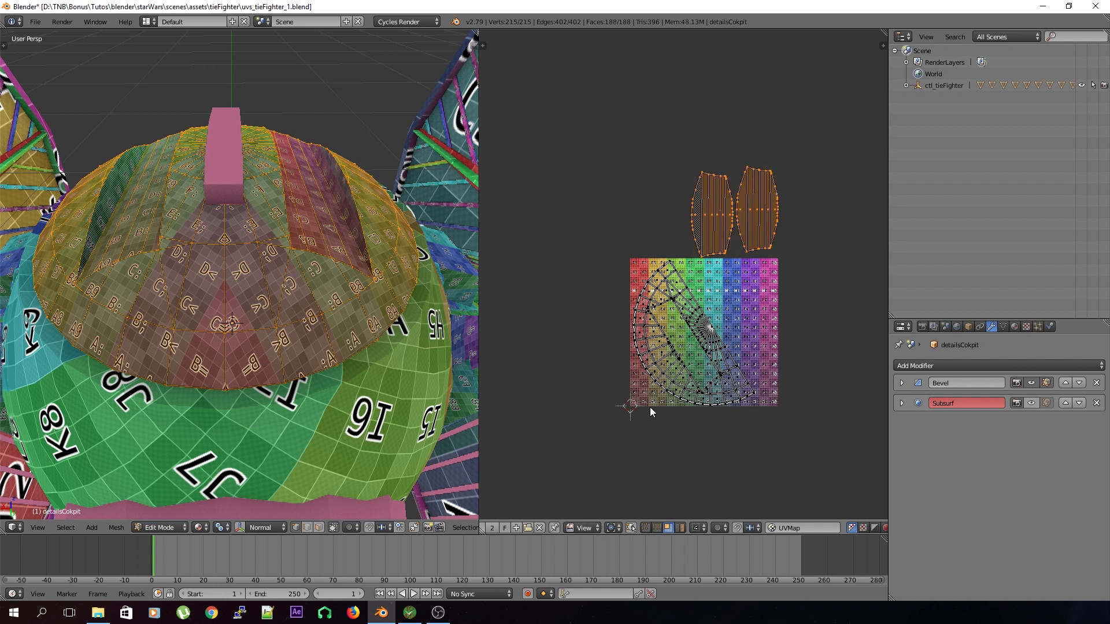
{"action": "scroll", "coordinate": [649, 407], "scroll_direction": "up", "scroll_amount": 2}
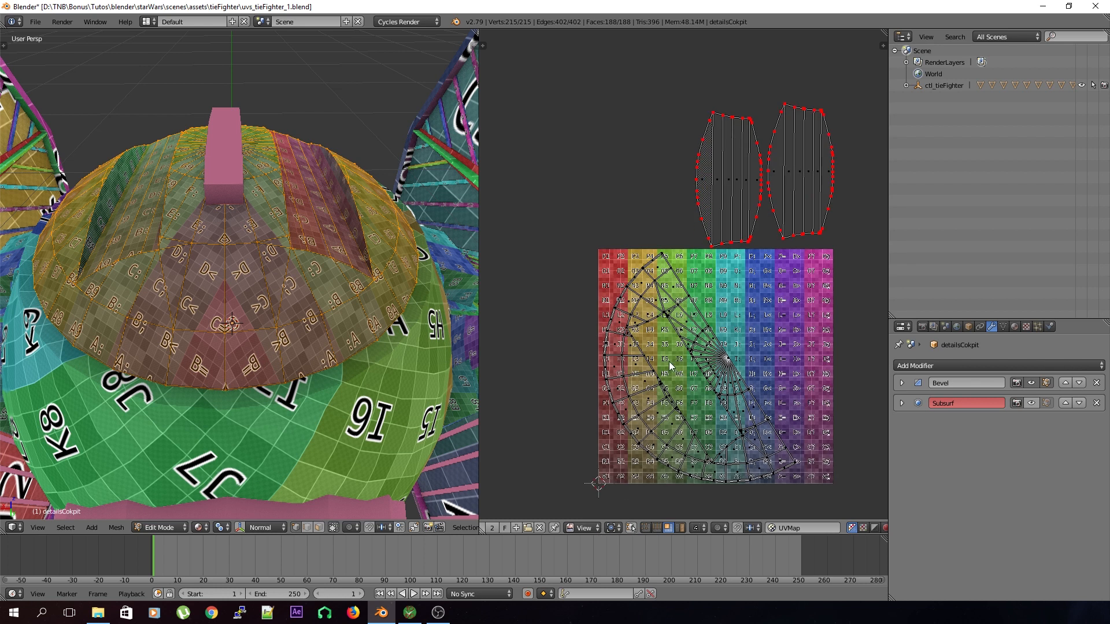
- Try to project the UVs of all the hatch faces from the top view
{"action": "middle_click_drag", "start_coordinate": [317, 195], "coordinate": [320, 292]}
{"action": "key", "text": "KP_7"}
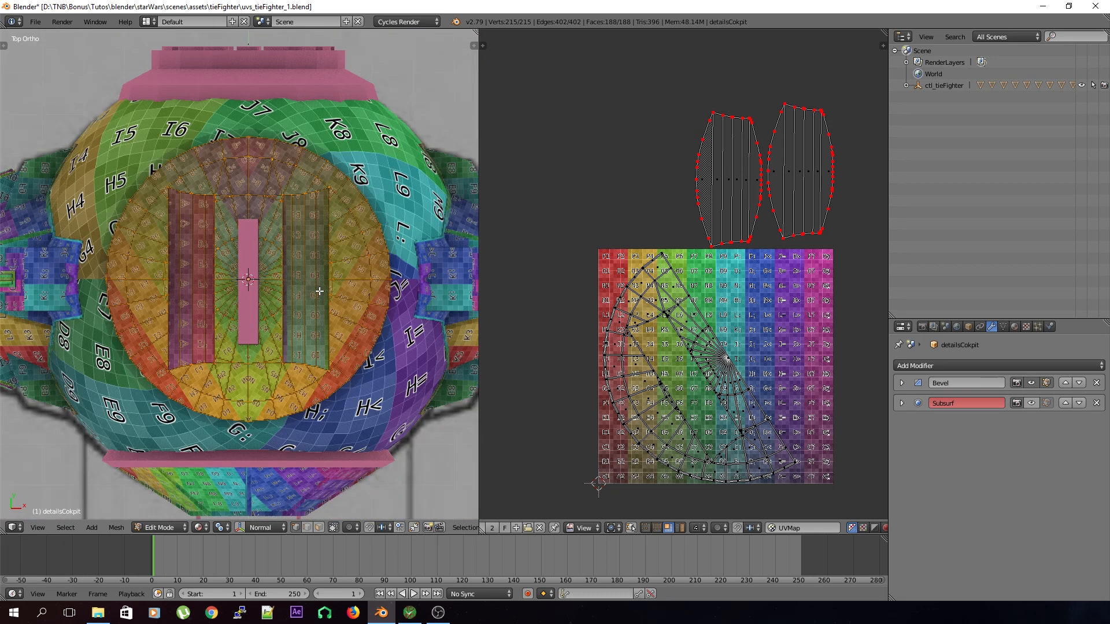
{"action": "key", "text": "u"}
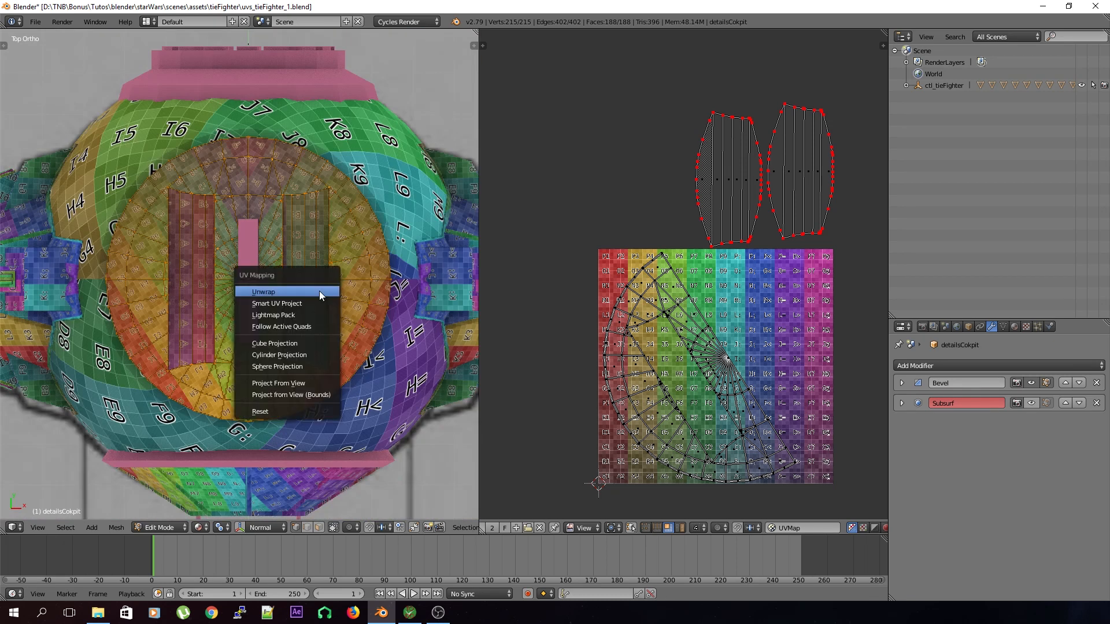
{"action": "left_click", "coordinate": [311, 386]}
{"action": "key", "text": "ctrl+z"}
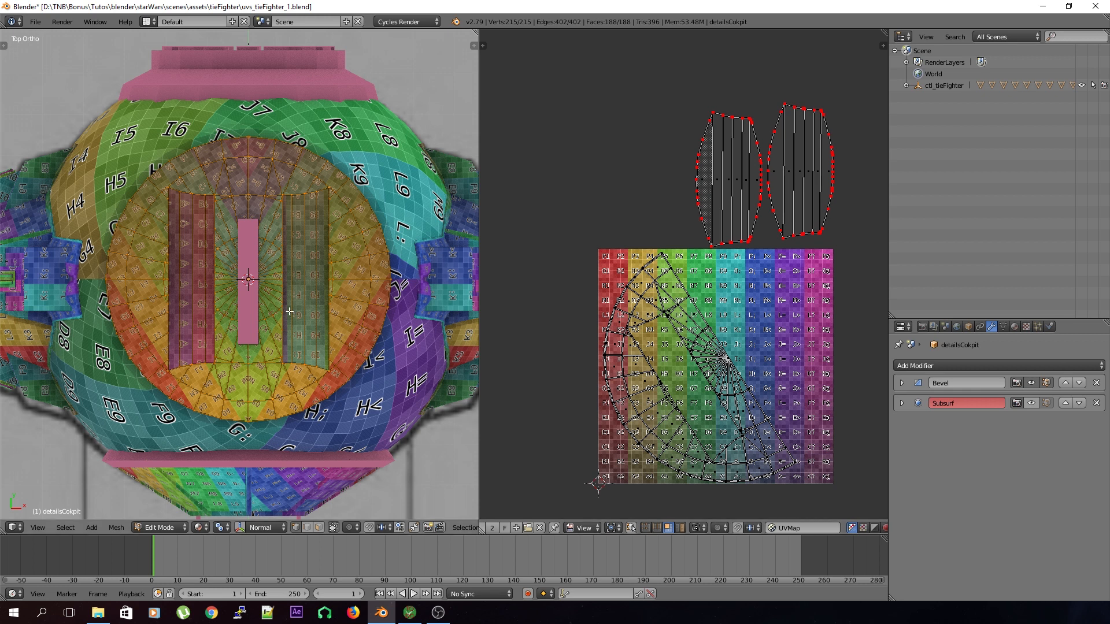
- Turn selection syncing back on, deselect the groove islands and try to project the remaining shell selection from the top view
{"action": "left_click", "coordinate": [631, 528]}
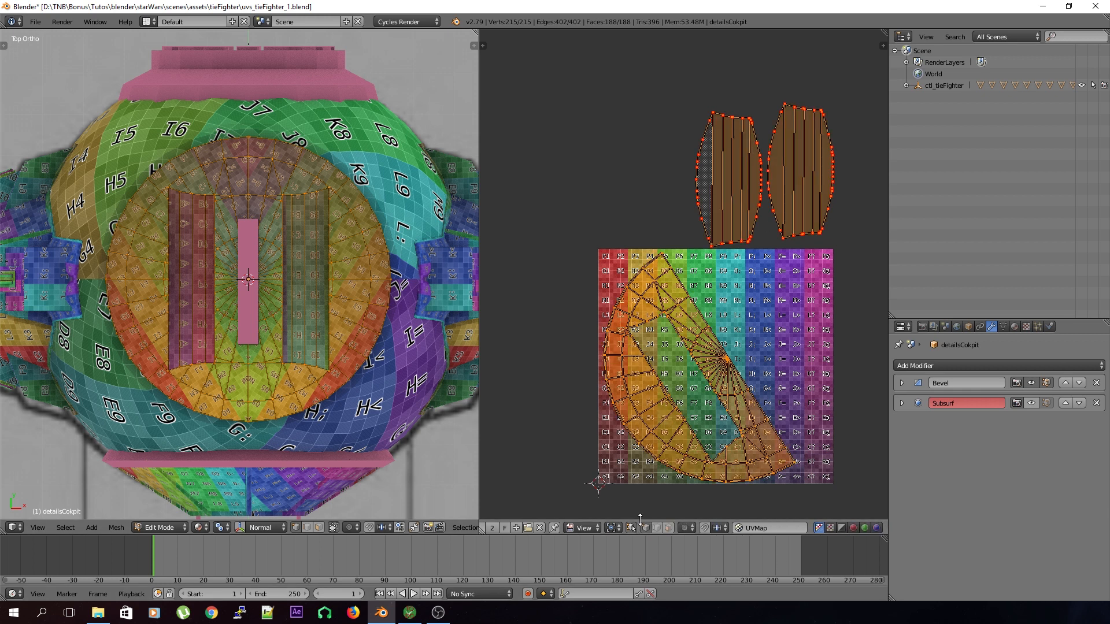
{"action": "mouse_move", "coordinate": [781, 260]}
{"action": "left_mouse_down", "text": "ctrl+shift"}
{"action": "mouse_move", "coordinate": [869, 179]}
{"action": "mouse_move", "coordinate": [657, 125]}
{"action": "mouse_move", "coordinate": [691, 254]}
{"action": "mouse_move", "coordinate": [713, 260]}
{"action": "left_mouse_up", "text": "ctrl+shift"}
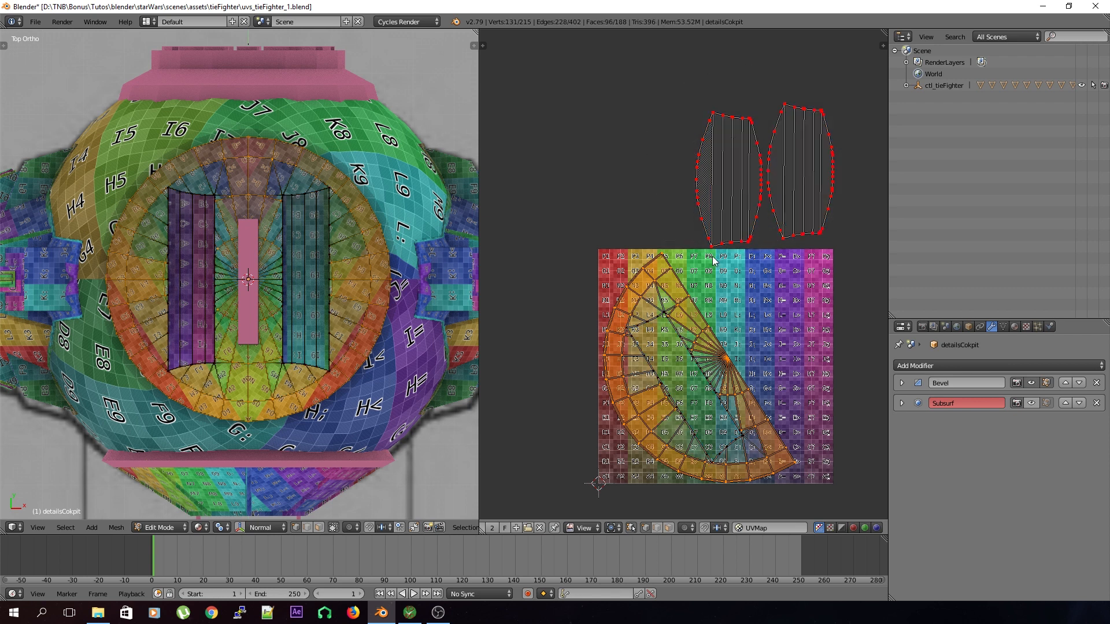
{"action": "key", "text": "u"}
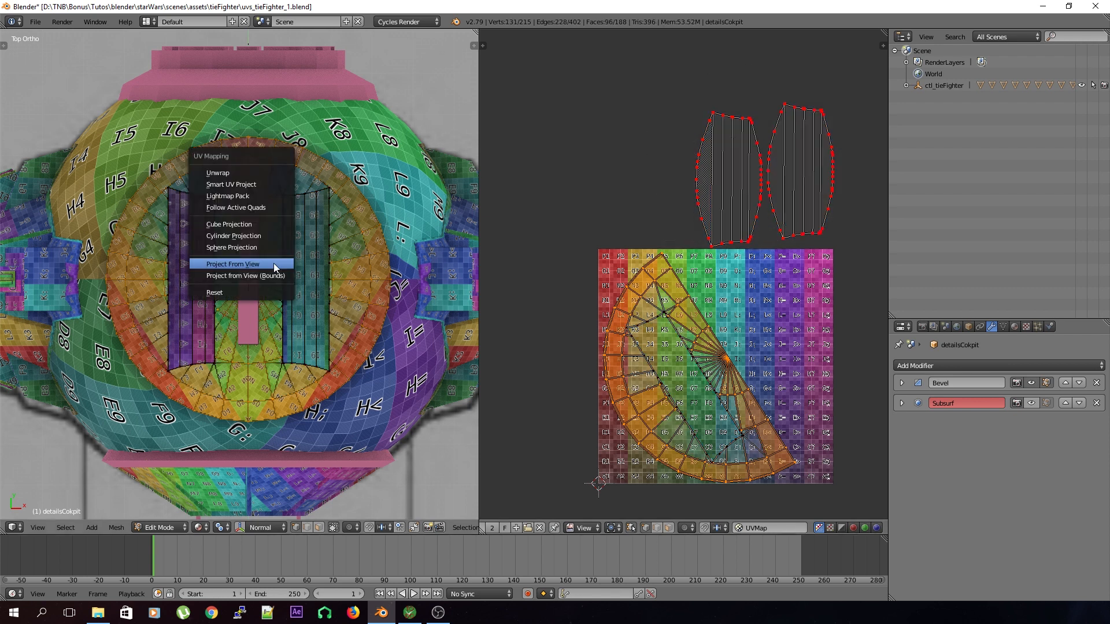
{"action": "left_click", "coordinate": [273, 262]}
{"action": "key", "text": "ctrl+z"}
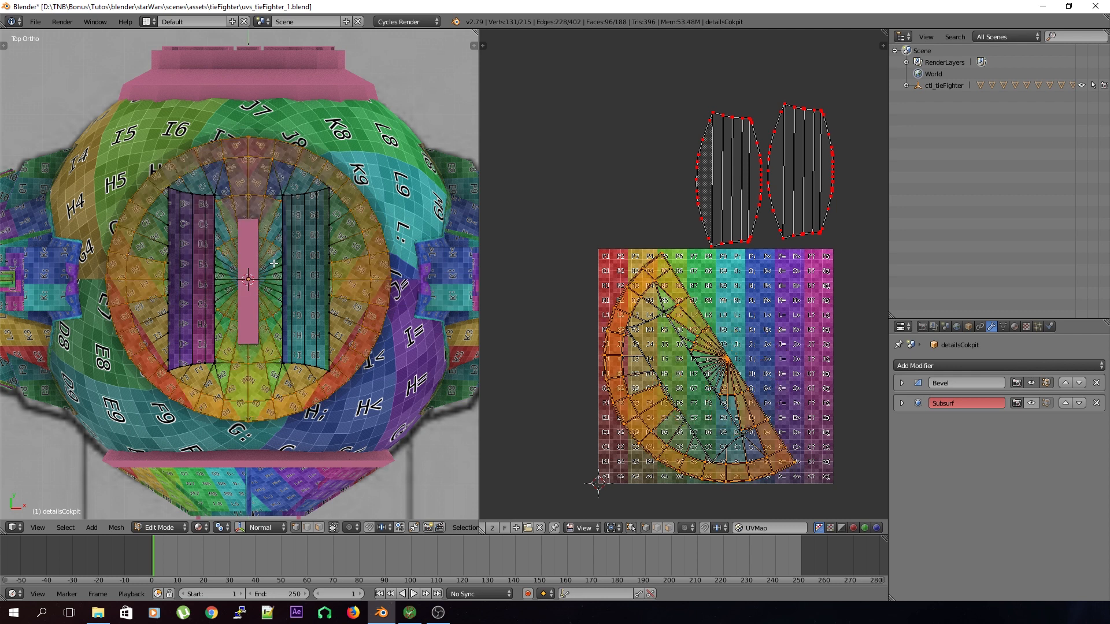
- Switch to face selection, select all the shell faces without the grooves, and project their UVs from the top view
{"action": "left_click", "coordinate": [669, 527]}
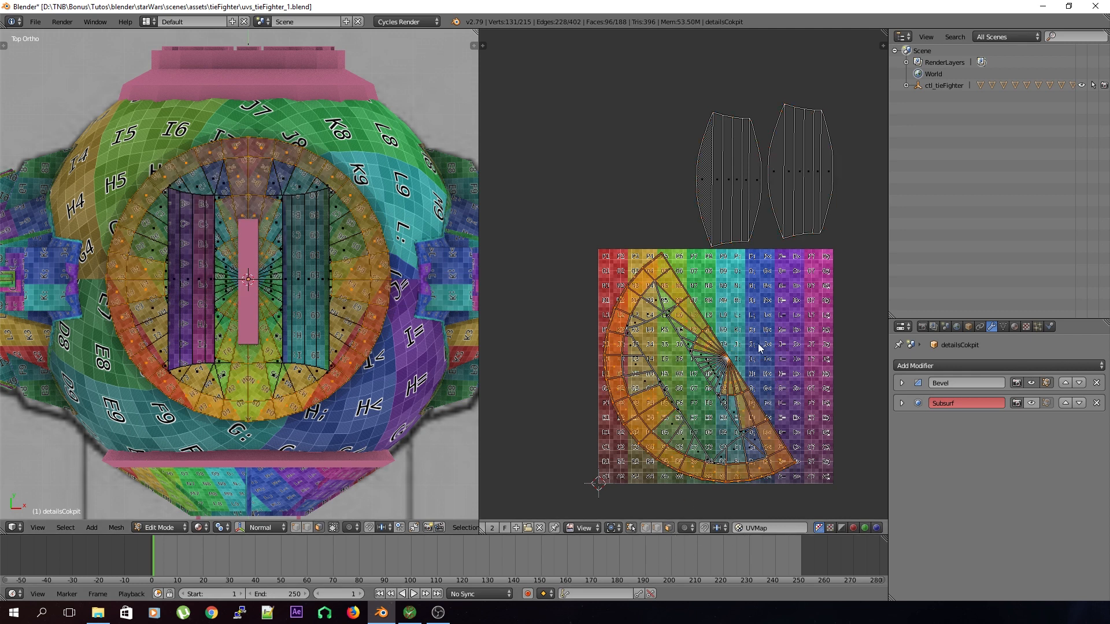
{"action": "key", "text": "b"}
{"action": "left_click_drag", "start_coordinate": [594, 271], "coordinate": [723, 445]}
{"action": "key", "text": "b"}
{"action": "left_click_drag", "start_coordinate": [648, 373], "coordinate": [809, 499]}
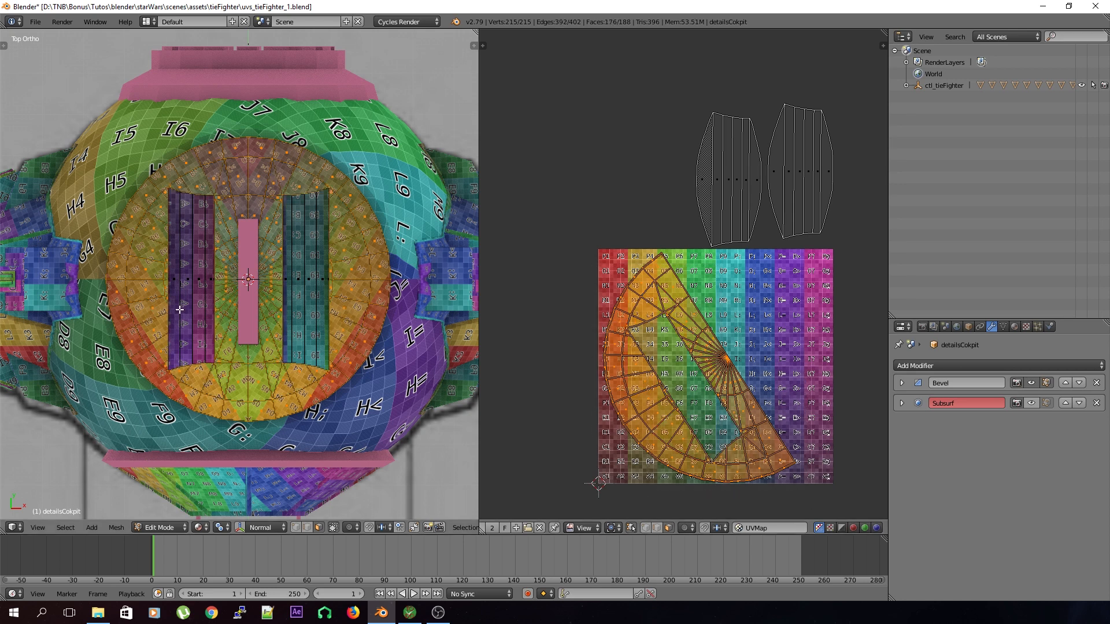
{"action": "key", "text": "u"}
{"action": "left_click", "coordinate": [237, 289]}
{"action": "middle_click_drag", "start_coordinate": [314, 377], "coordinate": [326, 353]}
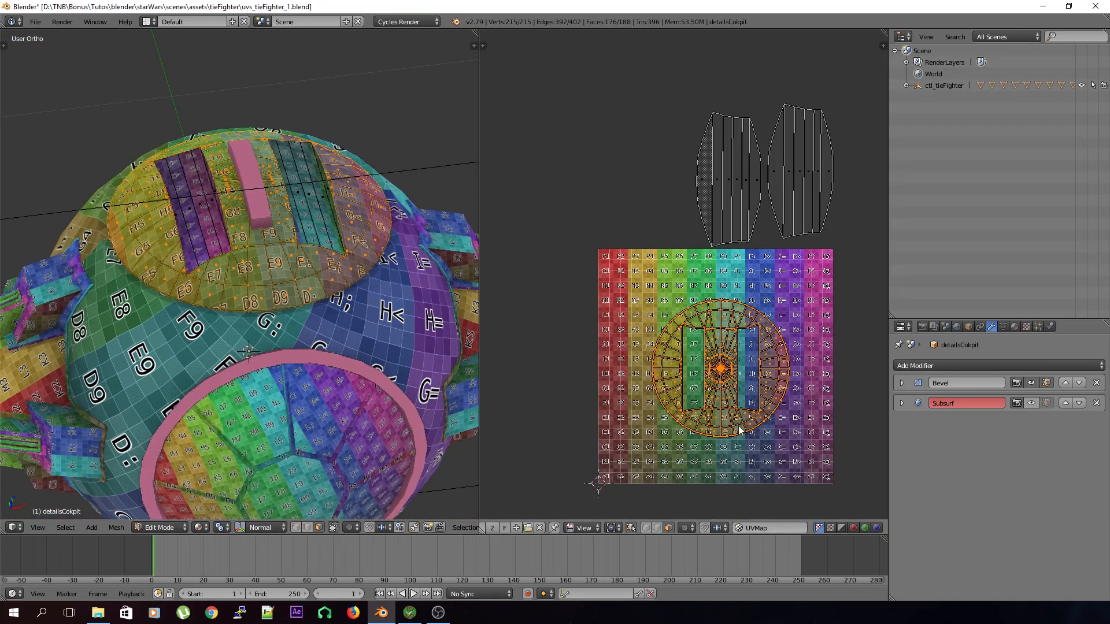
- Enlarge the circular shell island and position it to fill the texture square
{"action": "key", "text": "s"}
{"action": "left_click", "coordinate": [734, 457]}
{"action": "key", "text": "g"}
{"action": "left_click", "coordinate": [733, 456]}
- Average the scale of all the hatch's UV islands and pack them inside the texture
{"action": "key", "text": "a"}
{"action": "key", "text": "a"}
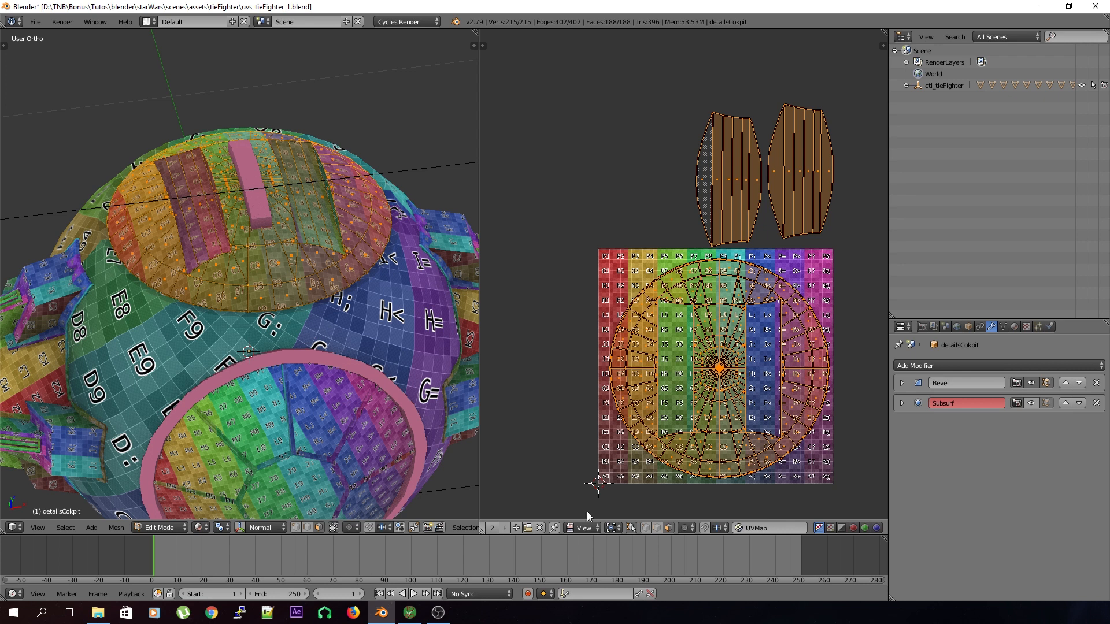
{"action": "scroll", "coordinate": [600, 529], "scroll_direction": "up", "scroll_amount": 5}
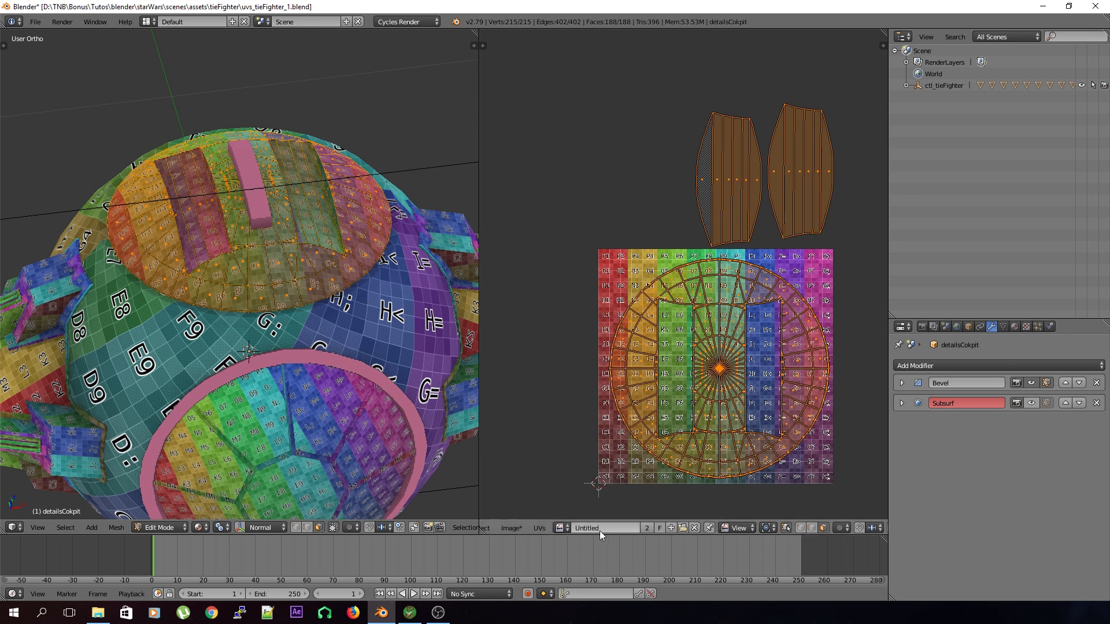
{"action": "left_click", "coordinate": [540, 528]}
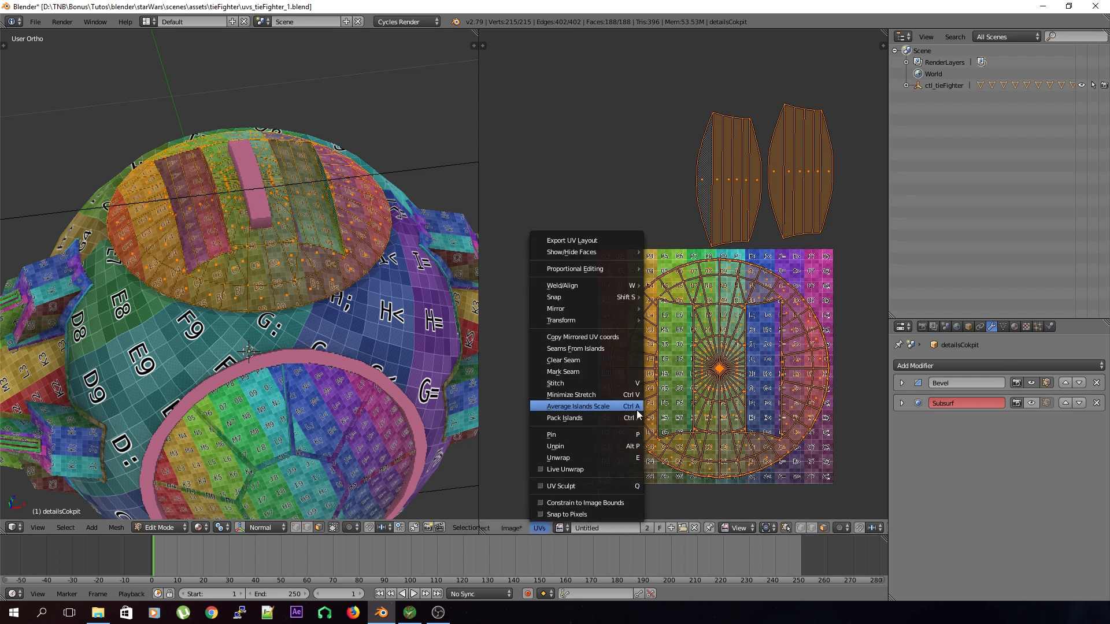
{"action": "left_click", "coordinate": [636, 407]}
{"action": "left_click", "coordinate": [540, 528]}
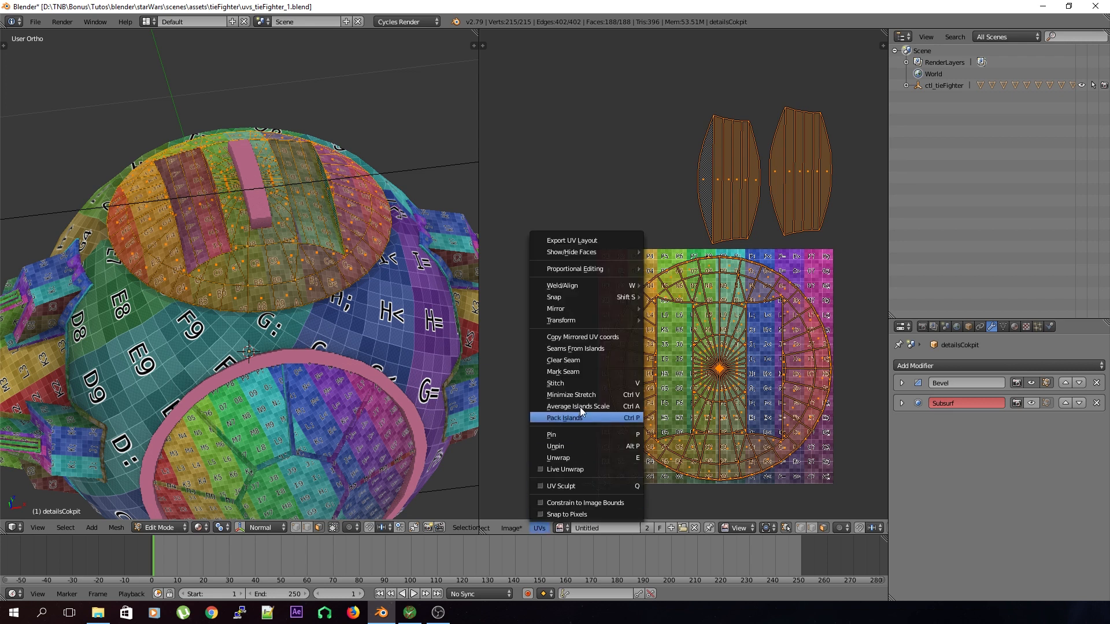
{"action": "left_click", "coordinate": [578, 419]}
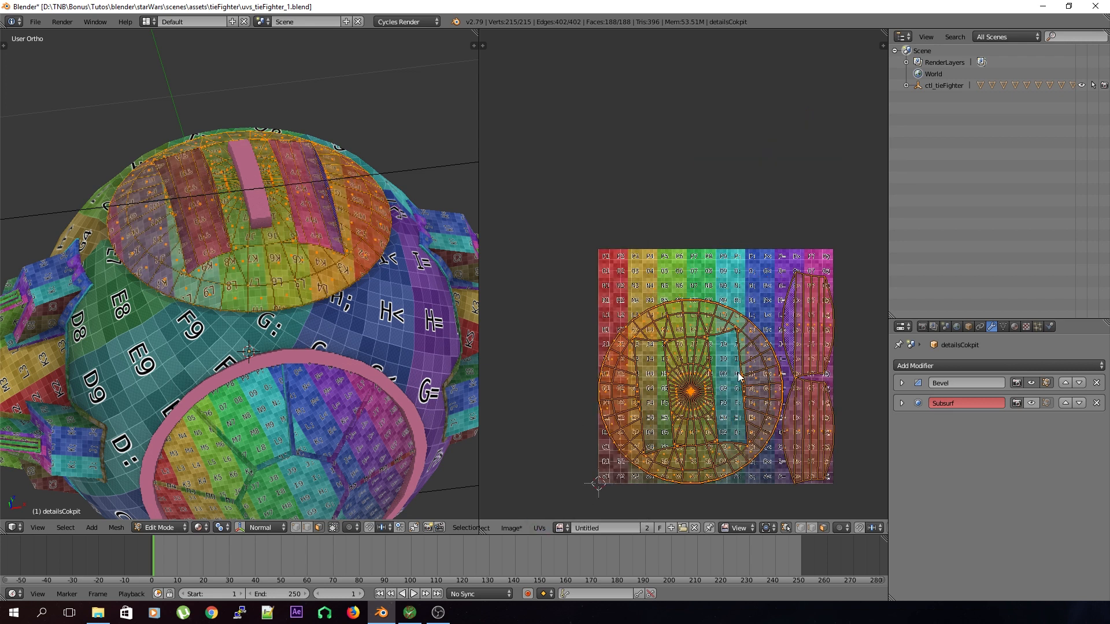
{"action": "key", "text": "a"}
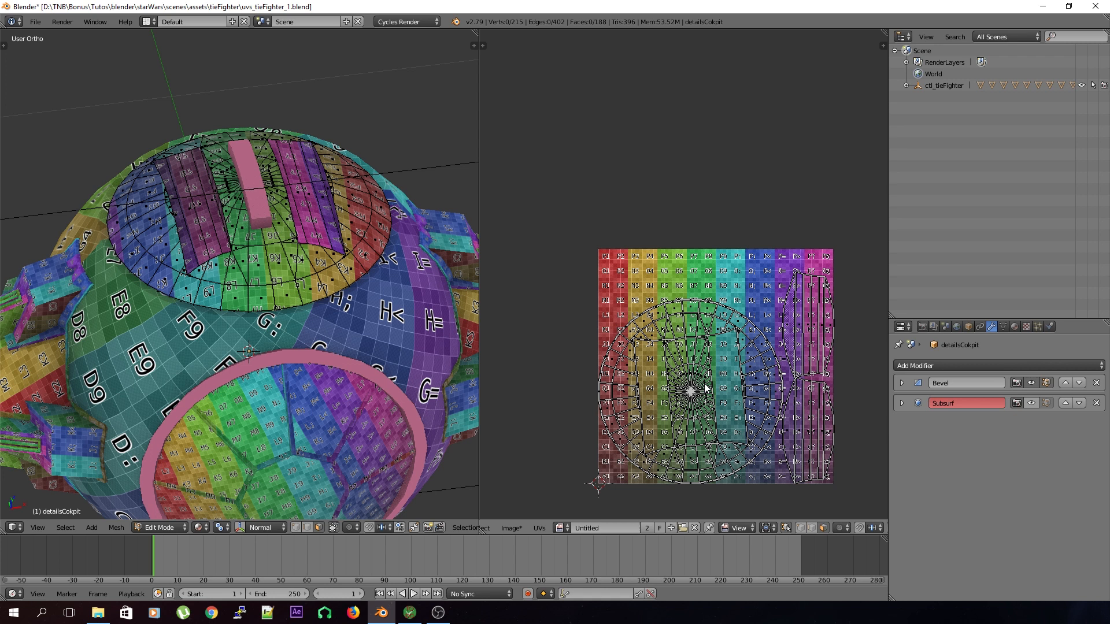
- Select the circular shell island and try to move it up and rescale it
{"action": "key", "text": "l"}
{"action": "key", "text": "g"}
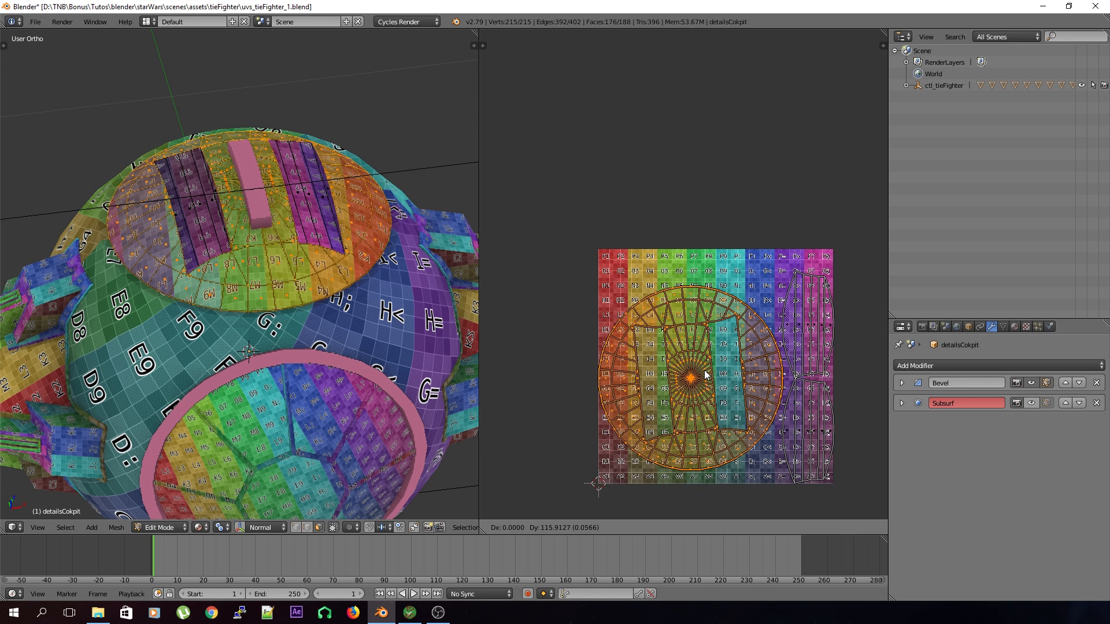
{"action": "left_click", "coordinate": [707, 374]}
{"action": "key", "text": "s"}
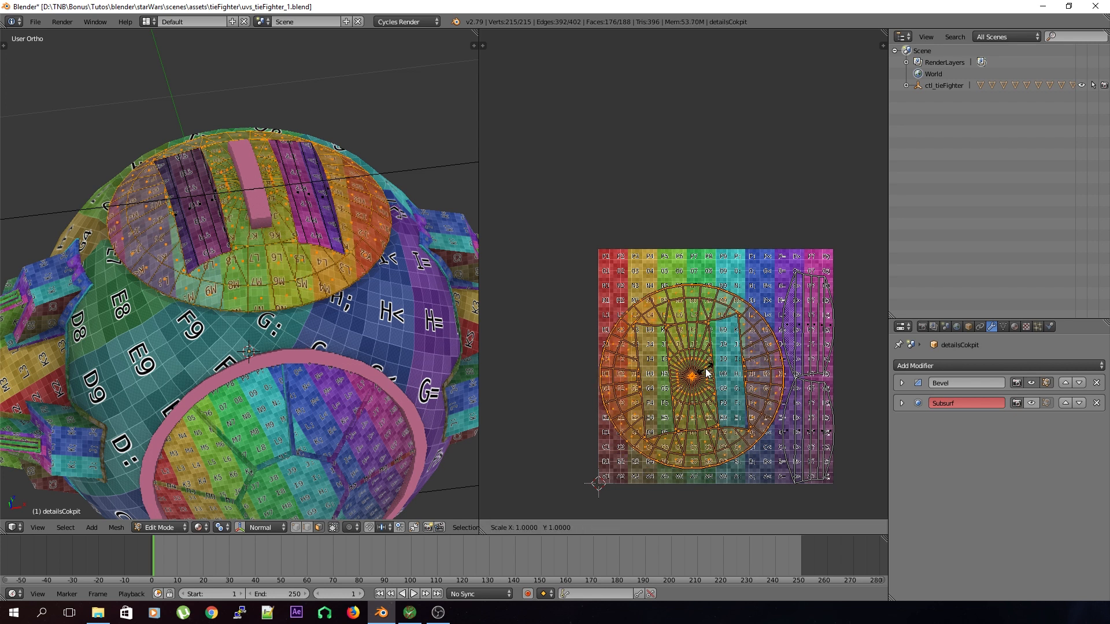
{"action": "right_click", "coordinate": [708, 369]}
{"action": "key", "text": "ctrl+z"}
- Save the scene over the existing file and straighten the shell island by rotating it about 5.8 degrees
{"action": "key", "text": "ctrl+s"}
{"action": "left_click", "coordinate": [710, 373]}
{"action": "key", "text": "r"}
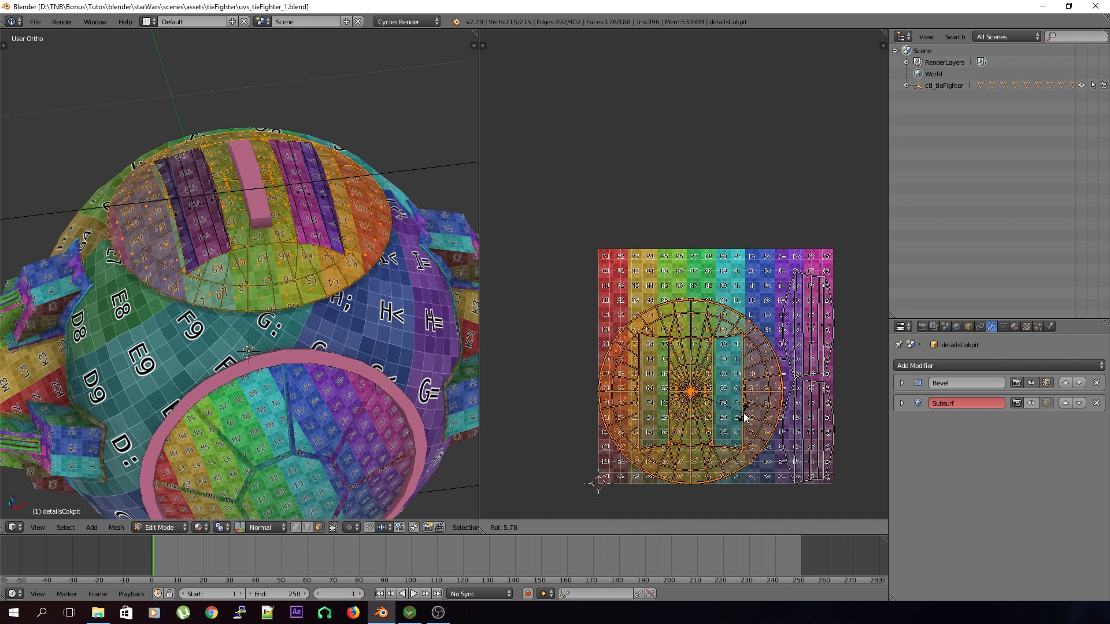
{"action": "left_click", "coordinate": [745, 418]}
- Deselect the UVs, leave Edit Mode and save the scene over the existing file
{"action": "key", "text": "a"}
{"action": "key", "text": "ctrl+s"}
{"action": "left_click", "coordinate": [746, 418]}
{"action": "key", "text": "Tab"}
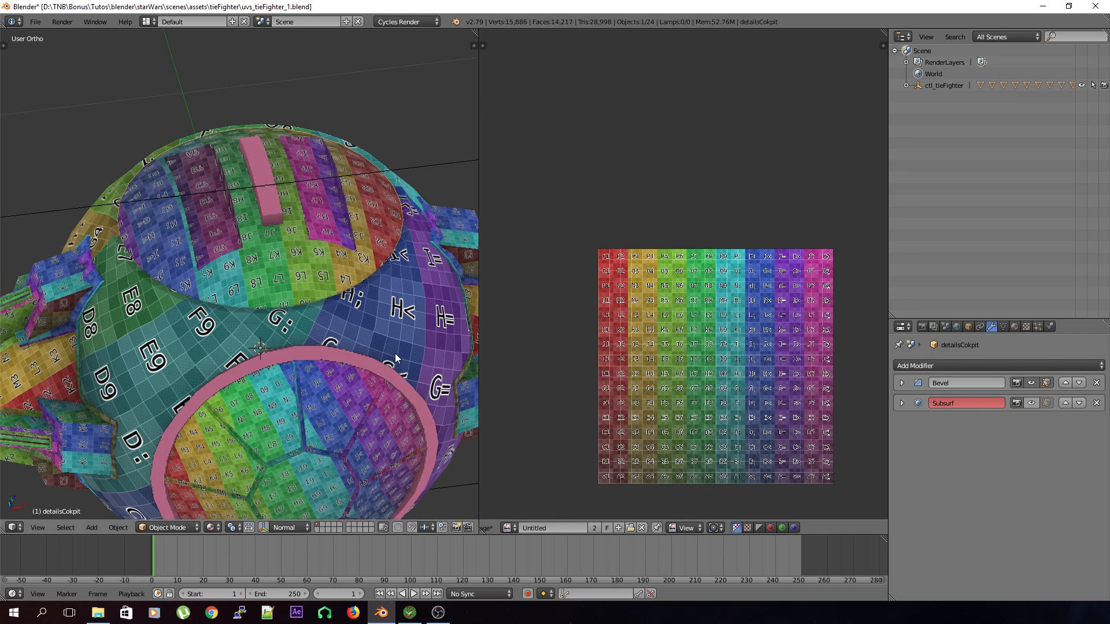
{"action": "middle_click_drag", "start_coordinate": [395, 353], "coordinate": [373, 319]}
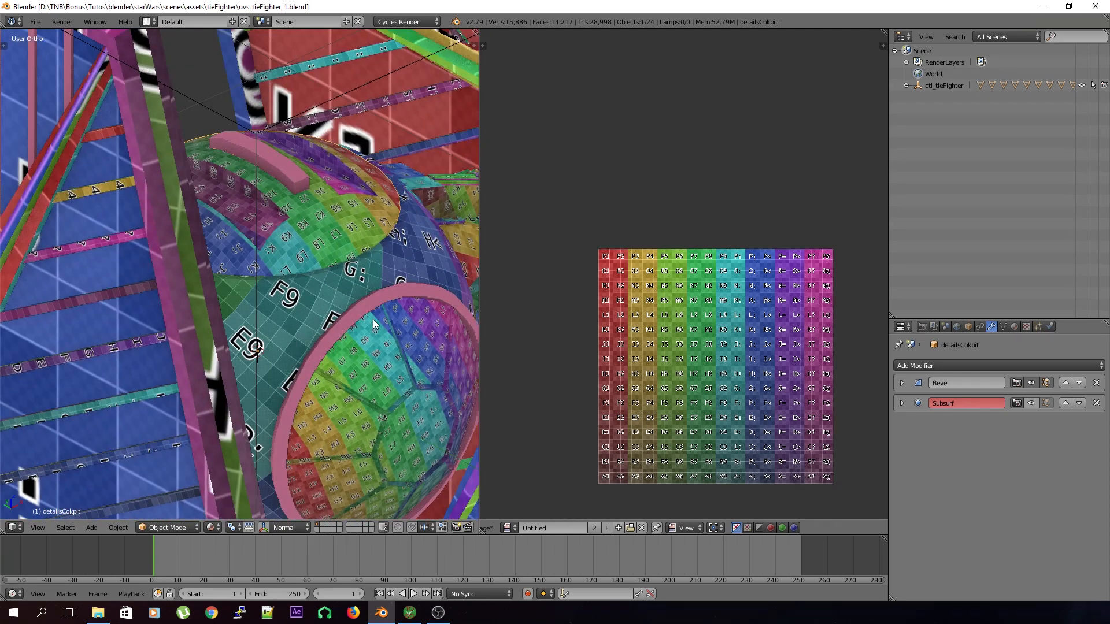
{"action": "scroll", "coordinate": [359, 287], "scroll_direction": "up", "scroll_amount": 3}
{"action": "key", "text": "ctrl+s"}
{"action": "left_click", "coordinate": [358, 287]}
- Select the untextured bar on top of the hatch and enter Edit Mode with nothing selected
{"action": "middle_click_drag", "start_coordinate": [358, 279], "coordinate": [354, 332]}
{"action": "right_click", "coordinate": [297, 279]}
{"action": "key", "text": "Tab"}
{"action": "key", "text": "a"}
{"action": "key", "text": "u"}
{"action": "key", "text": "Escape"}
{"action": "key", "text": "a"}
- Mark the vertical corner edges at the bar's ends as seams and leave Edit Mode
{"action": "scroll", "coordinate": [351, 333], "scroll_direction": "up", "scroll_amount": 2}
{"action": "key", "text": "z"}
{"action": "mouse_move", "coordinate": [339, 332]}
{"action": "middle_mouse_down"}
{"action": "mouse_move", "coordinate": [337, 289]}
{"action": "mouse_move", "coordinate": [302, 255]}
{"action": "mouse_move", "coordinate": [312, 243]}
{"action": "mouse_move", "coordinate": [313, 311]}
{"action": "mouse_move", "coordinate": [243, 280]}
{"action": "mouse_move", "coordinate": [201, 301]}
{"action": "mouse_move", "coordinate": [235, 300]}
{"action": "mouse_move", "coordinate": [242, 275]}
{"action": "mouse_move", "coordinate": [199, 319]}
{"action": "middle_mouse_up"}
{"action": "key", "text": "z"}
{"action": "right_click", "coordinate": [264, 268]}
{"action": "right_click", "coordinate": [410, 278], "text": "shift"}
{"action": "middle_click_drag", "start_coordinate": [326, 281], "coordinate": [120, 292]}
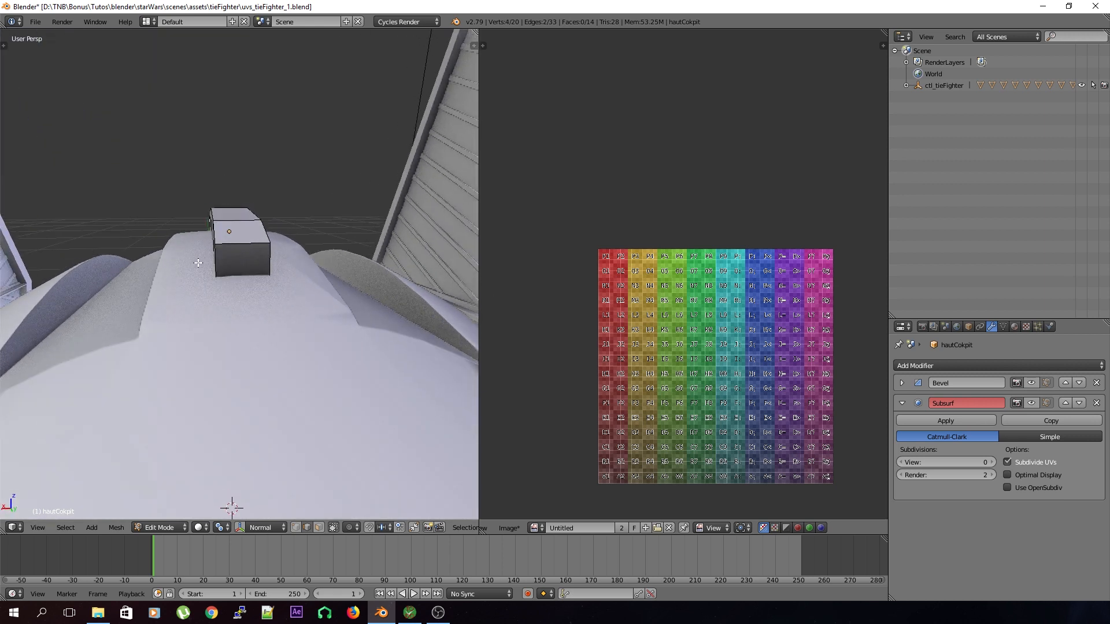
{"action": "right_click", "coordinate": [266, 270], "text": "shift"}
{"action": "middle_click_drag", "start_coordinate": [267, 270], "coordinate": [325, 321]}
{"action": "key", "text": "ctrl+e"}
{"action": "left_click", "coordinate": [243, 278]}
{"action": "key", "text": "Tab"}
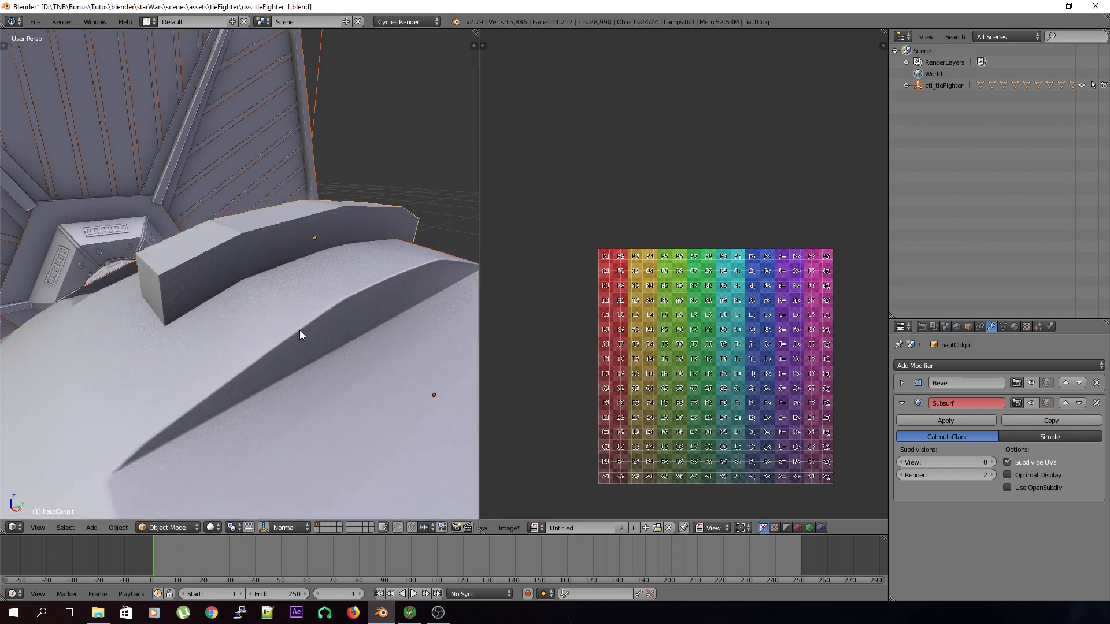
- Reselect only the bar, return to Edit Mode and restore the viewport's textured shading
{"action": "right_click", "coordinate": [262, 266]}
{"action": "key", "text": "Tab"}
{"action": "key", "text": "Tab"}
{"action": "right_click", "coordinate": [266, 254]}
{"action": "key", "text": "Tab"}
{"action": "key", "text": "z"}
{"action": "key", "text": "z"}
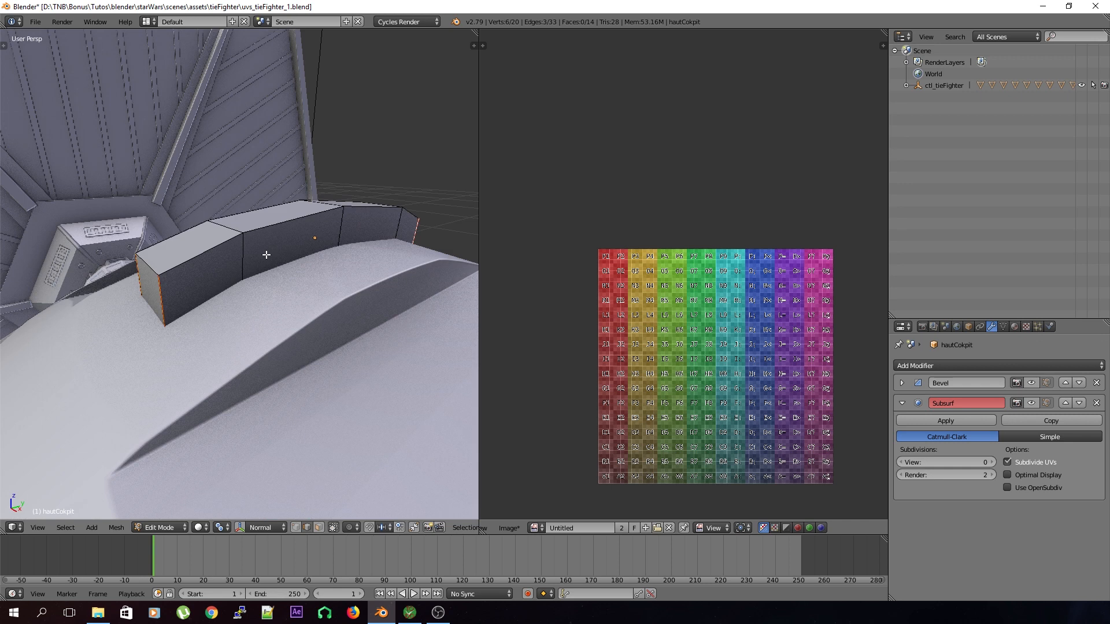
{"action": "left_click", "coordinate": [200, 528]}
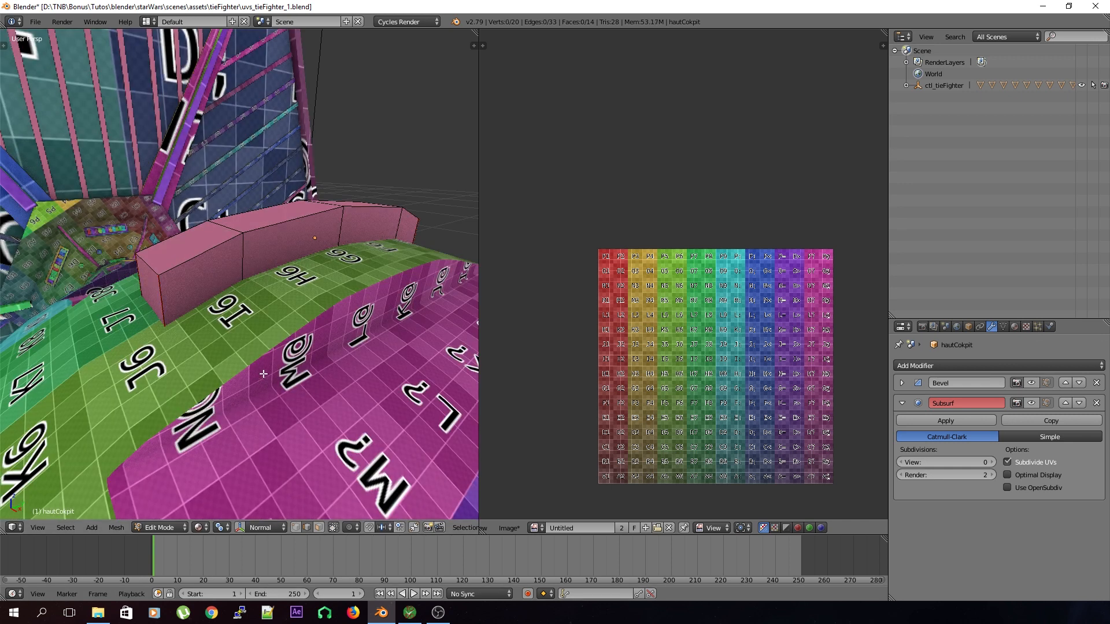
- Unwrap all of the bar's faces, deselect them and save the scene over the existing file
{"action": "key", "text": "u"}
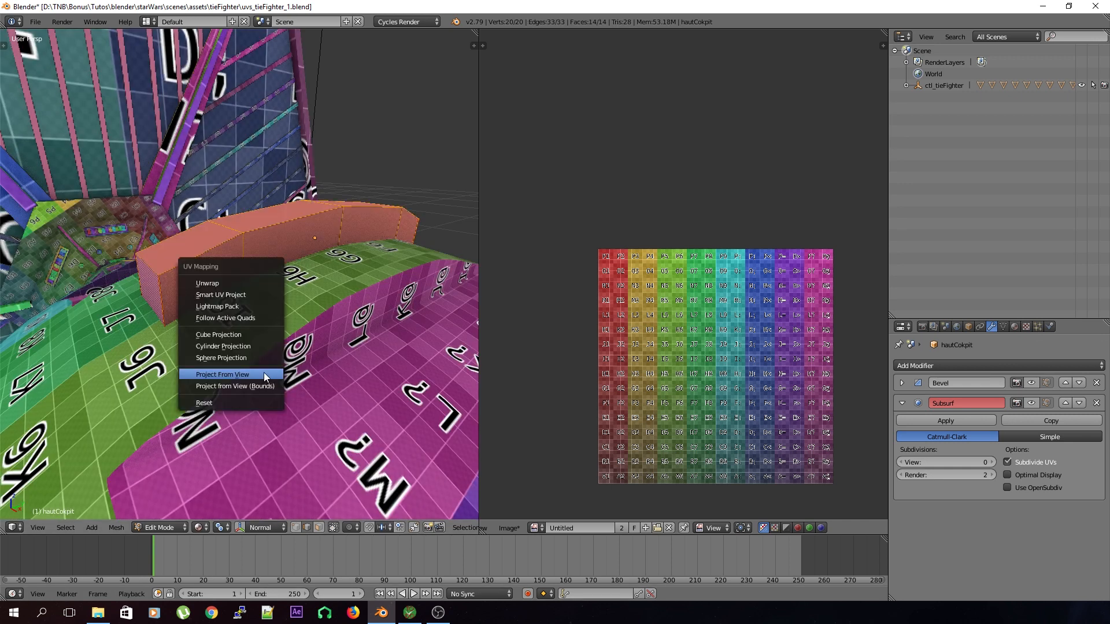
{"action": "left_click", "coordinate": [237, 276]}
{"action": "middle_click_drag", "start_coordinate": [232, 285], "coordinate": [336, 310]}
{"action": "key", "text": "a"}
{"action": "key", "text": "ctrl+s"}
{"action": "left_click", "coordinate": [279, 329]}
{"action": "key", "text": "ctrl+s"}
{"action": "left_click", "coordinate": [377, 362]}
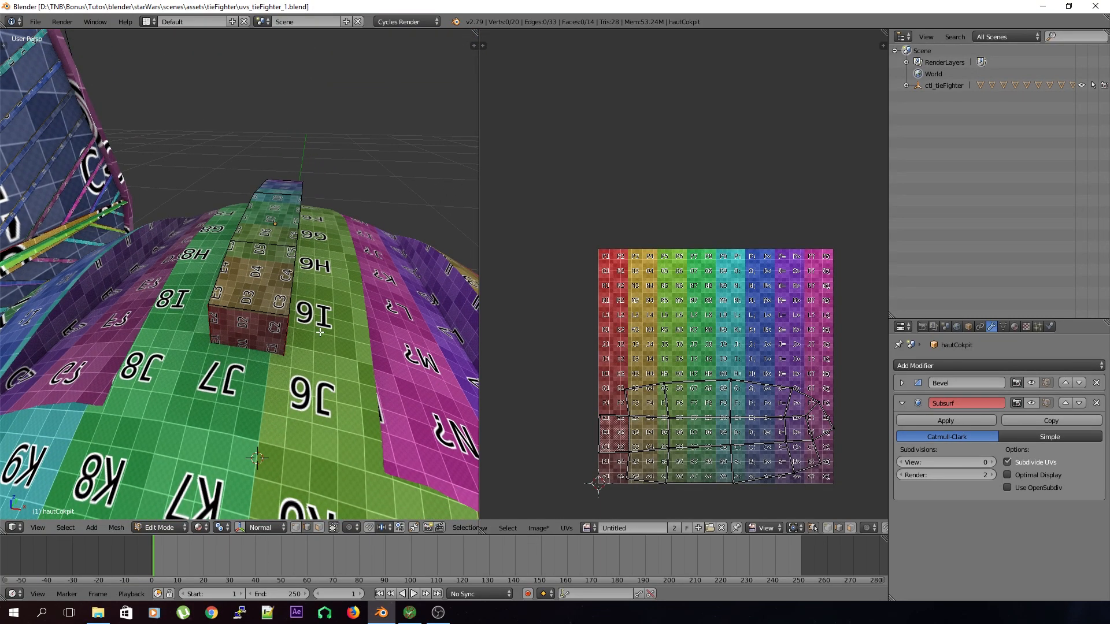
- Select all the bar's faces again and redo the unwrap
{"action": "middle_click_drag", "start_coordinate": [436, 277], "coordinate": [170, 265]}
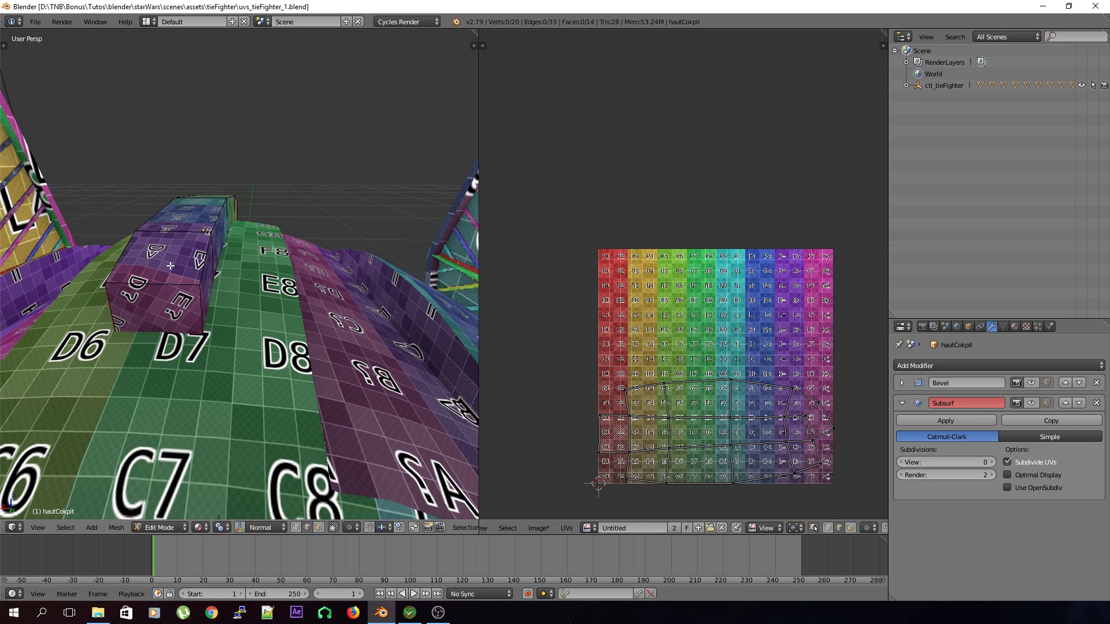
{"action": "key", "text": "w"}
{"action": "key", "text": "Escape"}
{"action": "key", "text": "a"}
{"action": "key", "text": "u"}
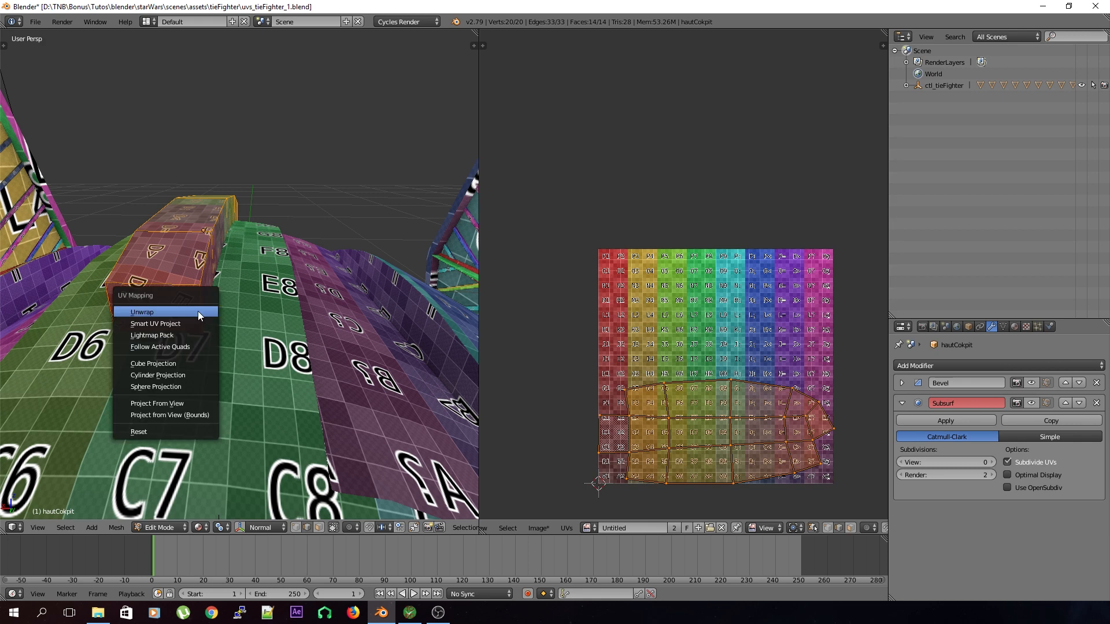
{"action": "left_click", "coordinate": [198, 313]}
- Deselect the bar's faces, leave Edit Mode and save over the existing file
{"action": "key", "text": "a"}
{"action": "key", "text": "ctrl+s"}
{"action": "left_click", "coordinate": [283, 329]}
{"action": "middle_click_drag", "start_coordinate": [283, 329], "coordinate": [337, 338]}
{"action": "key", "text": "Tab"}
{"action": "key", "text": "ctrl+s"}
{"action": "left_click", "coordinate": [359, 335]}
- Return to Edit Mode on the bar and move, rotate and scale its whole UV layout
{"action": "scroll", "coordinate": [359, 335], "scroll_direction": "down", "scroll_amount": 6}
{"action": "key", "text": "Tab"}
{"action": "key", "text": "a"}
{"action": "key", "text": "a"}
{"action": "key", "text": "a"}
{"action": "key", "text": "g"}
{"action": "left_click", "coordinate": [744, 399]}
{"action": "key", "text": "r"}
{"action": "left_click", "coordinate": [816, 389]}
{"action": "key", "text": "s"}
{"action": "left_click", "coordinate": [828, 381]}
- Save the adjusted bar UVs over the existing file, deselect everything and exit to Object Mode
{"action": "key", "text": "ctrl+s"}
{"action": "left_click", "coordinate": [791, 391]}
{"action": "key", "text": "a"}
{"action": "key", "text": "ctrl+s"}
{"action": "left_click", "coordinate": [293, 327]}
{"action": "key", "text": "Tab"}
{"action": "middle_click_drag", "start_coordinate": [264, 370], "coordinate": [289, 318]}
{"action": "key", "text": "ctrl+s"}
{"action": "left_click", "coordinate": [289, 352]}
- Select the cannons object and save over the existing uvs_tieFighter_1.blend file
{"action": "scroll", "coordinate": [289, 352], "scroll_direction": "down", "scroll_amount": 3}
{"action": "right_click", "coordinate": [272, 353]}
{"action": "right_click", "coordinate": [243, 419]}
{"action": "middle_click_drag", "start_coordinate": [307, 428], "coordinate": [128, 413]}
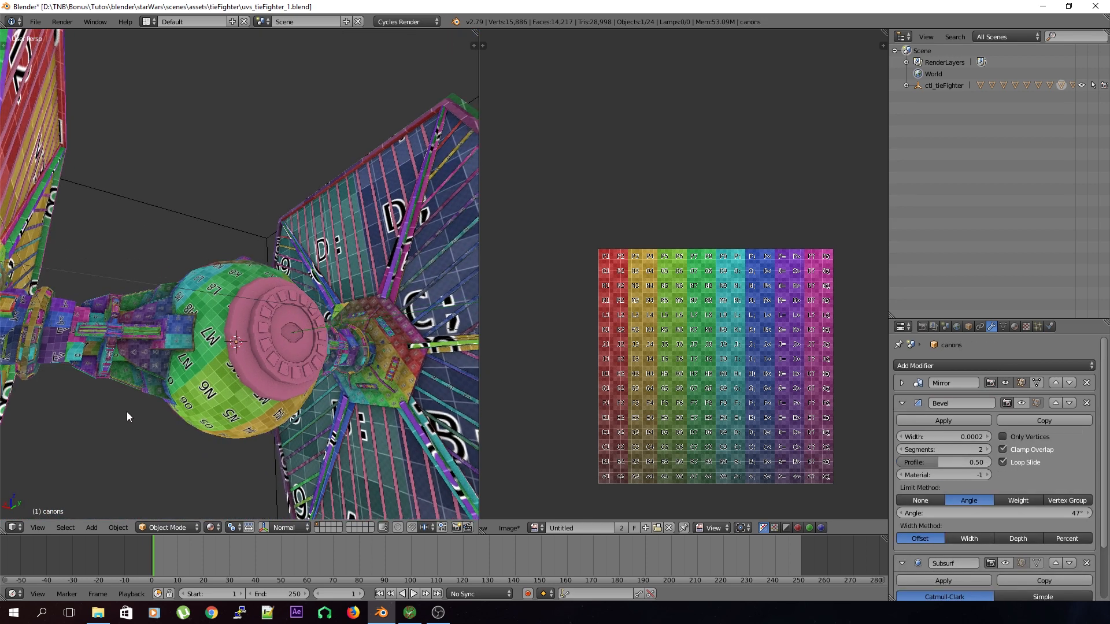
{"action": "middle_click_drag", "start_coordinate": [251, 366], "coordinate": [255, 324]}
{"action": "scroll", "coordinate": [293, 301], "scroll_direction": "down", "scroll_amount": 4}
{"action": "key", "text": "ctrl+s"}
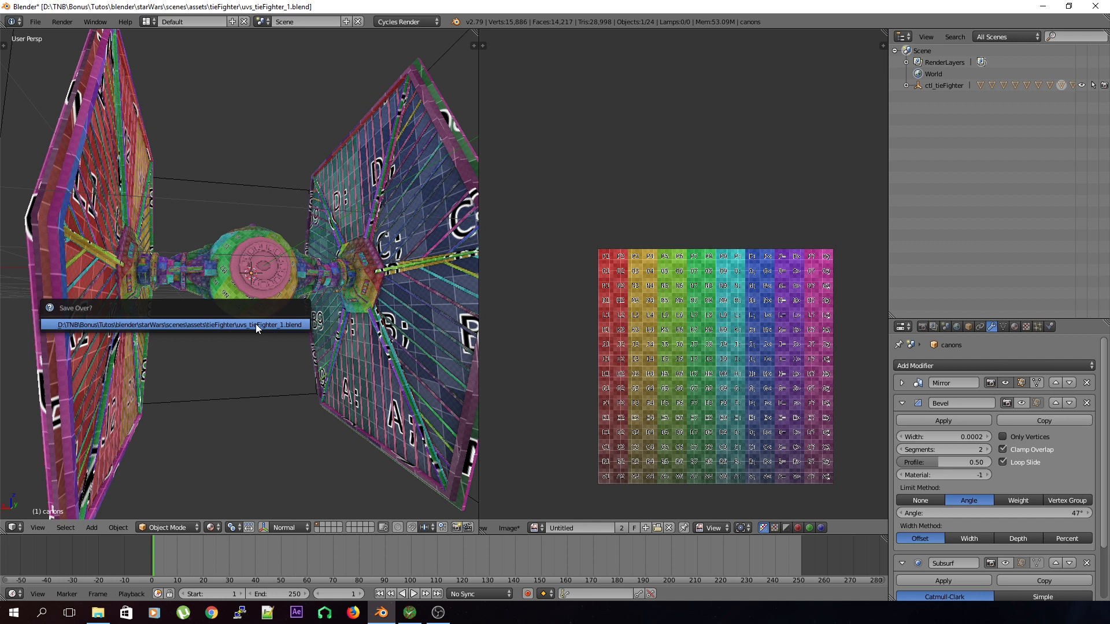
{"action": "left_click", "coordinate": [255, 324]}
- Unwrap all faces of the engine's detail blocks with Smart UV Project at an angle limit of 66 and zero island margin
{"action": "scroll", "coordinate": [256, 324], "scroll_direction": "up", "scroll_amount": 4}
{"action": "scroll", "coordinate": [255, 324], "scroll_direction": "up", "scroll_amount": 3}
{"action": "right_click", "coordinate": [304, 268]}
{"action": "key", "text": "Tab"}
{"action": "middle_click_drag", "start_coordinate": [310, 265], "coordinate": [259, 310]}
{"action": "key", "text": "a"}
{"action": "key", "text": "u"}
{"action": "left_click", "coordinate": [258, 323]}
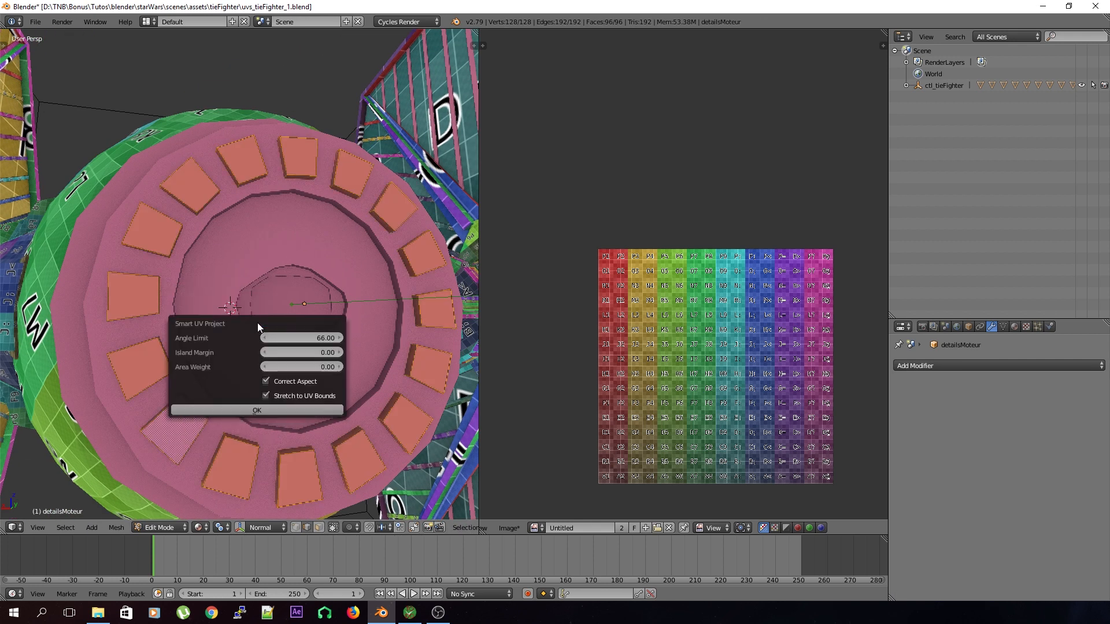
{"action": "left_click", "coordinate": [308, 404]}
- Leave Edit Mode on the detail blocks, select the engine body and save over the existing file
{"action": "key", "text": "Tab"}
{"action": "key", "text": "ctrl+s"}
{"action": "left_click", "coordinate": [311, 408]}
{"action": "middle_click_drag", "start_coordinate": [213, 368], "coordinate": [315, 282]}
{"action": "right_click", "coordinate": [401, 422]}
{"action": "key", "text": "ctrl+s"}
{"action": "left_click", "coordinate": [307, 357]}
- Apply the engine body's Mirror modifier in Object Mode, return to Edit Mode and save over the existing file
{"action": "key", "text": "Tab"}
{"action": "middle_click_drag", "start_coordinate": [246, 356], "coordinate": [265, 325]}
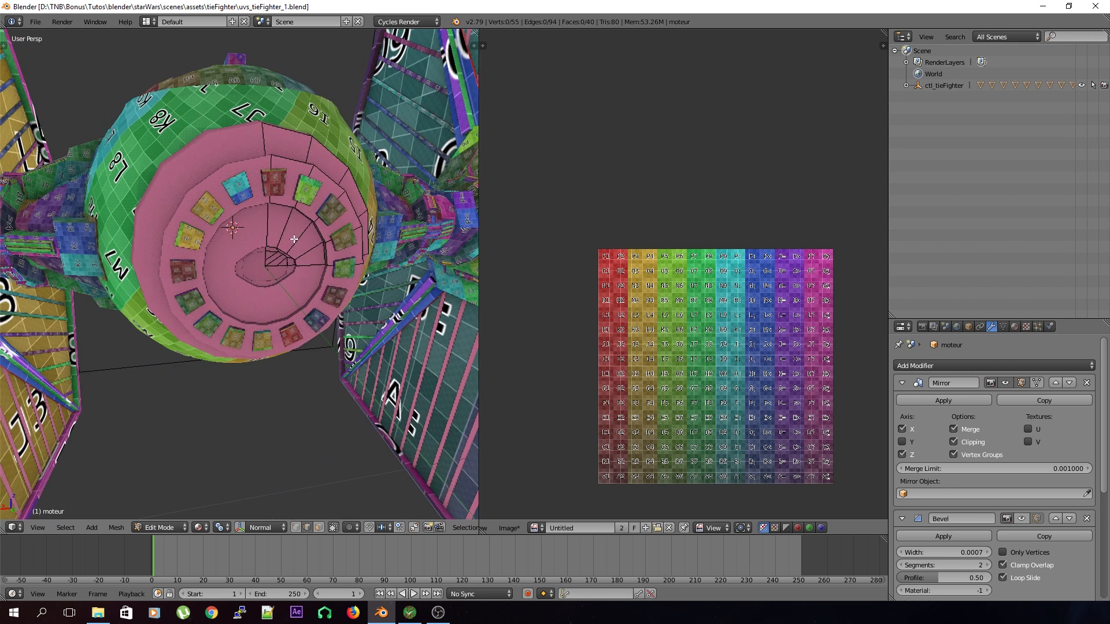
{"action": "key", "text": "Tab"}
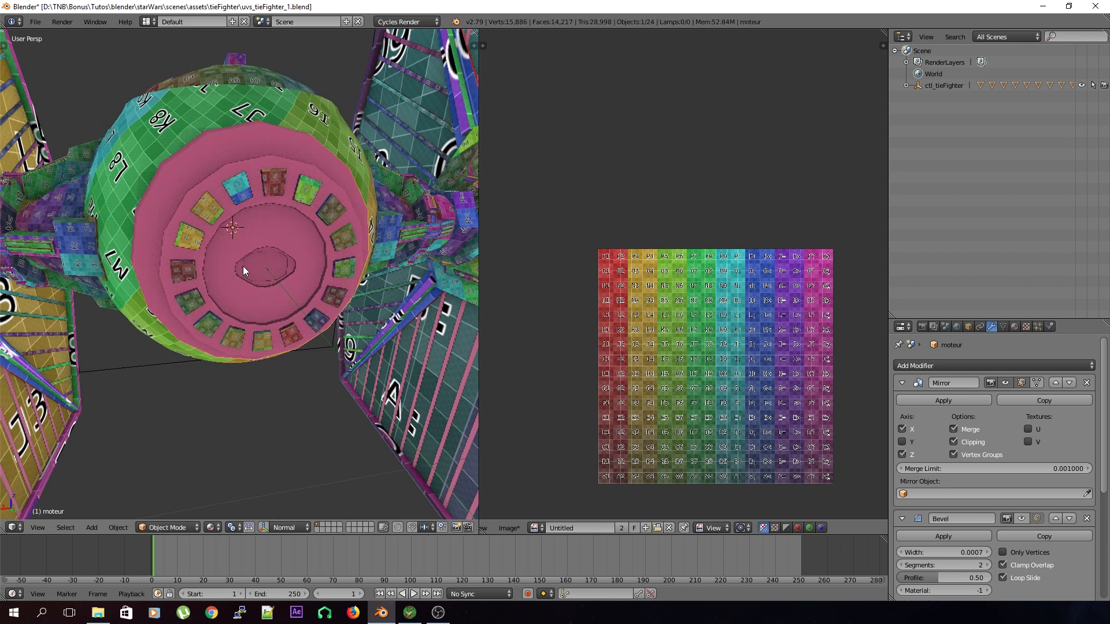
{"action": "left_click", "coordinate": [944, 400]}
{"action": "key", "text": "Tab"}
{"action": "key", "text": "ctrl+s"}
{"action": "left_click", "coordinate": [352, 281]}
- Switch to solid shading, leave Edit Mode and isolate the engine body by moving it to the second layer and displaying that layer
{"action": "middle_click_drag", "start_coordinate": [351, 281], "coordinate": [277, 363]}
{"action": "scroll", "coordinate": [285, 315], "scroll_direction": "up", "scroll_amount": 4}
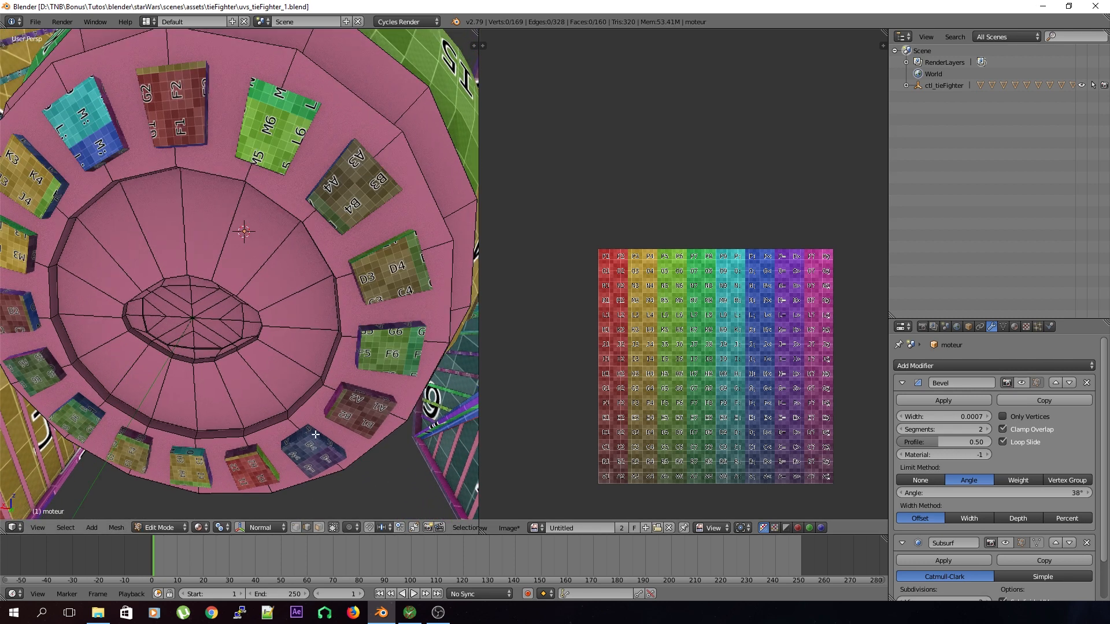
{"action": "scroll", "coordinate": [288, 339], "scroll_direction": "down", "scroll_amount": 5}
{"action": "mouse_move", "coordinate": [284, 340]}
{"action": "middle_mouse_down"}
{"action": "mouse_move", "coordinate": [340, 354]}
{"action": "mouse_move", "coordinate": [361, 315]}
{"action": "mouse_move", "coordinate": [307, 334]}
{"action": "mouse_move", "coordinate": [280, 379]}
{"action": "middle_mouse_up"}
{"action": "key", "text": "z"}
{"action": "key", "text": "z"}
{"action": "key", "text": "Tab"}
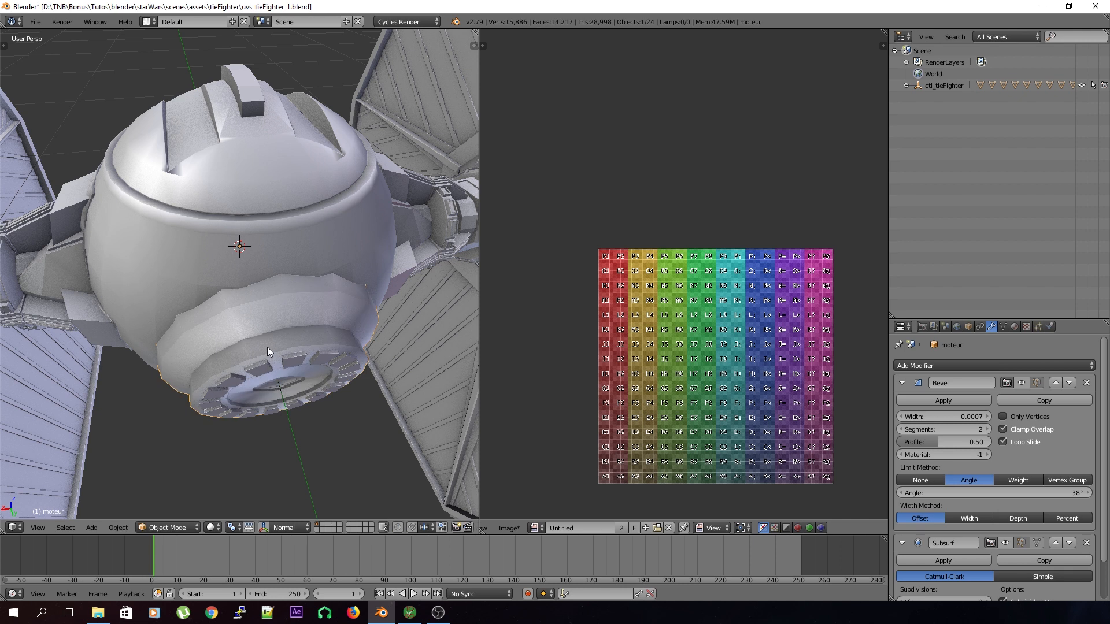
{"action": "key", "text": "m"}
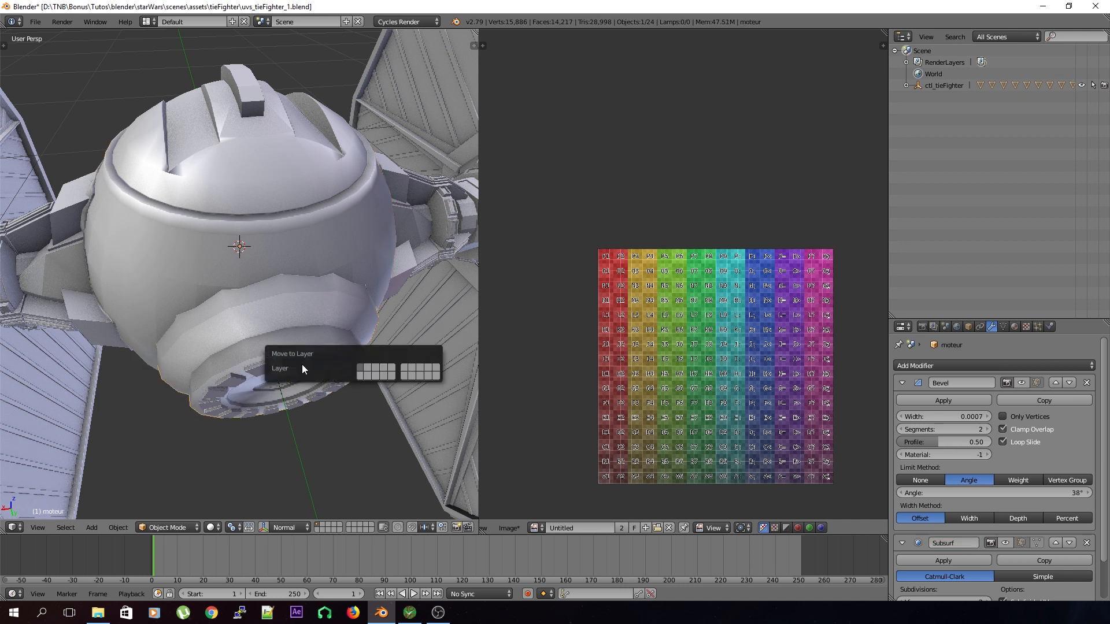
{"action": "left_click", "coordinate": [370, 368]}
{"action": "left_click", "coordinate": [323, 525]}
- Save the file with the engine body in Edit Mode and set the viewport to Material shading
{"action": "key", "text": "Tab"}
{"action": "middle_click_drag", "start_coordinate": [298, 377], "coordinate": [282, 375]}
{"action": "key", "text": "ctrl+s"}
{"action": "left_click", "coordinate": [202, 527]}
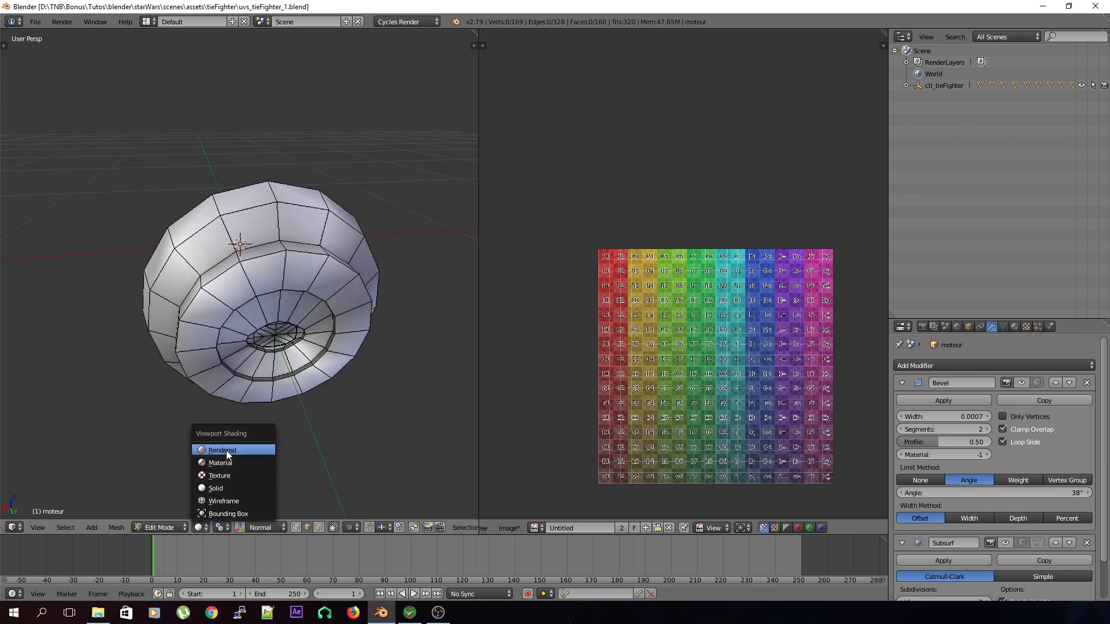
{"action": "left_click", "coordinate": [222, 449]}
- Select all of the engine body's faces in the front view and unwrap them
{"action": "middle_click_drag", "start_coordinate": [302, 424], "coordinate": [311, 319]}
{"action": "middle_click_drag", "start_coordinate": [315, 363], "coordinate": [369, 379]}
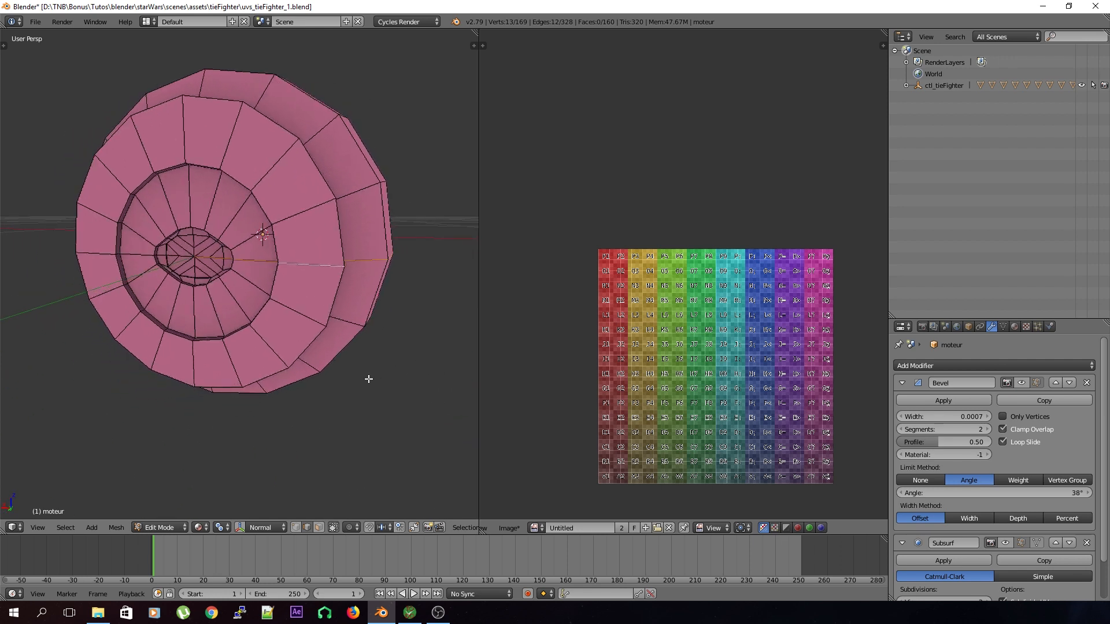
{"action": "key", "text": "KP_1"}
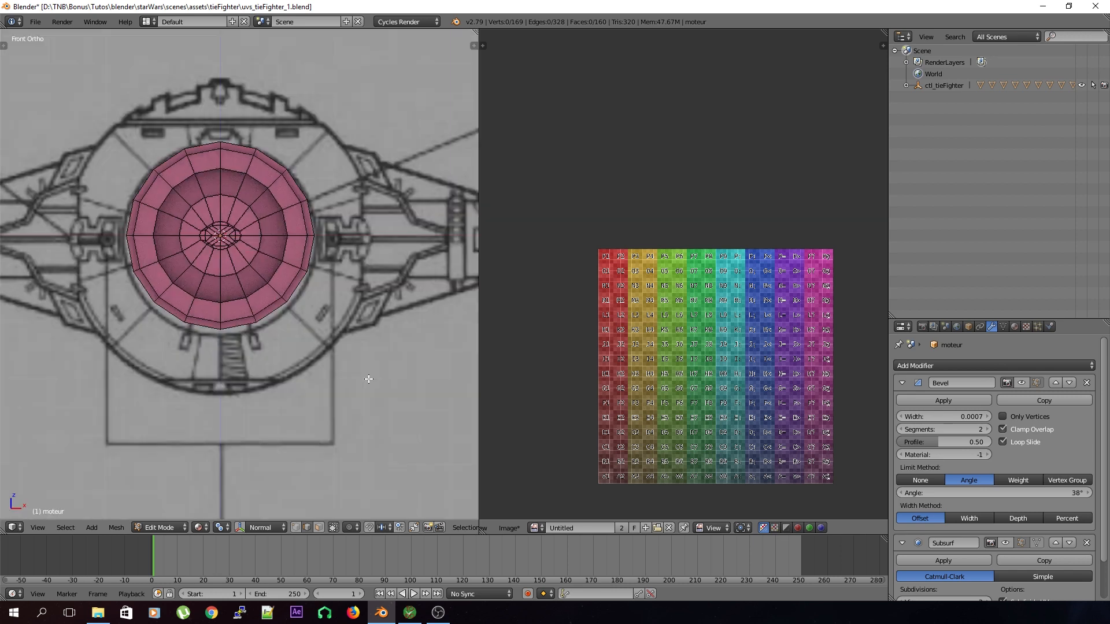
{"action": "middle_click_drag", "start_coordinate": [369, 380], "coordinate": [390, 399], "text": "shift"}
{"action": "key", "text": "a"}
{"action": "key", "text": "u"}
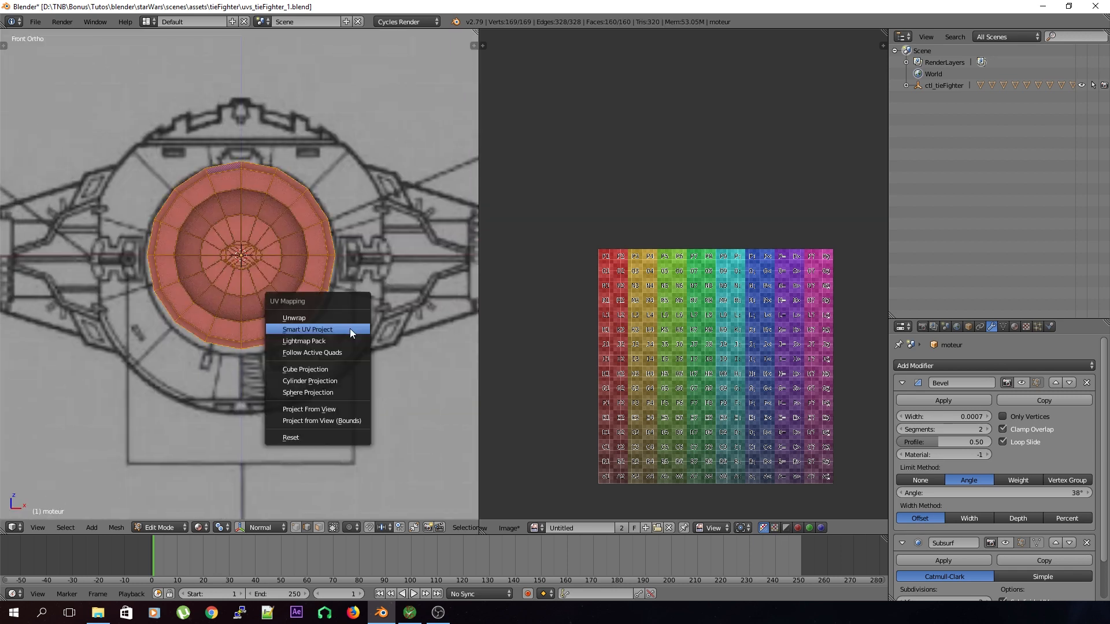
{"action": "left_click", "coordinate": [352, 320]}
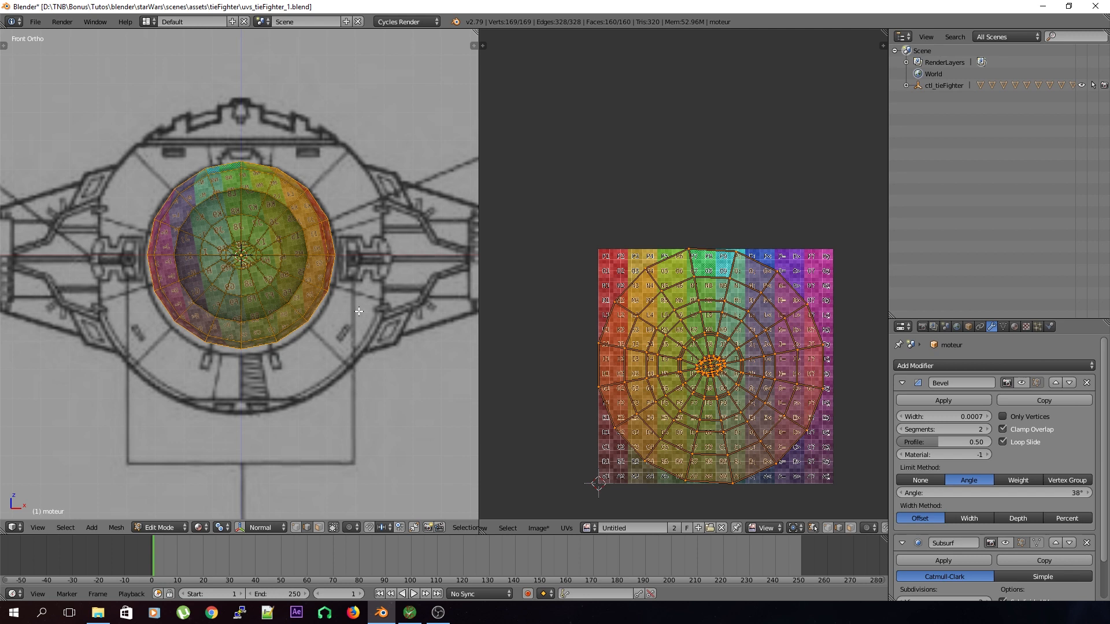
- Examine the checker texture on the engine body in perspective view outside Edit Mode, then return to editing
{"action": "key", "text": "Tab"}
{"action": "key", "text": "KP_5"}
{"action": "middle_click_drag", "start_coordinate": [359, 272], "coordinate": [211, 323]}
{"action": "scroll", "coordinate": [211, 323], "scroll_direction": "up", "scroll_amount": 5}
{"action": "scroll", "coordinate": [151, 336], "scroll_direction": "down", "scroll_amount": 4}
{"action": "middle_click_drag", "start_coordinate": [183, 362], "coordinate": [244, 338]}
{"action": "key", "text": "Tab"}
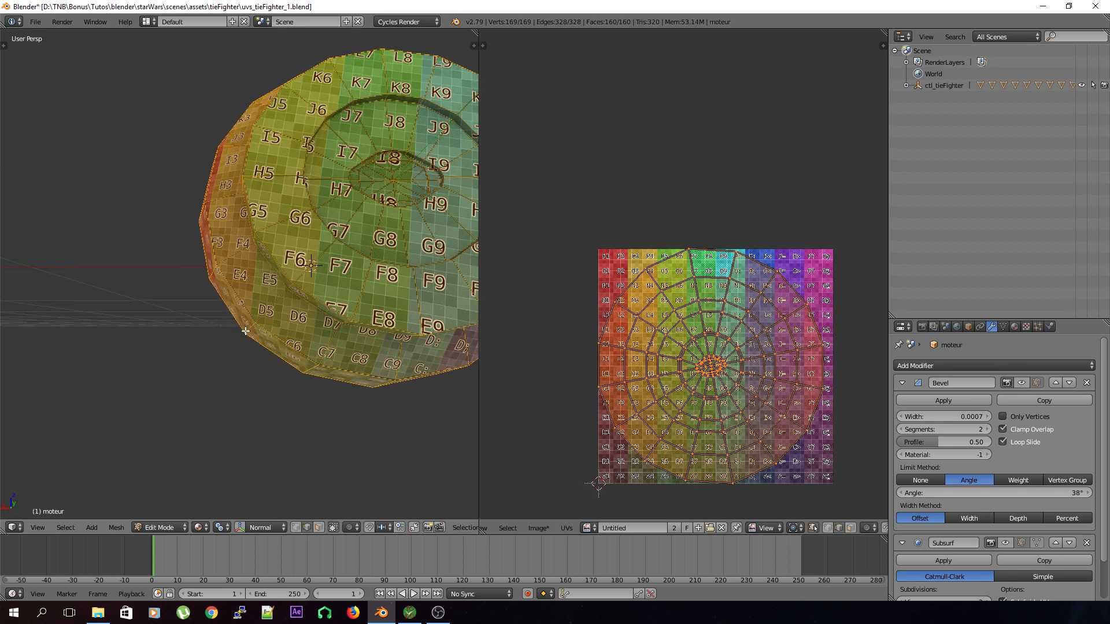
- Rotate the engine body's whole UV layout to straighten it on the checker and adjust its scale
{"action": "key", "text": "a"}
{"action": "key", "text": "a"}
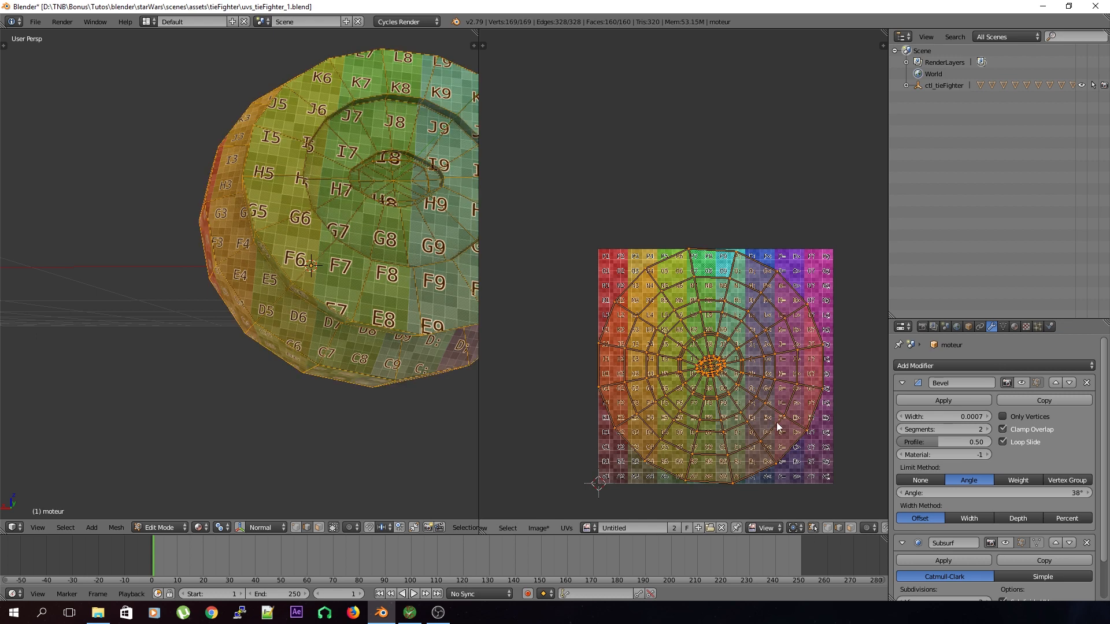
{"action": "scroll", "coordinate": [772, 457], "scroll_direction": "up", "scroll_amount": 2}
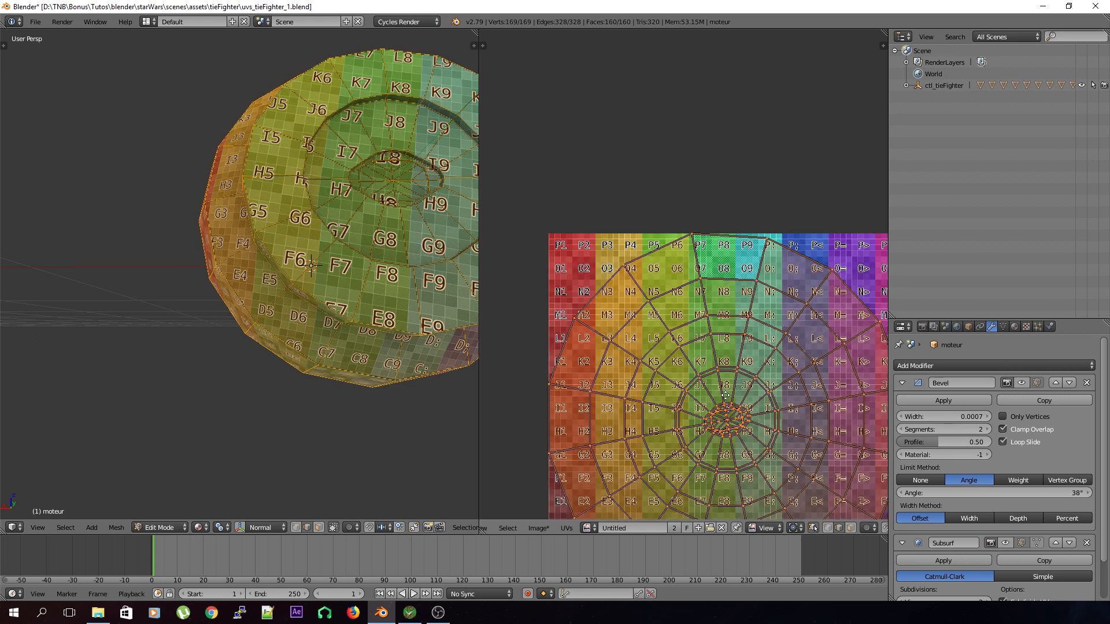
{"action": "middle_click_drag", "start_coordinate": [725, 395], "coordinate": [710, 272]}
{"action": "key", "text": "r"}
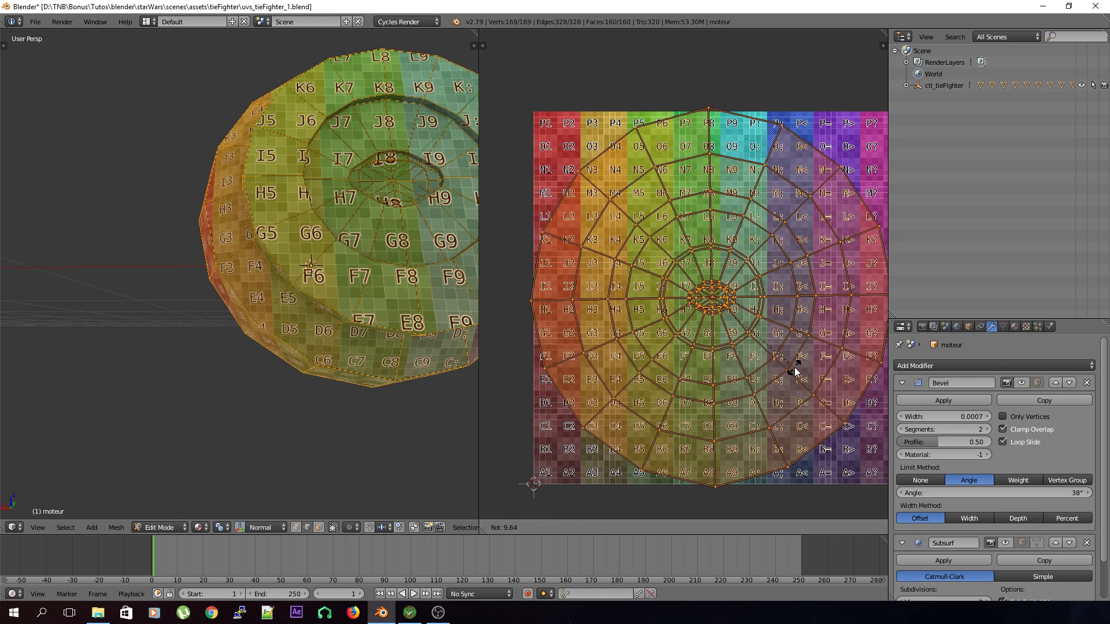
{"action": "left_click", "coordinate": [793, 370]}
{"action": "key", "text": "s"}
{"action": "left_click", "coordinate": [800, 379]}
- Deselect the engine body's UVs, exit to Object Mode and save over the existing file
{"action": "key", "text": "a"}
{"action": "key", "text": "ctrl+s"}
{"action": "left_click", "coordinate": [798, 383]}
{"action": "key", "text": "Tab"}
{"action": "key", "text": "ctrl+s"}
{"action": "left_click", "coordinate": [395, 298]}
- Move the engine body back to the first layer, display that layer and save over the existing file
{"action": "middle_click_drag", "start_coordinate": [393, 205], "coordinate": [329, 298], "text": "shift"}
{"action": "middle_click_drag", "start_coordinate": [329, 297], "coordinate": [322, 278], "text": "shift"}
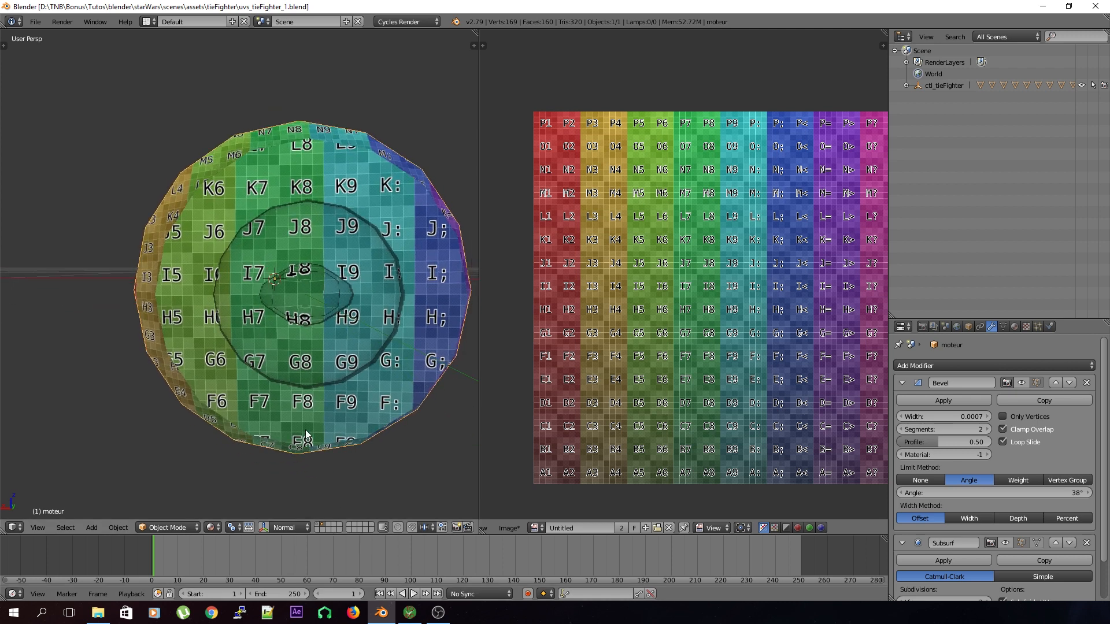
{"action": "key", "text": "m"}
{"action": "left_click", "coordinate": [398, 450]}
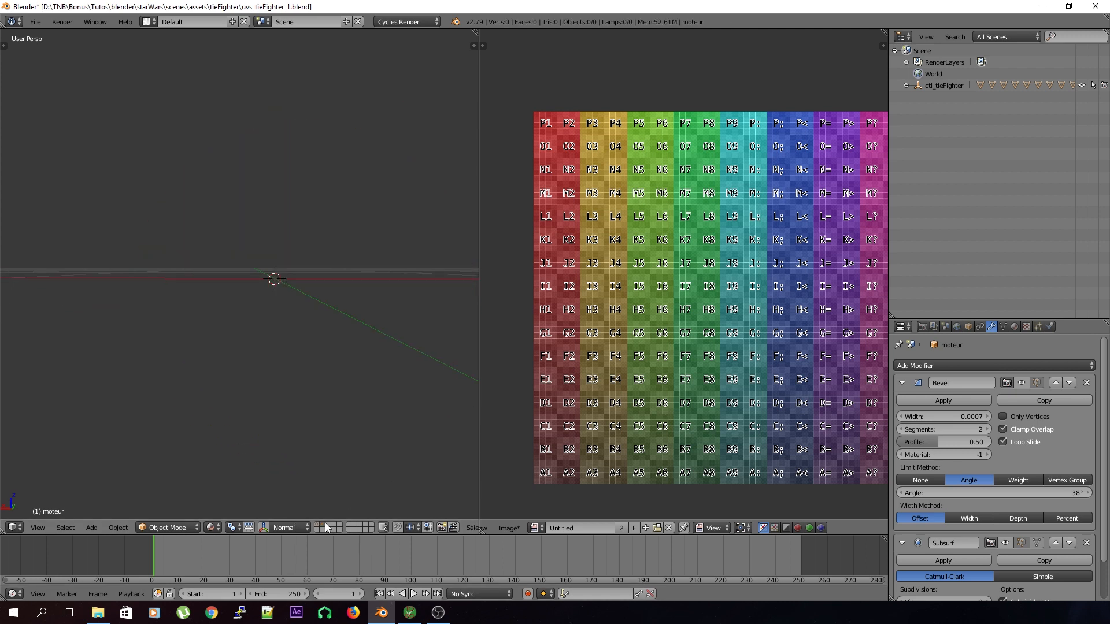
{"action": "left_click", "coordinate": [317, 526]}
{"action": "middle_click_drag", "start_coordinate": [260, 325], "coordinate": [243, 304]}
{"action": "scroll", "coordinate": [266, 363], "scroll_direction": "down", "scroll_amount": 5}
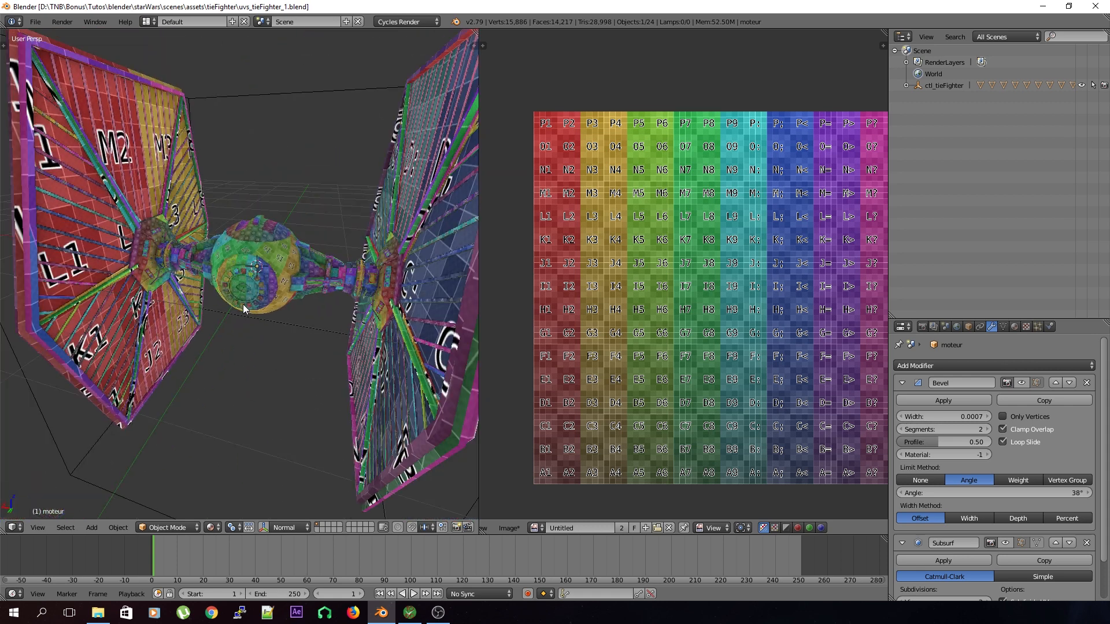
{"action": "key", "text": "ctrl+s"}
{"action": "left_click", "coordinate": [270, 335]}
- Select the cannons under the cockpit, enter Edit Mode on them and save over the existing file
{"action": "middle_click_drag", "start_coordinate": [283, 324], "coordinate": [198, 219]}
{"action": "scroll", "coordinate": [197, 220], "scroll_direction": "up", "scroll_amount": 2}
{"action": "scroll", "coordinate": [198, 219], "scroll_direction": "down", "scroll_amount": 4}
{"action": "middle_click_drag", "start_coordinate": [117, 234], "coordinate": [141, 259]}
{"action": "scroll", "coordinate": [141, 259], "scroll_direction": "up", "scroll_amount": 4}
{"action": "right_click", "coordinate": [312, 267]}
{"action": "key", "text": "Tab"}
{"action": "middle_click_drag", "start_coordinate": [312, 267], "coordinate": [310, 307]}
{"action": "key", "text": "ctrl+s"}
{"action": "left_click", "coordinate": [256, 321]}
{"action": "mouse_move", "coordinate": [310, 307]}
{"action": "middle_mouse_down", "text": "shift"}
{"action": "mouse_move", "coordinate": [325, 283]}
{"action": "mouse_move", "coordinate": [295, 301]}
{"action": "middle_mouse_up", "text": "shift"}
{"action": "scroll", "coordinate": [325, 283], "scroll_direction": "up", "scroll_amount": 2}
{"action": "key", "text": "ctrl+s"}
{"action": "left_click", "coordinate": [294, 301]}
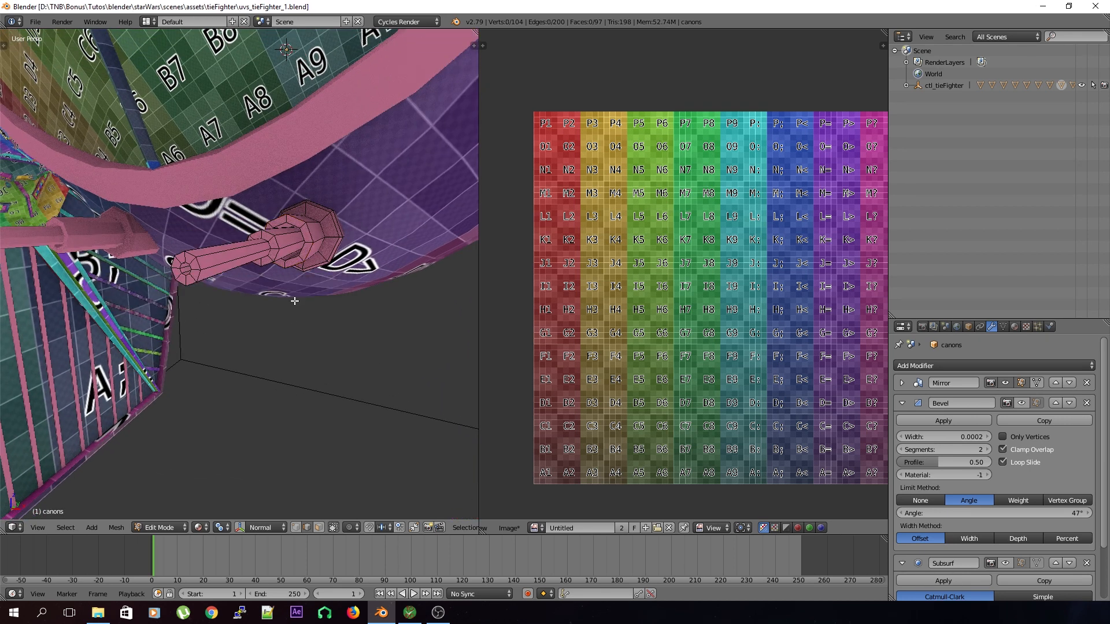
- Apply the cannons' Mirror modifier in Object Mode and return to Edit Mode
{"action": "left_click", "coordinate": [901, 384]}
{"action": "left_click", "coordinate": [936, 401]}
{"action": "key", "text": "Tab"}
{"action": "left_click", "coordinate": [936, 402]}
{"action": "middle_click_drag", "start_coordinate": [416, 358], "coordinate": [147, 266]}
{"action": "key", "text": "Tab"}
{"action": "key", "text": "ctrl+s"}
- Mark the lengthwise edges of one cannon as a seam and save over the existing file
{"action": "middle_click_drag", "start_coordinate": [299, 326], "coordinate": [287, 325]}
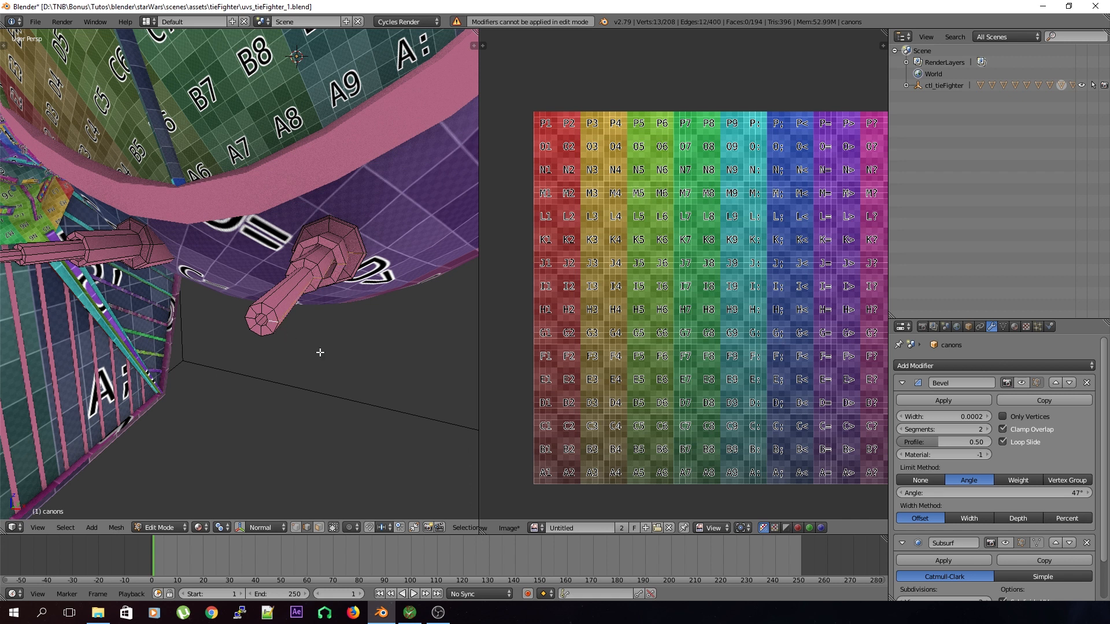
{"action": "key", "text": "ctrl+e"}
{"action": "left_click", "coordinate": [281, 355]}
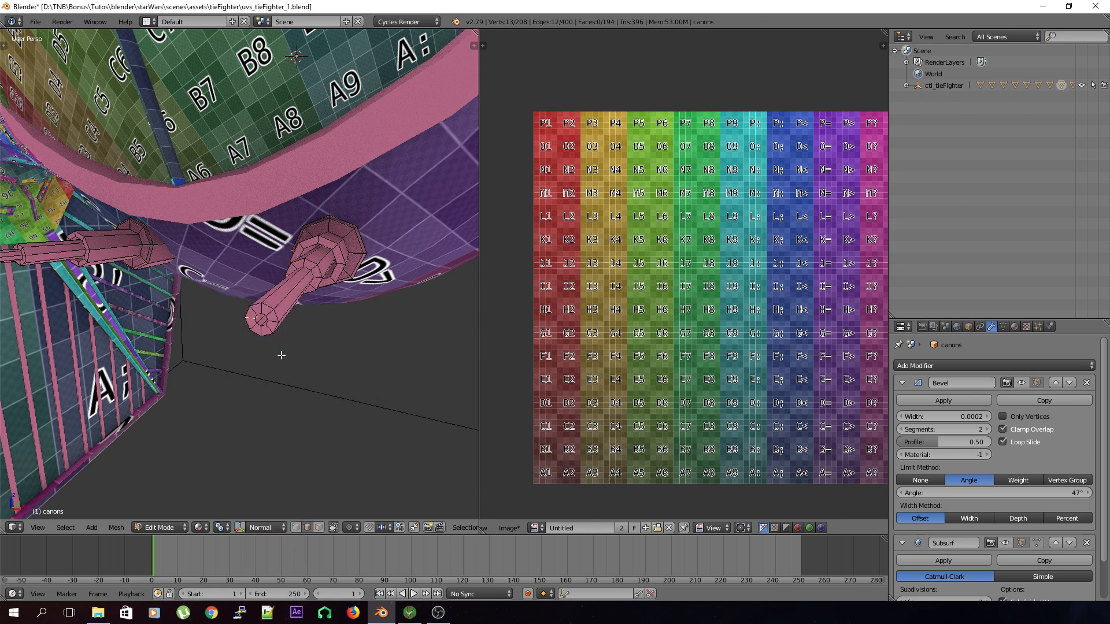
{"action": "key", "text": "ctrl+s"}
{"action": "left_click", "coordinate": [281, 355]}
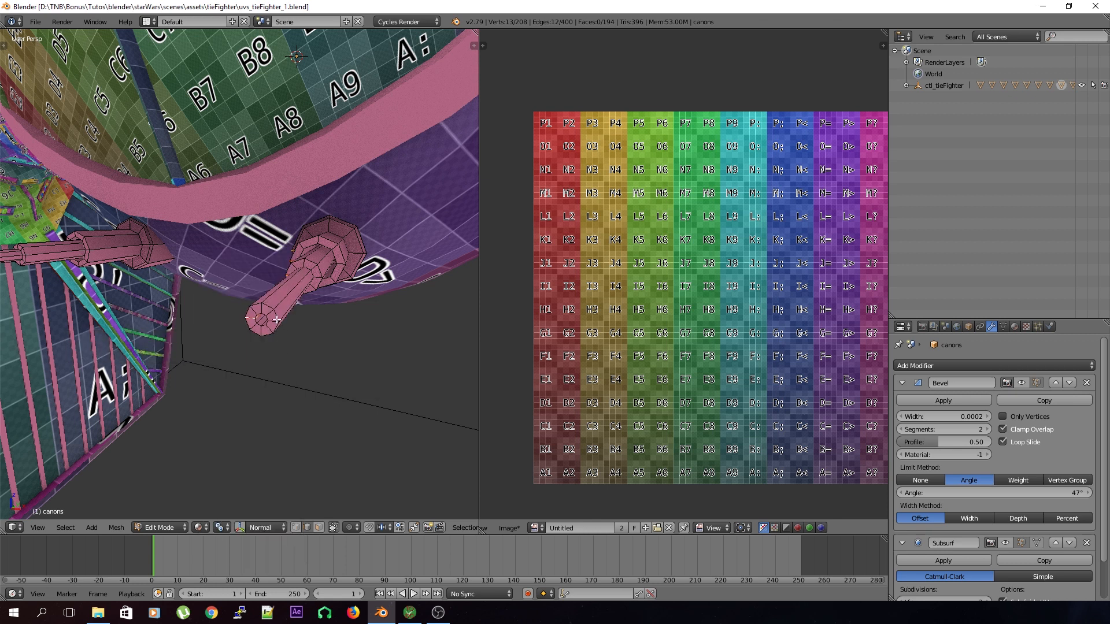
- Switch to solid shading and mark the lengthwise edges of the other cannon as a seam
{"action": "key", "text": "z"}
{"action": "mouse_move", "coordinate": [292, 310]}
{"action": "middle_mouse_down"}
{"action": "mouse_move", "coordinate": [307, 315]}
{"action": "mouse_move", "coordinate": [280, 317]}
{"action": "mouse_move", "coordinate": [290, 323]}
{"action": "middle_mouse_up"}
{"action": "key", "text": "z"}
{"action": "key", "text": "a"}
{"action": "key", "text": "a"}
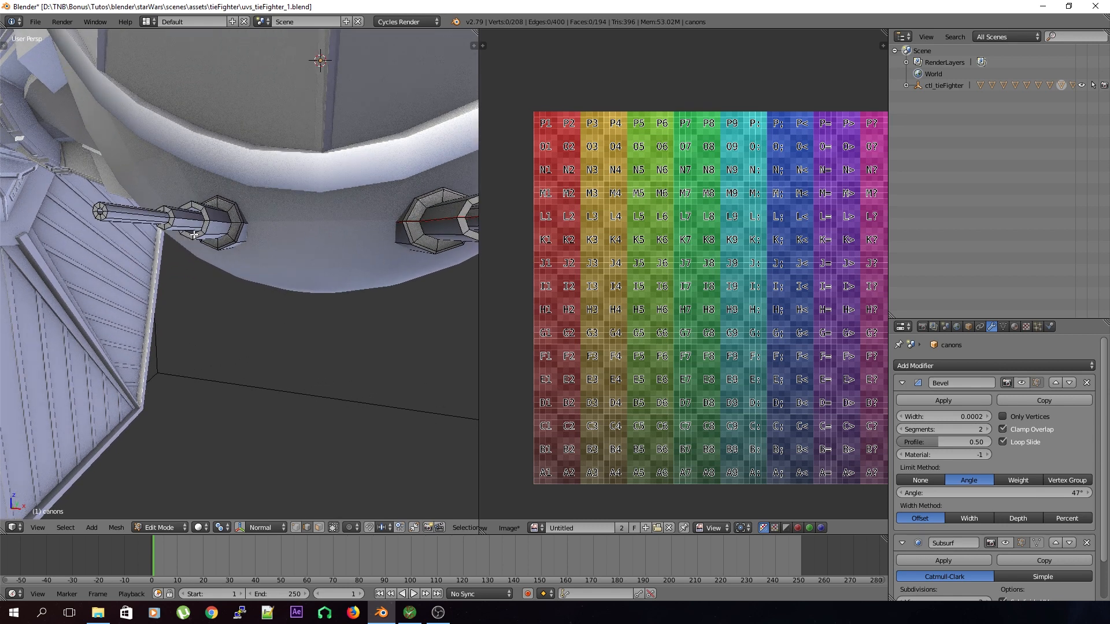
{"action": "key", "text": "ctrl+e"}
{"action": "left_click", "coordinate": [129, 218]}
- Select all faces of both cannons and unwrap them
{"action": "key", "text": "a"}
{"action": "middle_click_drag", "start_coordinate": [130, 217], "coordinate": [183, 238]}
{"action": "key", "text": "a"}
{"action": "key", "text": "u"}
{"action": "left_click", "coordinate": [183, 238]}
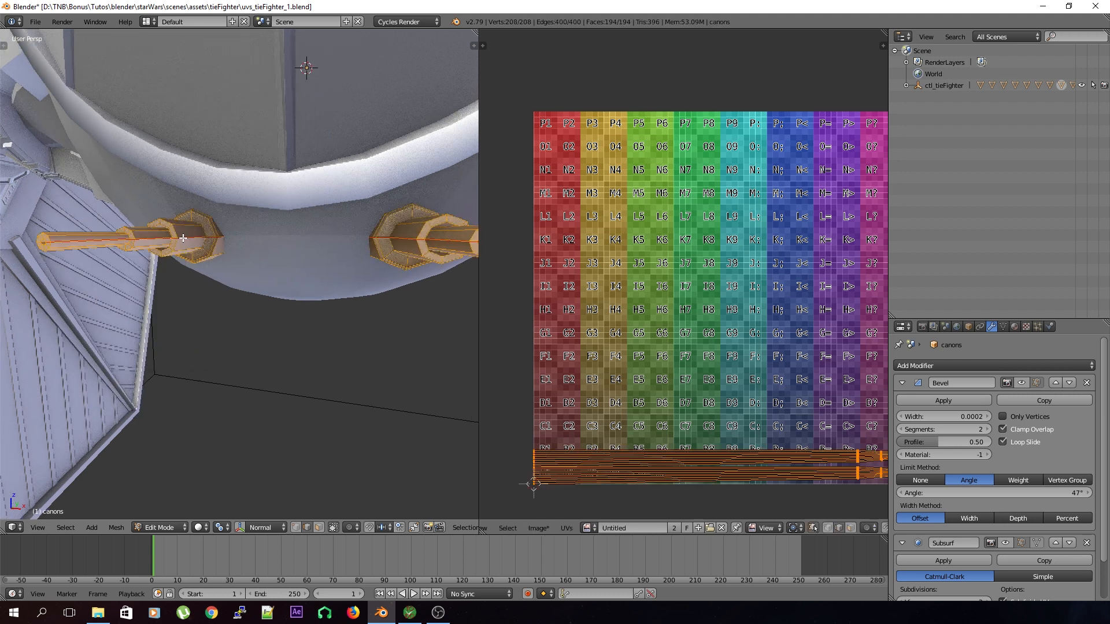
- Set the viewport back to Material shading, deselect the cannons' faces and examine their UV layout over the checker
{"action": "middle_click_drag", "start_coordinate": [438, 326], "coordinate": [415, 331]}
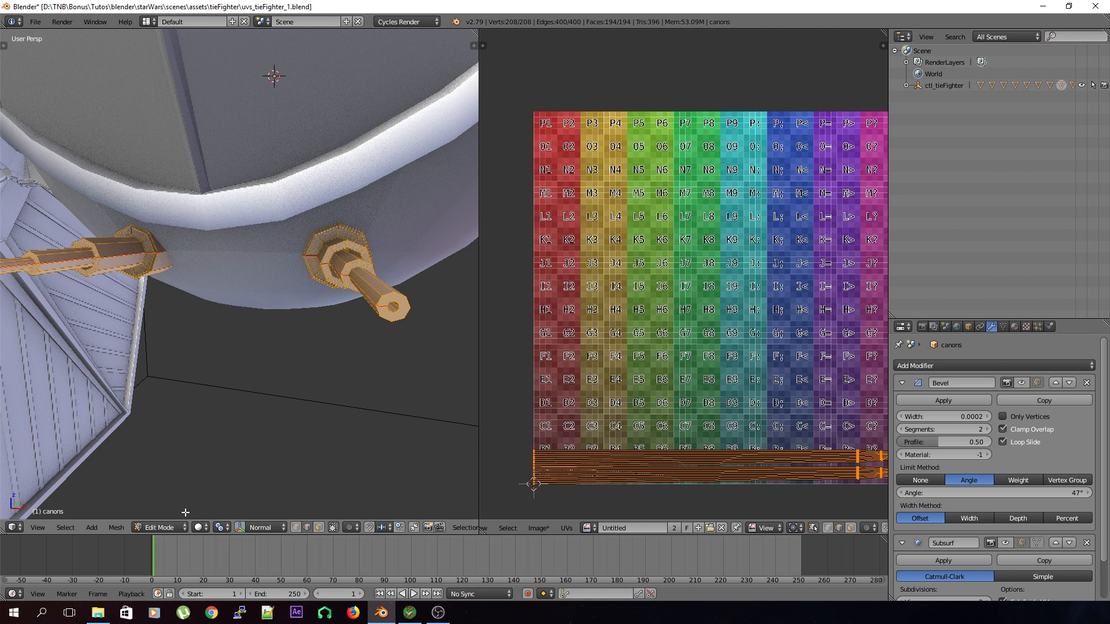
{"action": "left_click", "coordinate": [162, 528]}
{"action": "left_click", "coordinate": [201, 526]}
{"action": "left_click", "coordinate": [210, 462]}
{"action": "mouse_move", "coordinate": [228, 453]}
{"action": "middle_mouse_down"}
{"action": "mouse_move", "coordinate": [214, 431]}
{"action": "mouse_move", "coordinate": [229, 428]}
{"action": "middle_mouse_up"}
{"action": "key", "text": "a"}
{"action": "scroll", "coordinate": [657, 437], "scroll_direction": "down", "scroll_amount": 2}
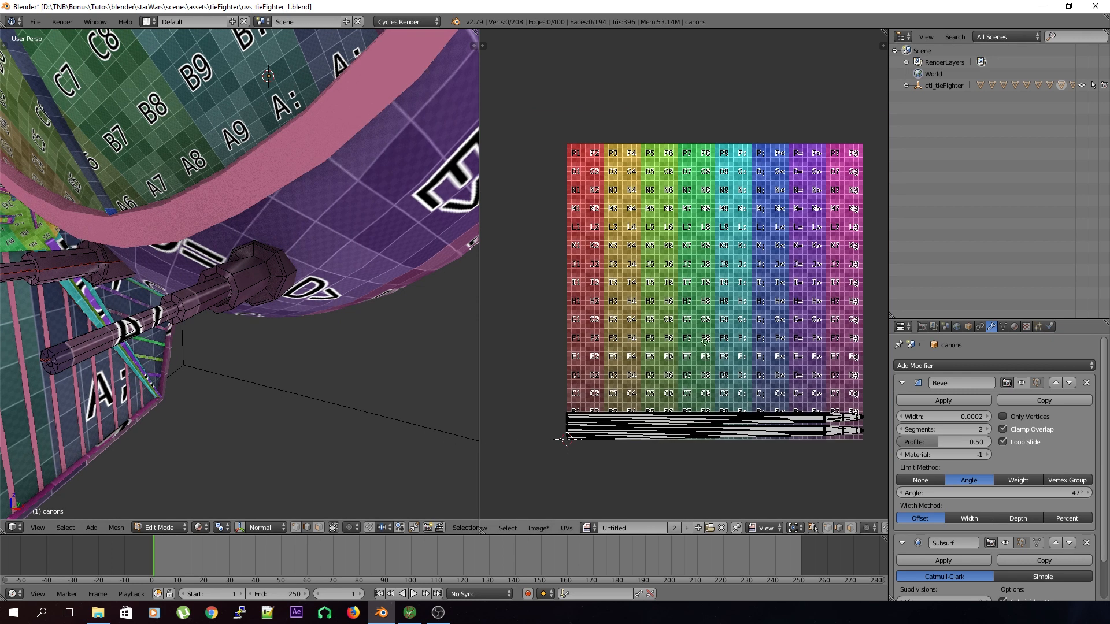
{"action": "scroll", "coordinate": [682, 368], "scroll_direction": "up", "scroll_amount": 3}
{"action": "scroll", "coordinate": [696, 329], "scroll_direction": "up", "scroll_amount": 3}
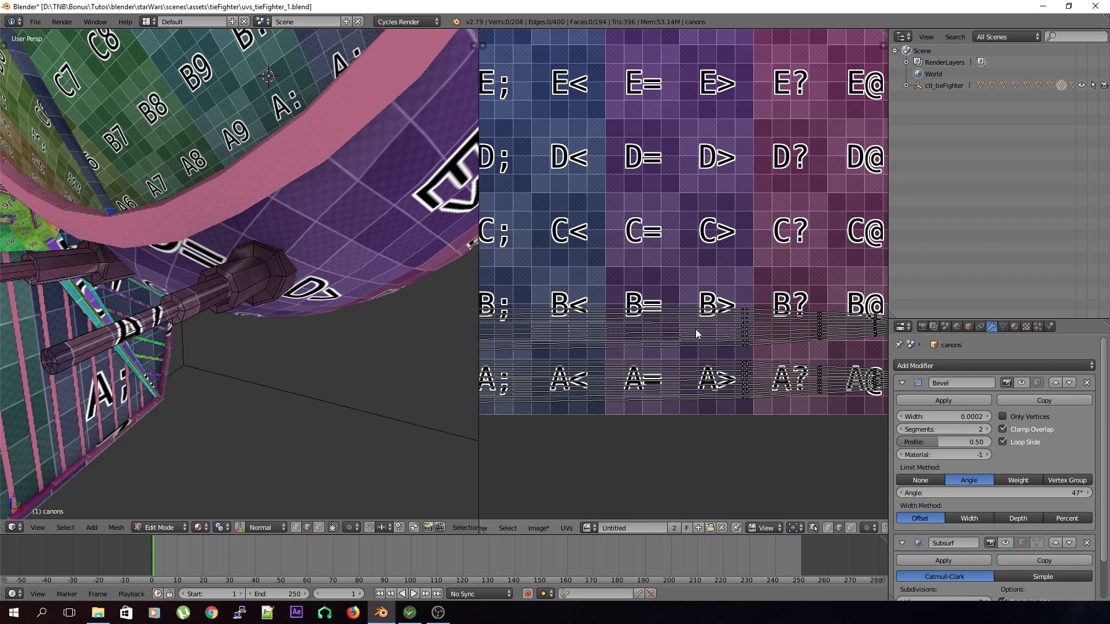
{"action": "scroll", "coordinate": [696, 329], "scroll_direction": "down", "scroll_amount": 8}
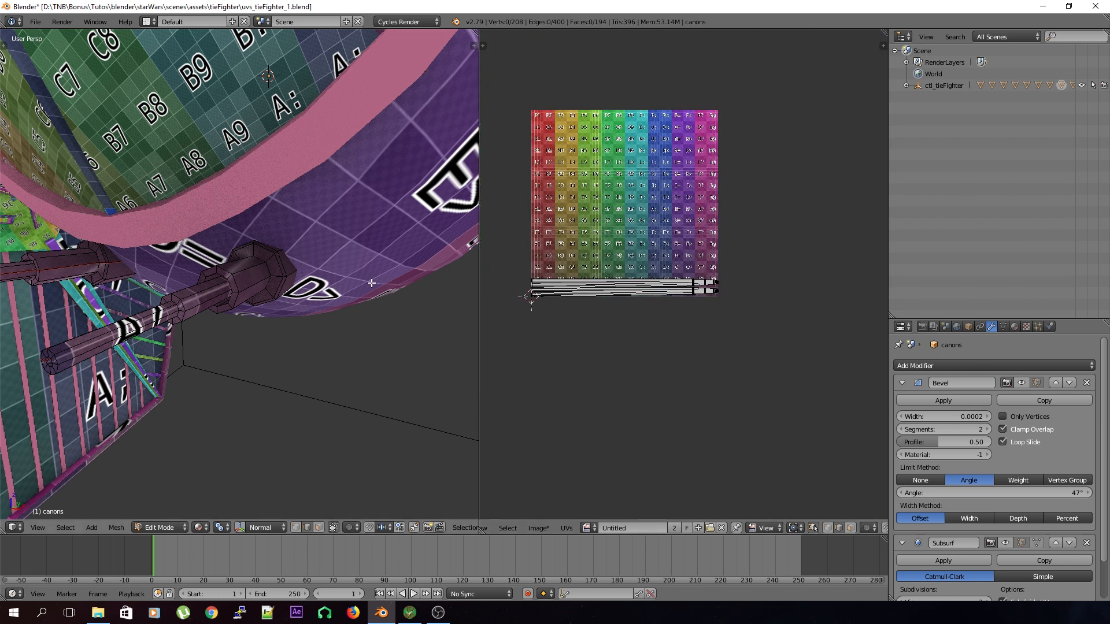
- Enlarge the UV islands of both cannons slightly, deselect them and save over the existing file
{"action": "key", "text": "a"}
{"action": "key", "text": "s"}
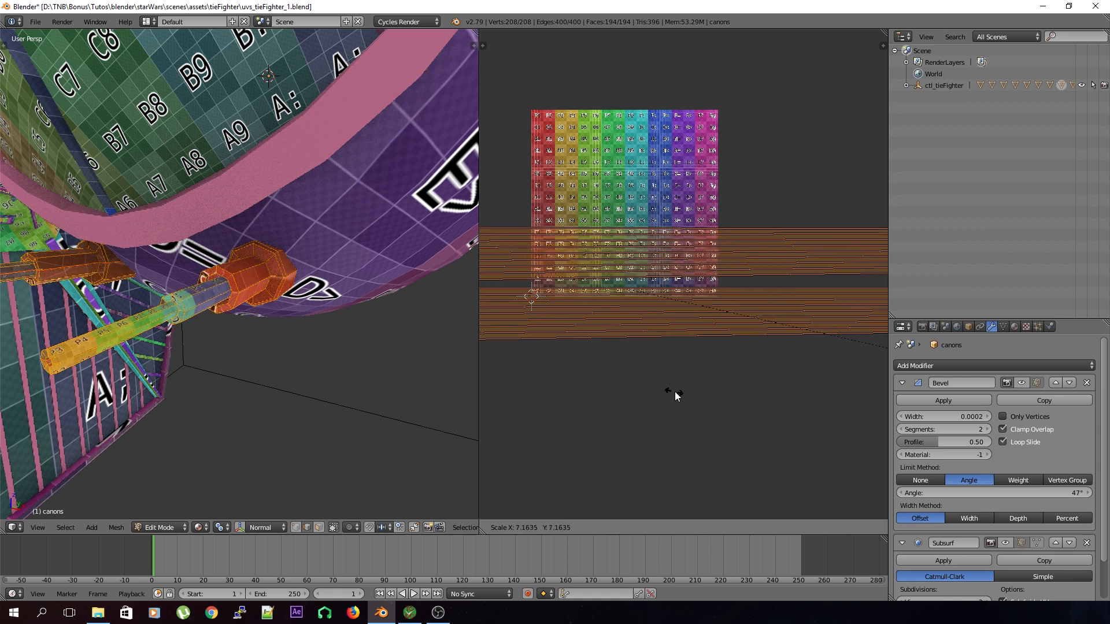
{"action": "left_click", "coordinate": [706, 387]}
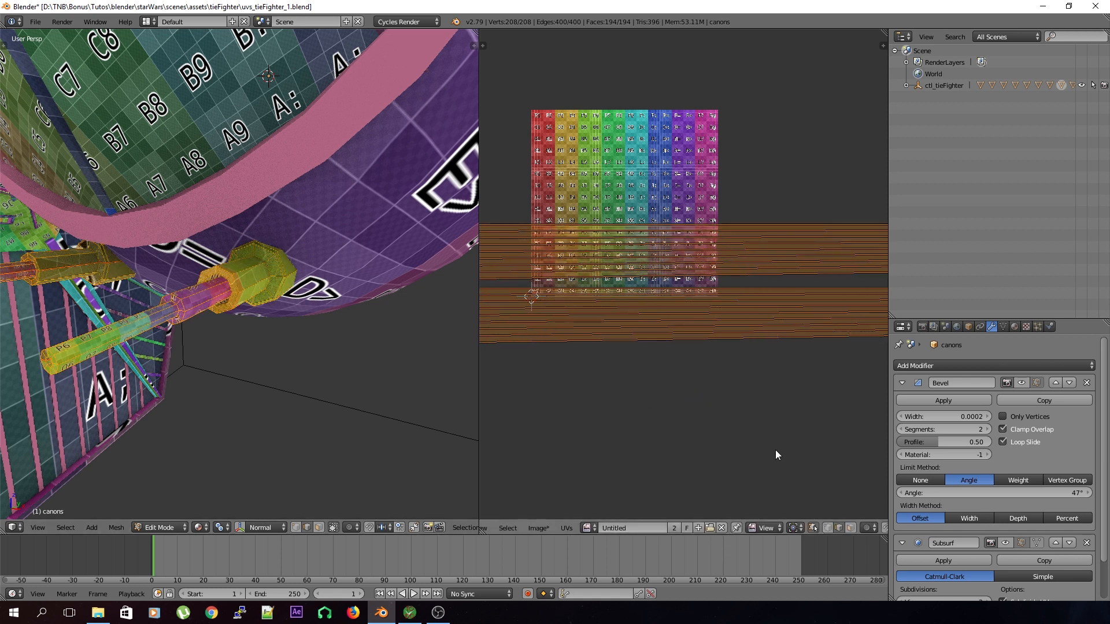
{"action": "key", "text": "s"}
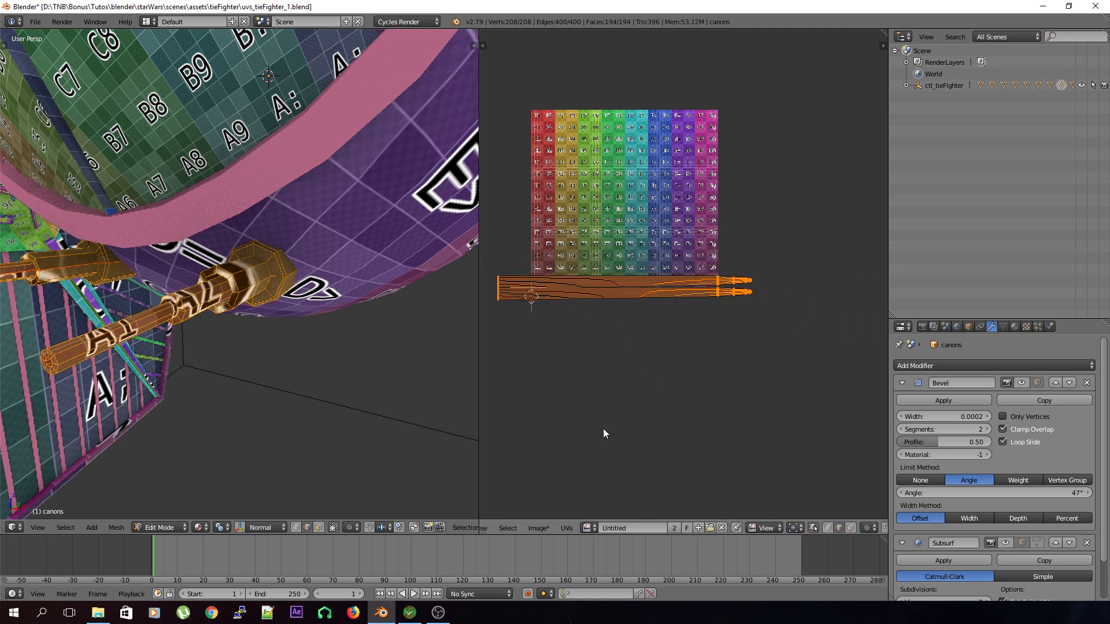
{"action": "key", "text": "a"}
{"action": "middle_click_drag", "start_coordinate": [339, 411], "coordinate": [354, 396]}
{"action": "key", "text": "ctrl+s"}
{"action": "left_click", "coordinate": [352, 408]}
- Examine the muzzle and barrel of one cannon up close over the checker and save the file
{"action": "scroll", "coordinate": [344, 401], "scroll_direction": "up", "scroll_amount": 4}
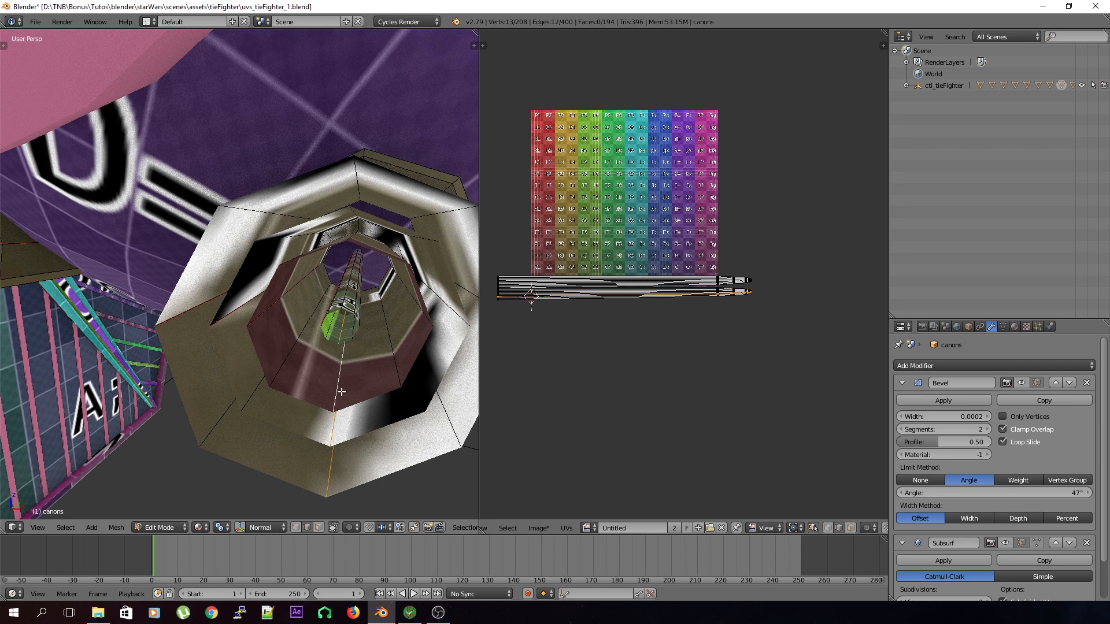
{"action": "key", "text": "ctrl+s"}
{"action": "left_click", "coordinate": [340, 392]}
{"action": "scroll", "coordinate": [340, 392], "scroll_direction": "down", "scroll_amount": 4}
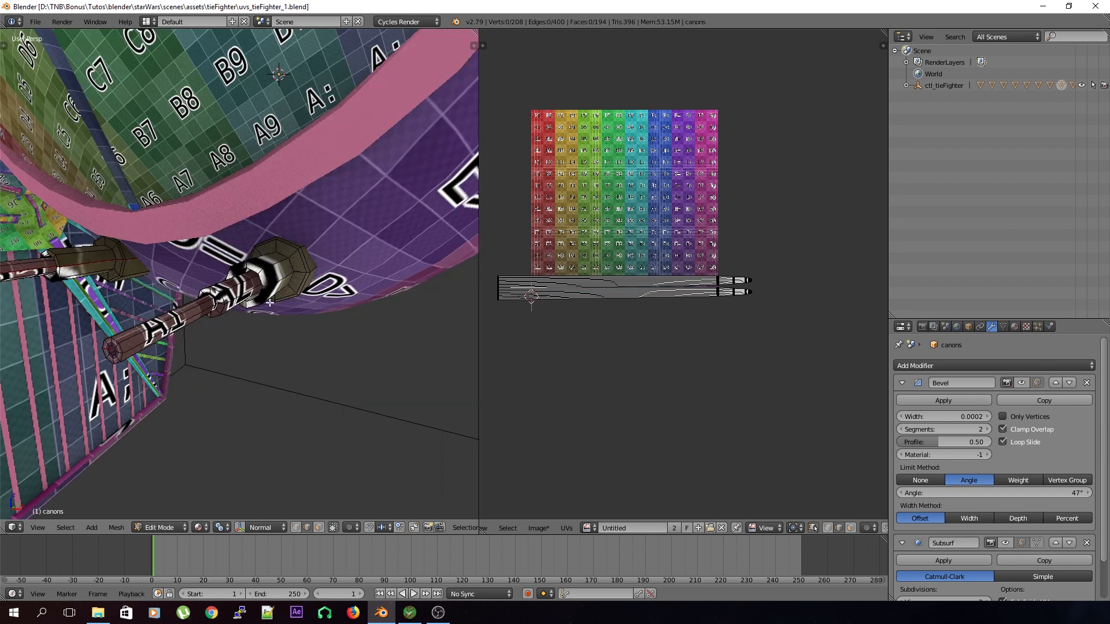
{"action": "key", "text": "Tab"}
{"action": "middle_click_drag", "start_coordinate": [266, 306], "coordinate": [215, 265]}
{"action": "key", "text": "Tab"}
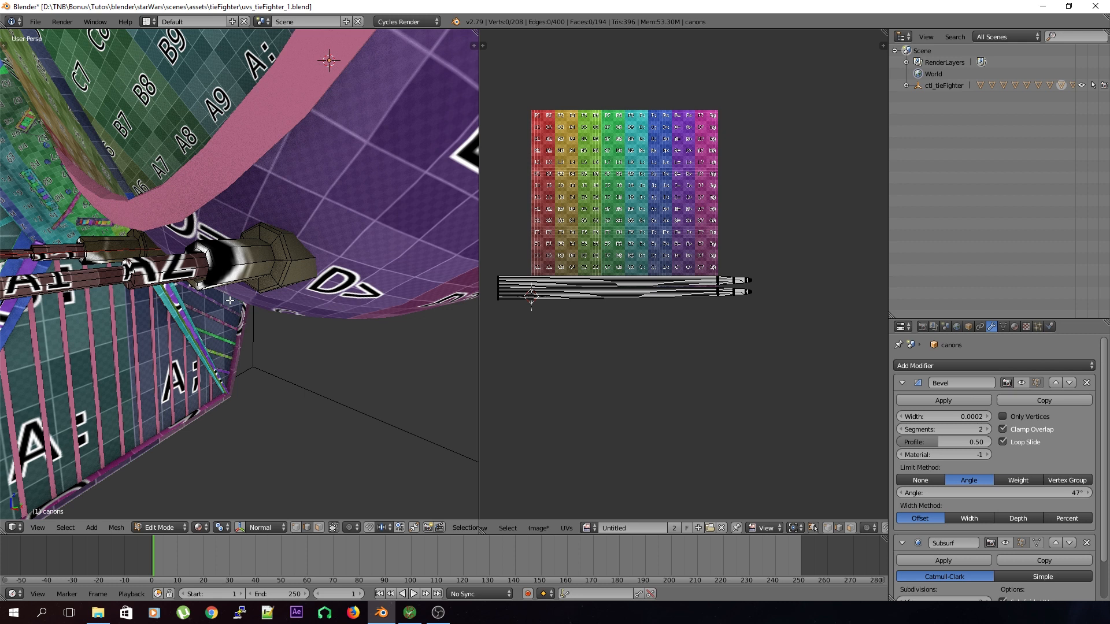
- Mark edge loops around the cannons' wider rear sections as seams and unwrap all faces of both cannons
{"action": "key", "text": "ctrl+e"}
{"action": "left_click", "coordinate": [213, 264]}
{"action": "middle_click_drag", "start_coordinate": [209, 277], "coordinate": [226, 255]}
{"action": "key", "text": "ctrl+e"}
{"action": "left_click", "coordinate": [250, 313]}
{"action": "middle_click_drag", "start_coordinate": [243, 325], "coordinate": [215, 315]}
{"action": "key", "text": "u"}
{"action": "left_click", "coordinate": [214, 315]}
{"action": "mouse_move", "coordinate": [264, 362]}
{"action": "middle_mouse_down"}
{"action": "mouse_move", "coordinate": [245, 360]}
{"action": "mouse_move", "coordinate": [282, 372]}
{"action": "middle_mouse_up"}
{"action": "key", "text": "a"}
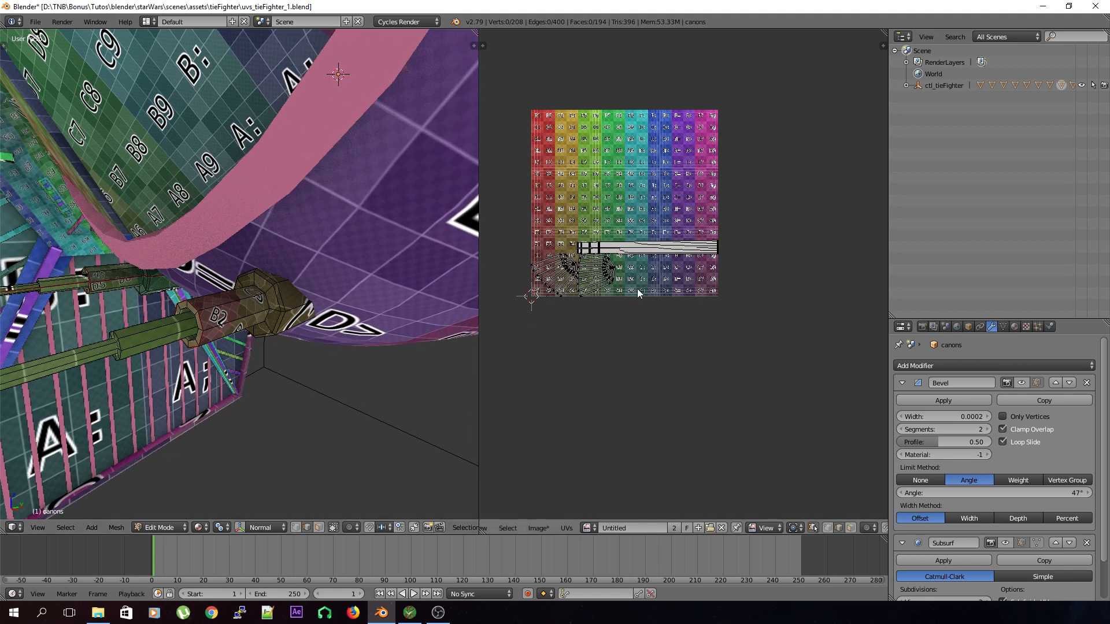
{"action": "key", "text": "a"}
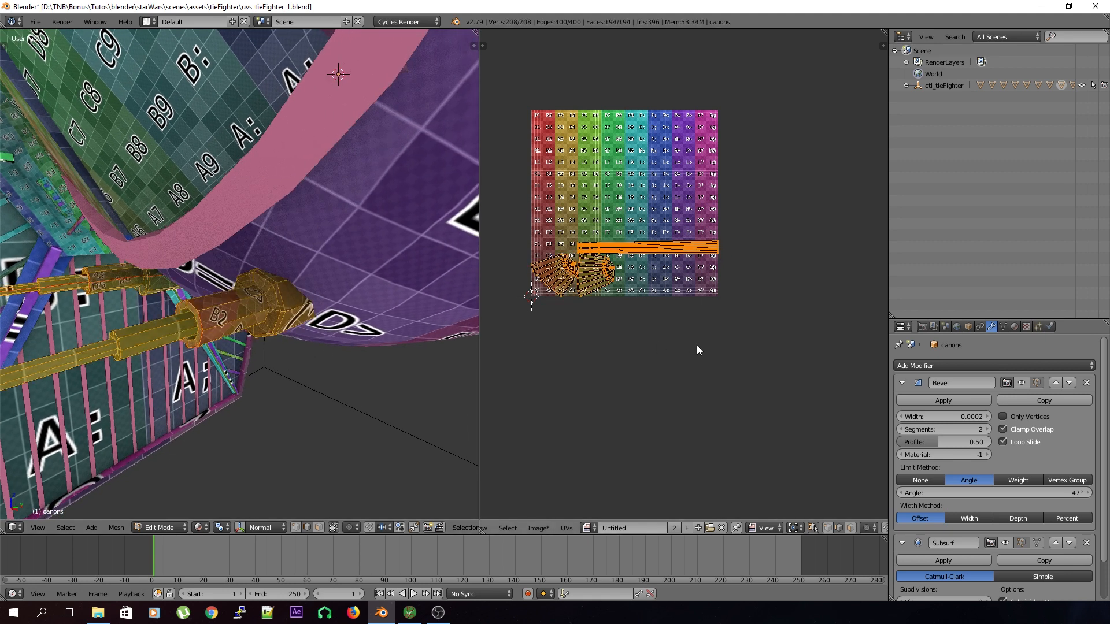
{"action": "key", "text": "s"}
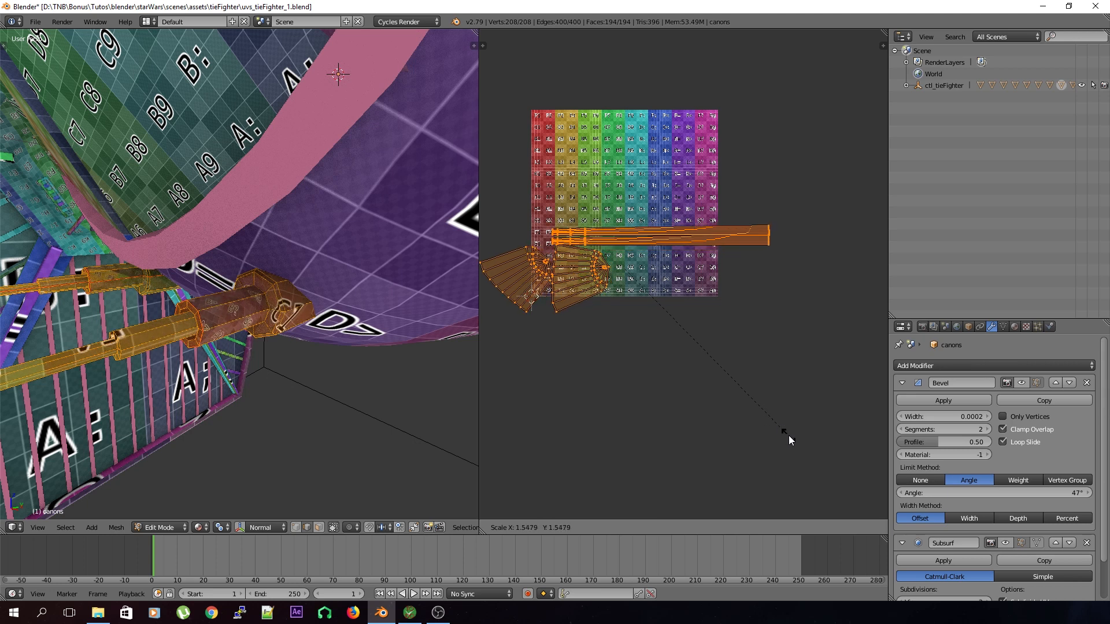
{"action": "left_click", "coordinate": [751, 392]}
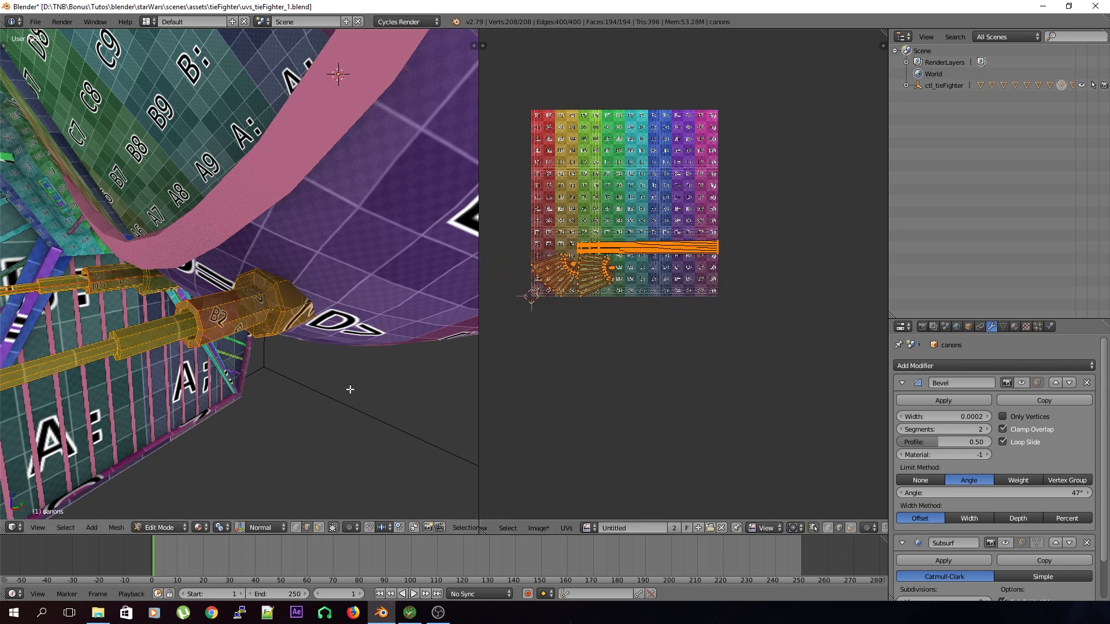
- Save over the existing file and mark further edge loops around the cannons' barrels and muzzles as seams
{"action": "key", "text": "a"}
{"action": "key", "text": "ctrl+s"}
{"action": "left_click", "coordinate": [349, 390]}
{"action": "middle_click_drag", "start_coordinate": [349, 389], "coordinate": [305, 382]}
{"action": "right_click", "coordinate": [288, 321], "text": "alt"}
{"action": "scroll", "coordinate": [300, 401], "scroll_direction": "down", "scroll_amount": 4}
{"action": "right_click", "coordinate": [243, 366], "text": "alt+shift"}
{"action": "scroll", "coordinate": [273, 385], "scroll_direction": "down", "scroll_amount": 5}
{"action": "right_click", "coordinate": [318, 301], "text": "alt+shift"}
{"action": "middle_click_drag", "start_coordinate": [311, 387], "coordinate": [274, 319]}
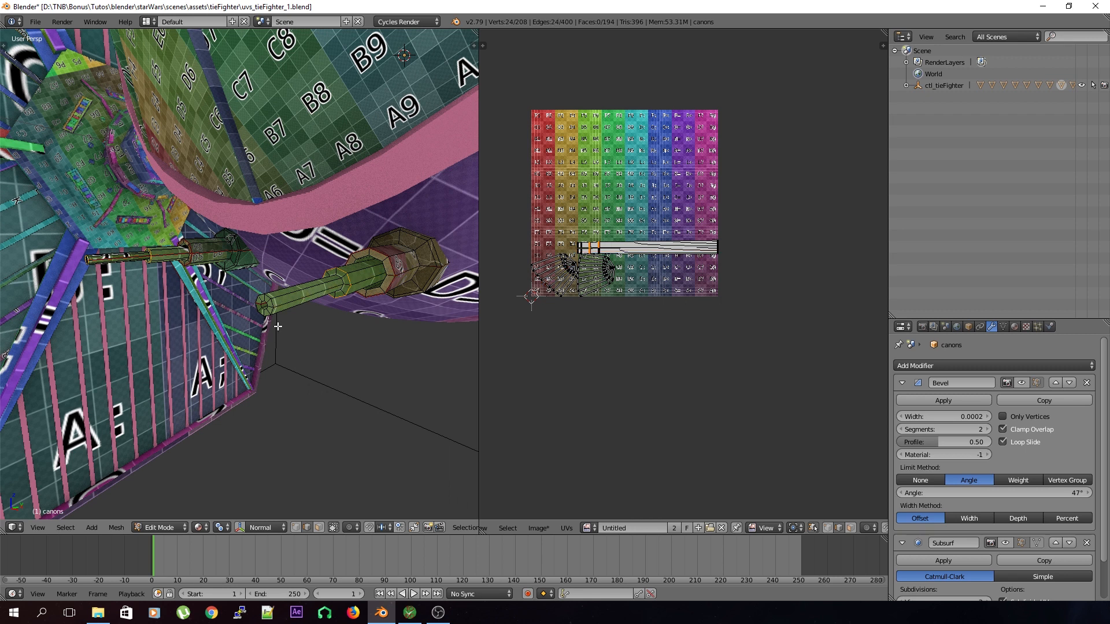
{"action": "right_click", "coordinate": [274, 305], "text": "alt+shift"}
{"action": "key", "text": "ctrl+e"}
{"action": "left_click", "coordinate": [285, 328]}
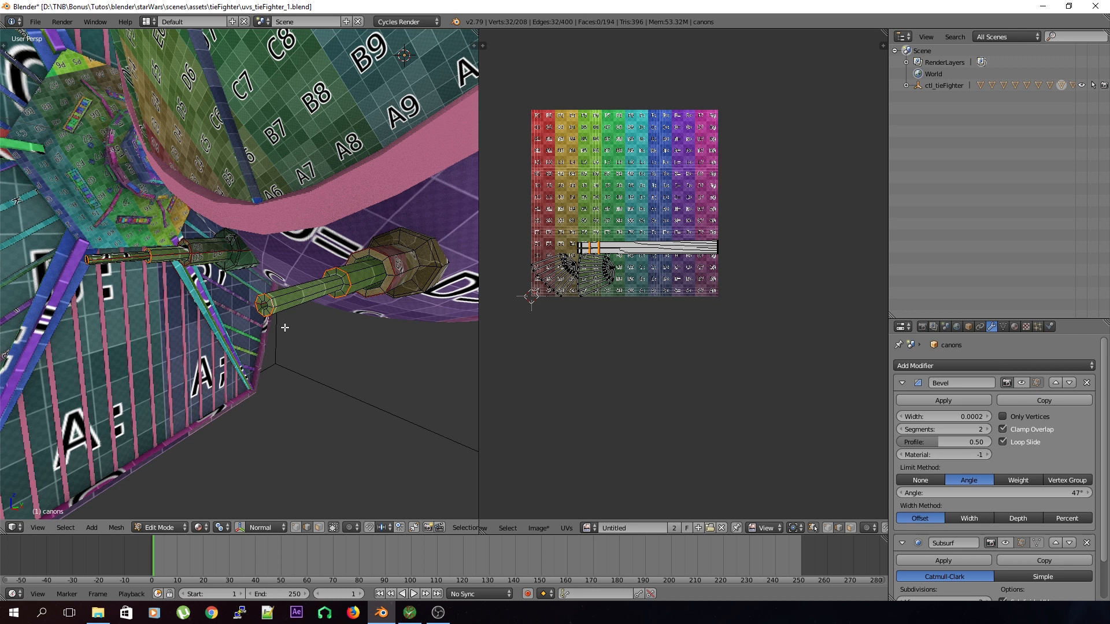
- Select all faces of both cannons, unwrap them with the new seams and save over the existing file
{"action": "key", "text": "a"}
{"action": "key", "text": "a"}
{"action": "key", "text": "u"}
{"action": "left_click", "coordinate": [304, 355]}
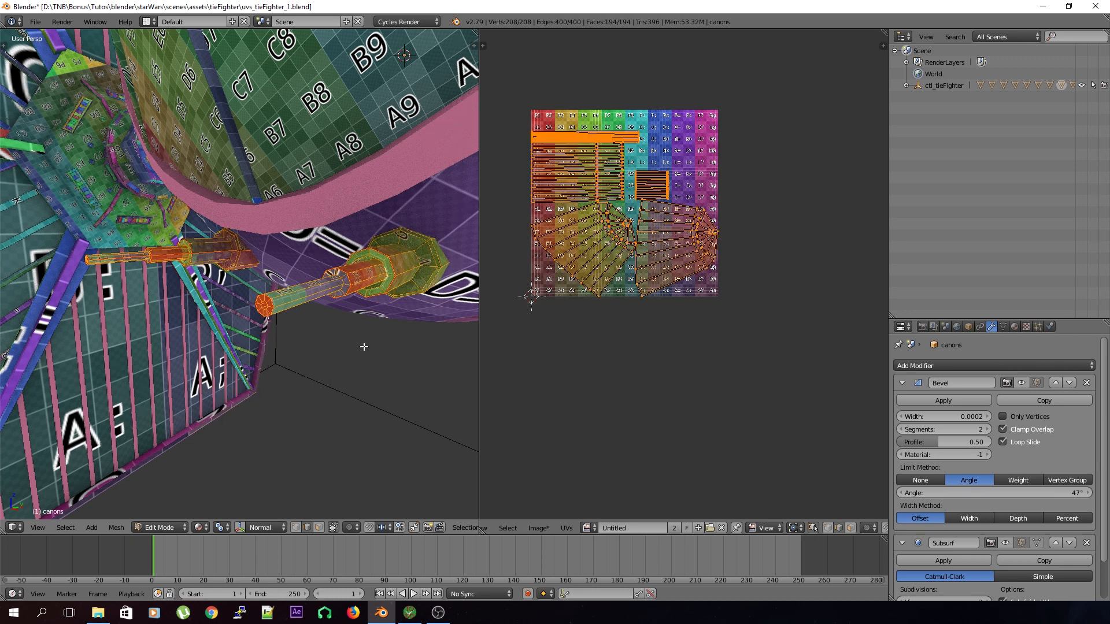
{"action": "middle_click_drag", "start_coordinate": [362, 344], "coordinate": [336, 355]}
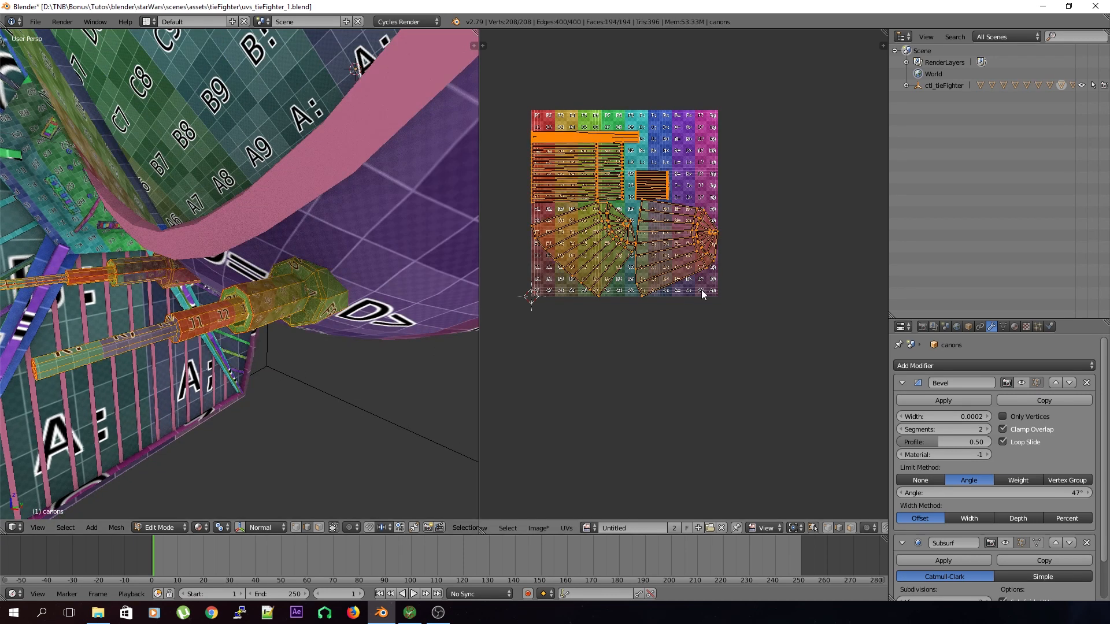
{"action": "key", "text": "s"}
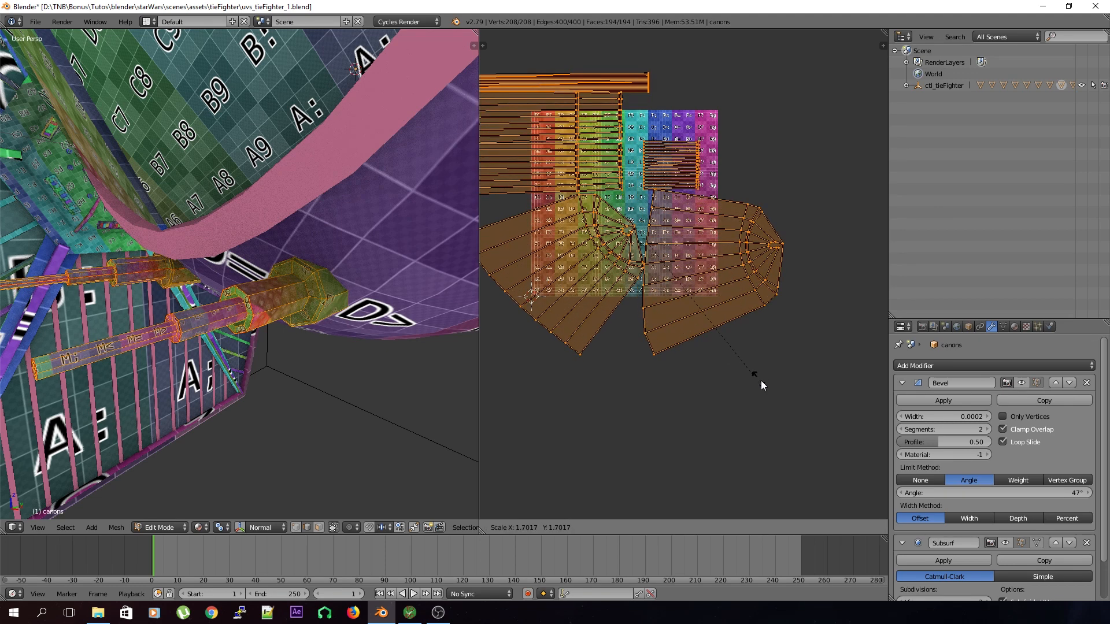
{"action": "right_click", "coordinate": [791, 414]}
{"action": "key", "text": "ctrl+s"}
{"action": "left_click", "coordinate": [352, 320]}
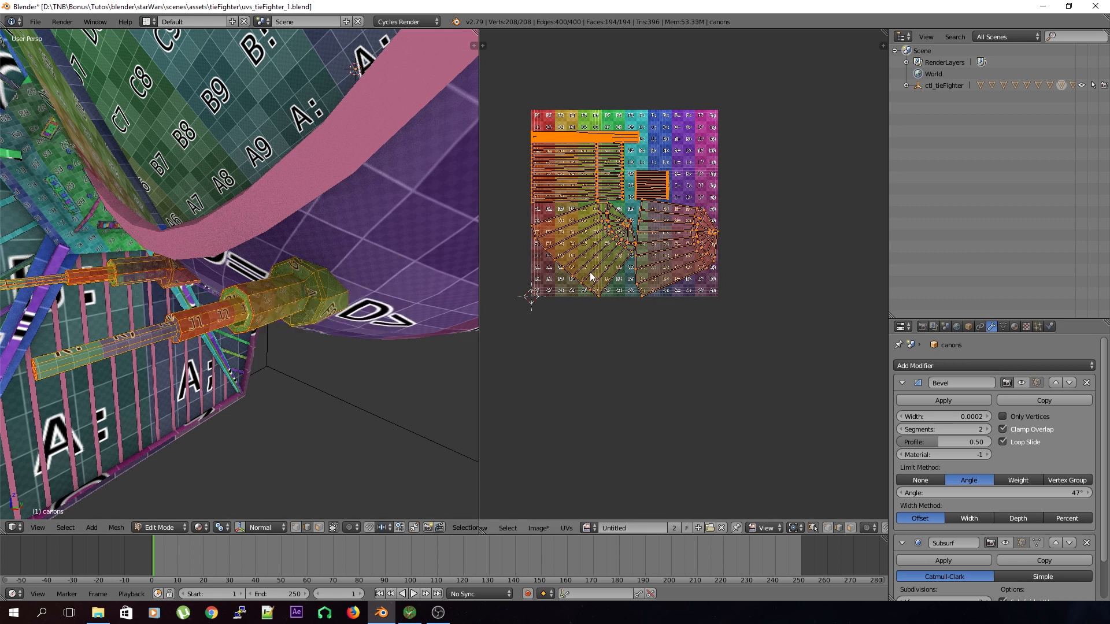
- Pack the cannons' UV islands within the texture area and save over the existing file
{"action": "left_click", "coordinate": [566, 528]}
{"action": "key", "text": "ctrl+p"}
{"action": "key", "text": "ctrl+s"}
{"action": "left_click", "coordinate": [633, 403]}
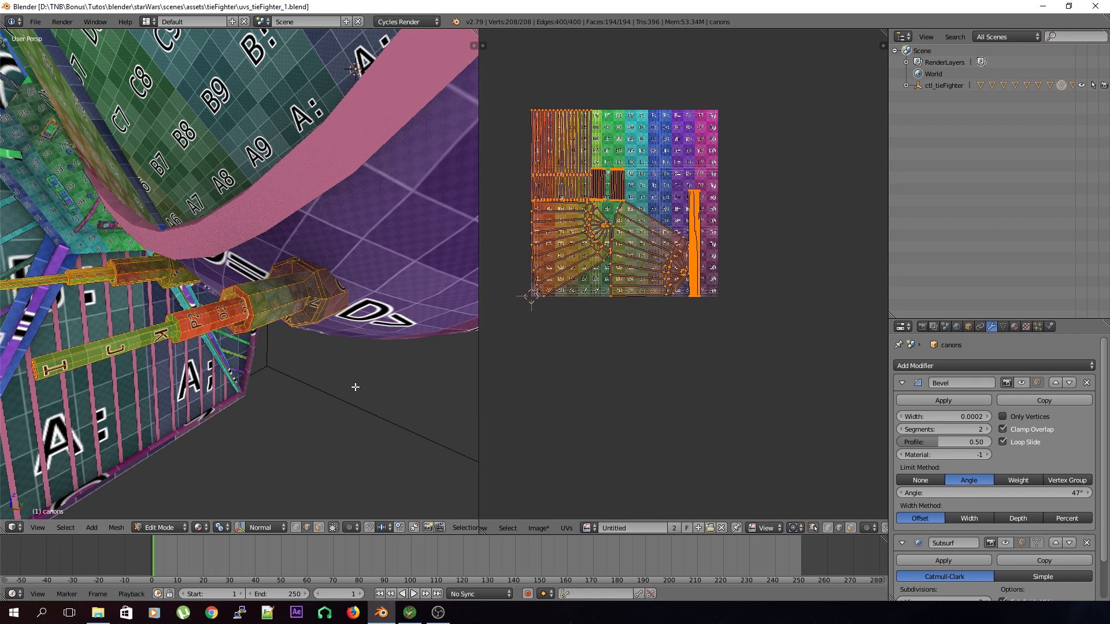
- Inspect the cannon's rear edge loop, return to Object Mode and save over the existing file
{"action": "middle_click_drag", "start_coordinate": [355, 373], "coordinate": [339, 360]}
{"action": "right_click", "coordinate": [268, 347], "text": "alt"}
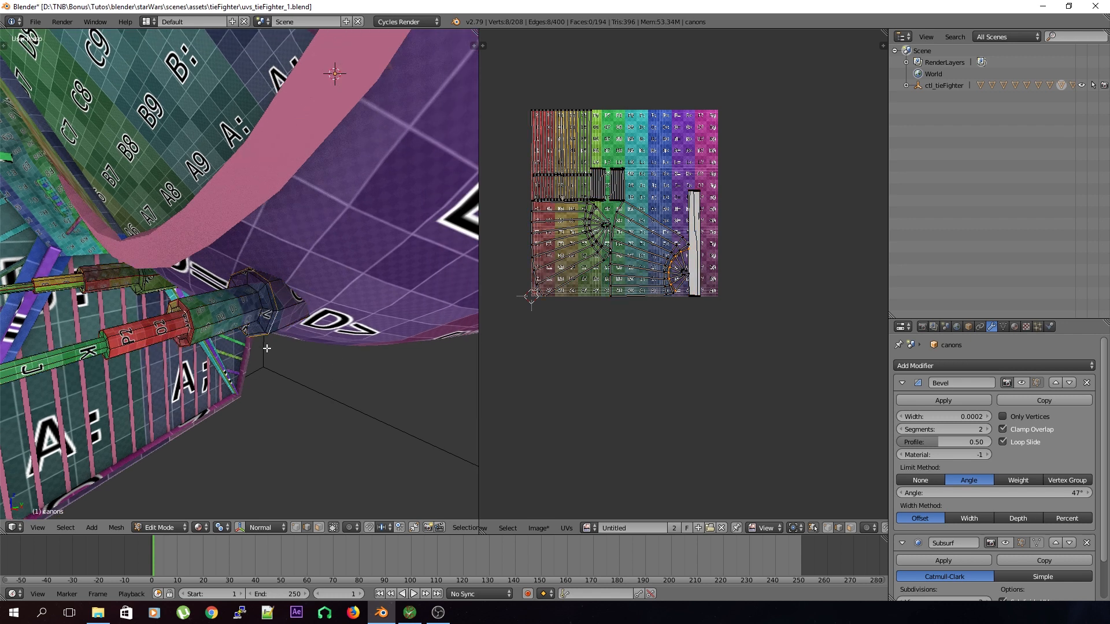
{"action": "key", "text": "ctrl+s"}
{"action": "left_click", "coordinate": [267, 365]}
{"action": "key", "text": "Tab"}
{"action": "scroll", "coordinate": [267, 366], "scroll_direction": "down", "scroll_amount": 10}
{"action": "key", "text": "ctrl+s"}
{"action": "left_click", "coordinate": [267, 366]}
- Unwrap the wing detail strips with Smart UV Project at a 66 angle limit and save over the existing file
{"action": "middle_click_drag", "start_coordinate": [271, 363], "coordinate": [211, 189]}
{"action": "scroll", "coordinate": [197, 350], "scroll_direction": "up", "scroll_amount": 5}
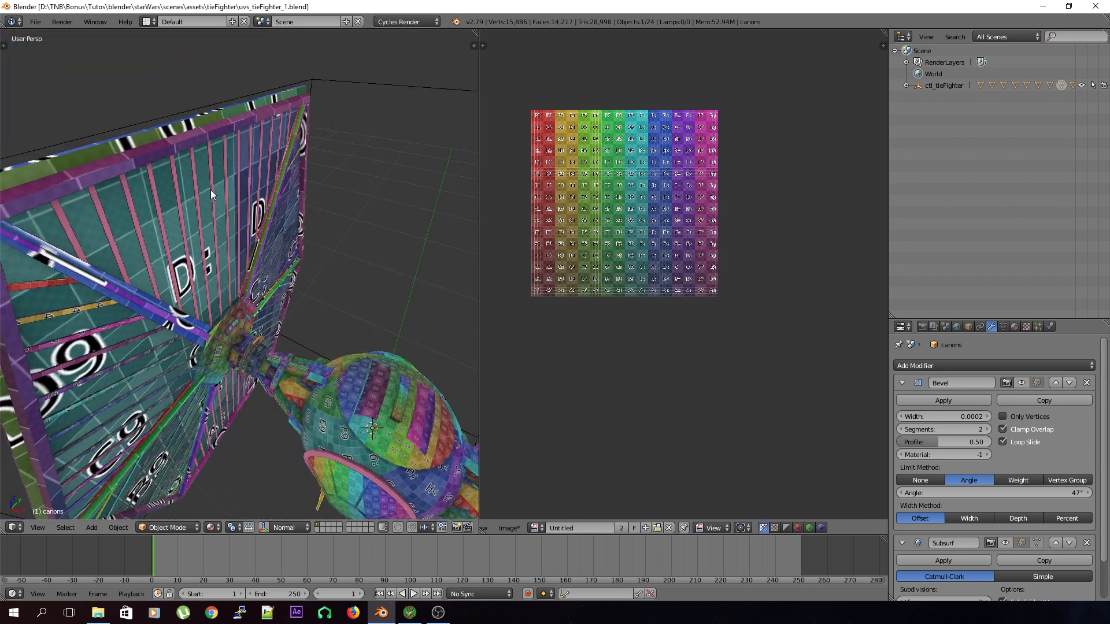
{"action": "right_click", "coordinate": [184, 206]}
{"action": "key", "text": "Tab"}
{"action": "key", "text": "u"}
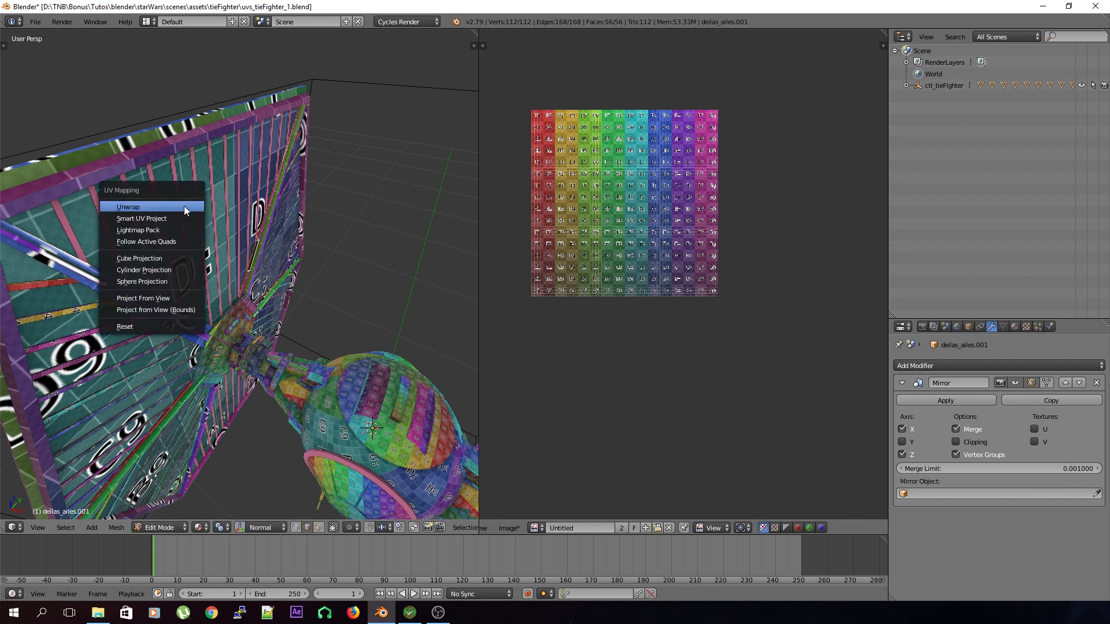
{"action": "left_click", "coordinate": [179, 220]}
{"action": "left_click", "coordinate": [221, 305]}
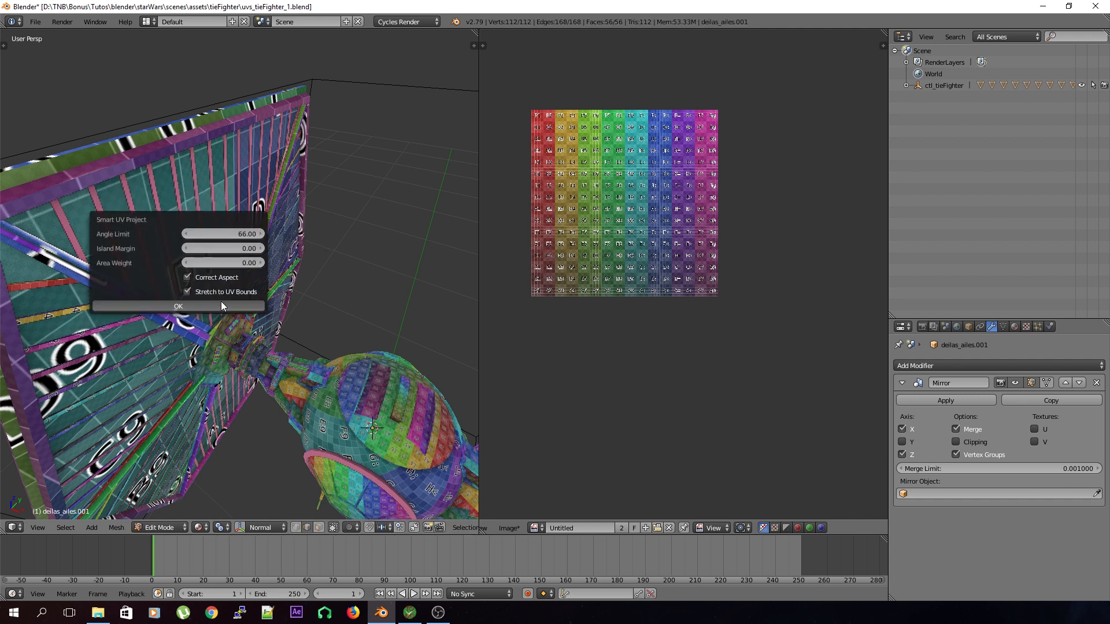
{"action": "key", "text": "Tab"}
{"action": "key", "text": "ctrl+s"}
{"action": "left_click", "coordinate": [287, 320]}
- Select the round frame of the cockpit window, enter Edit Mode and show the model in solid shading
{"action": "middle_click_drag", "start_coordinate": [286, 321], "coordinate": [156, 311]}
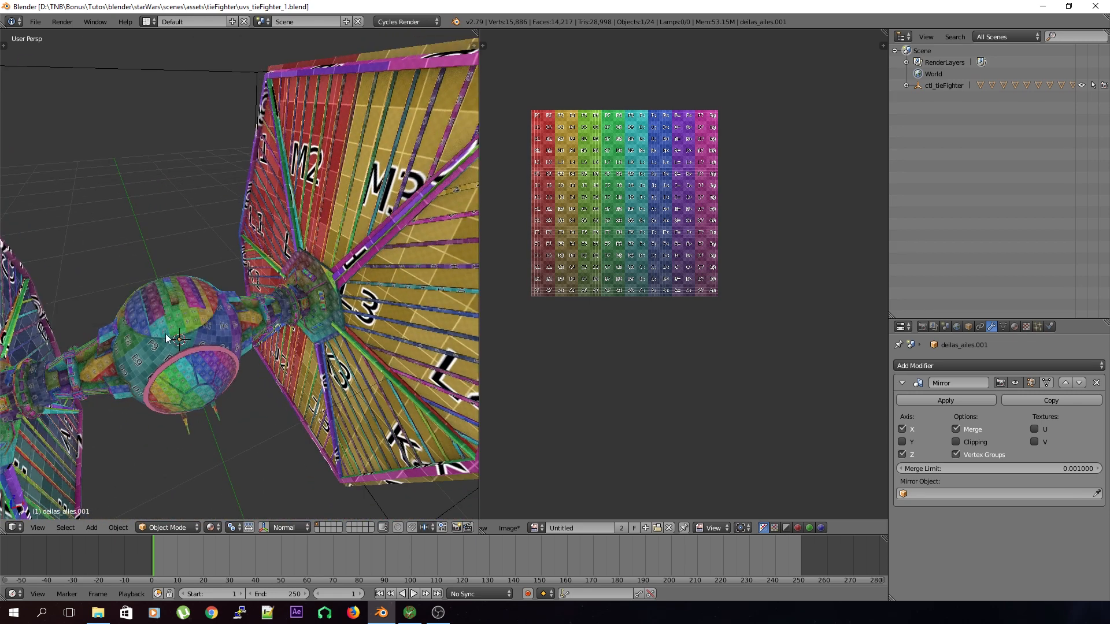
{"action": "scroll", "coordinate": [179, 355], "scroll_direction": "down", "scroll_amount": 5}
{"action": "mouse_move", "coordinate": [179, 356]}
{"action": "middle_mouse_down"}
{"action": "mouse_move", "coordinate": [161, 346]}
{"action": "mouse_move", "coordinate": [131, 366]}
{"action": "mouse_move", "coordinate": [189, 356]}
{"action": "middle_mouse_up"}
{"action": "scroll", "coordinate": [159, 346], "scroll_direction": "up", "scroll_amount": 6}
{"action": "right_click", "coordinate": [197, 304]}
{"action": "key", "text": "Tab"}
{"action": "middle_click_drag", "start_coordinate": [197, 304], "coordinate": [240, 329]}
{"action": "key", "text": "z"}
{"action": "key", "text": "z"}
{"action": "scroll", "coordinate": [231, 333], "scroll_direction": "up", "scroll_amount": 5}
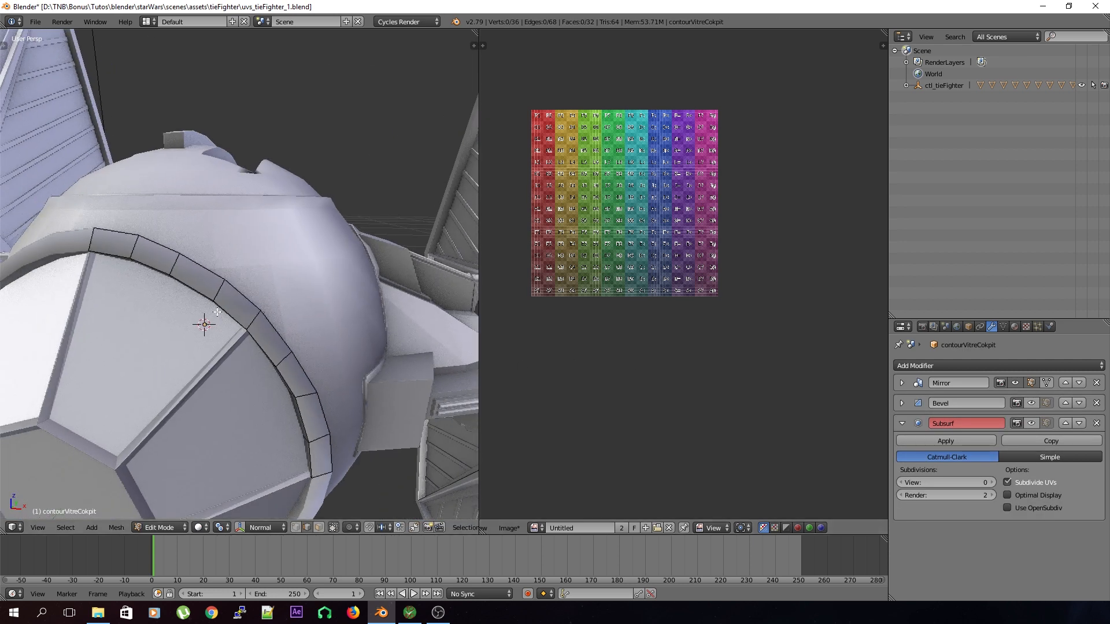
- Leave Edit Mode and apply the Mirror modifier of the cockpit window frame
{"action": "left_click", "coordinate": [902, 383]}
{"action": "left_click", "coordinate": [965, 401]}
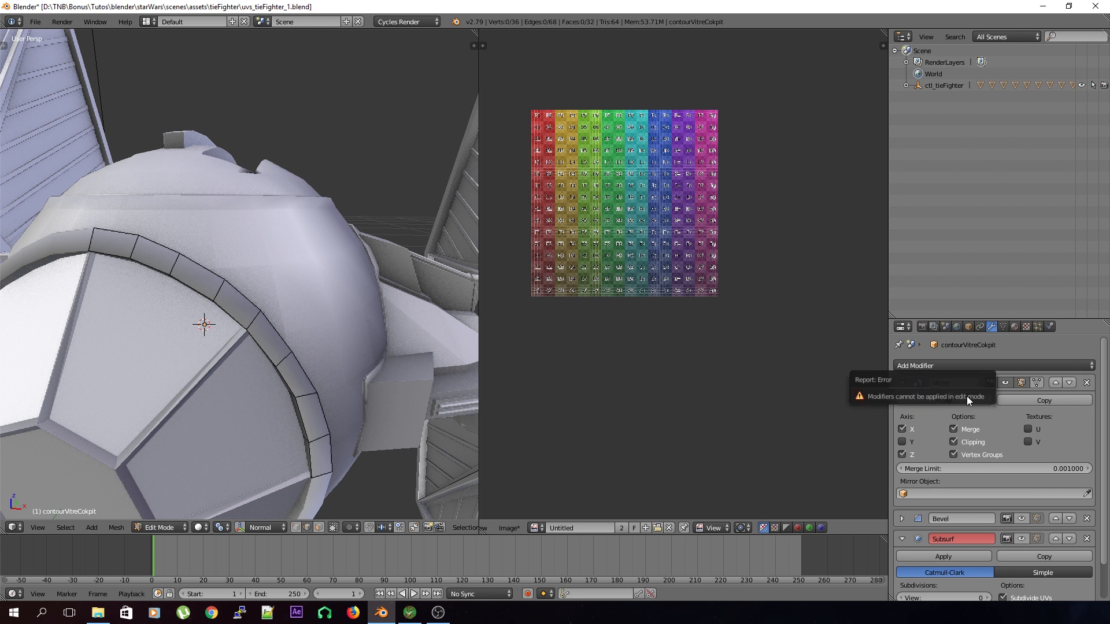
{"action": "key", "text": "Tab"}
{"action": "left_click", "coordinate": [943, 400]}
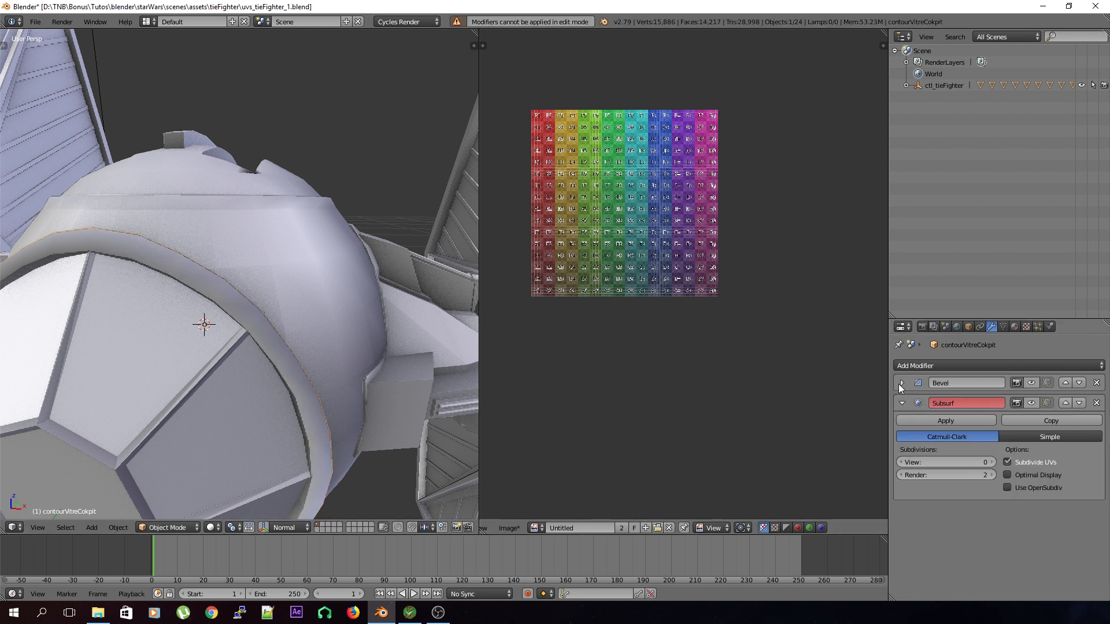
- Examine the complete mesh of the cockpit window frame in Edit Mode from several angles
{"action": "key", "text": "Tab"}
{"action": "middle_click_drag", "start_coordinate": [252, 333], "coordinate": [281, 339]}
{"action": "key", "text": "z"}
{"action": "key", "text": "a"}
{"action": "key", "text": "z"}
{"action": "key", "text": "z"}
{"action": "key", "text": "z"}
{"action": "scroll", "coordinate": [359, 350], "scroll_direction": "down", "scroll_amount": 4}
{"action": "middle_click_drag", "start_coordinate": [350, 352], "coordinate": [291, 364]}
{"action": "key", "text": "Tab"}
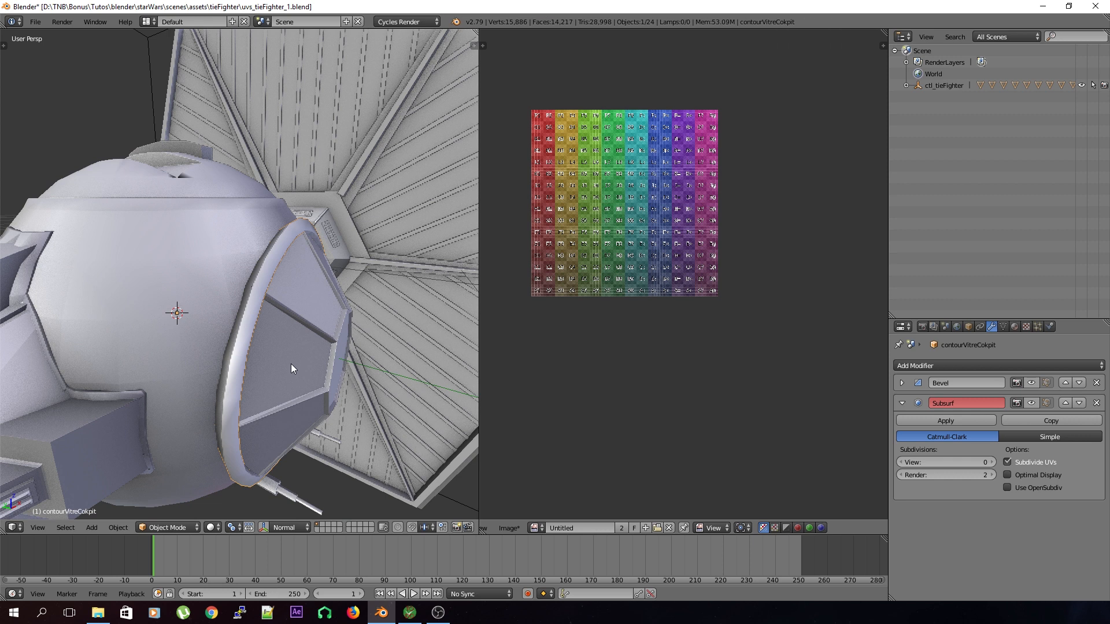
- Move the cockpit window frame to a separate layer and display only that layer
{"action": "key", "text": "m"}
{"action": "left_click", "coordinate": [389, 384]}
{"action": "left_click", "coordinate": [323, 525]}
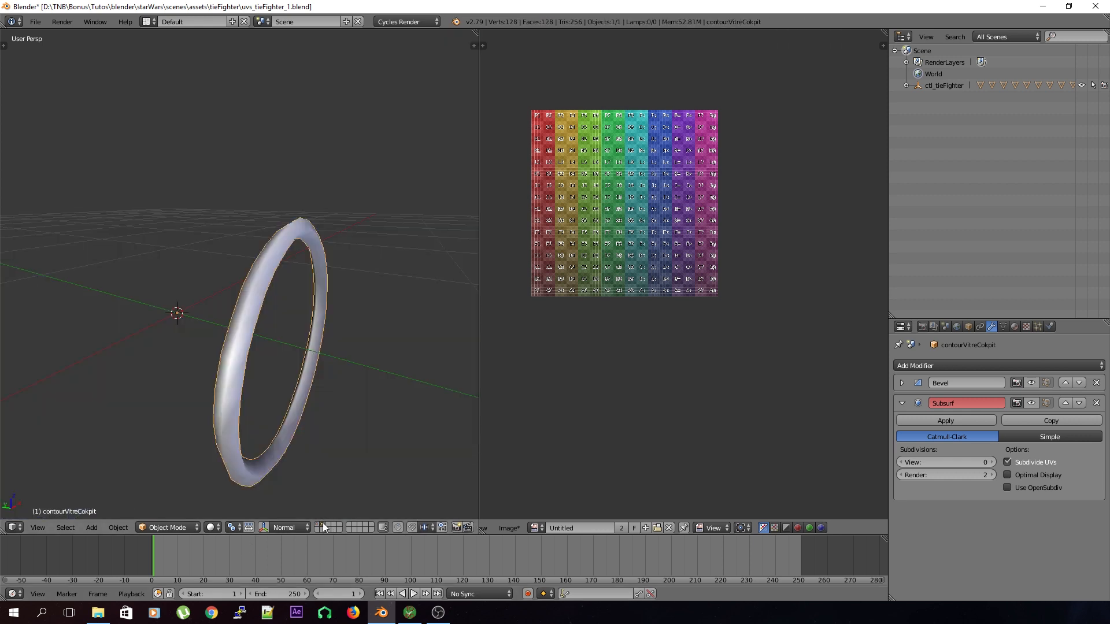
- Mark an edge loop running around the cockpit window frame as a seam
{"action": "middle_click_drag", "start_coordinate": [263, 404], "coordinate": [240, 420]}
{"action": "scroll", "coordinate": [224, 422], "scroll_direction": "up", "scroll_amount": 1}
{"action": "key", "text": "Tab"}
{"action": "right_click", "coordinate": [314, 300], "text": "alt"}
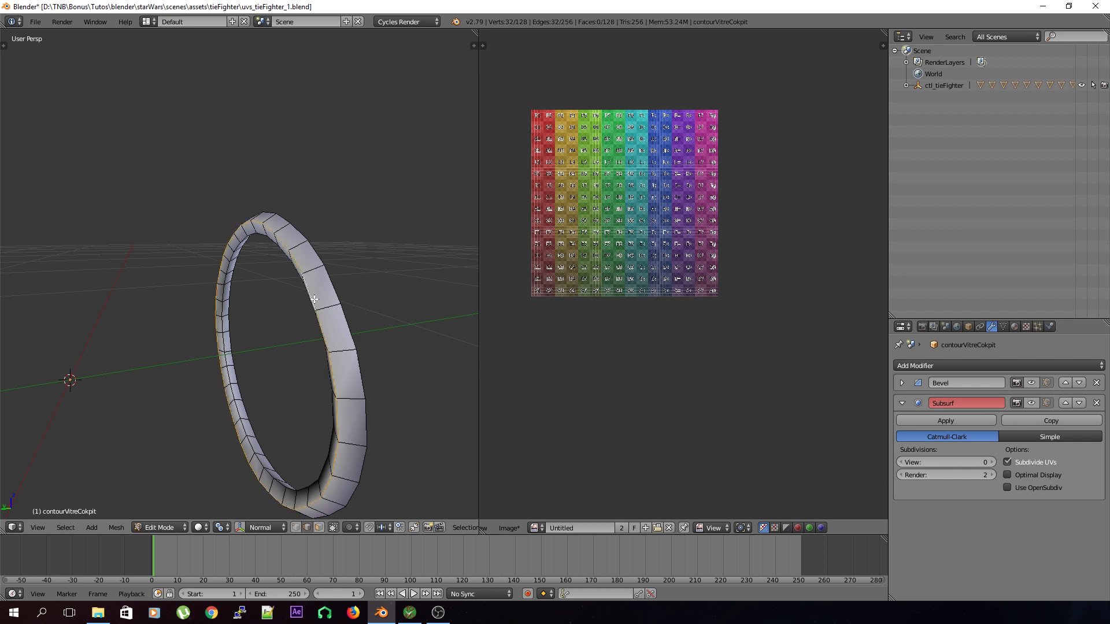
{"action": "key", "text": "ctrl+e"}
{"action": "left_click", "coordinate": [314, 299]}
- Select all faces of the cockpit window frame, unwrap them and clear the selection
{"action": "middle_click_drag", "start_coordinate": [318, 312], "coordinate": [211, 441]}
{"action": "key", "text": "a"}
{"action": "key", "text": "a"}
{"action": "key", "text": "u"}
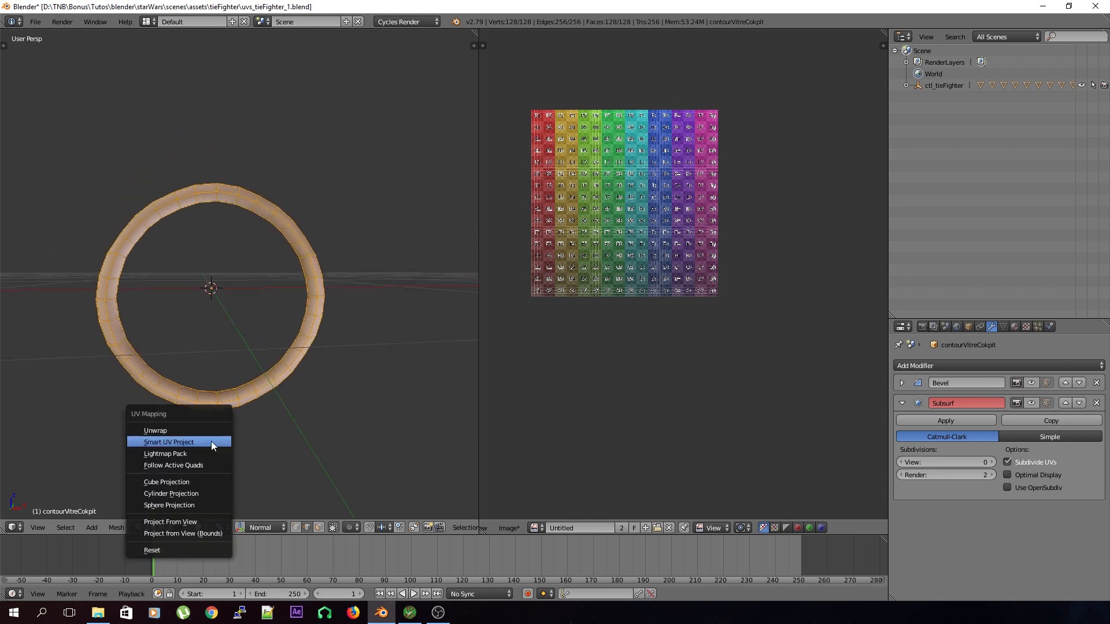
{"action": "left_click", "coordinate": [212, 426]}
{"action": "scroll", "coordinate": [212, 426], "scroll_direction": "up", "scroll_amount": 1}
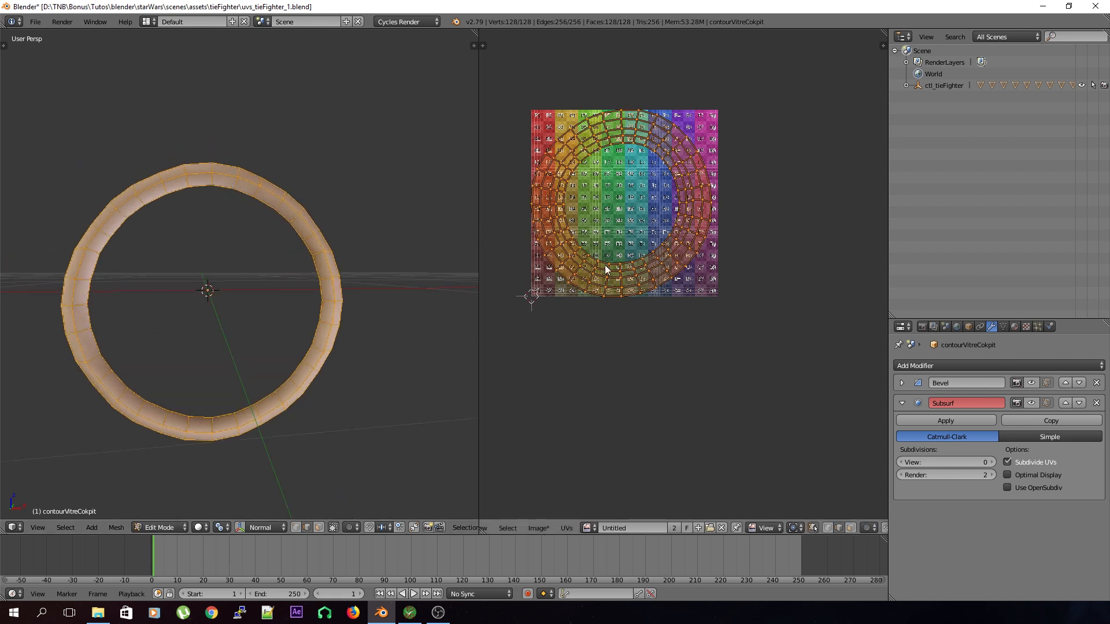
{"action": "key", "text": "a"}
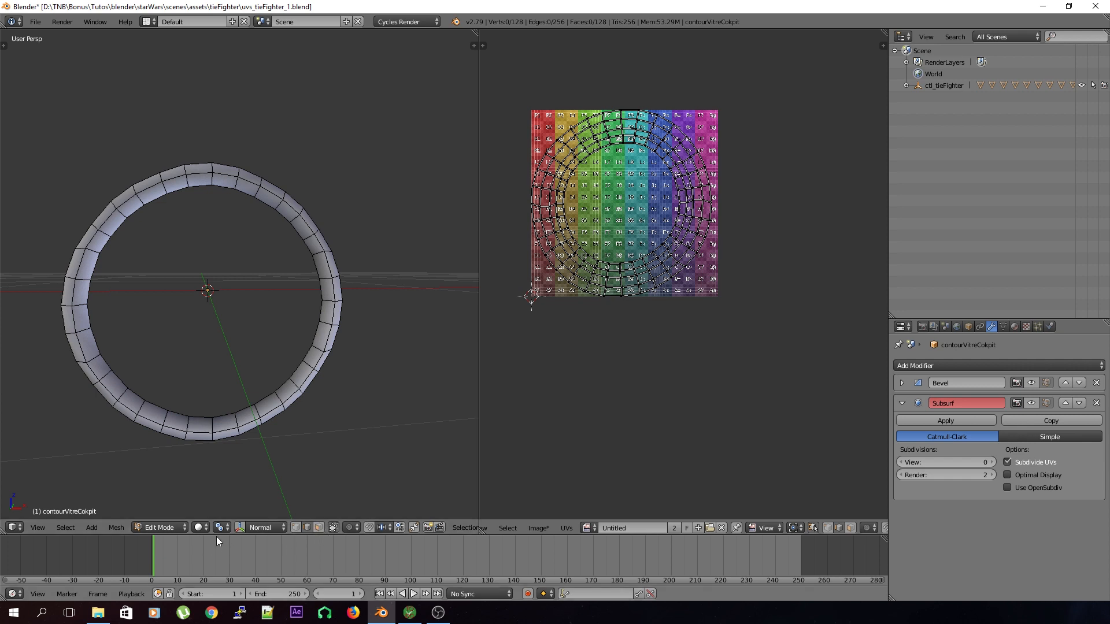
- Set the viewport back to Material shading, view the frame's checker mapping and save over the existing file
{"action": "left_click", "coordinate": [174, 527]}
{"action": "left_click", "coordinate": [200, 528]}
{"action": "left_click", "coordinate": [210, 451]}
{"action": "mouse_move", "coordinate": [210, 451]}
{"action": "middle_mouse_down"}
{"action": "mouse_move", "coordinate": [283, 435]}
{"action": "mouse_move", "coordinate": [265, 452]}
{"action": "mouse_move", "coordinate": [322, 466]}
{"action": "middle_mouse_up"}
{"action": "key", "text": "ctrl+s"}
{"action": "left_click", "coordinate": [290, 436]}
- Return to Object Mode, display the layer with the complete ship, save the file and deselect everything
{"action": "key", "text": "Tab"}
{"action": "key", "text": "ctrl+s"}
{"action": "left_click", "coordinate": [307, 419]}
{"action": "left_click", "coordinate": [318, 524]}
{"action": "scroll", "coordinate": [261, 408], "scroll_direction": "down", "scroll_amount": 2}
{"action": "key", "text": "ctrl+s"}
{"action": "left_click", "coordinate": [295, 405]}
{"action": "key", "text": "a"}
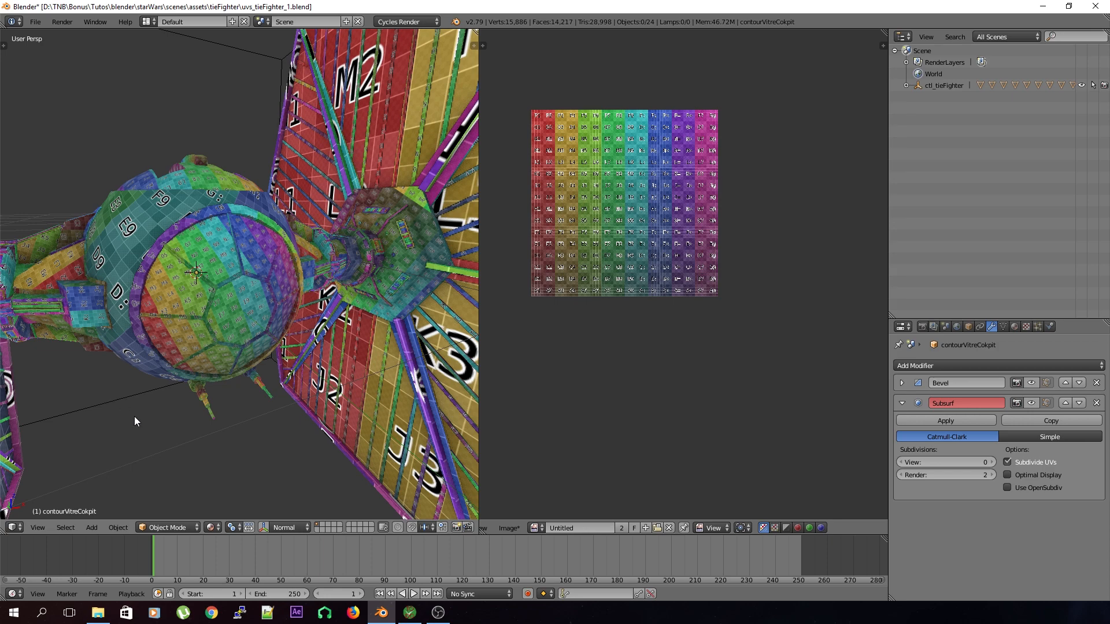
- Examine the checker mapping across the whole TIE Fighter from several angles and save over the existing file
{"action": "middle_click_drag", "start_coordinate": [160, 378], "coordinate": [233, 395]}
{"action": "scroll", "coordinate": [223, 402], "scroll_direction": "down", "scroll_amount": 2}
{"action": "key", "text": "ctrl+s"}
{"action": "left_click", "coordinate": [223, 402]}
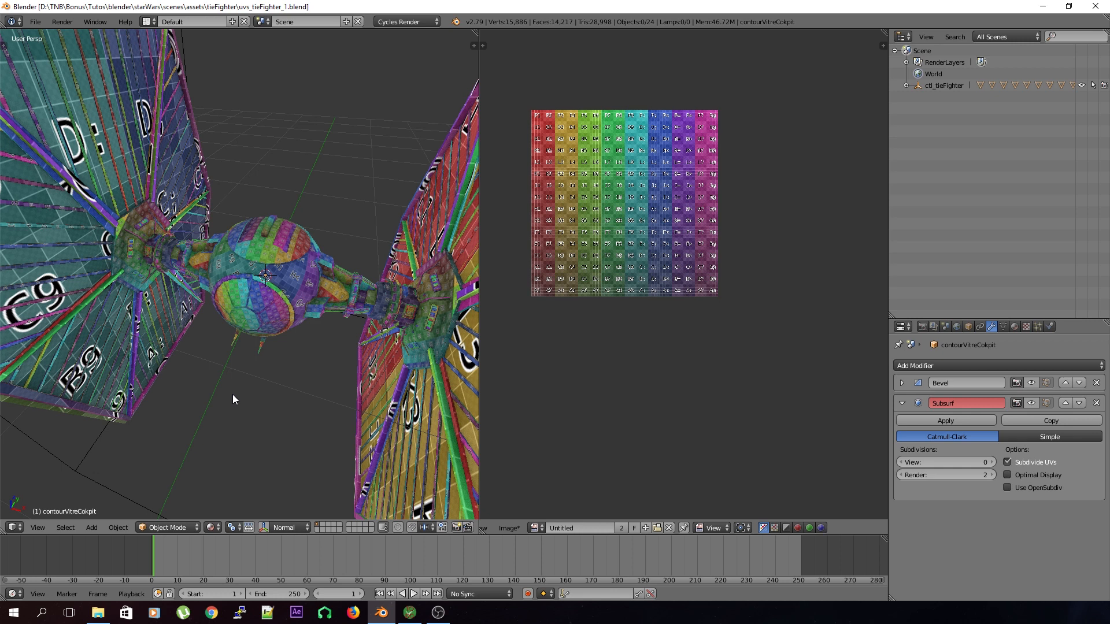
{"action": "middle_click_drag", "start_coordinate": [218, 335], "coordinate": [217, 353]}
{"action": "middle_click_drag", "start_coordinate": [276, 306], "coordinate": [445, 272]}
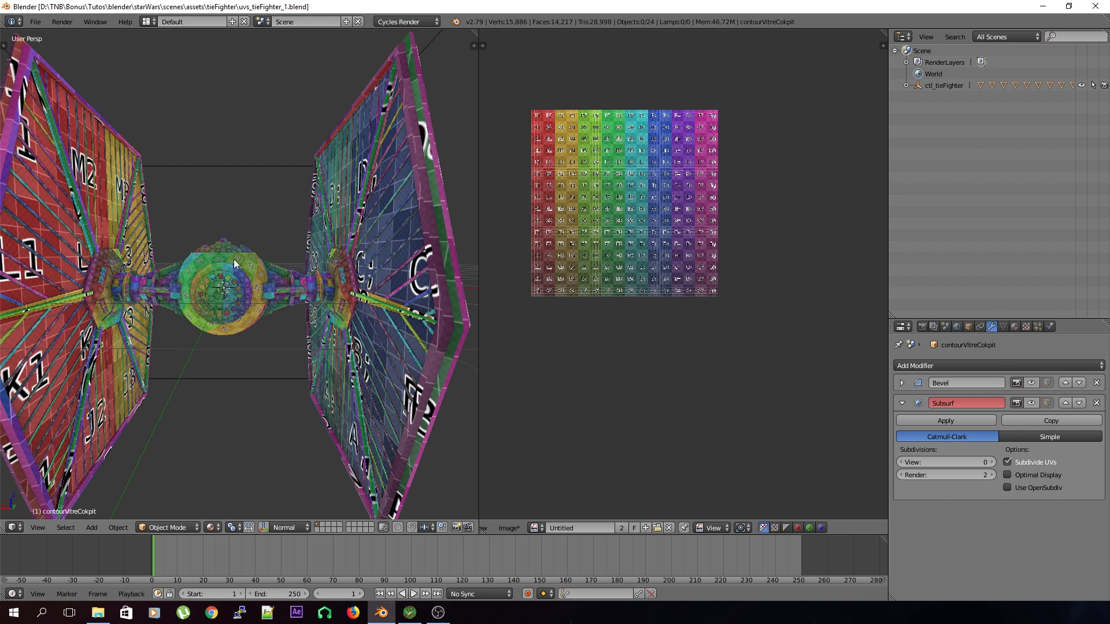
{"action": "middle_click_drag", "start_coordinate": [279, 283], "coordinate": [143, 318]}
{"action": "middle_click_drag", "start_coordinate": [358, 185], "coordinate": [302, 247]}
{"action": "scroll", "coordinate": [302, 247], "scroll_direction": "up", "scroll_amount": 4}
{"action": "middle_click_drag", "start_coordinate": [194, 266], "coordinate": [293, 324]}
{"action": "key", "text": "ctrl+s"}
{"action": "left_click", "coordinate": [293, 324]}
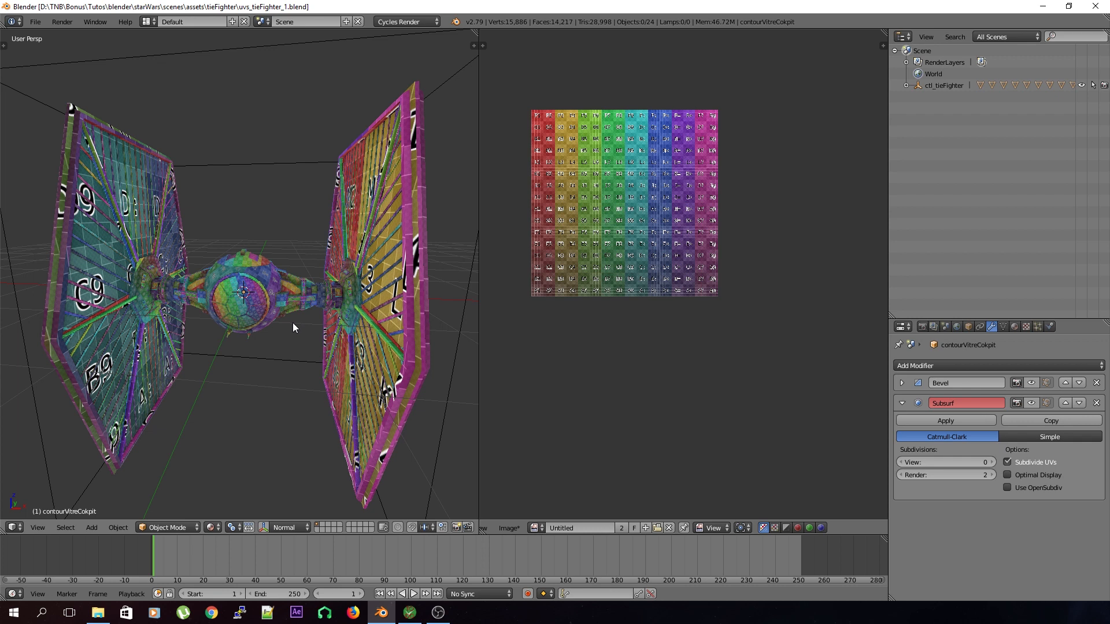
- Look over the checker texture on the TIE Fighter's wings and cockpit, leaving nothing selected
{"action": "middle_click_drag", "start_coordinate": [293, 323], "coordinate": [252, 335]}
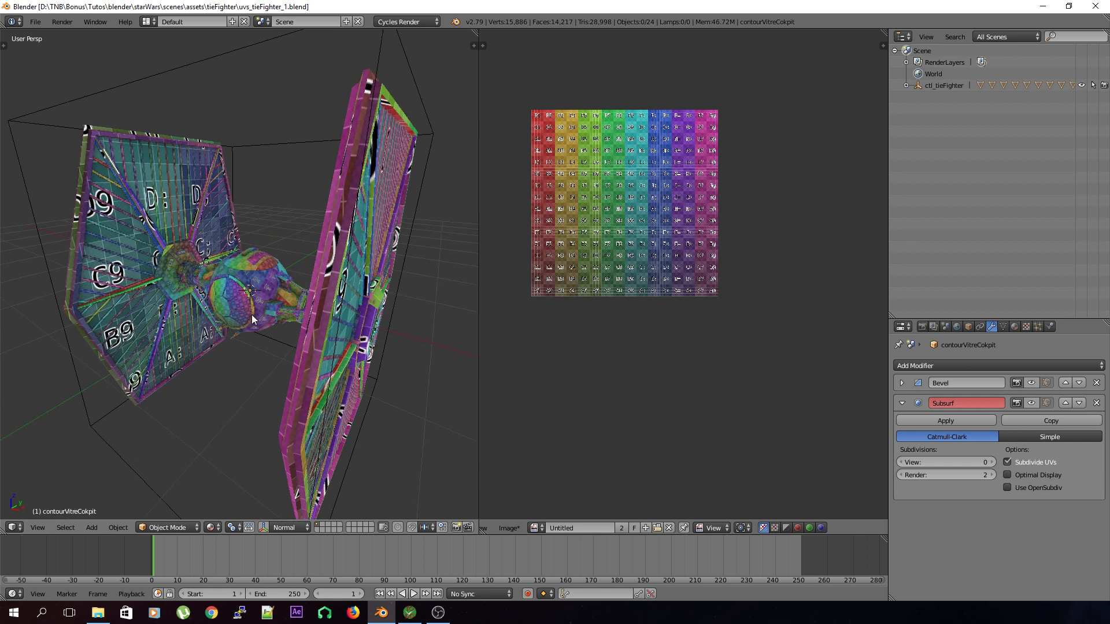
{"action": "scroll", "coordinate": [252, 318], "scroll_direction": "down", "scroll_amount": 4}
{"action": "middle_click_drag", "start_coordinate": [184, 355], "coordinate": [195, 183]}
{"action": "mouse_move", "coordinate": [266, 259]}
{"action": "middle_mouse_down"}
{"action": "mouse_move", "coordinate": [185, 237]}
{"action": "mouse_move", "coordinate": [282, 264]}
{"action": "middle_mouse_up"}
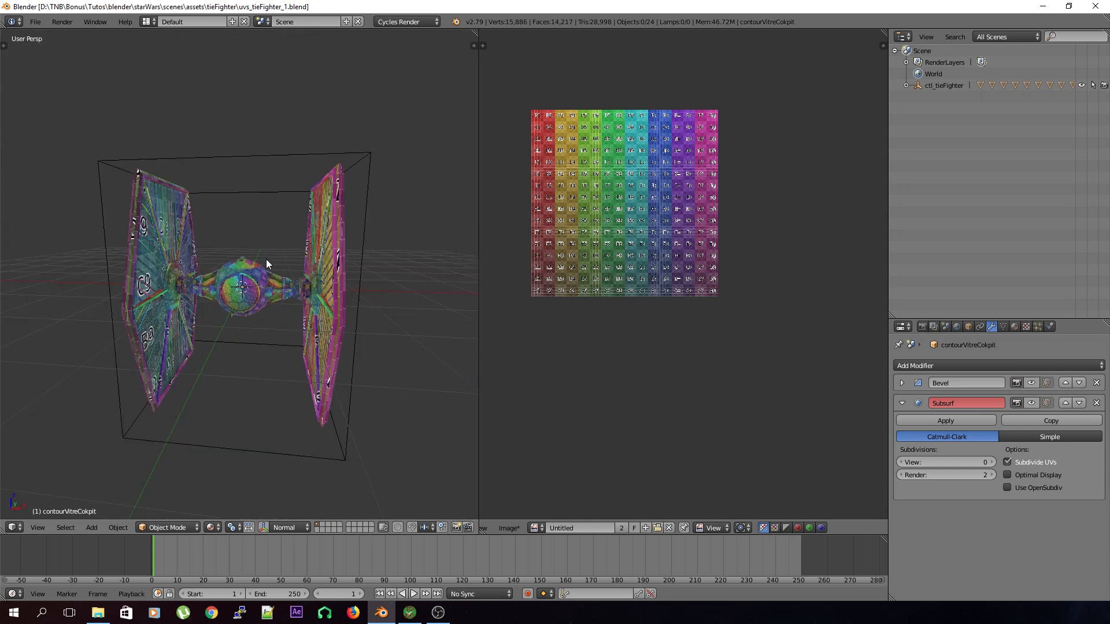
{"action": "key", "text": "a"}
{"action": "key", "text": "a"}
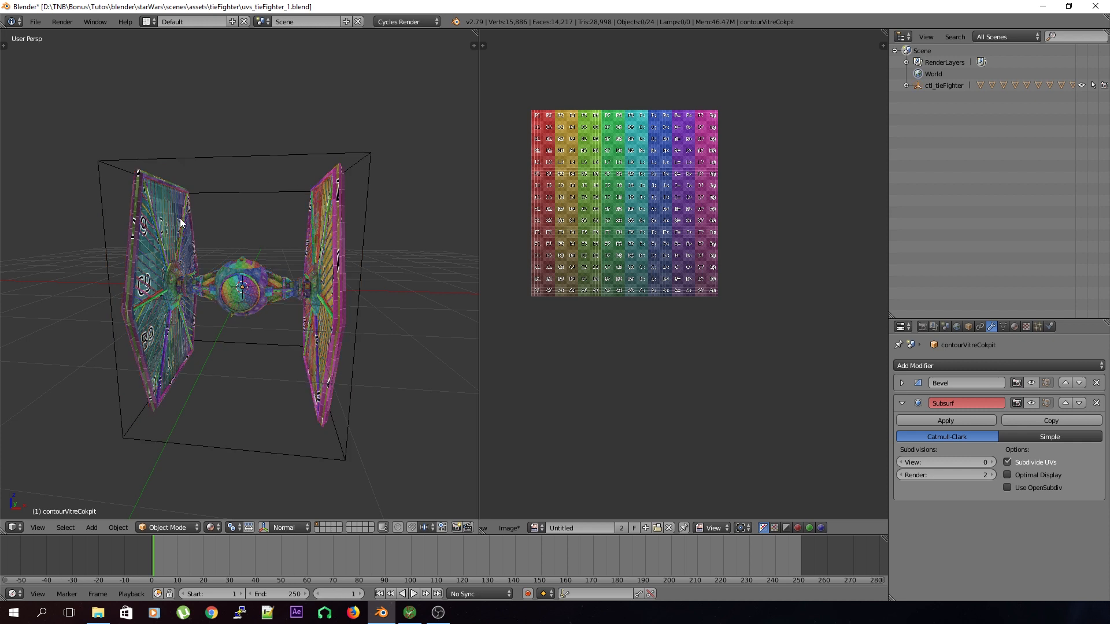
- Unlink the checker material from the cockpit window frame and remove its empty material slot
{"action": "middle_click_drag", "start_coordinate": [181, 223], "coordinate": [139, 253]}
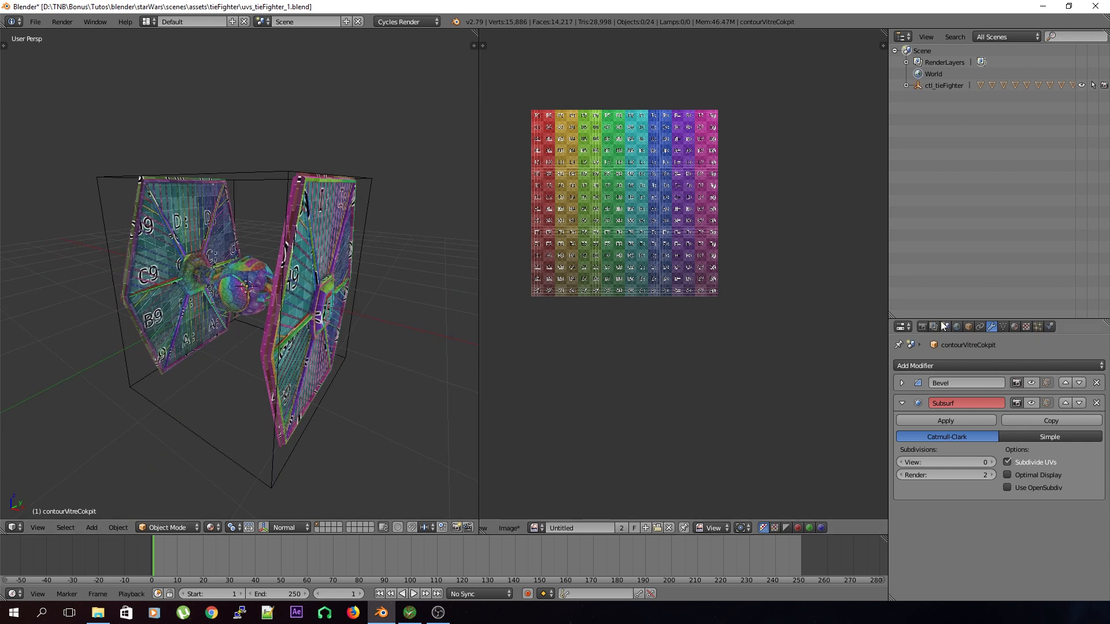
{"action": "left_click", "coordinate": [1016, 329]}
{"action": "scroll", "coordinate": [939, 411], "scroll_direction": "up", "scroll_amount": 2}
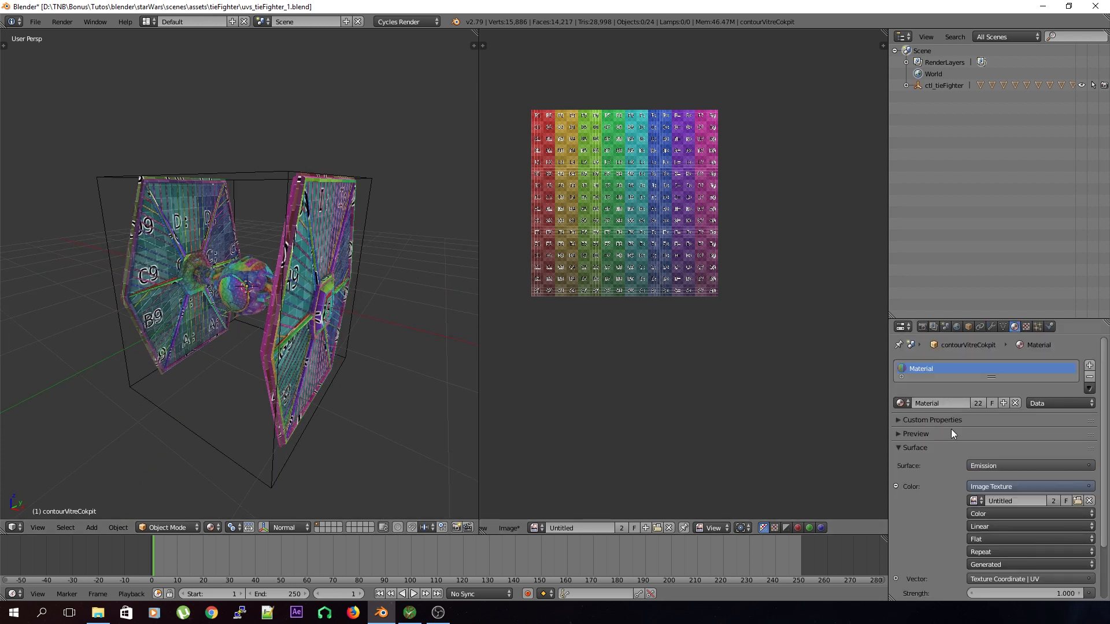
{"action": "left_click", "coordinate": [1015, 403]}
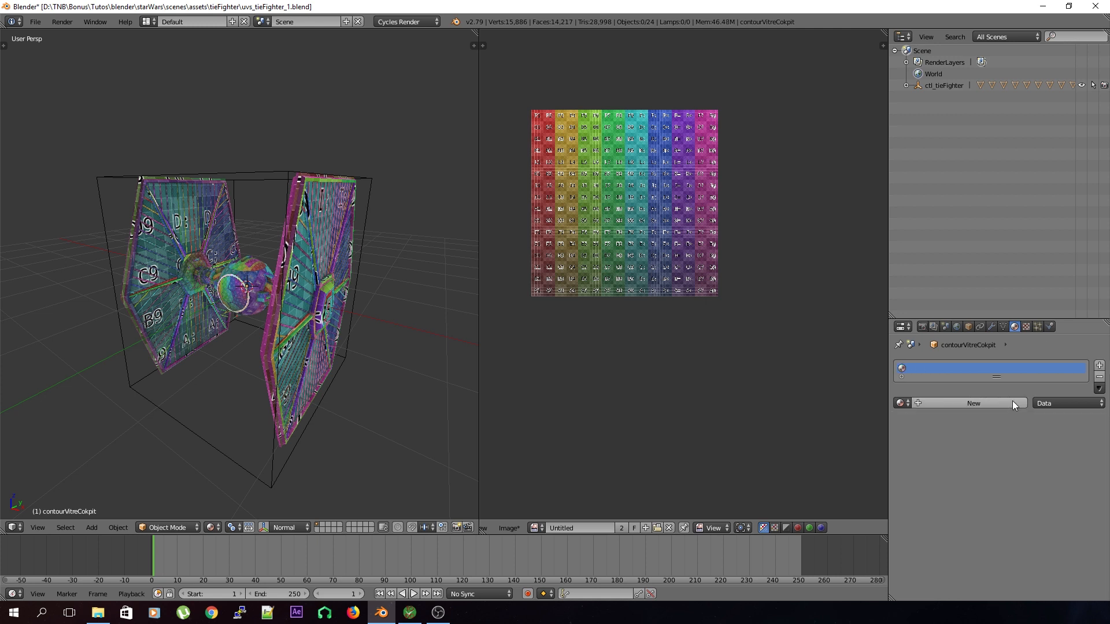
{"action": "scroll", "coordinate": [368, 342], "scroll_direction": "up", "scroll_amount": 6}
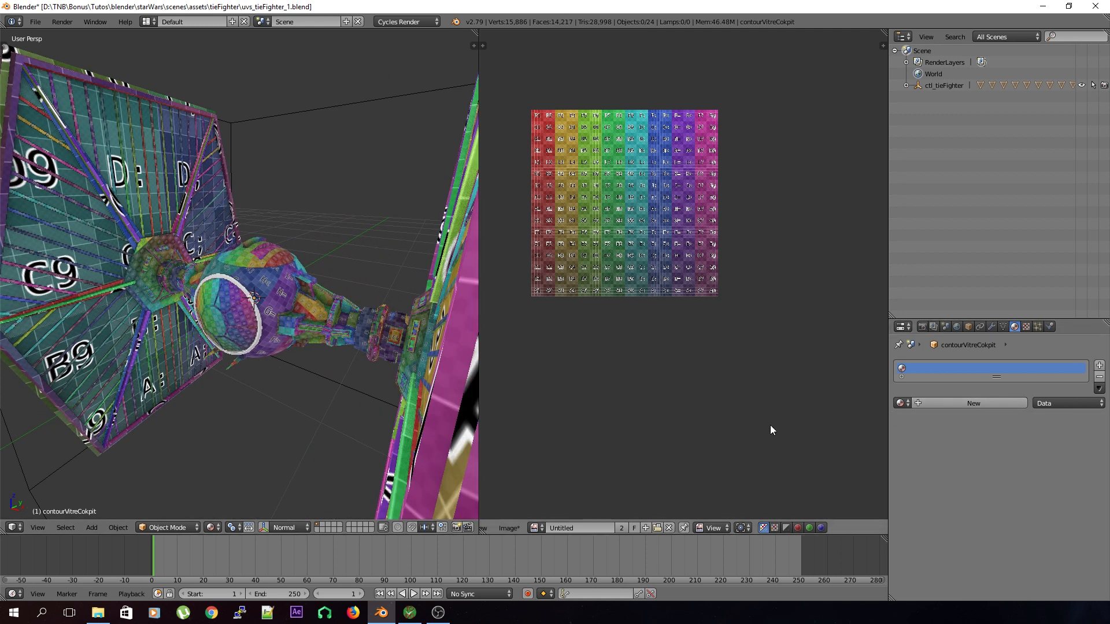
{"action": "scroll", "coordinate": [157, 337], "scroll_direction": "up", "scroll_amount": 2}
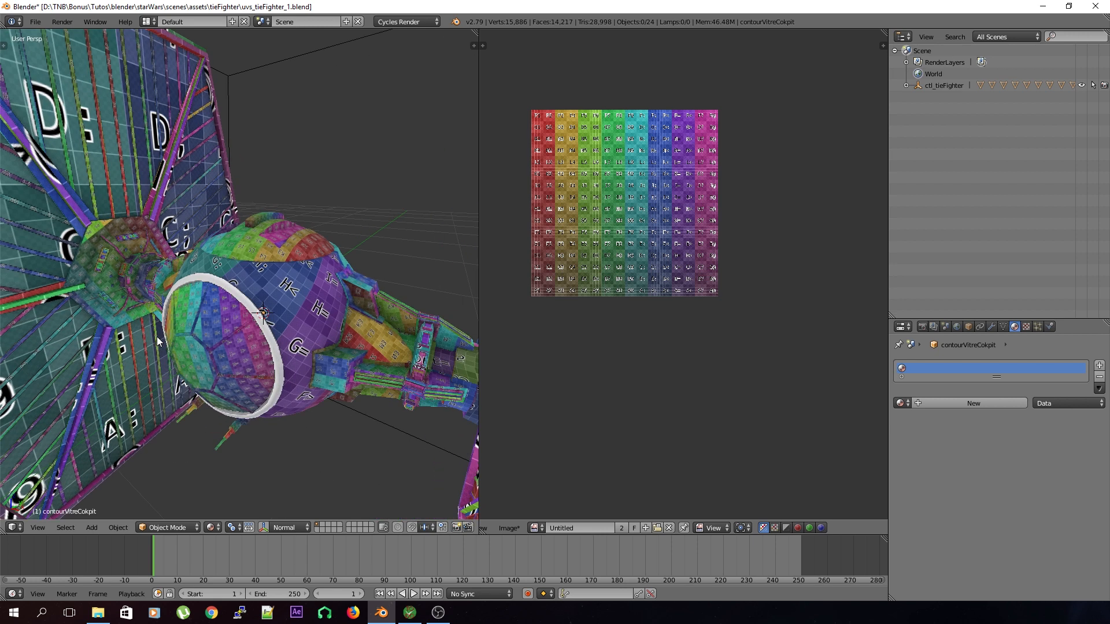
{"action": "scroll", "coordinate": [157, 336], "scroll_direction": "up", "scroll_amount": 1}
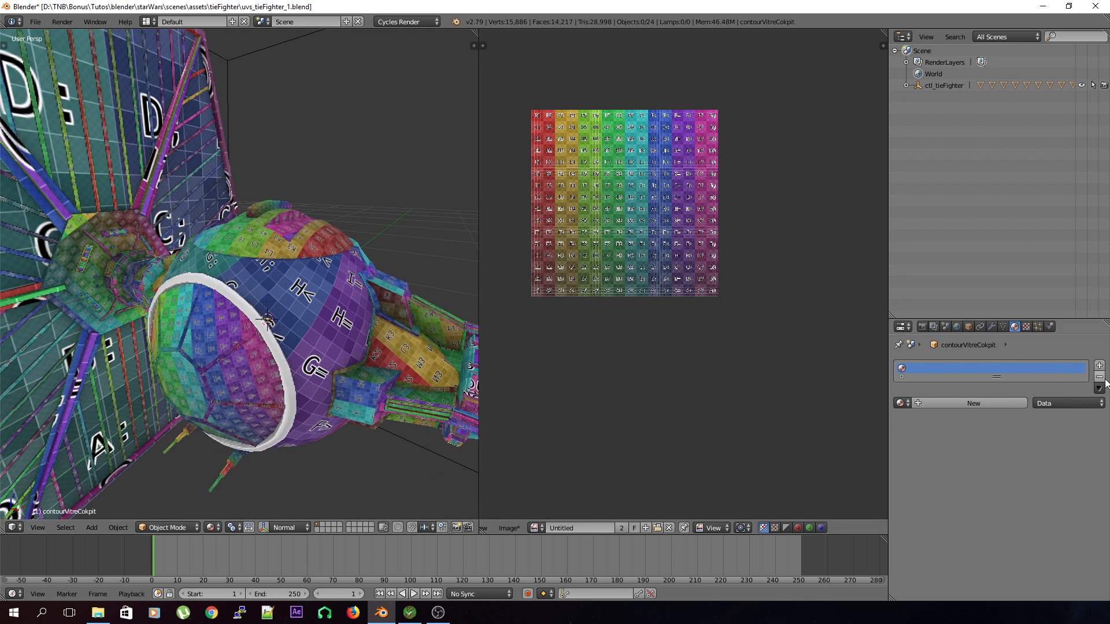
{"action": "left_click", "coordinate": [1100, 377]}
- Try to link the window frame's empty material setup to all the other ship objects, with the frame as active object
{"action": "scroll", "coordinate": [239, 310], "scroll_direction": "up", "scroll_amount": 2}
{"action": "key", "text": "a"}
{"action": "right_click", "coordinate": [220, 298], "text": "shift"}
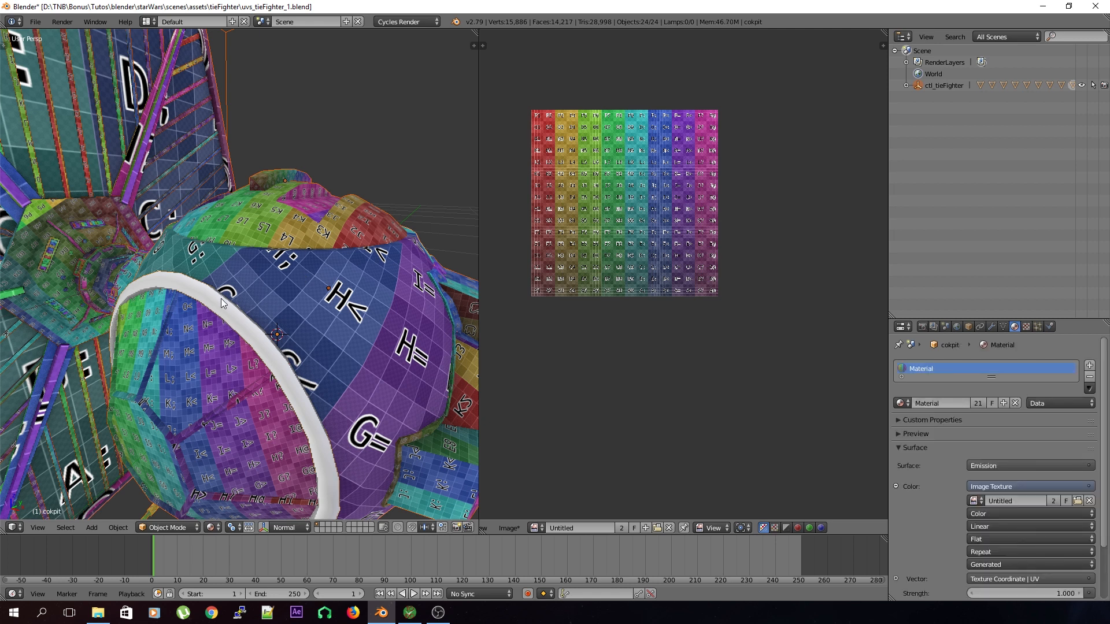
{"action": "right_click", "coordinate": [220, 298], "text": "shift"}
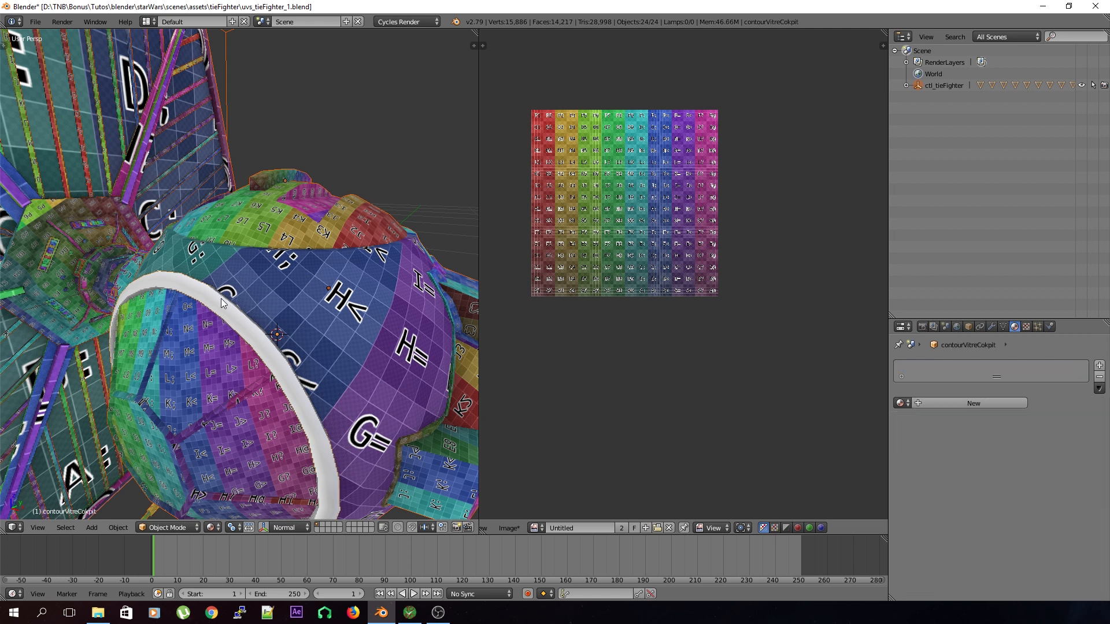
{"action": "key", "text": "ctrl+l"}
{"action": "left_click", "coordinate": [255, 285]}
{"action": "key", "text": "z"}
{"action": "mouse_move", "coordinate": [259, 317]}
{"action": "middle_mouse_down"}
{"action": "mouse_move", "coordinate": [232, 422]}
{"action": "mouse_move", "coordinate": [212, 409]}
{"action": "middle_mouse_up"}
{"action": "key", "text": "z"}
{"action": "key", "text": "ctrl+l"}
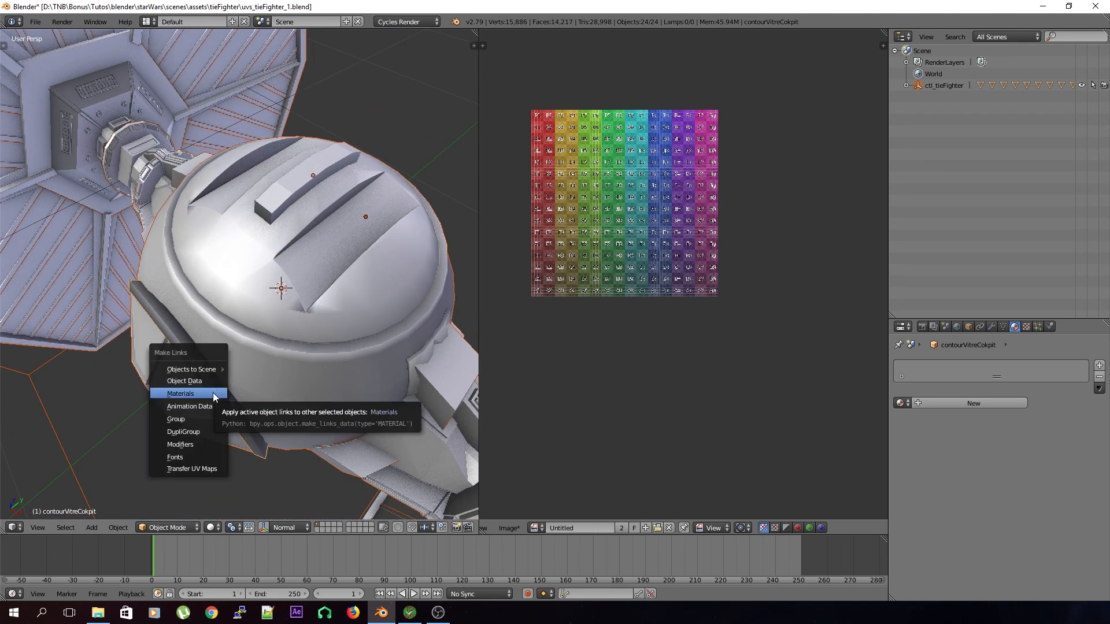
{"action": "left_click", "coordinate": [213, 393]}
- Set the viewport to Material shading, deselect everything and save over the existing file
{"action": "scroll", "coordinate": [212, 393], "scroll_direction": "down", "scroll_amount": 4}
{"action": "left_click", "coordinate": [211, 528]}
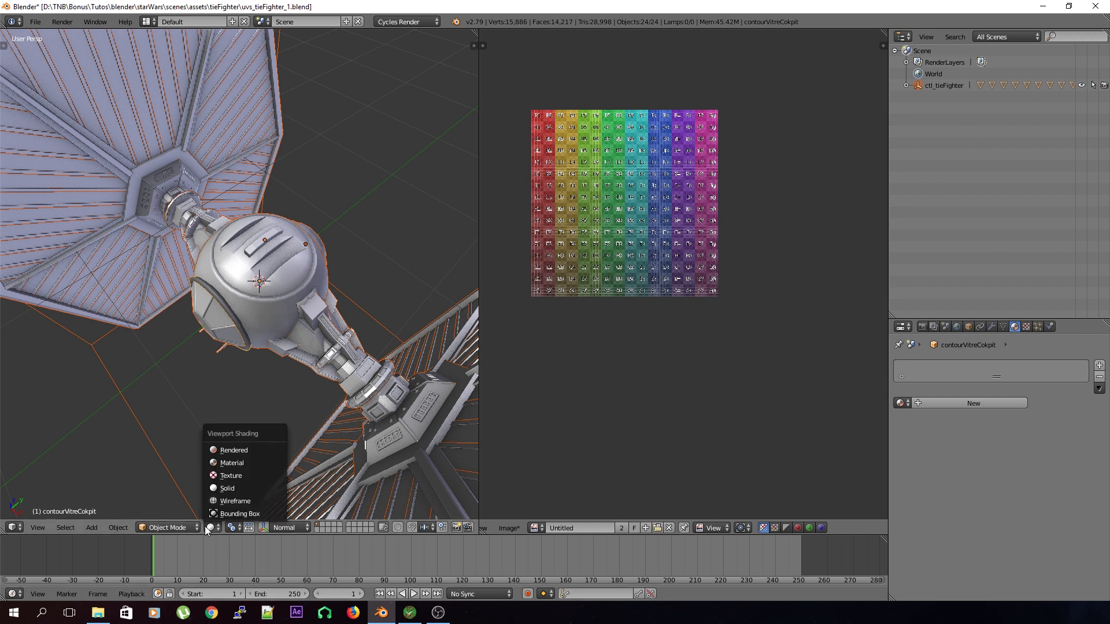
{"action": "left_click", "coordinate": [250, 465]}
{"action": "key", "text": "ctrl+s"}
{"action": "left_click", "coordinate": [258, 404]}
{"action": "middle_click_drag", "start_coordinate": [259, 422], "coordinate": [255, 382]}
{"action": "key", "text": "a"}
{"action": "key", "text": "ctrl+s"}
{"action": "left_click", "coordinate": [262, 379]}
- Unlink the checker material from the cockpit and from the wings, and remove the wings' empty material slot
{"action": "right_click", "coordinate": [258, 298]}
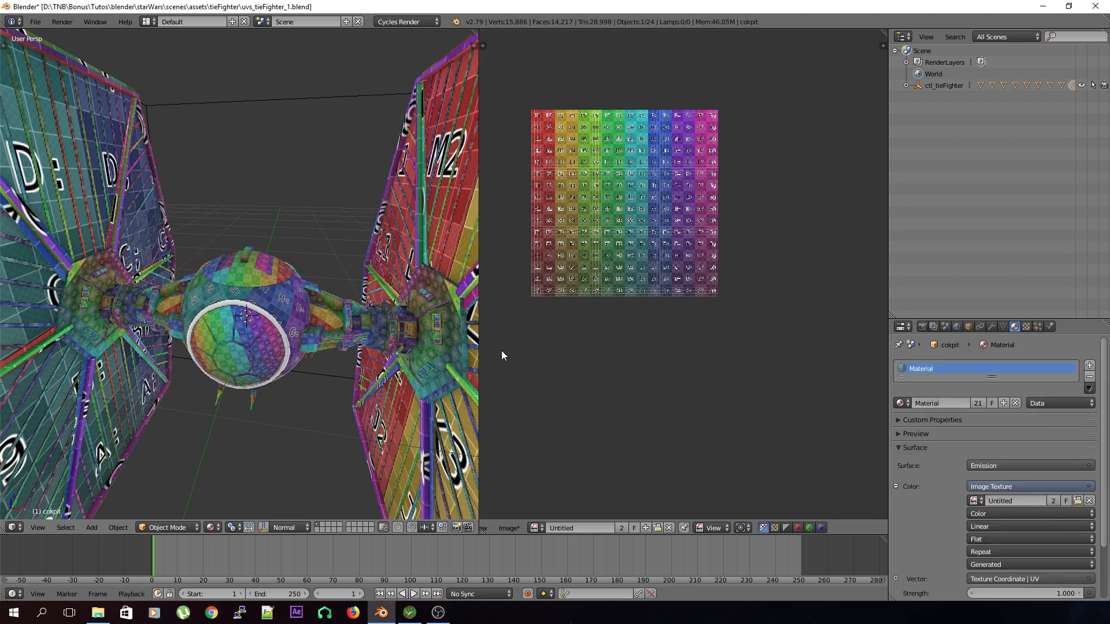
{"action": "left_click", "coordinate": [1016, 403]}
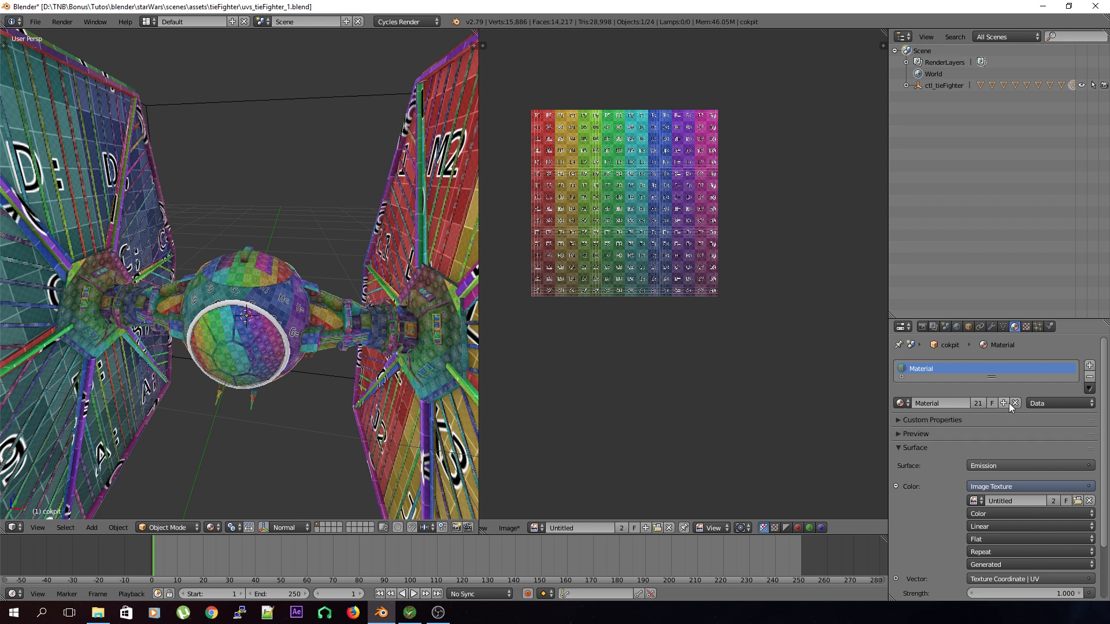
{"action": "right_click", "coordinate": [405, 227]}
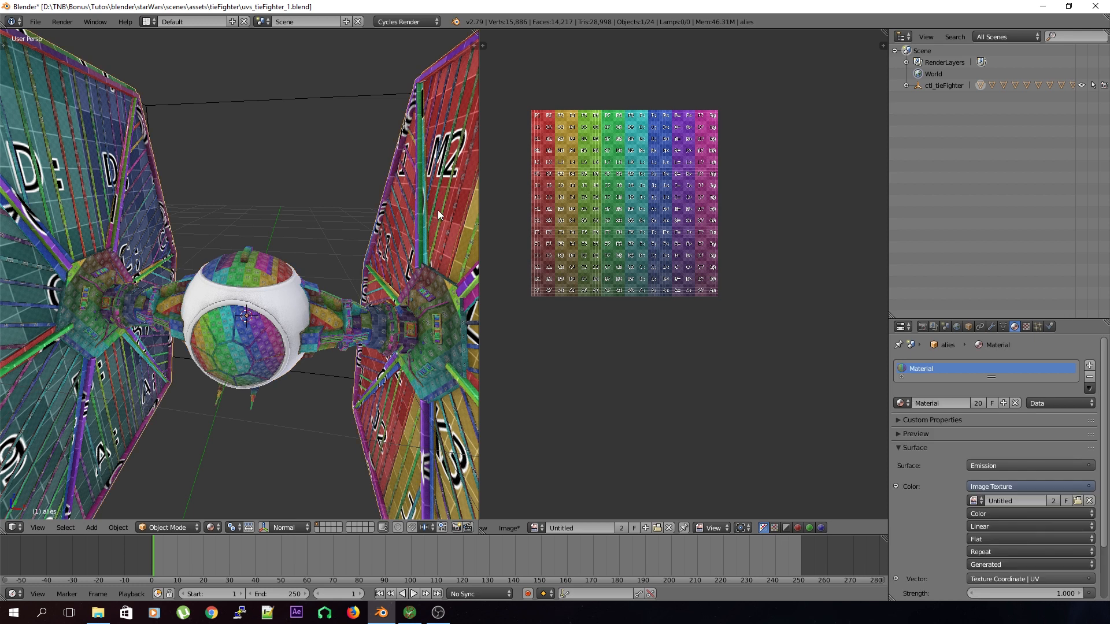
{"action": "left_click", "coordinate": [1015, 403]}
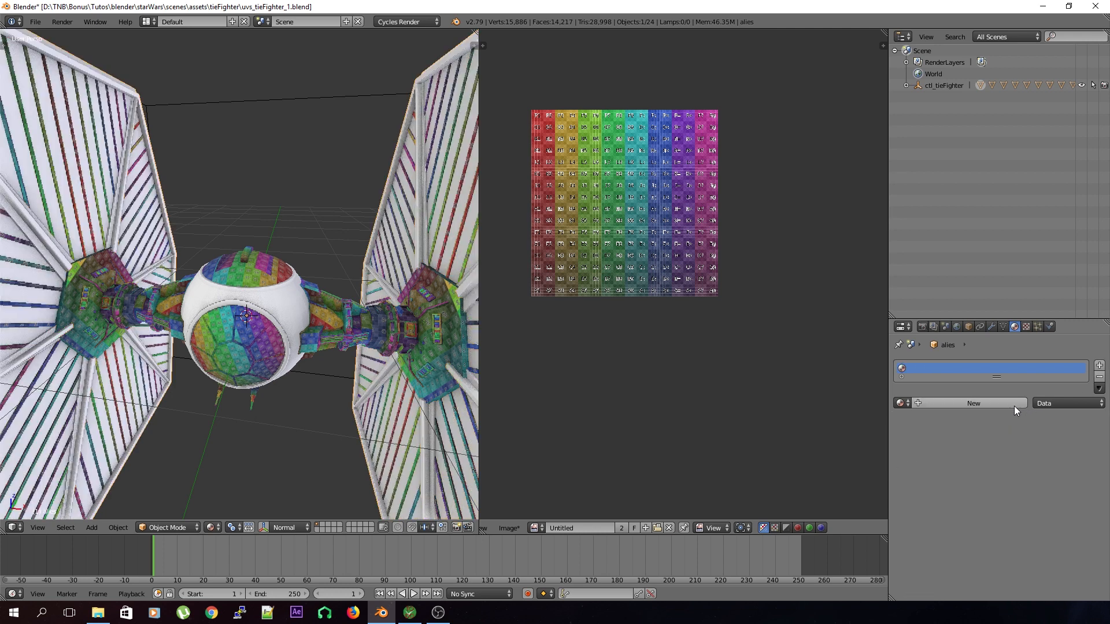
{"action": "middle_click_drag", "start_coordinate": [380, 385], "coordinate": [366, 388]}
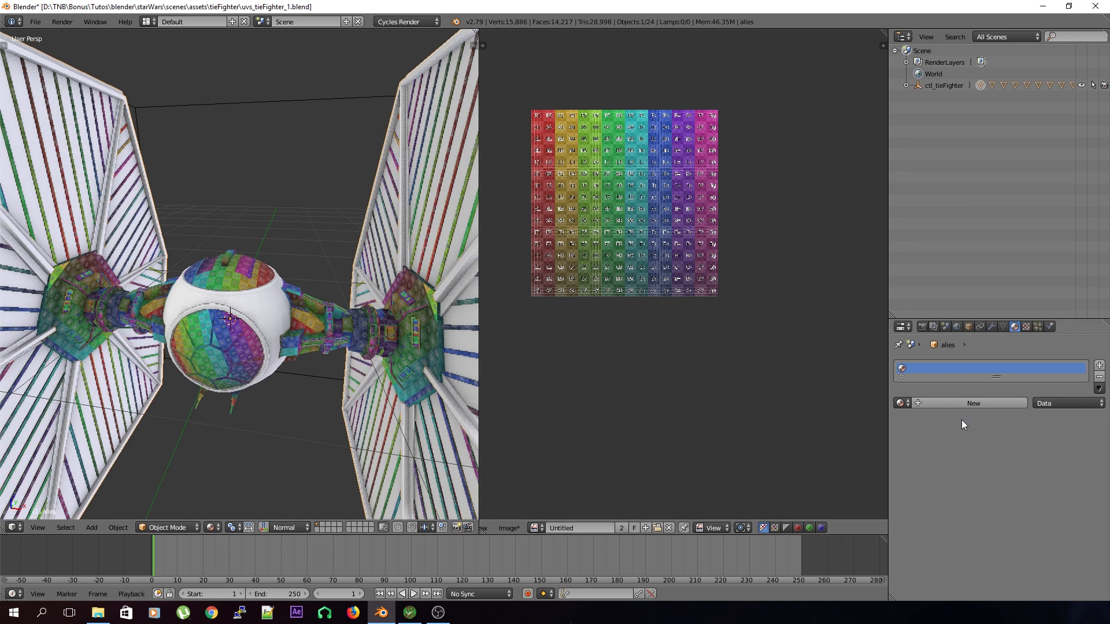
{"action": "left_click", "coordinate": [1099, 378]}
- Unlink the checker material from the attacheAiles wing mounts and remove their empty material slot
{"action": "right_click", "coordinate": [383, 305]}
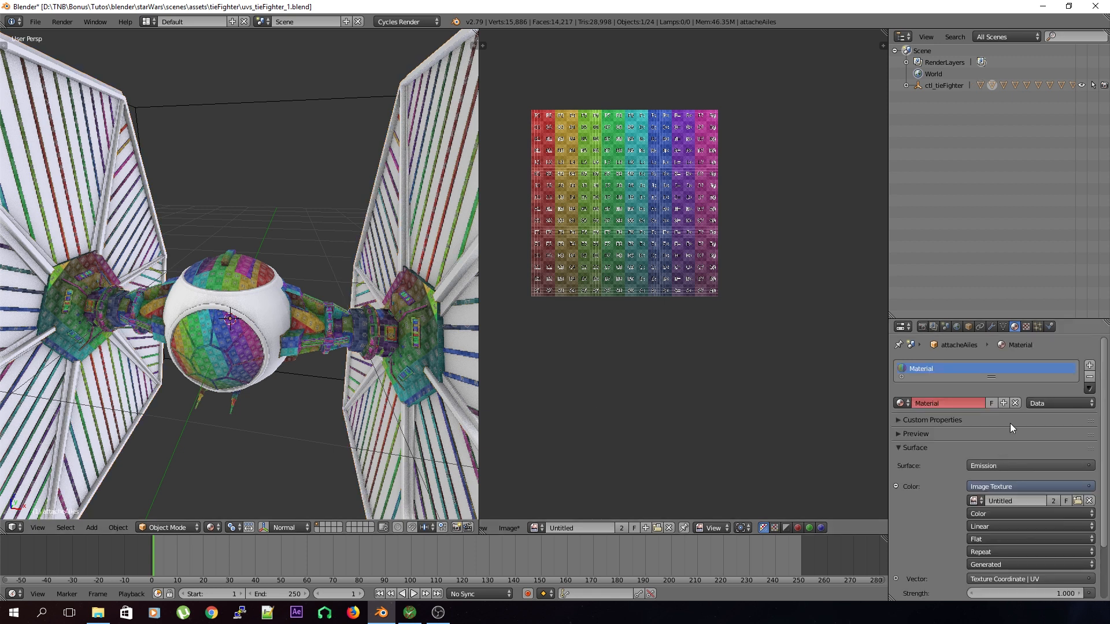
{"action": "left_click", "coordinate": [1016, 403]}
{"action": "middle_click_drag", "start_coordinate": [388, 392], "coordinate": [403, 394]}
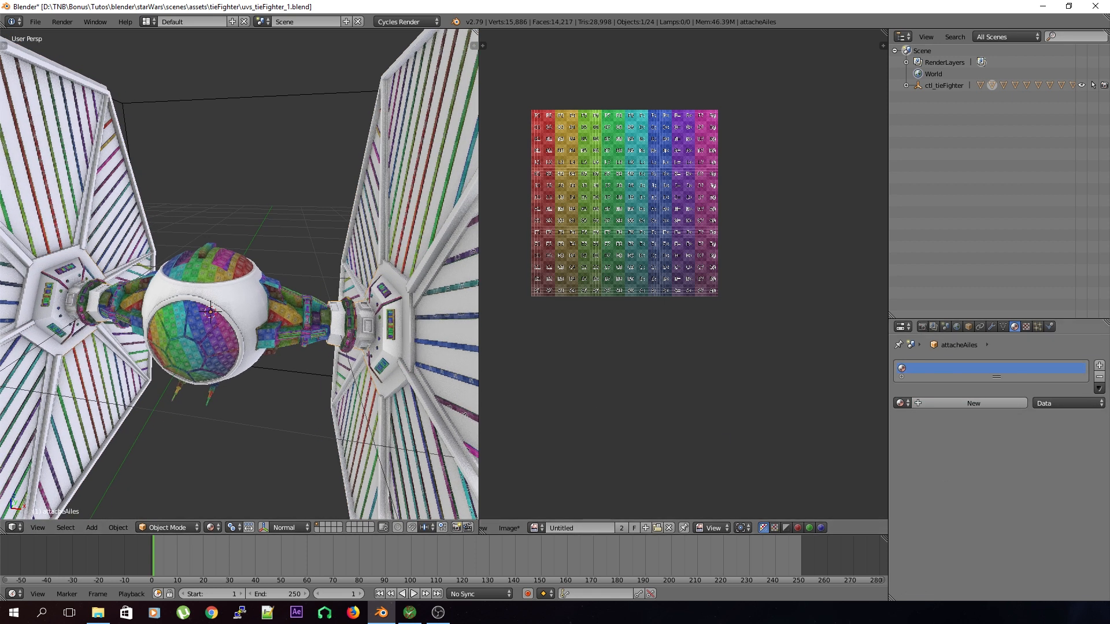
{"action": "left_click", "coordinate": [1100, 378]}
- Unlink the checker material from the remaining wing attachment parts, including attacheAiles.001, and continue with the cockpit details
{"action": "scroll", "coordinate": [277, 350], "scroll_direction": "up", "scroll_amount": 2}
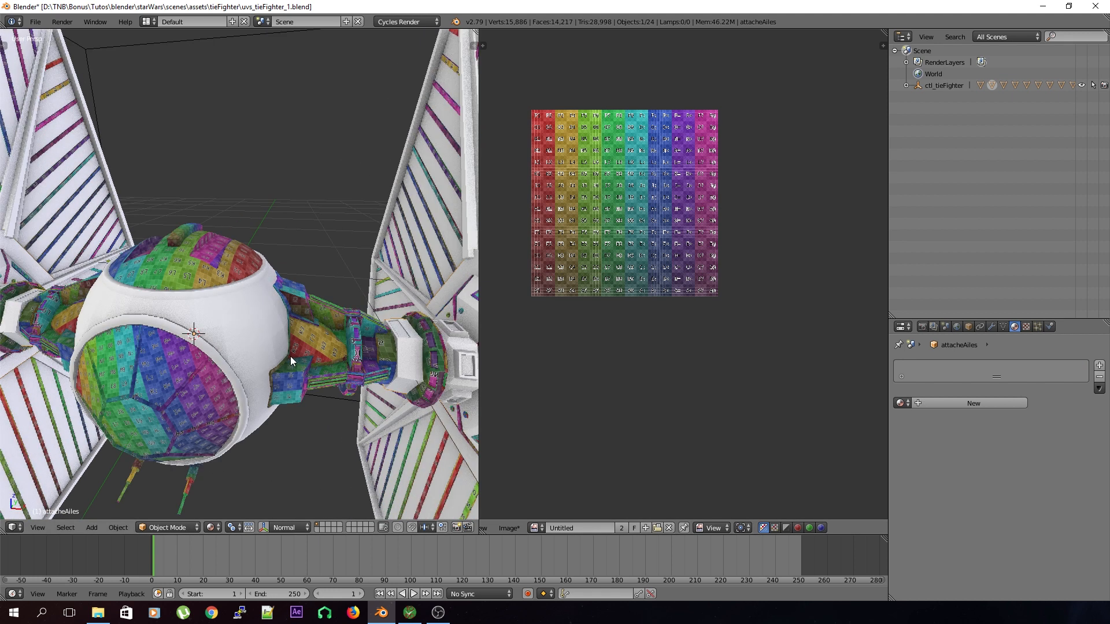
{"action": "right_click", "coordinate": [327, 358]}
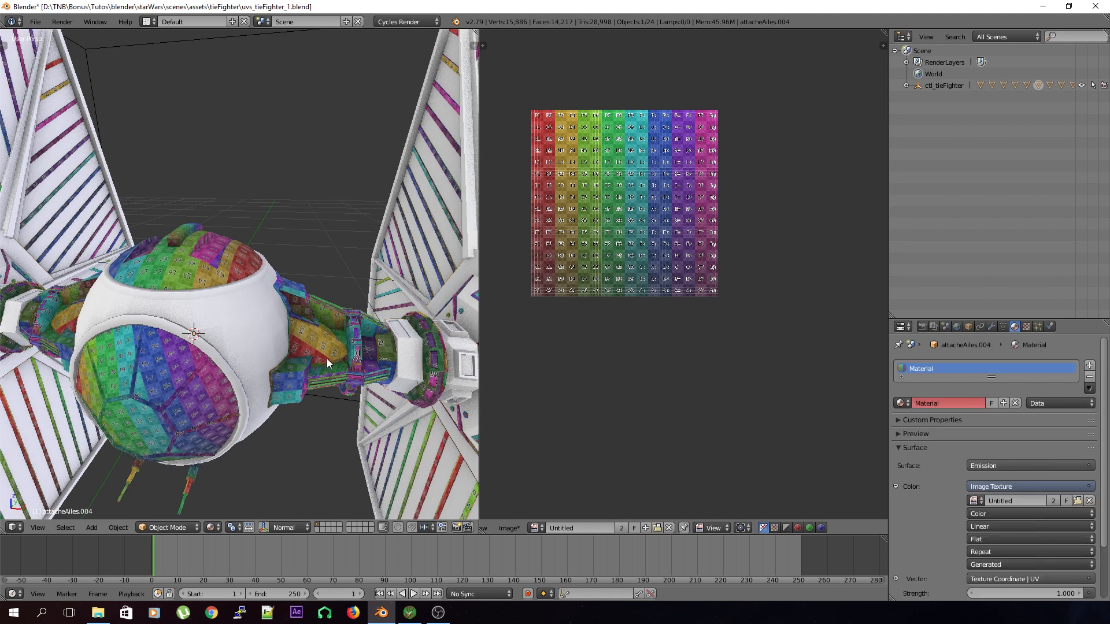
{"action": "left_click", "coordinate": [1015, 404]}
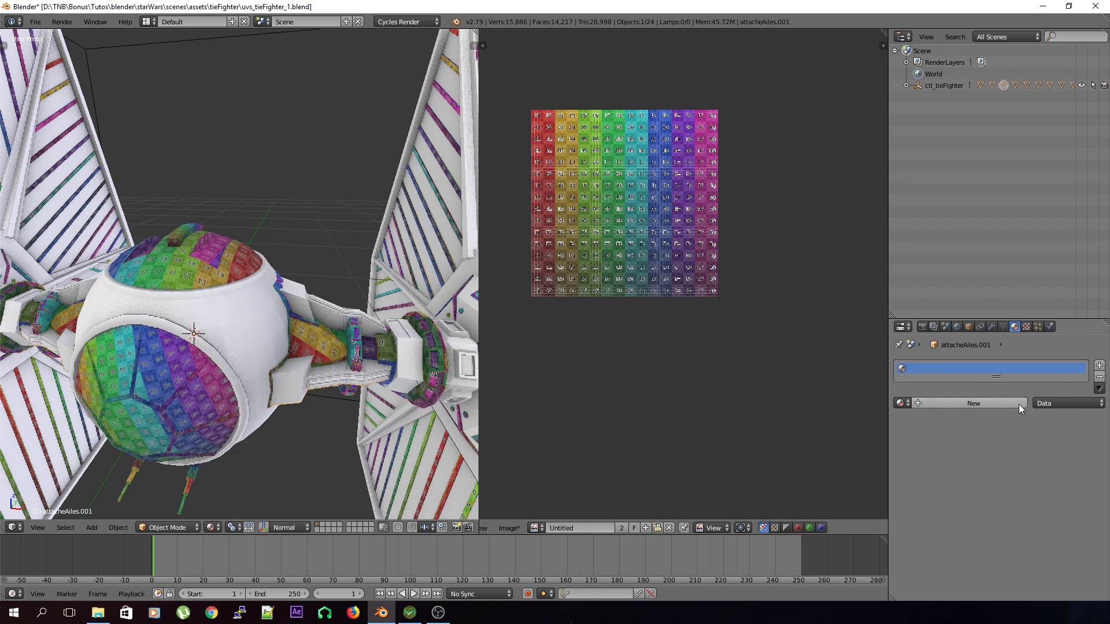
{"action": "middle_click_drag", "start_coordinate": [359, 382], "coordinate": [303, 331]}
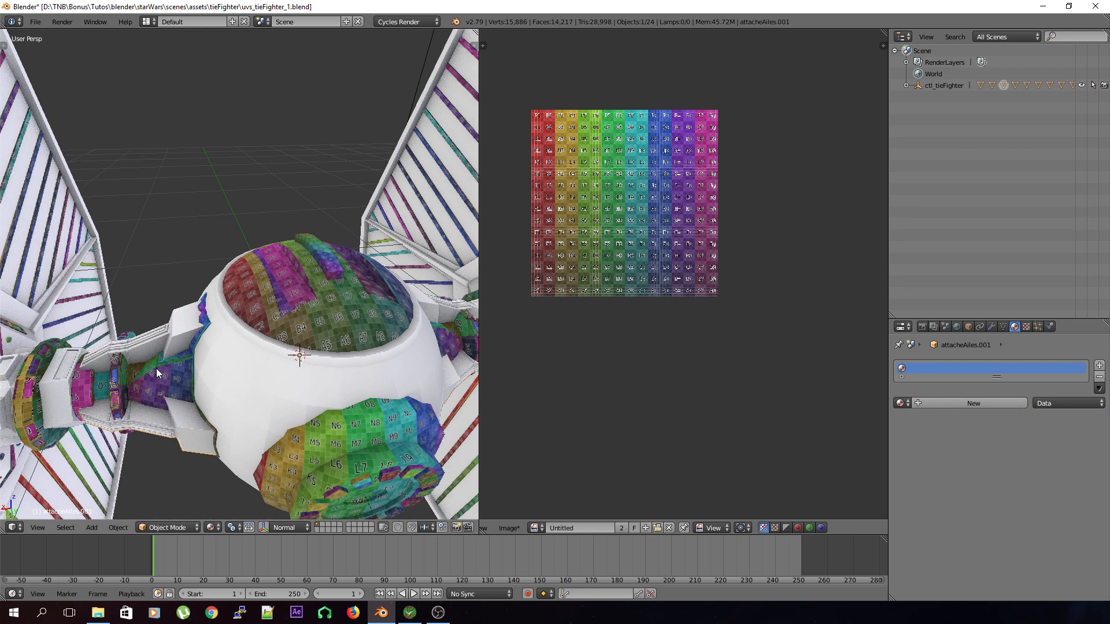
{"action": "right_click", "coordinate": [304, 331]}
{"action": "scroll", "coordinate": [303, 331], "scroll_direction": "down", "scroll_amount": 1}
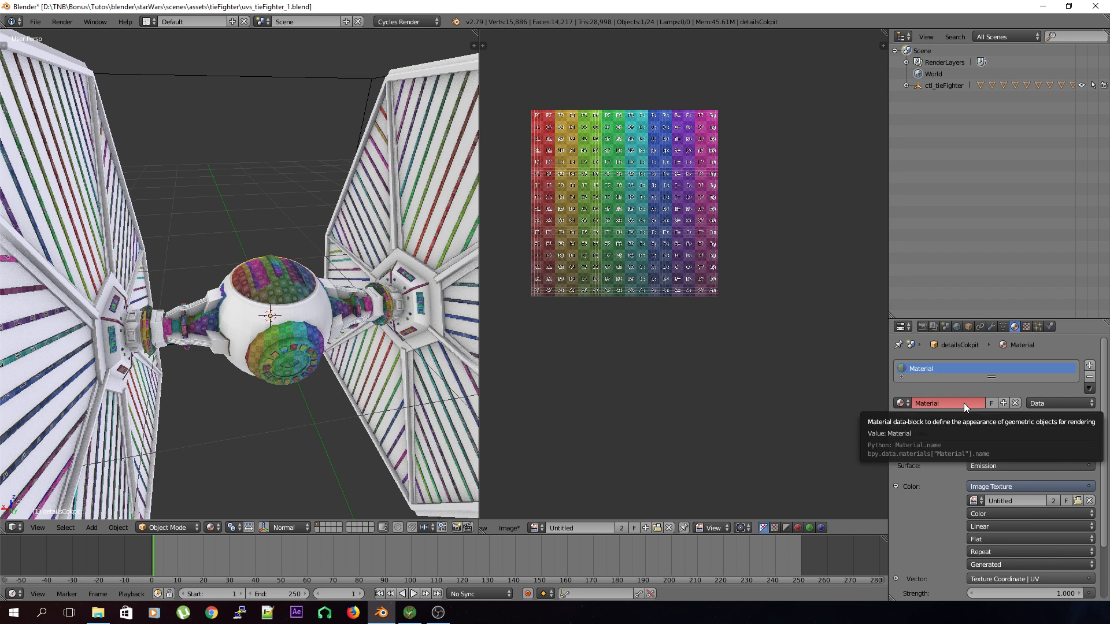
- Save over the existing file, restart Blender and reopen the recent file uvs_tieFighter_1.blend
{"action": "key", "text": "ctrl+s"}
{"action": "left_click", "coordinate": [240, 225]}
{"action": "left_click", "coordinate": [1096, 6]}
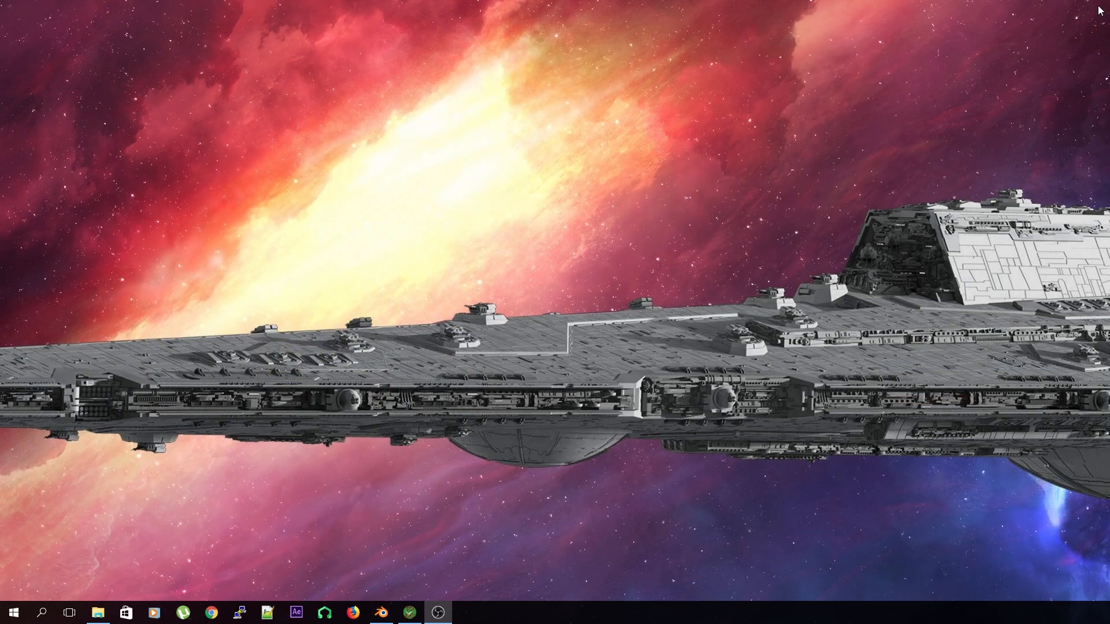
{"action": "left_click", "coordinate": [380, 613]}
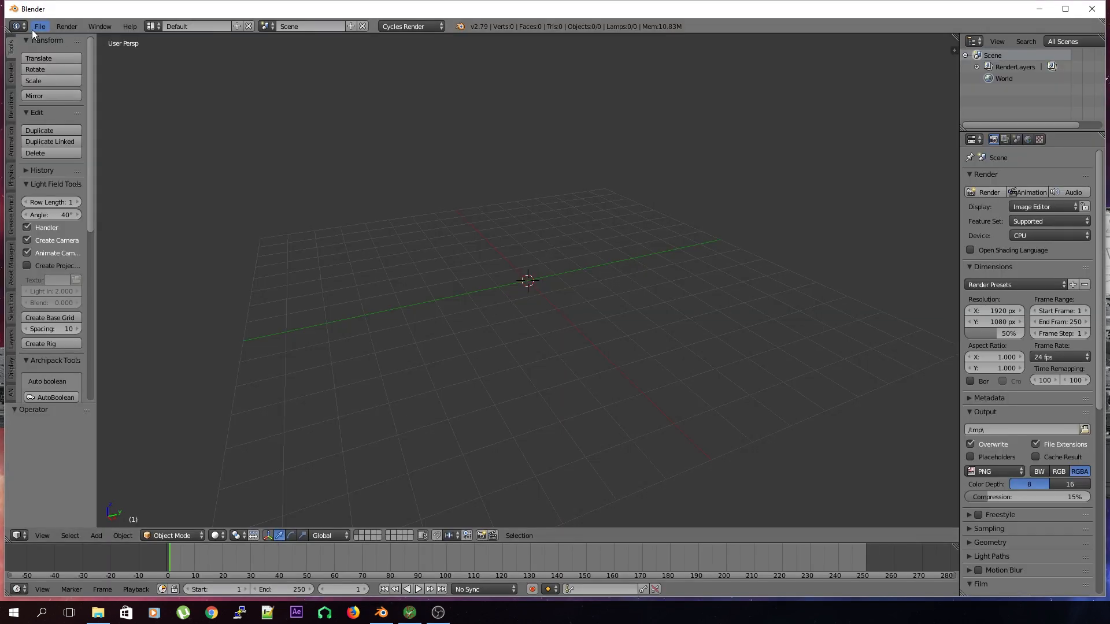
{"action": "left_click", "coordinate": [37, 27]}
{"action": "mouse_move", "coordinate": [65, 63]}
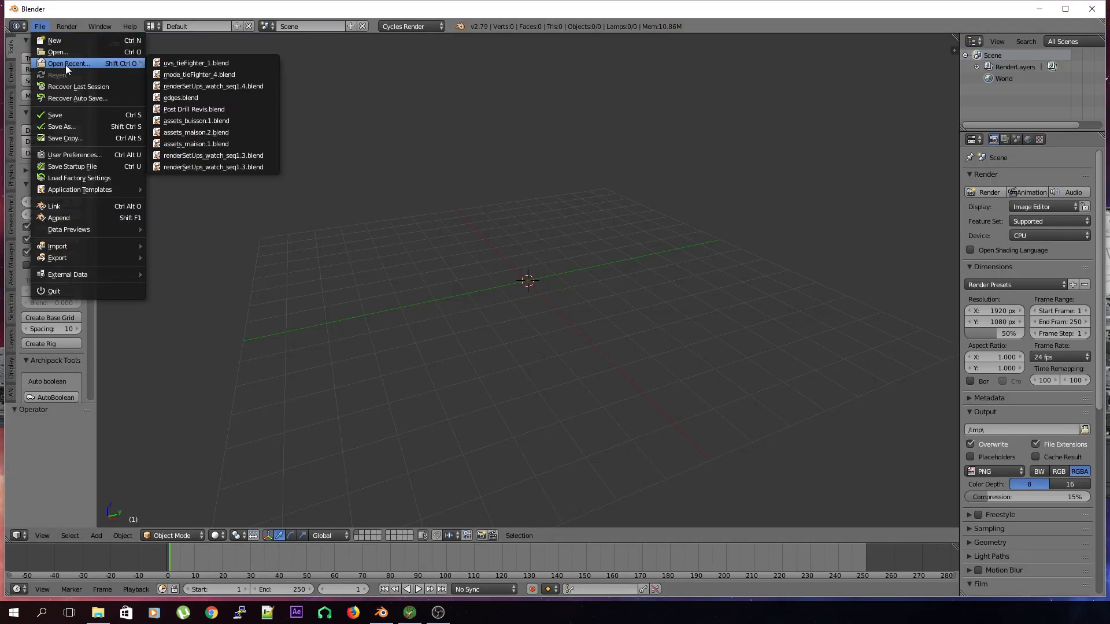
{"action": "left_click", "coordinate": [172, 62]}
- Select the attacheAiles.003 rings and inspect the ship for leftover checker material
{"action": "middle_click_drag", "start_coordinate": [209, 136], "coordinate": [332, 317]}
{"action": "right_click", "coordinate": [337, 313]}
{"action": "middle_click_drag", "start_coordinate": [252, 216], "coordinate": [499, 341]}
{"action": "scroll", "coordinate": [346, 281], "scroll_direction": "down", "scroll_amount": 2}
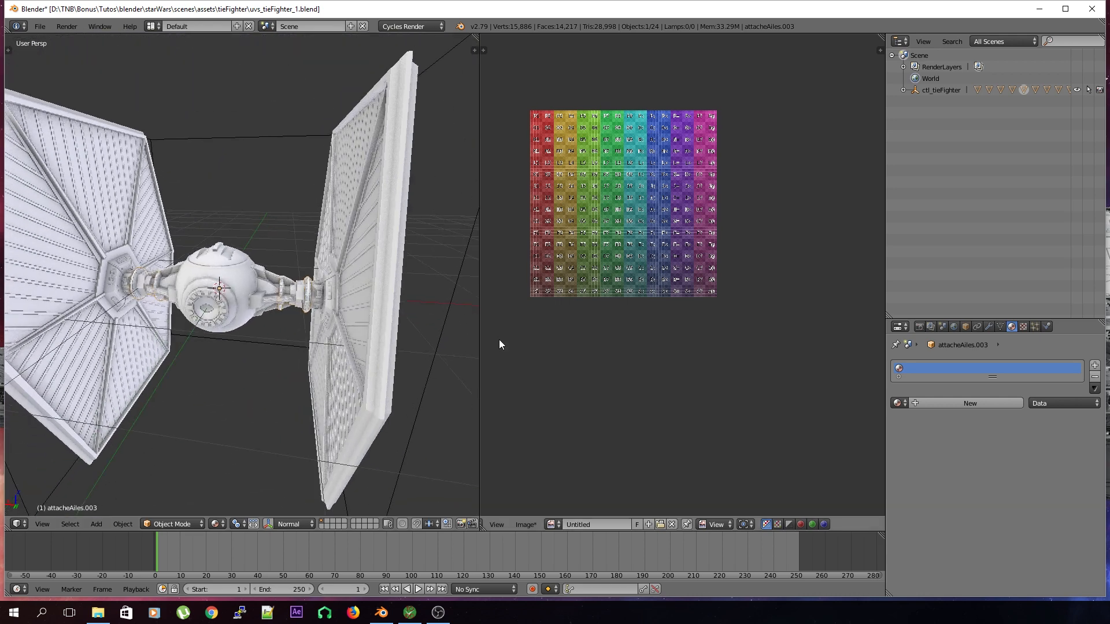
- Clear the Untitled checker image from the image editor, also checking the tie_fighterPLan.JPG image
{"action": "left_click", "coordinate": [672, 524]}
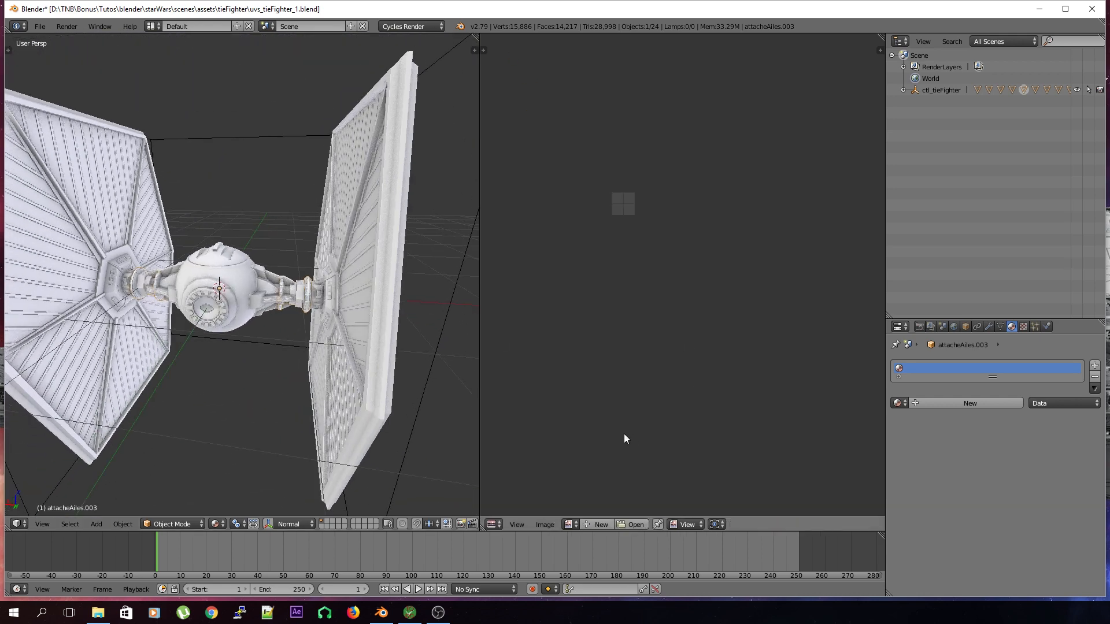
{"action": "left_click", "coordinate": [569, 526]}
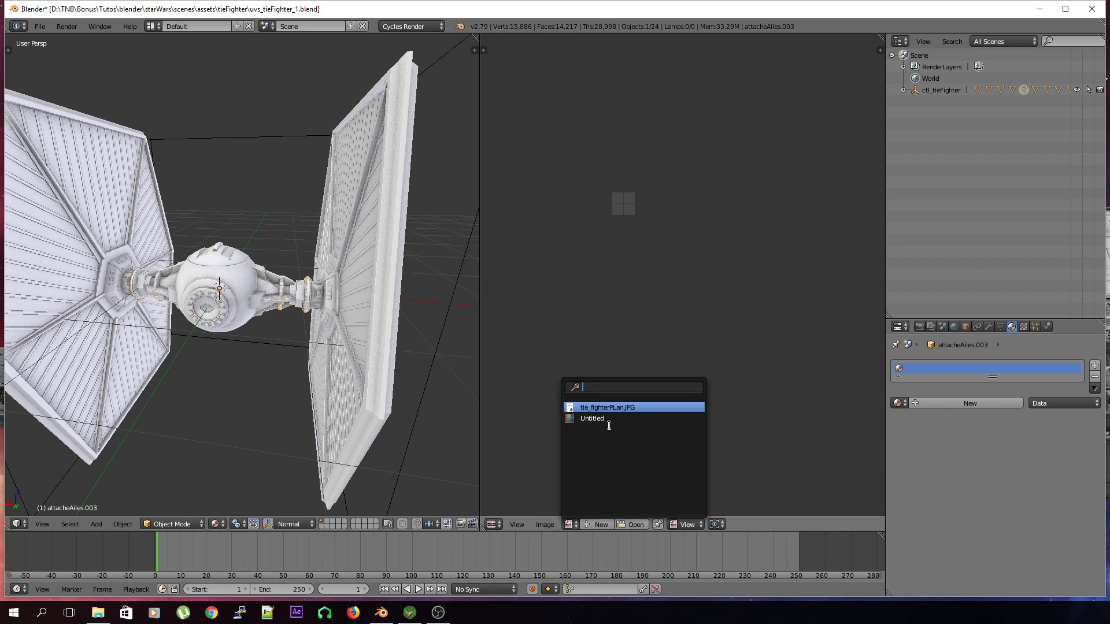
{"action": "left_click", "coordinate": [609, 408]}
{"action": "left_click", "coordinate": [574, 527]}
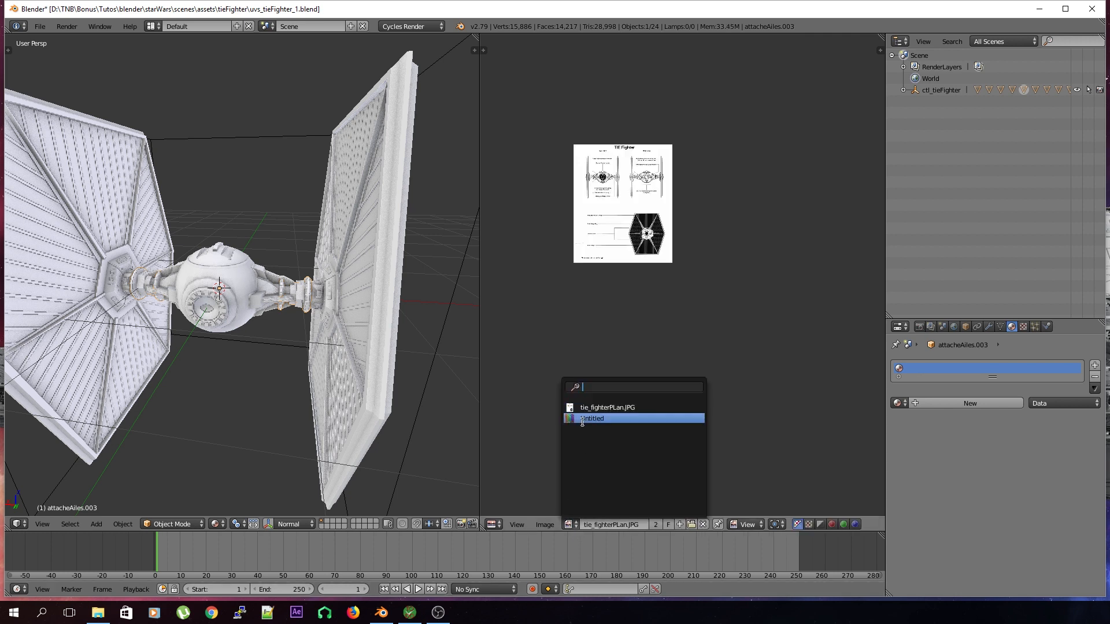
{"action": "left_click", "coordinate": [601, 419]}
{"action": "left_click", "coordinate": [692, 525]}
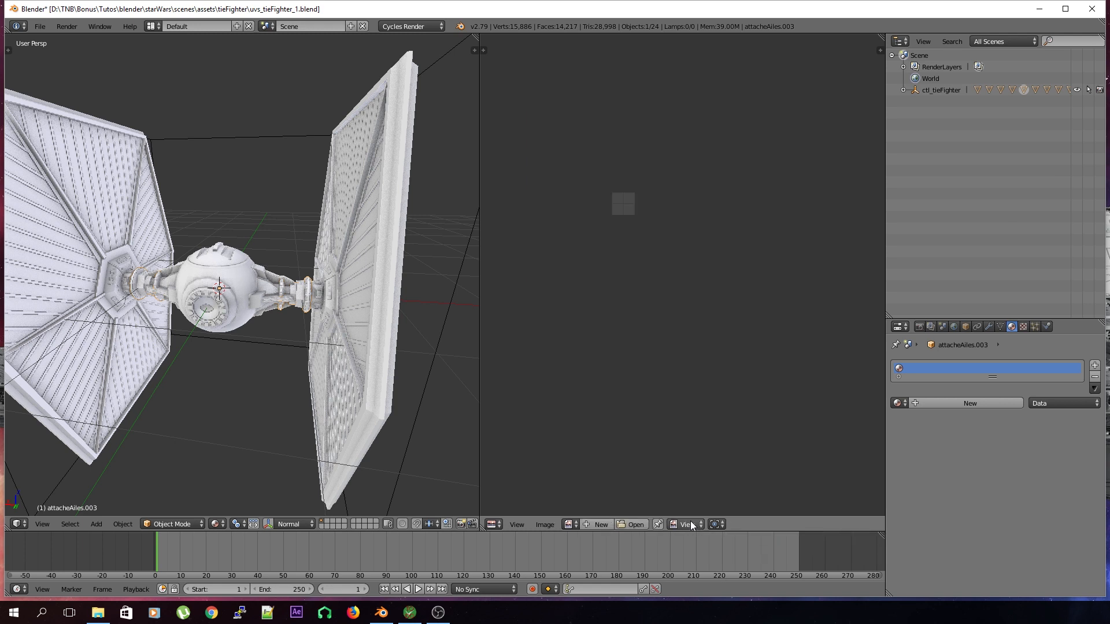
- Merge the image editor area into the 3D view and save over the existing file
{"action": "left_click_drag", "start_coordinate": [476, 37], "coordinate": [487, 36]}
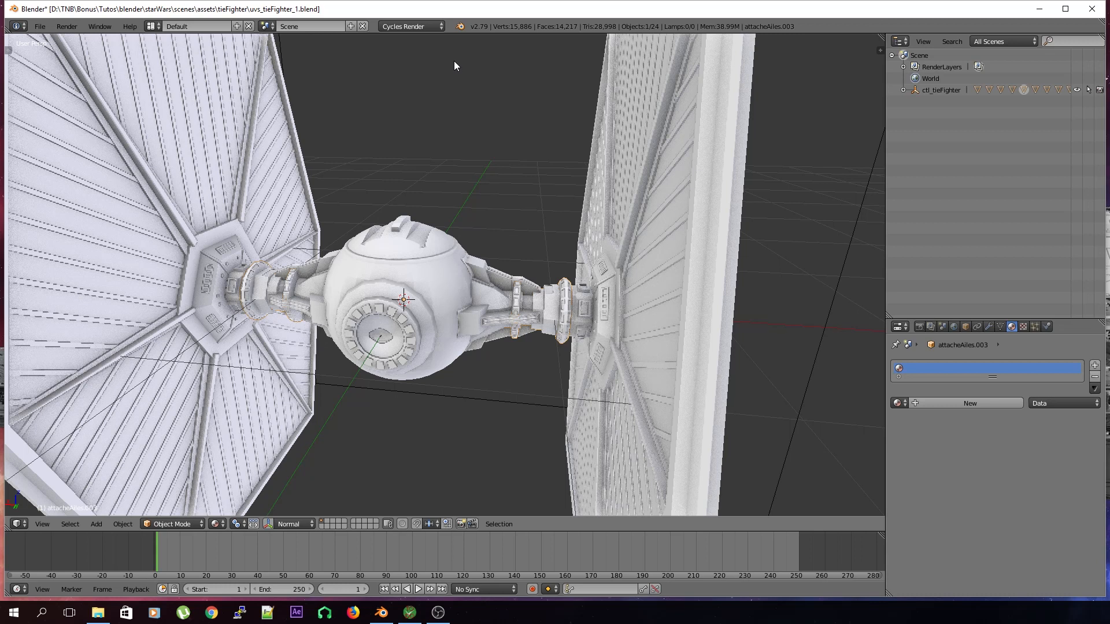
{"action": "scroll", "coordinate": [439, 198], "scroll_direction": "down", "scroll_amount": 4}
{"action": "key", "text": "ctrl+s"}
{"action": "left_click", "coordinate": [435, 199]}
{"action": "scroll", "coordinate": [444, 208], "scroll_direction": "down", "scroll_amount": 2}
{"action": "middle_click_drag", "start_coordinate": [496, 270], "coordinate": [465, 274]}
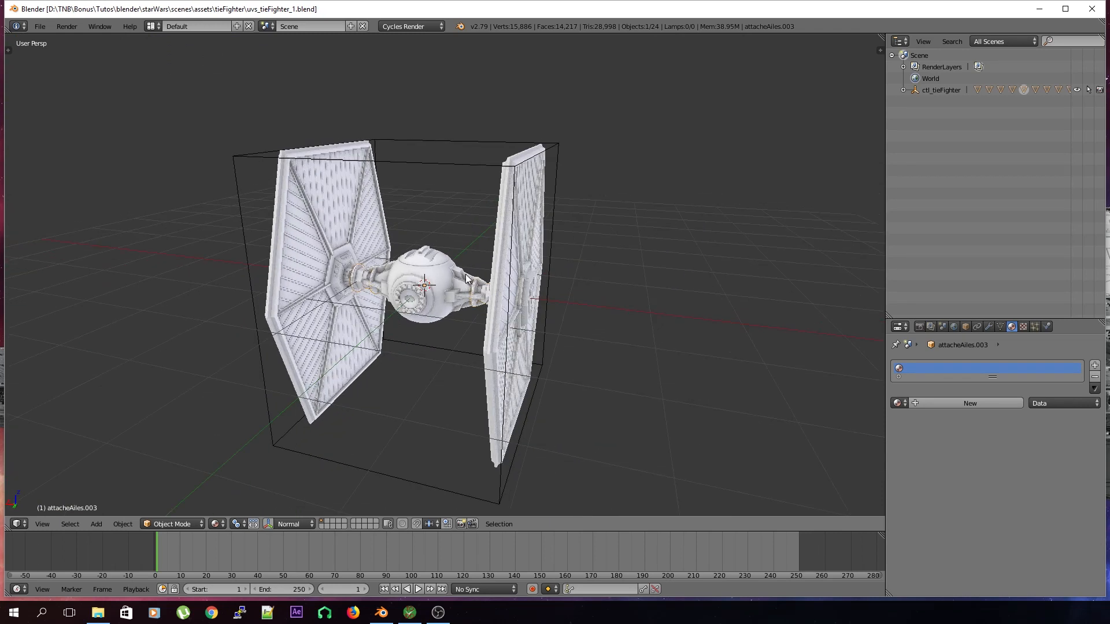
- Turn off Ambient Occlusion in the 3D view's shading settings and hide the settings again
{"action": "key", "text": "t"}
{"action": "key", "text": "t"}
{"action": "key", "text": "n"}
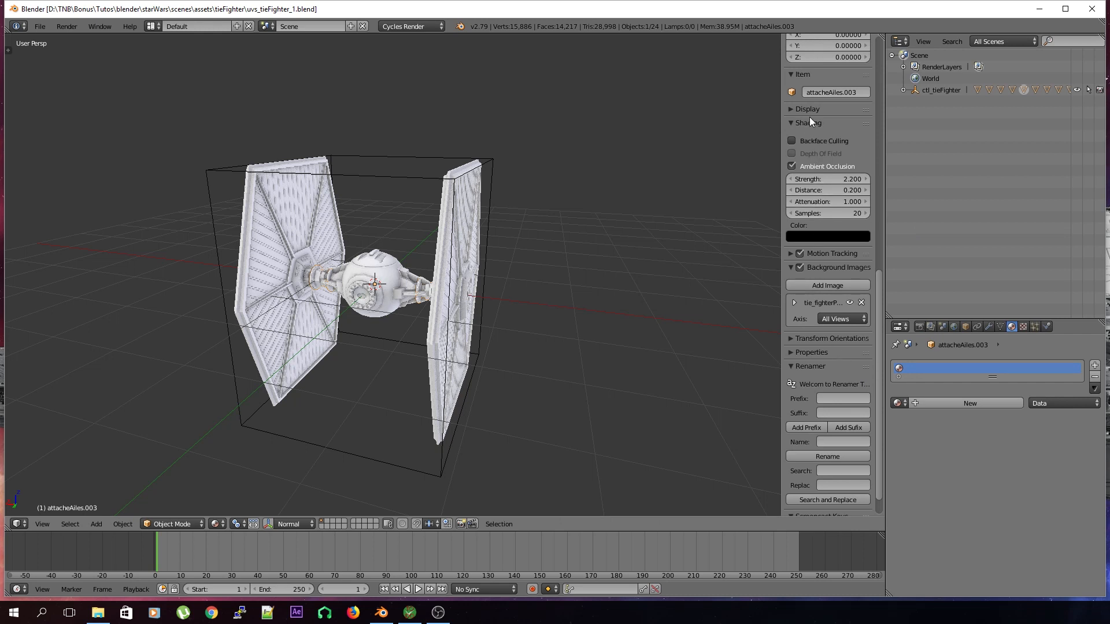
{"action": "left_click", "coordinate": [808, 110]}
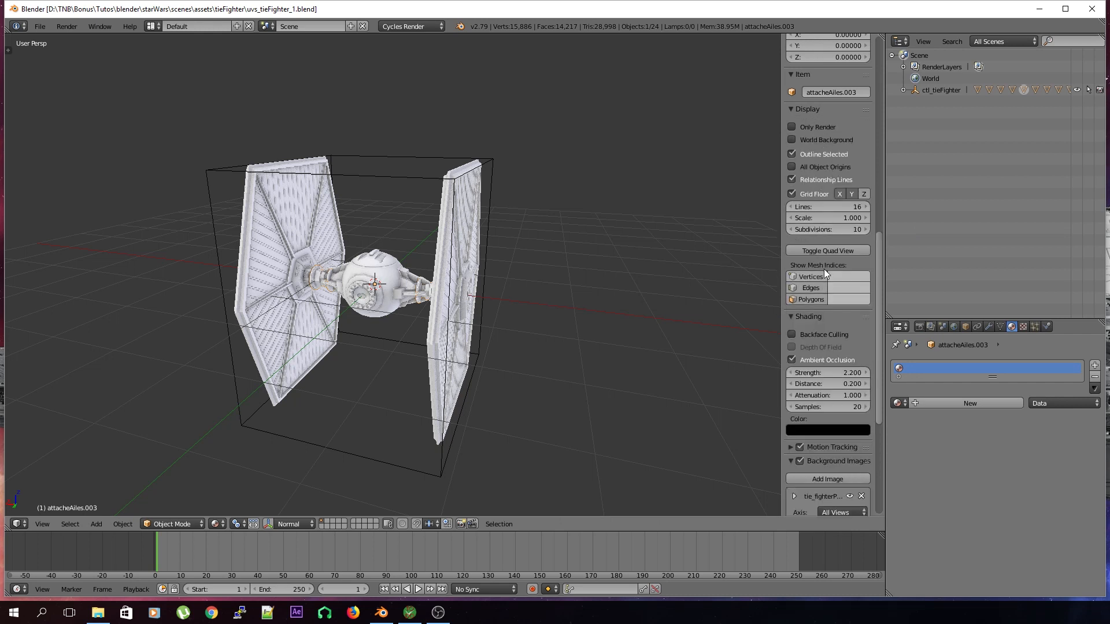
{"action": "left_click", "coordinate": [828, 360]}
{"action": "key", "text": "n"}
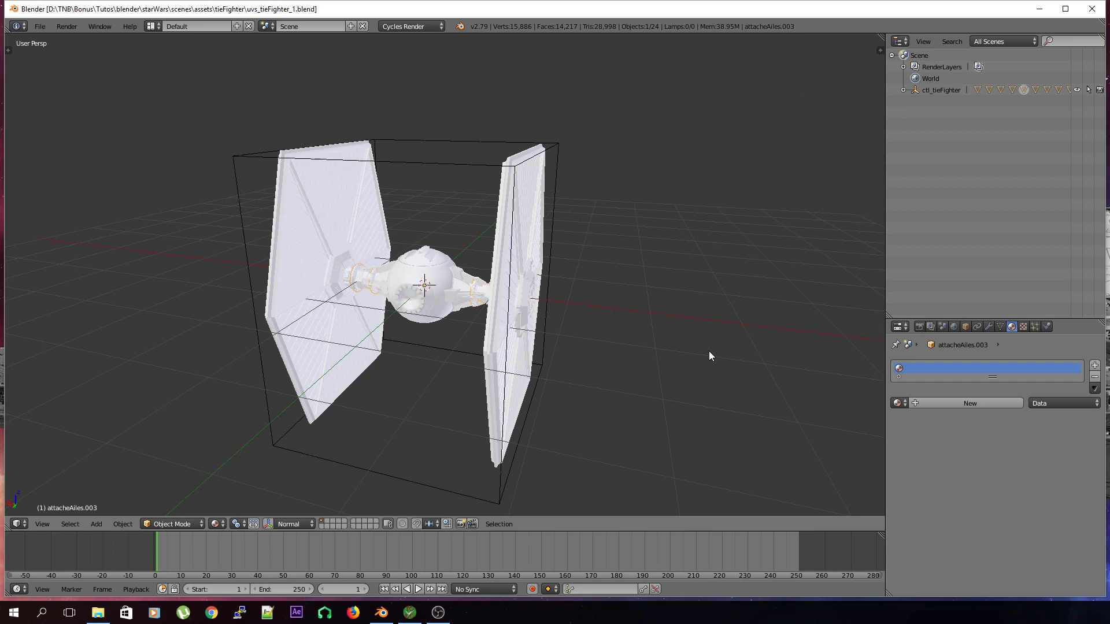
- Deselect everything, maximize the Blender window and save the file
{"action": "key", "text": "a"}
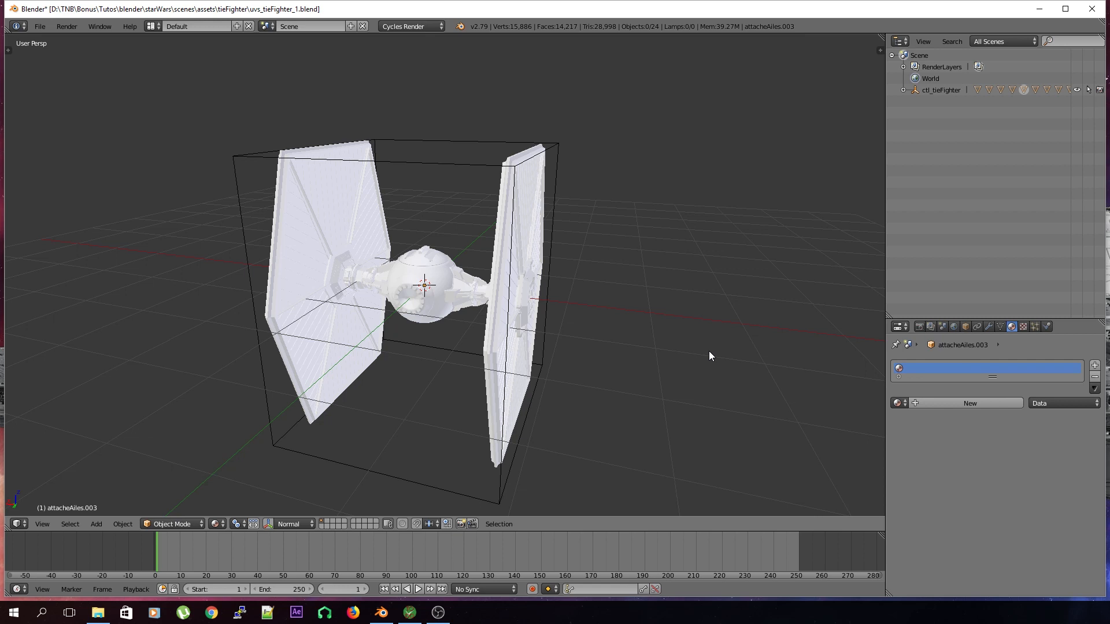
{"action": "double_click", "coordinate": [502, 9]}
{"action": "key", "text": "ctrl+s"}
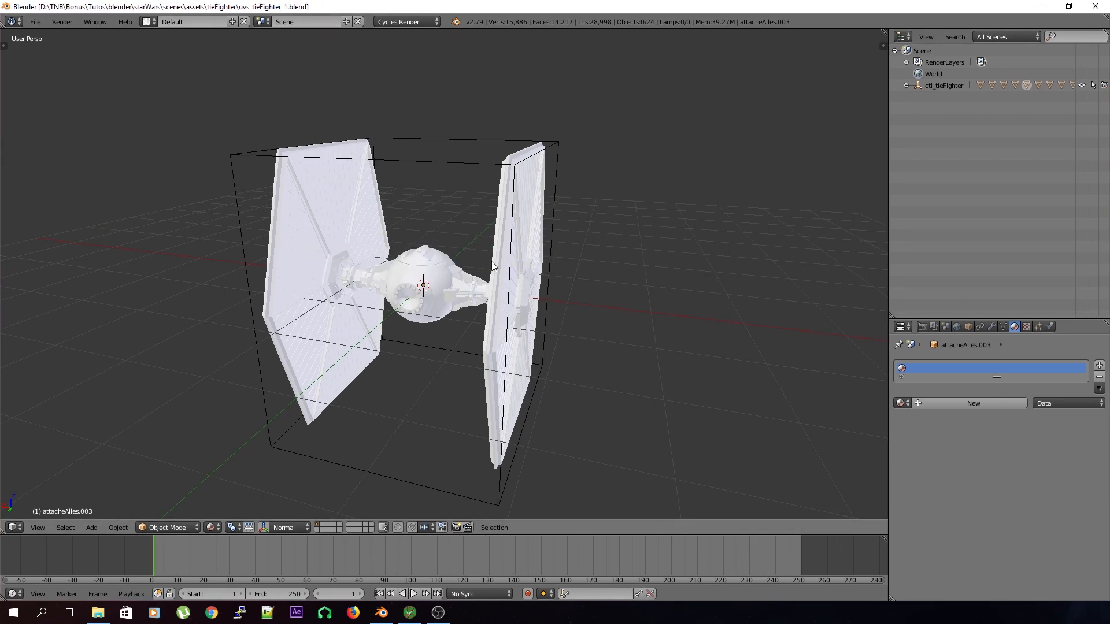